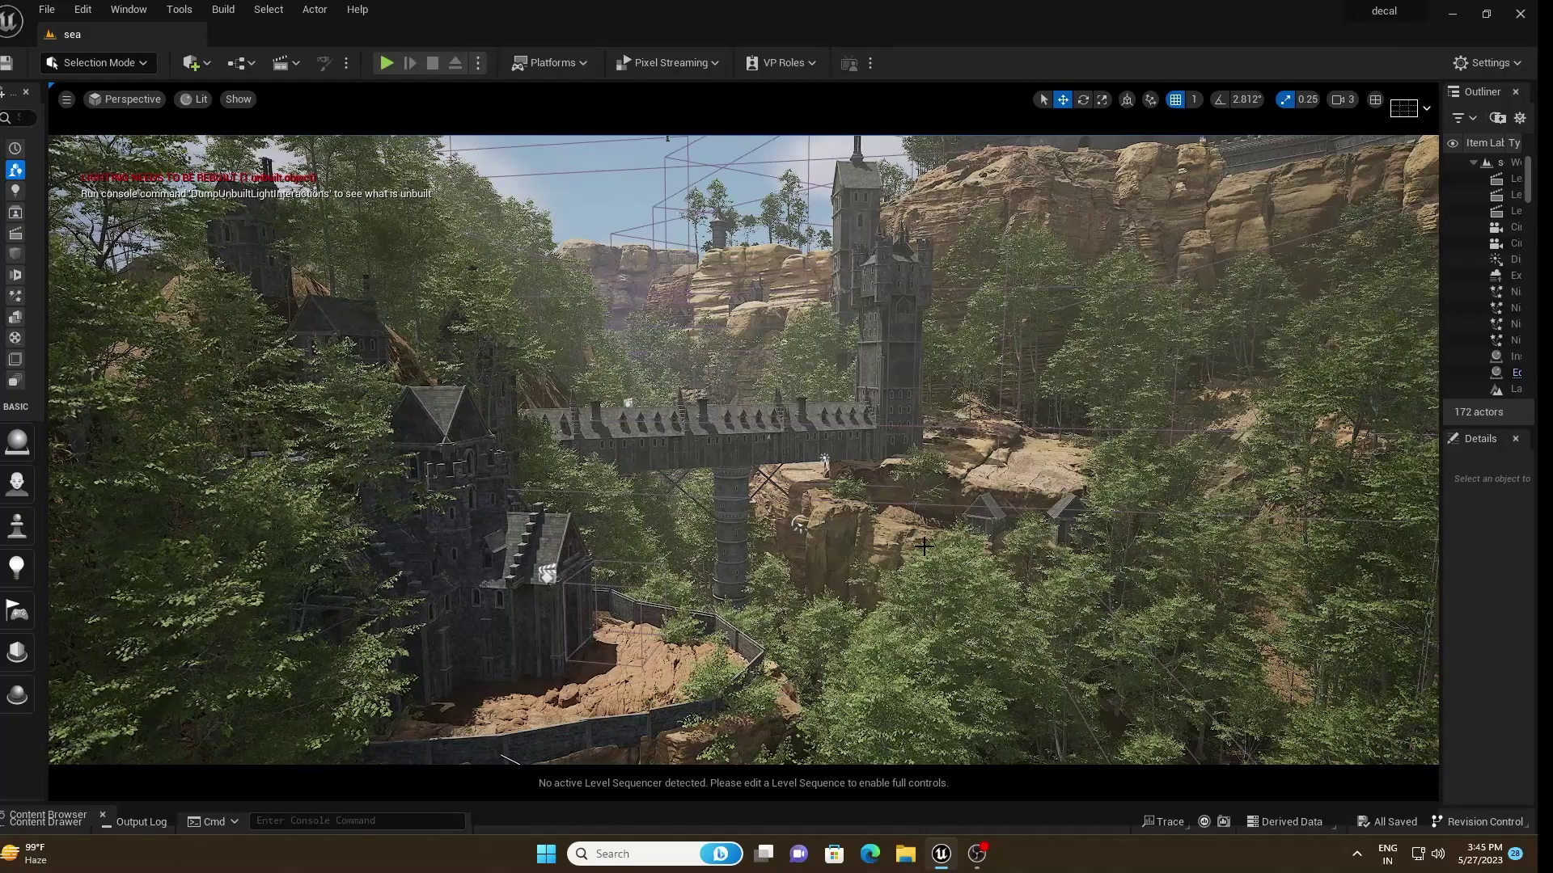
mouse_move(926, 541)
right_mouse_down()
mouse_move(920, 502)
mouse_move(919, 544)
mouse_move(916, 530)
right_mouse_up()
left_click_drag(915, 530, 916, 566)
middle_click_drag(916, 566, 916, 614)
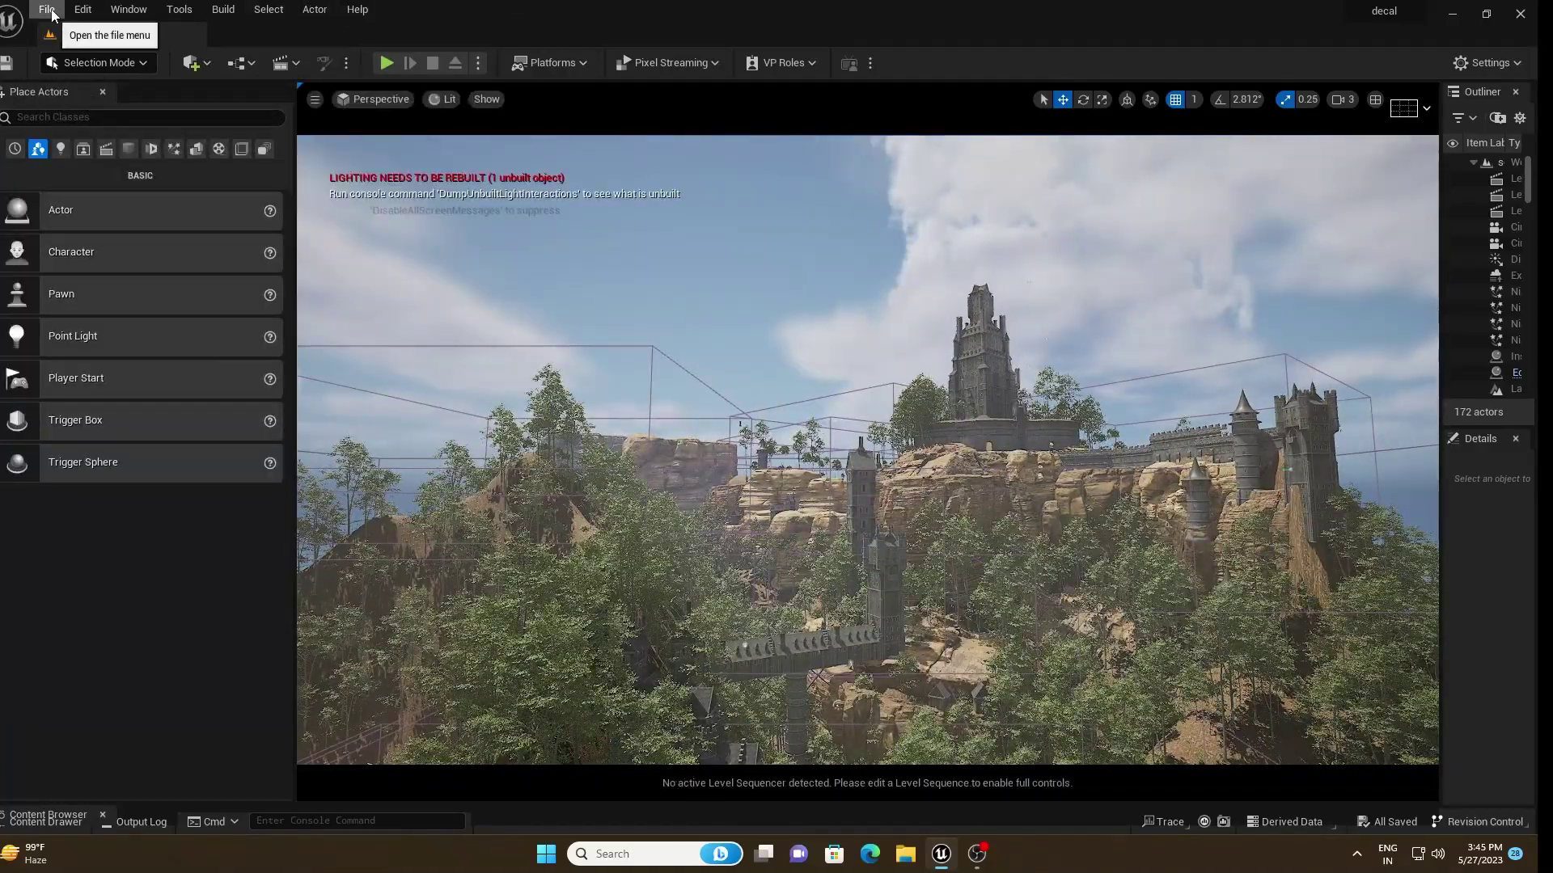
- Create a new level from the Empty Level template
left_click(47, 10)
left_click(79, 50)
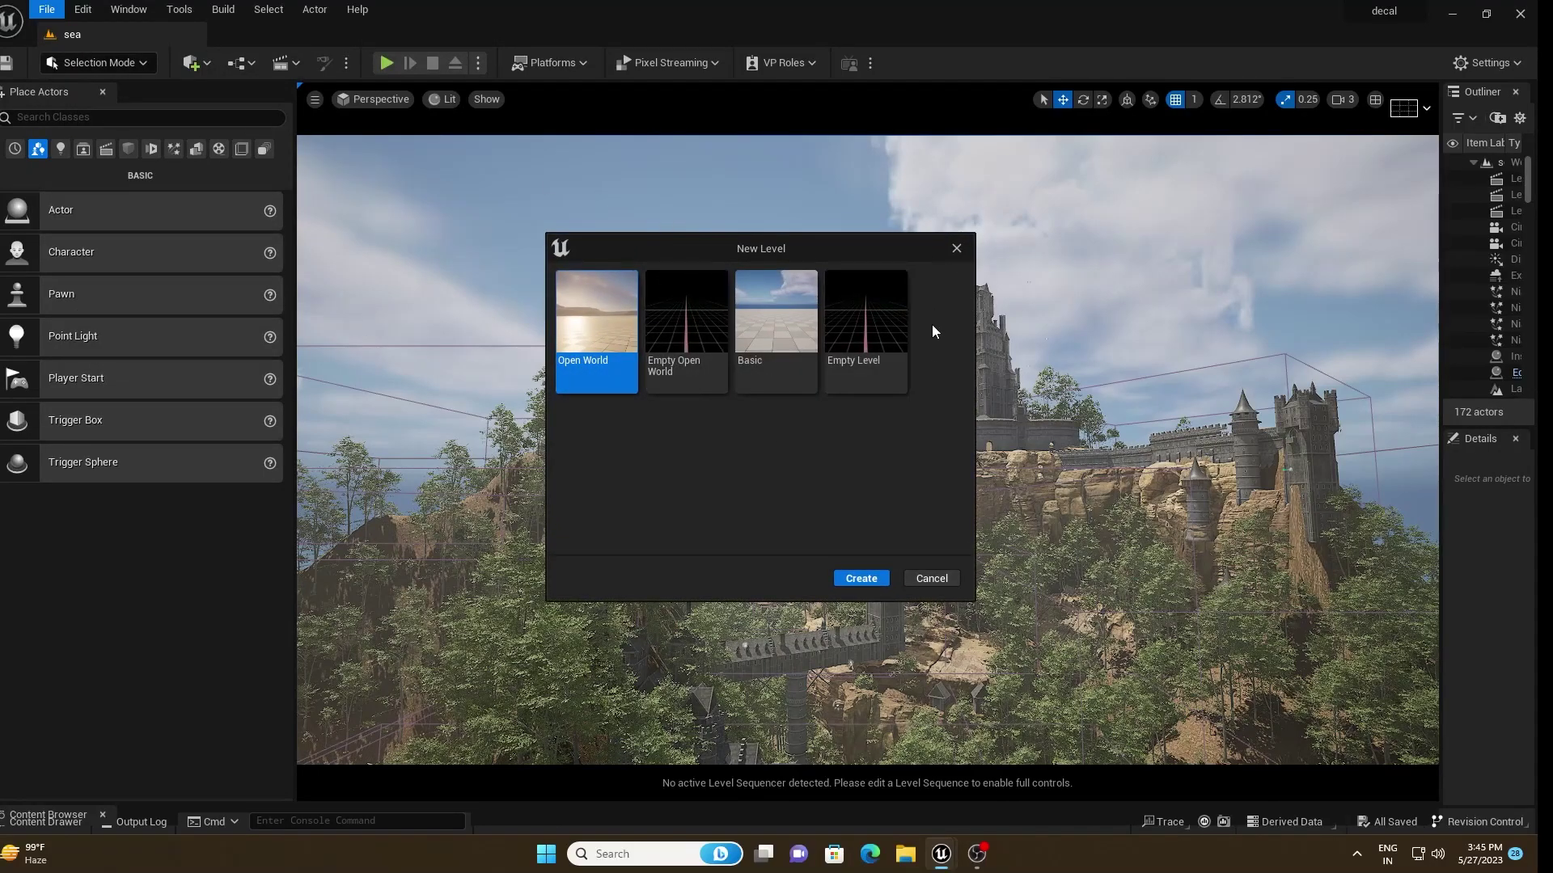
left_click(862, 322)
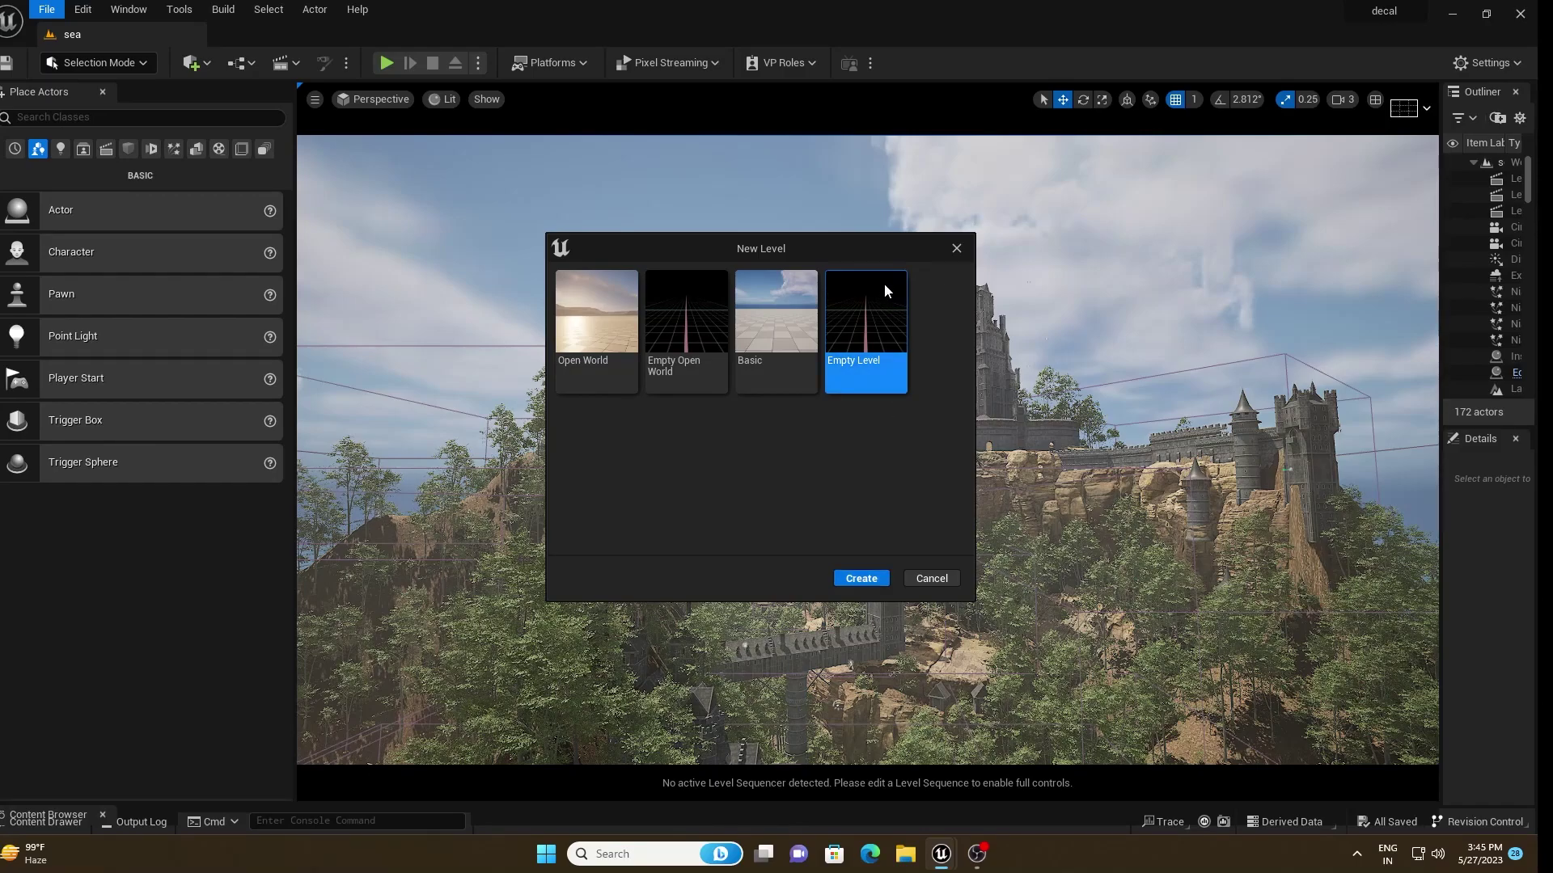
left_click(862, 580)
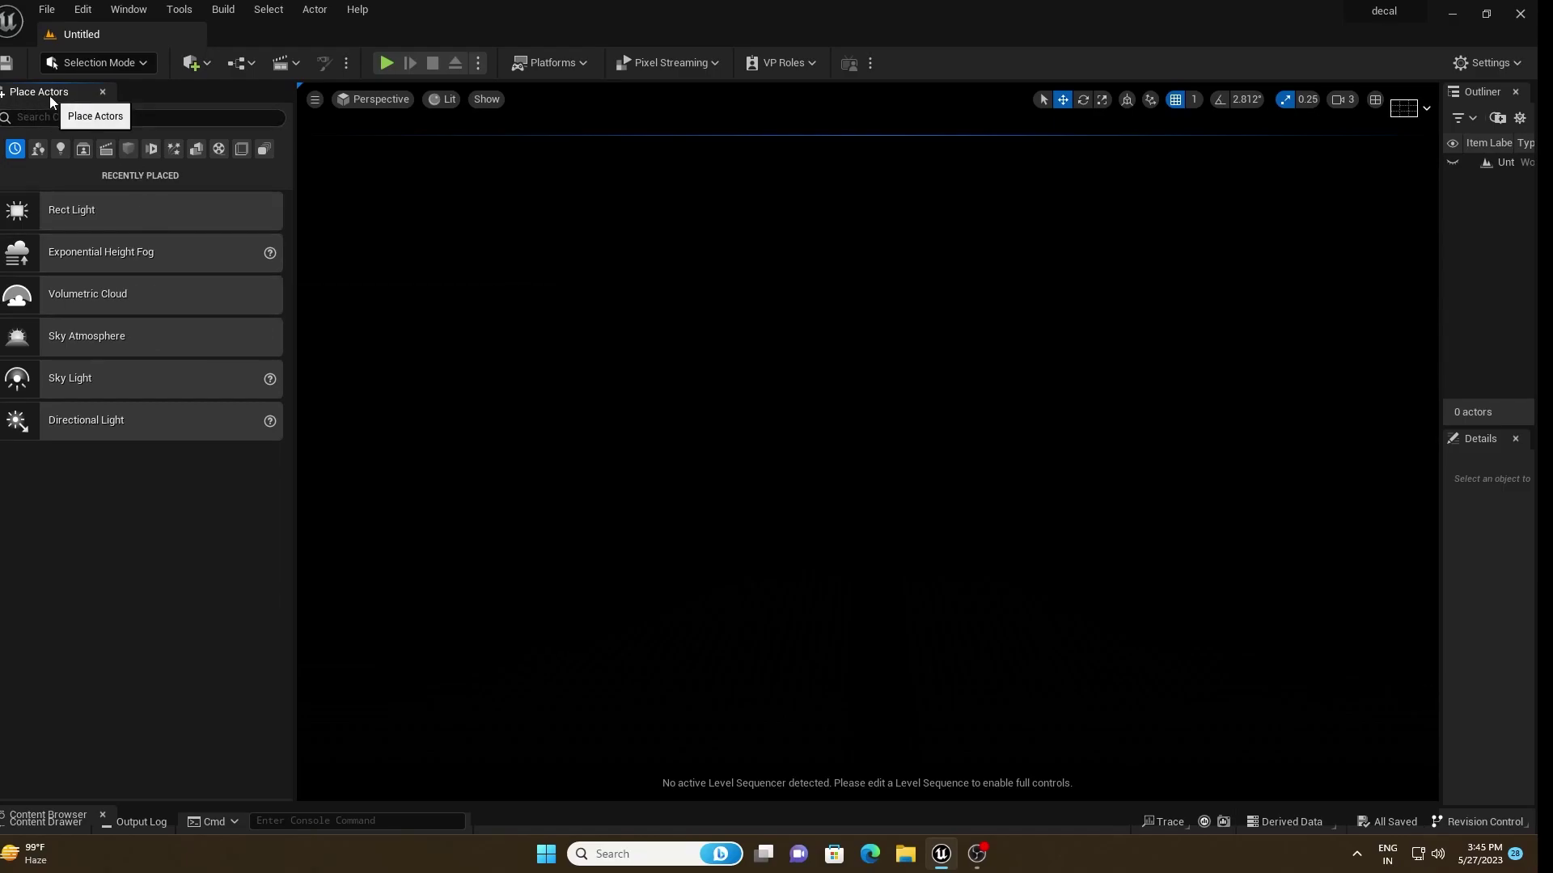
- Place a Directional Light and a Sky Light in the empty level
left_click(128, 9)
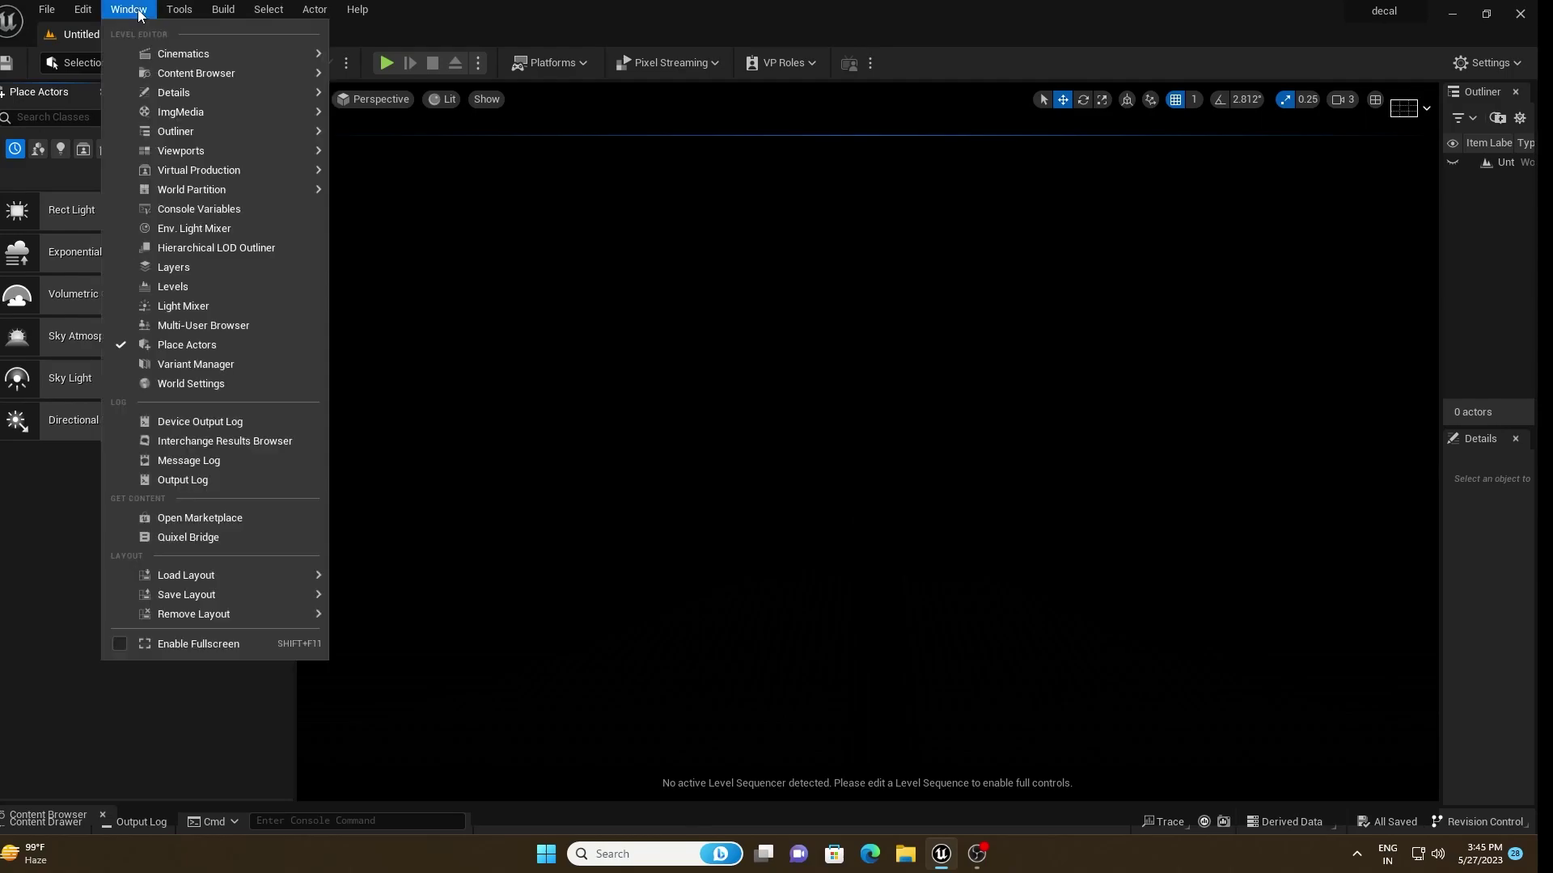
left_click(206, 347)
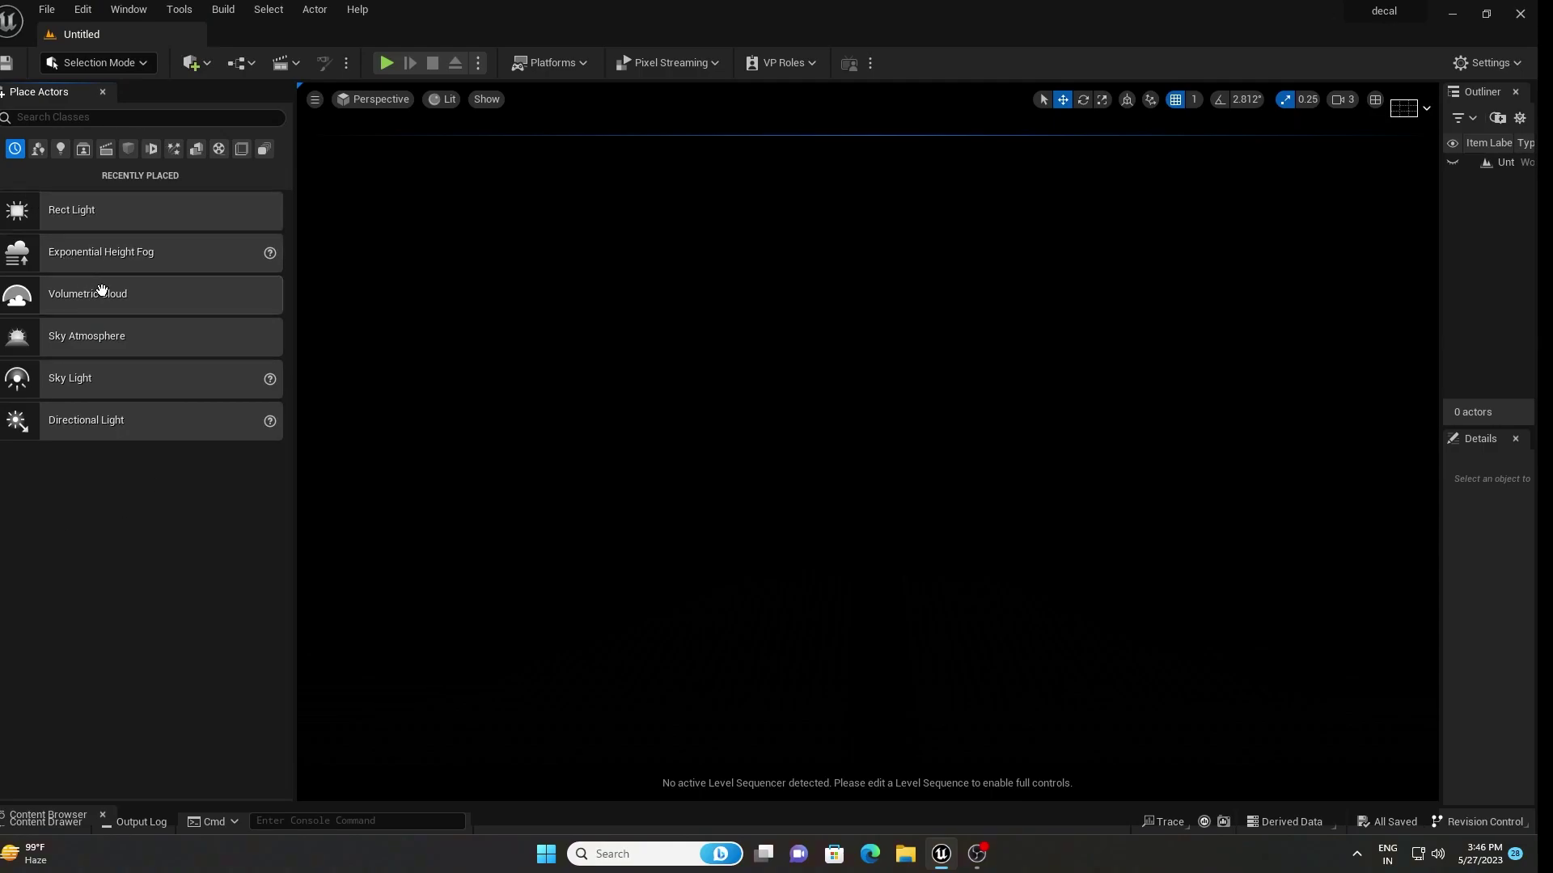
left_click(61, 151)
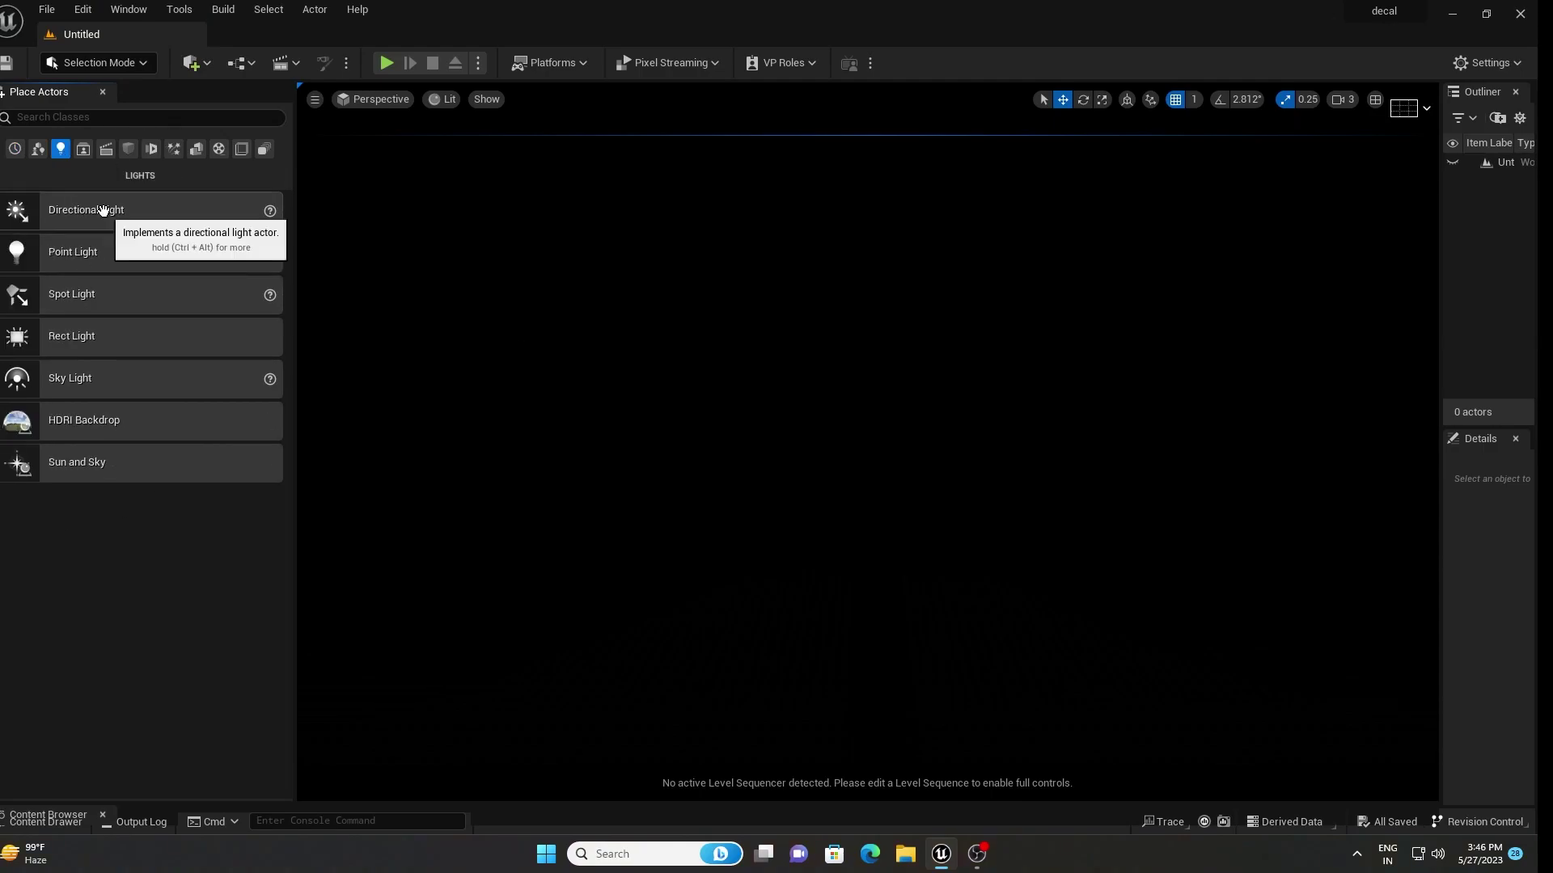
left_click_drag(94, 211, 873, 408)
left_click_drag(122, 380, 926, 373)
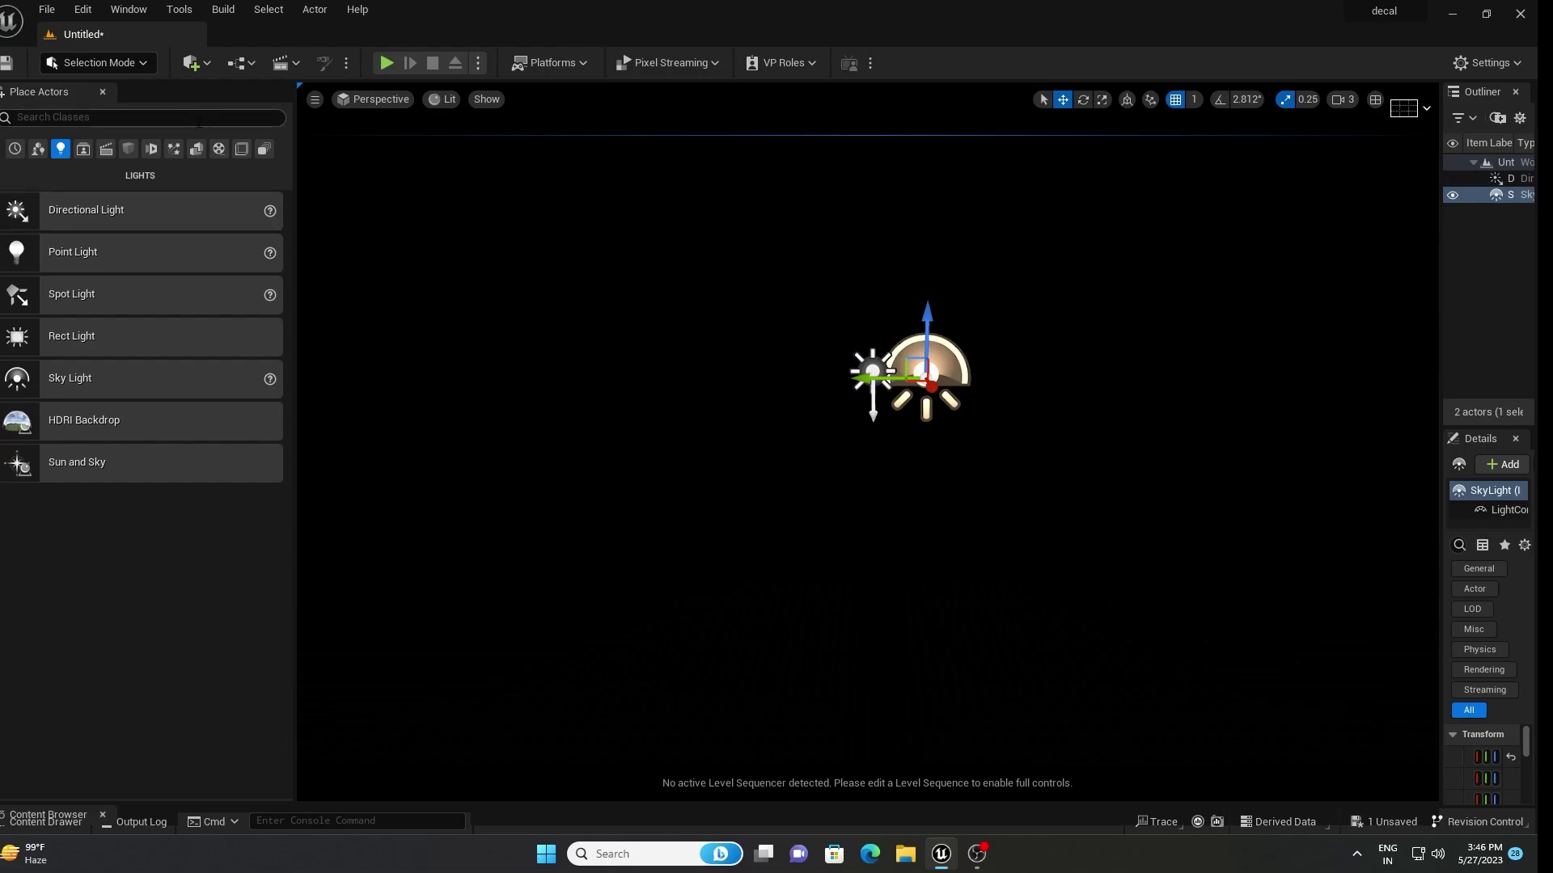
- Add the Sky Atmosphere, Volumetric Cloud and Exponential Height Fog actors to the level
left_click(173, 149)
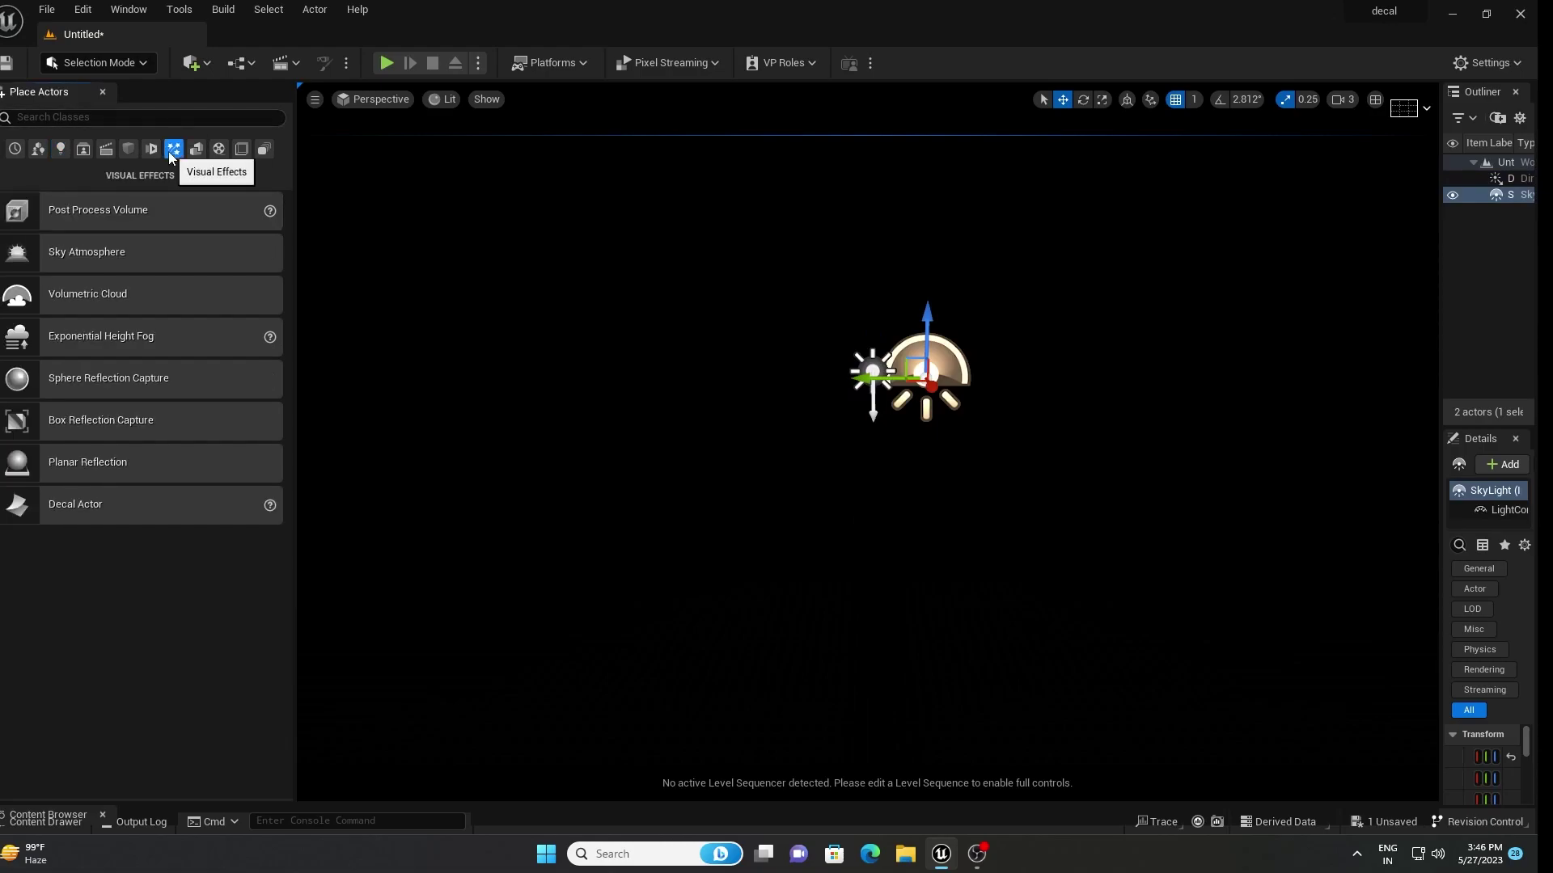
left_click_drag(74, 248, 774, 342)
left_click_drag(118, 294, 737, 415)
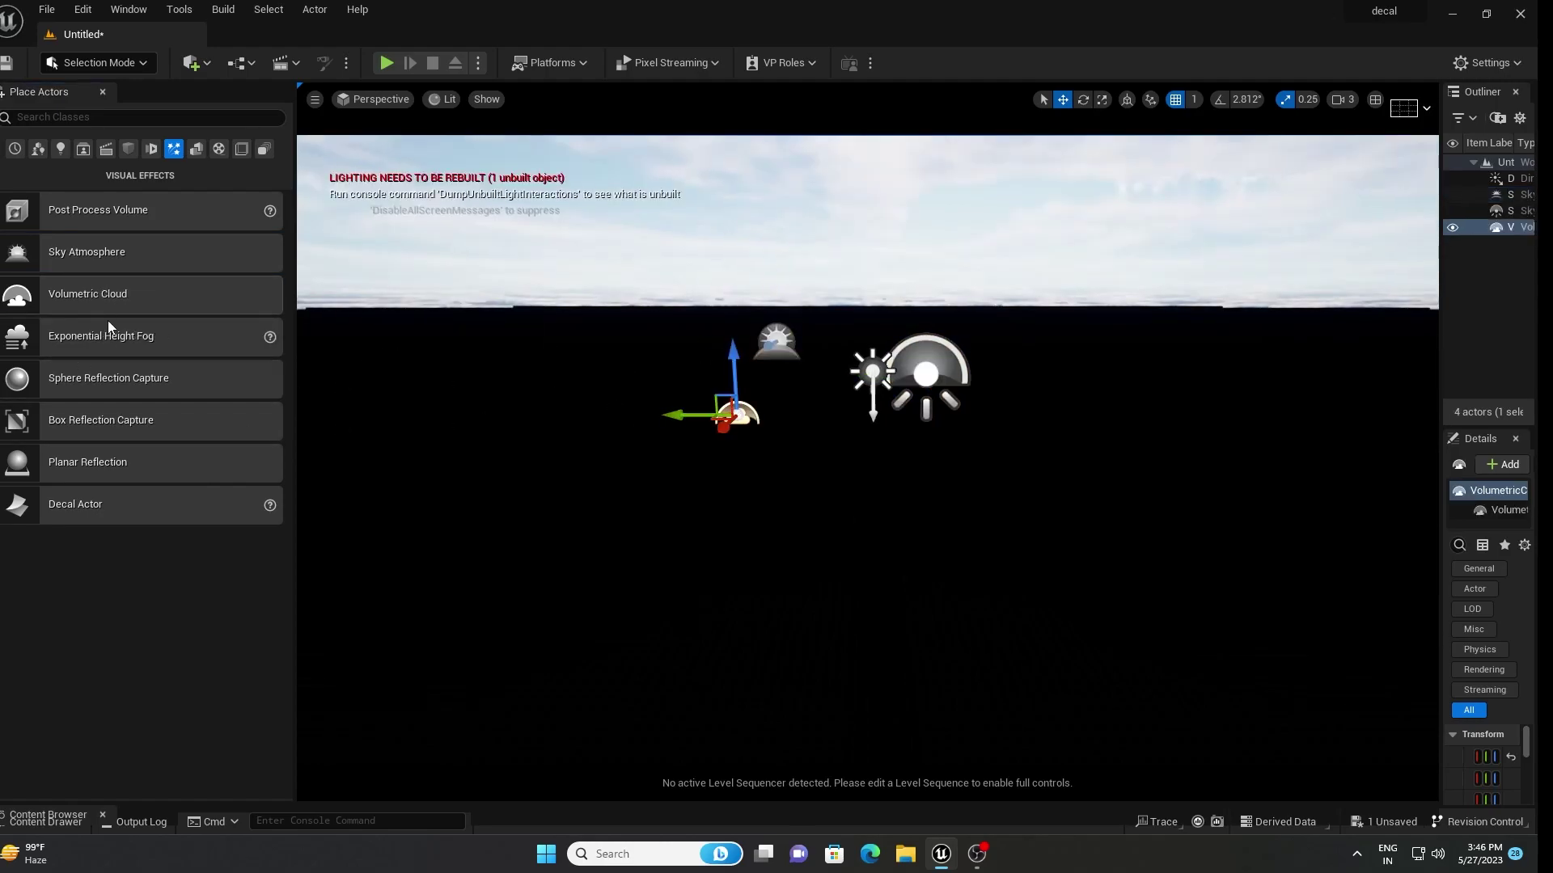
left_click_drag(105, 337, 775, 339)
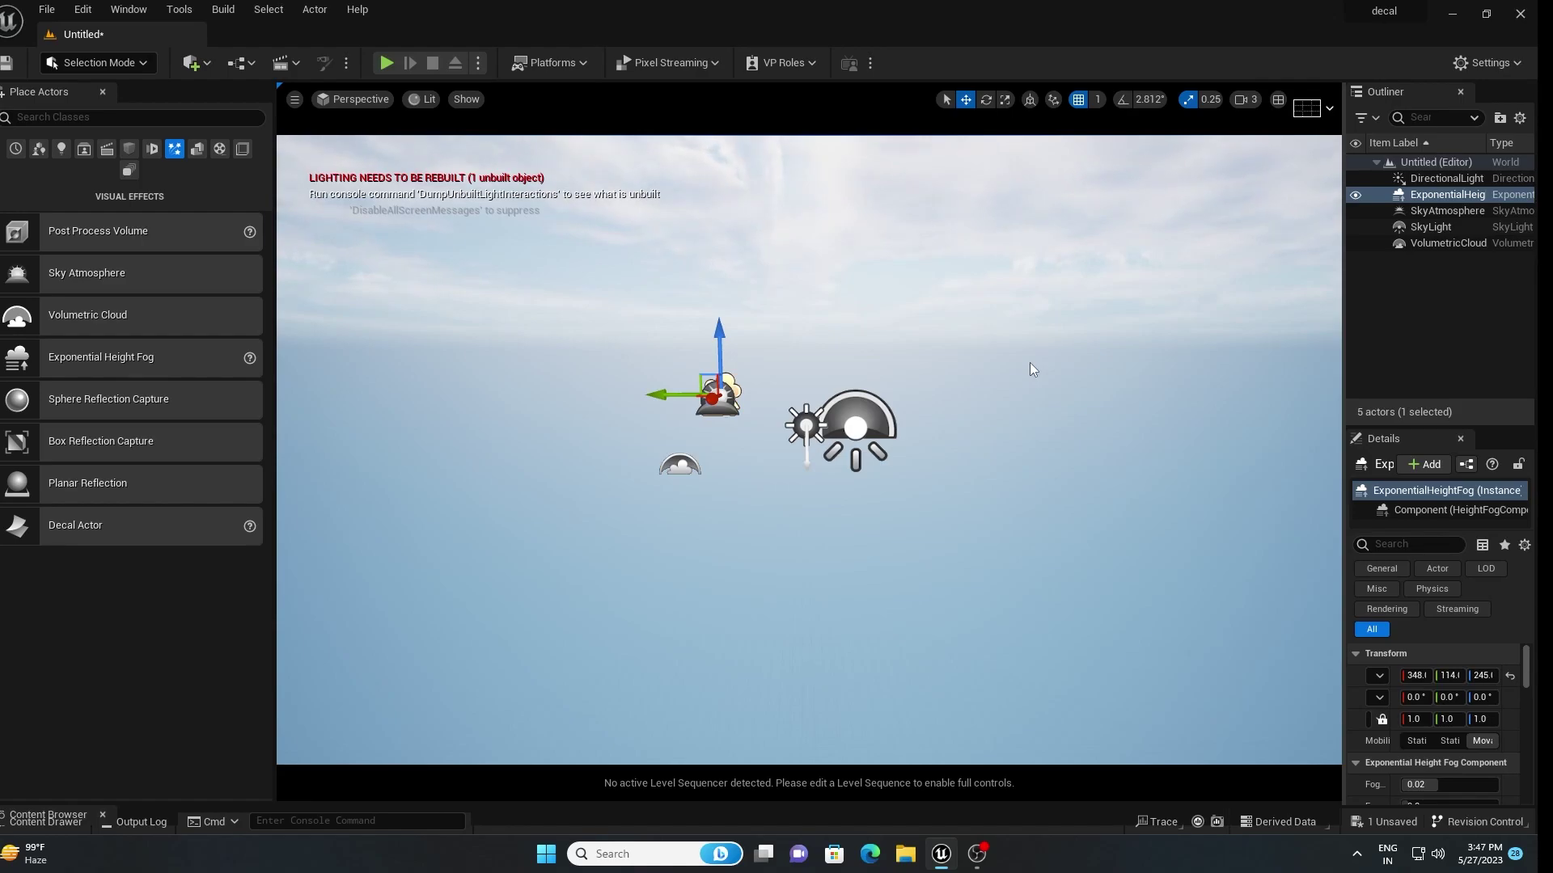
- Check in the project's plugin list whether the Landmass, Water and Procedural Content Generation Framework plugins are enabled
left_click(93, 13)
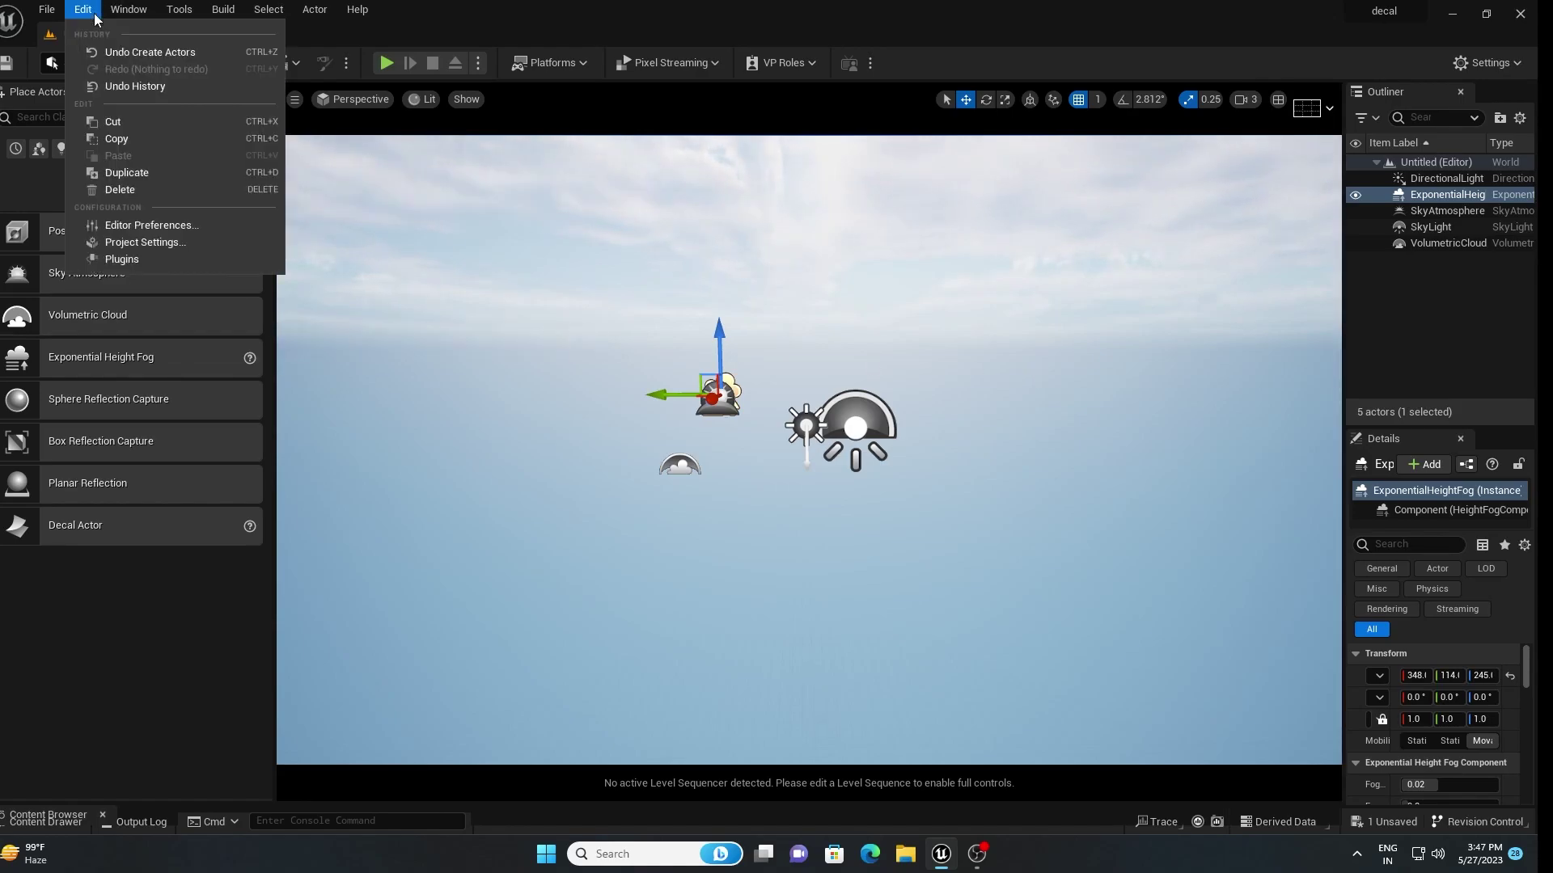
left_click(134, 264)
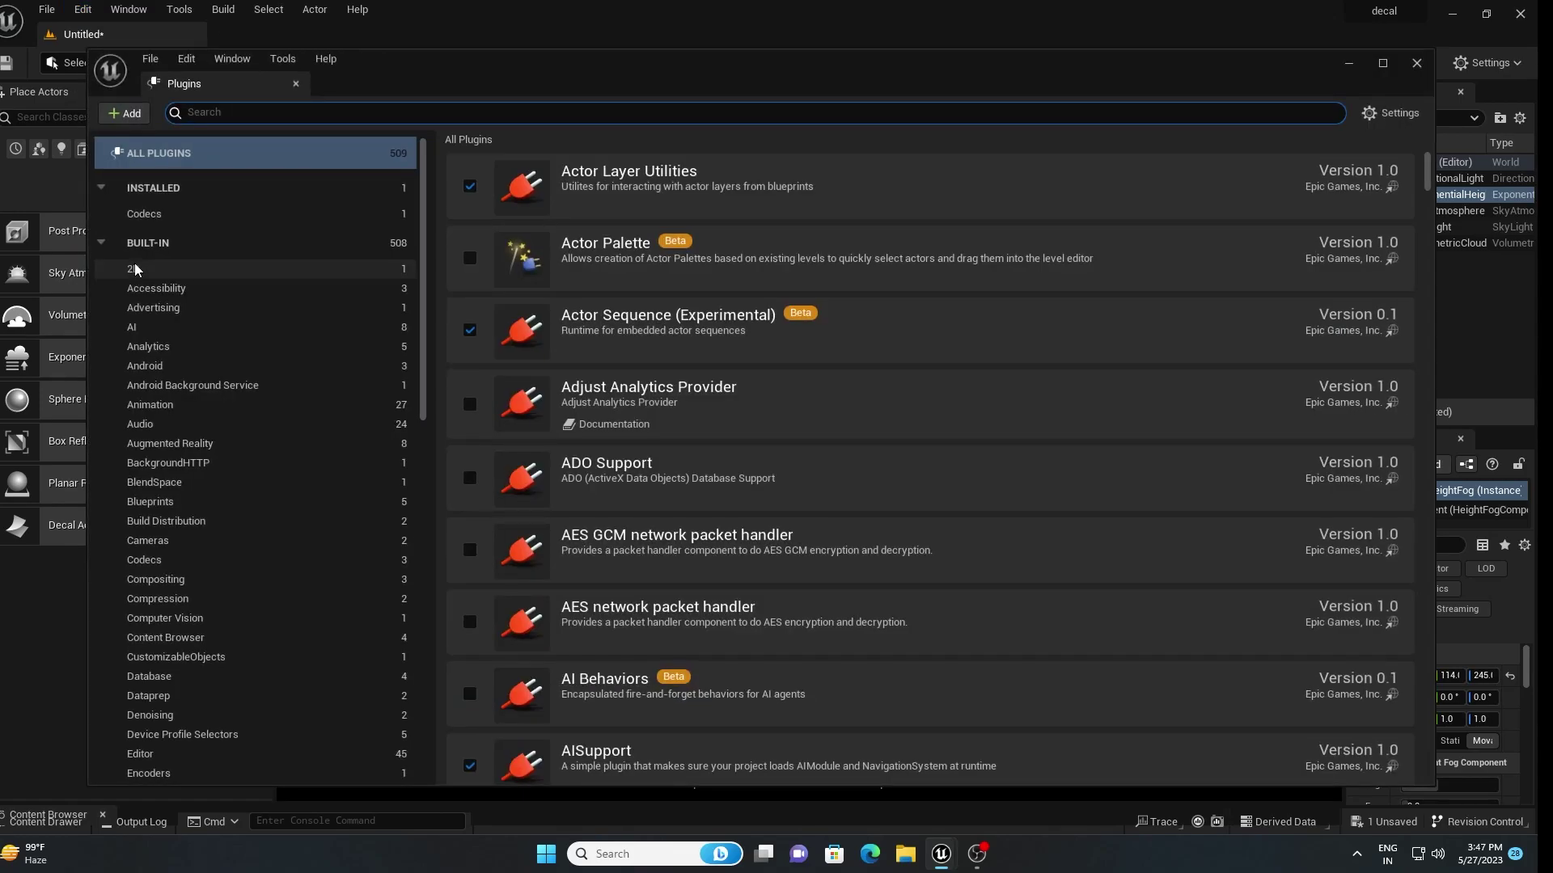
type("landmas")
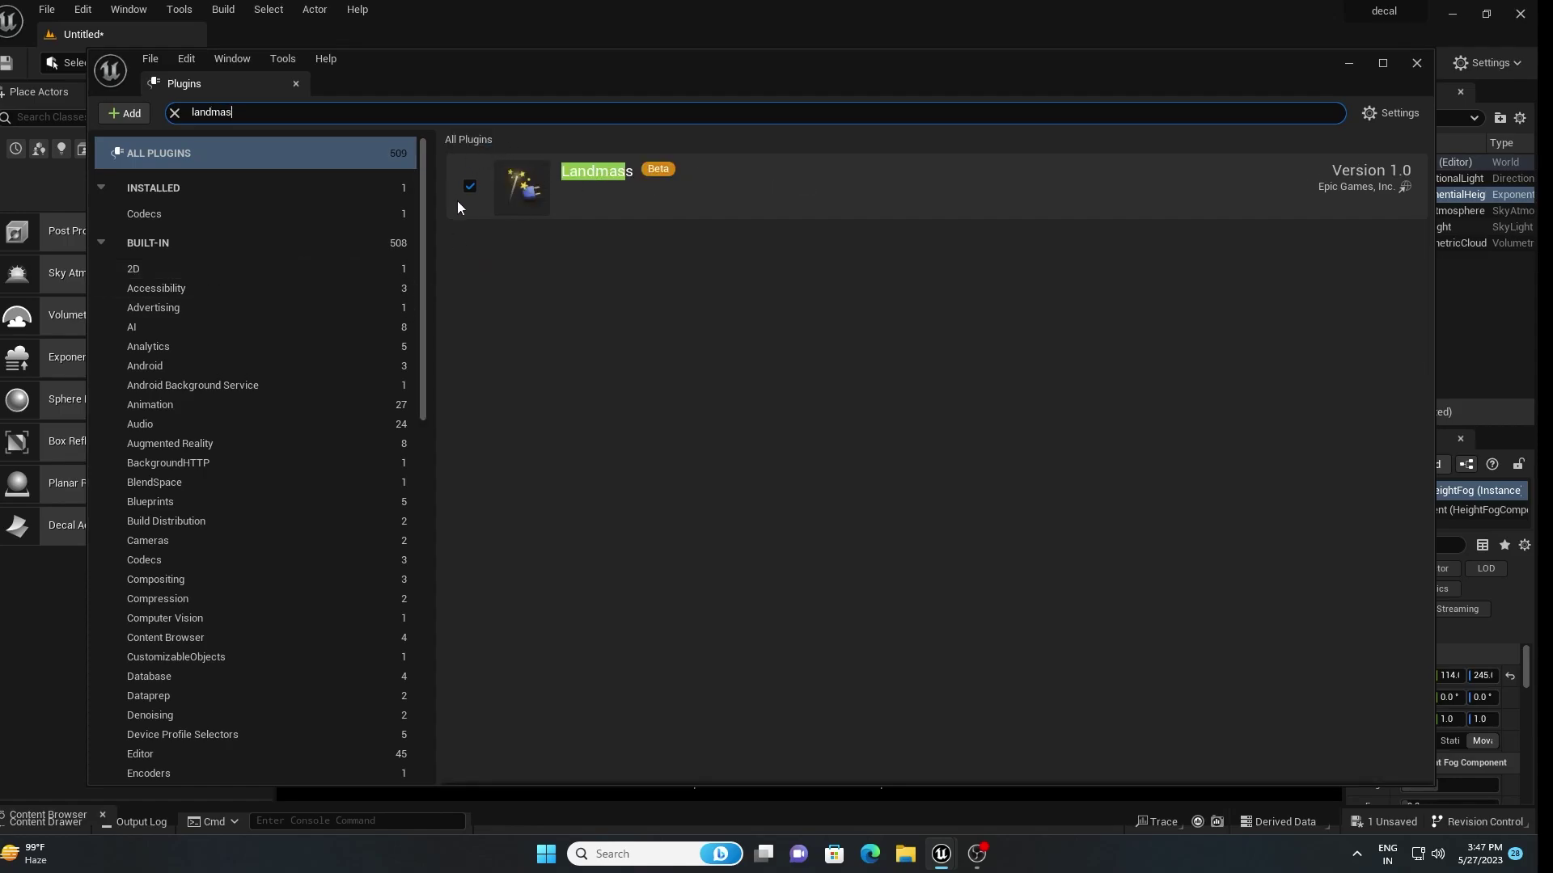
double_click(469, 110)
type("water")
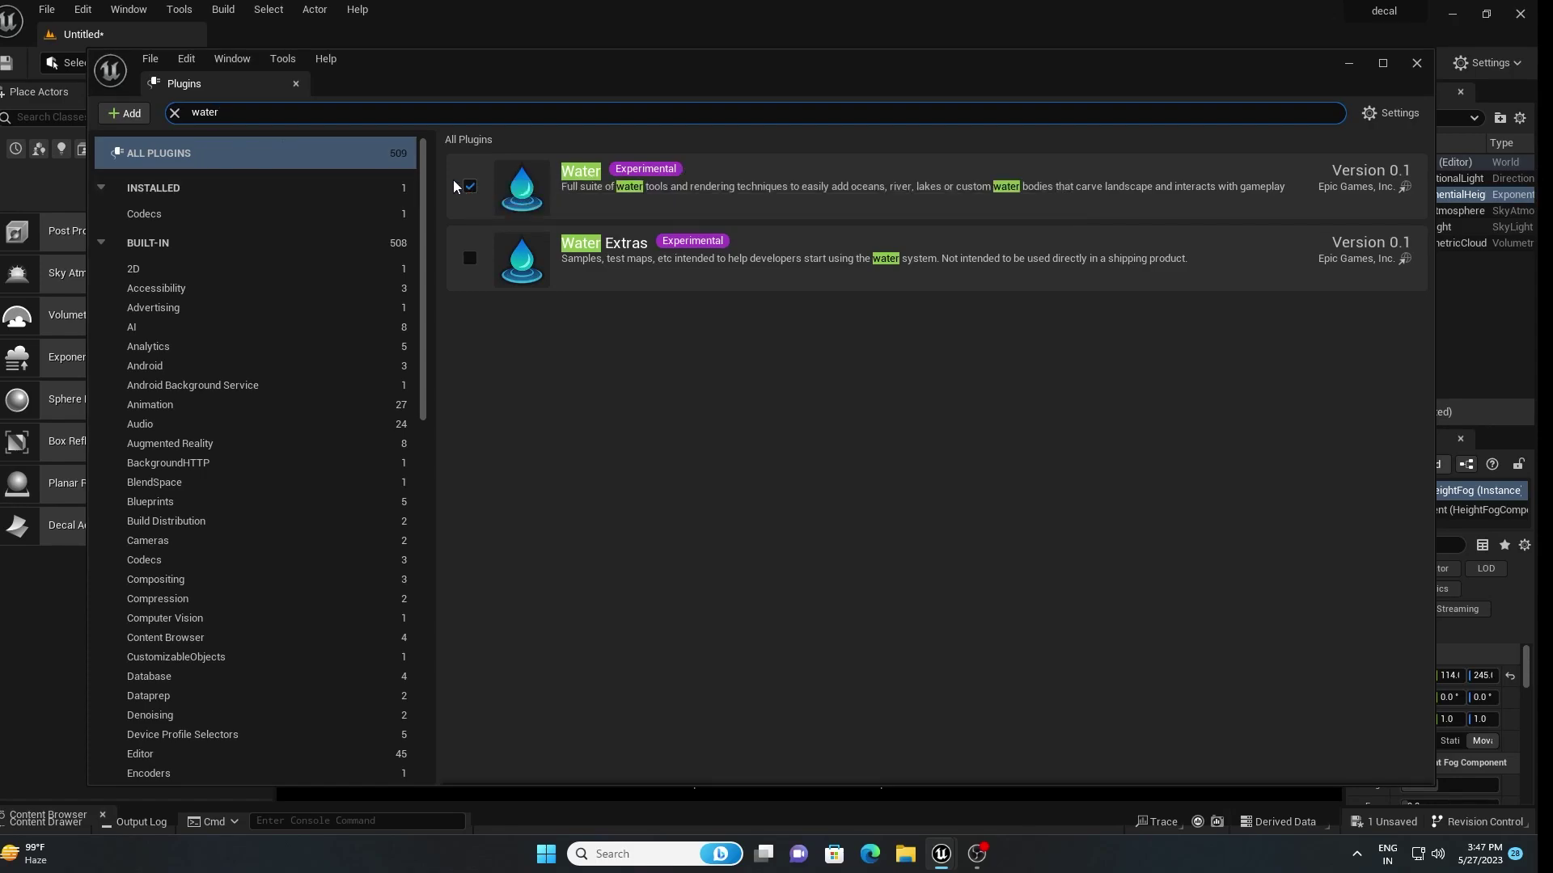
left_click(175, 113)
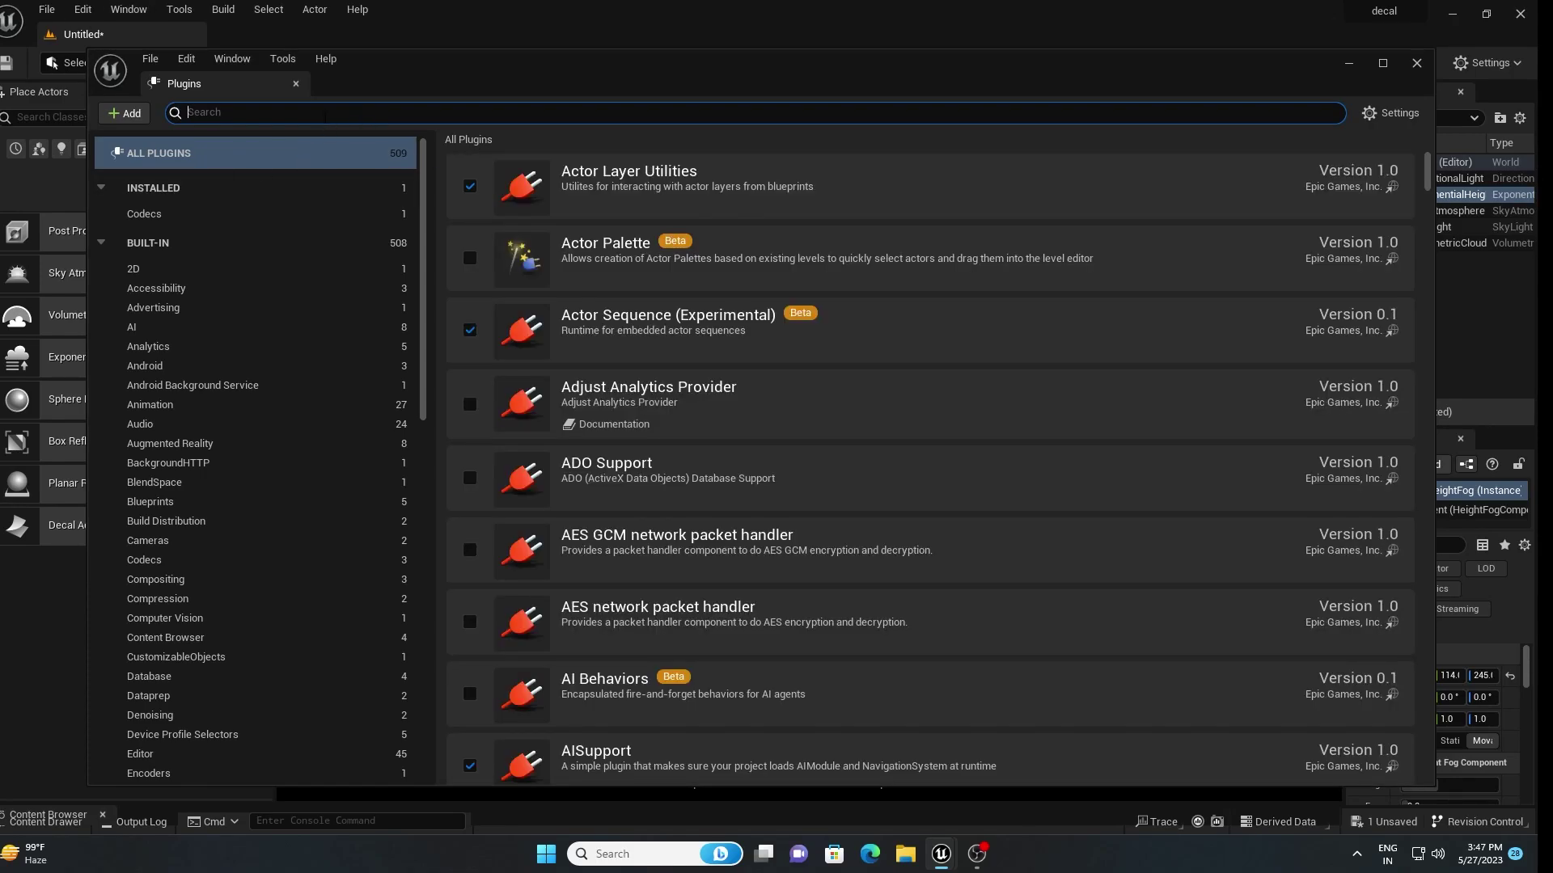
type("proce")
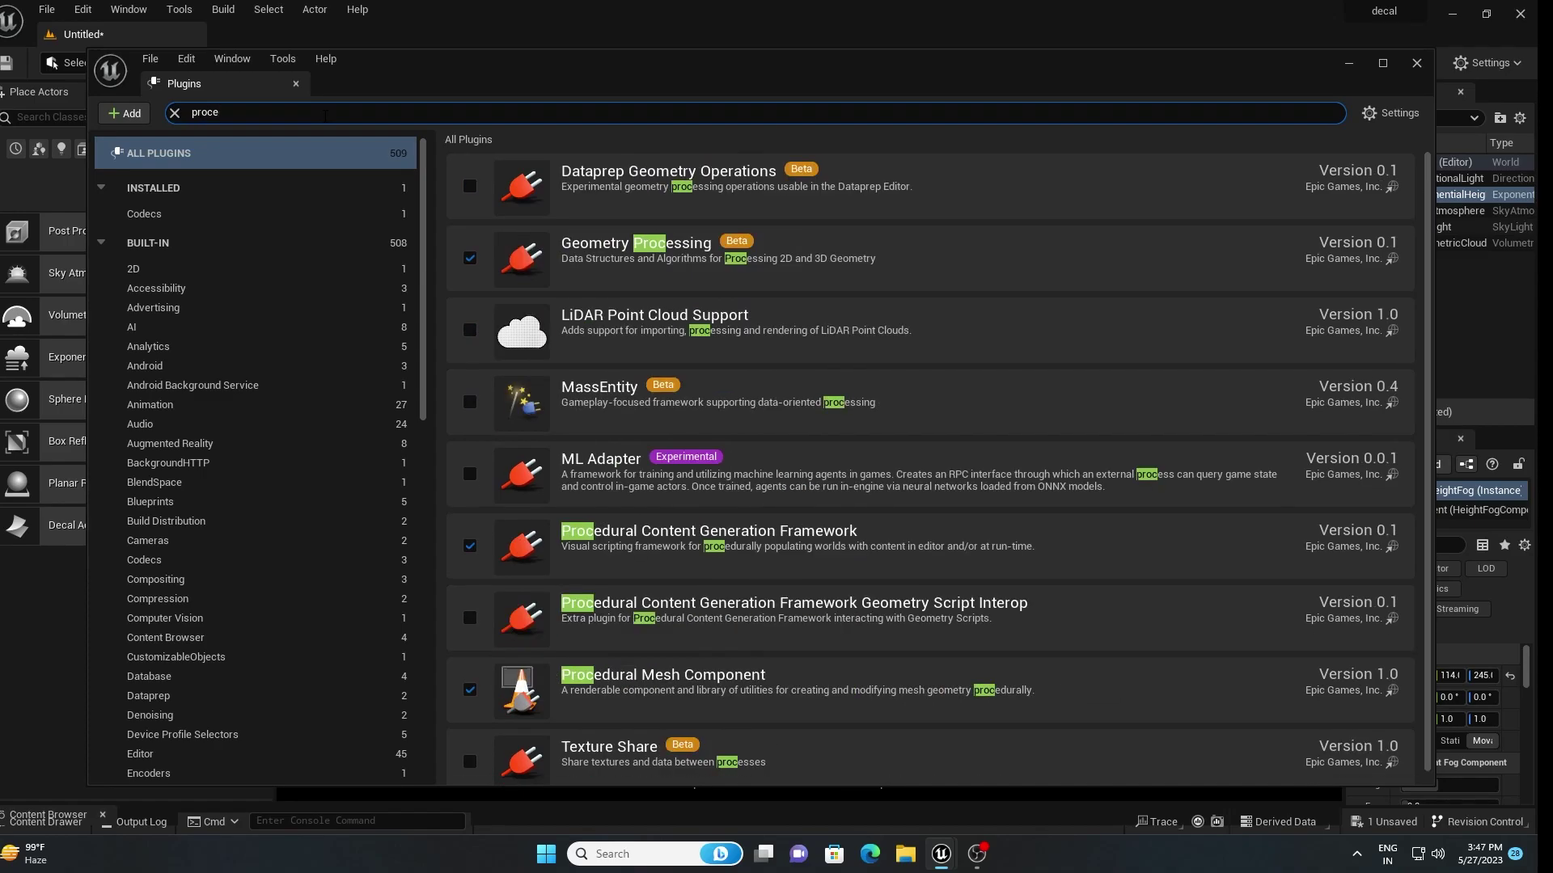
type("dura")
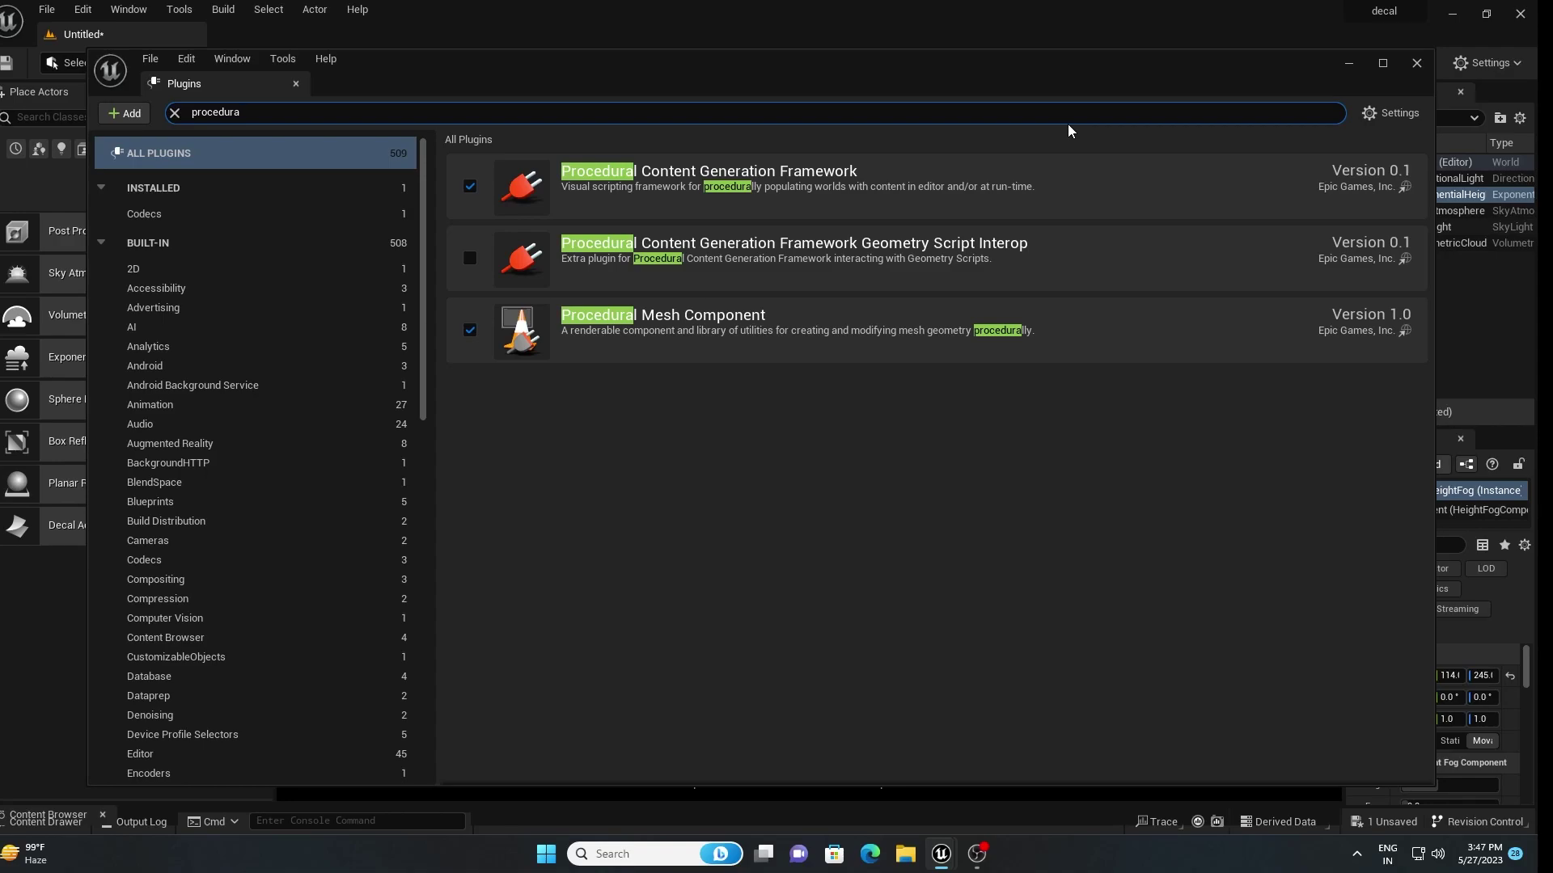
left_click(1416, 64)
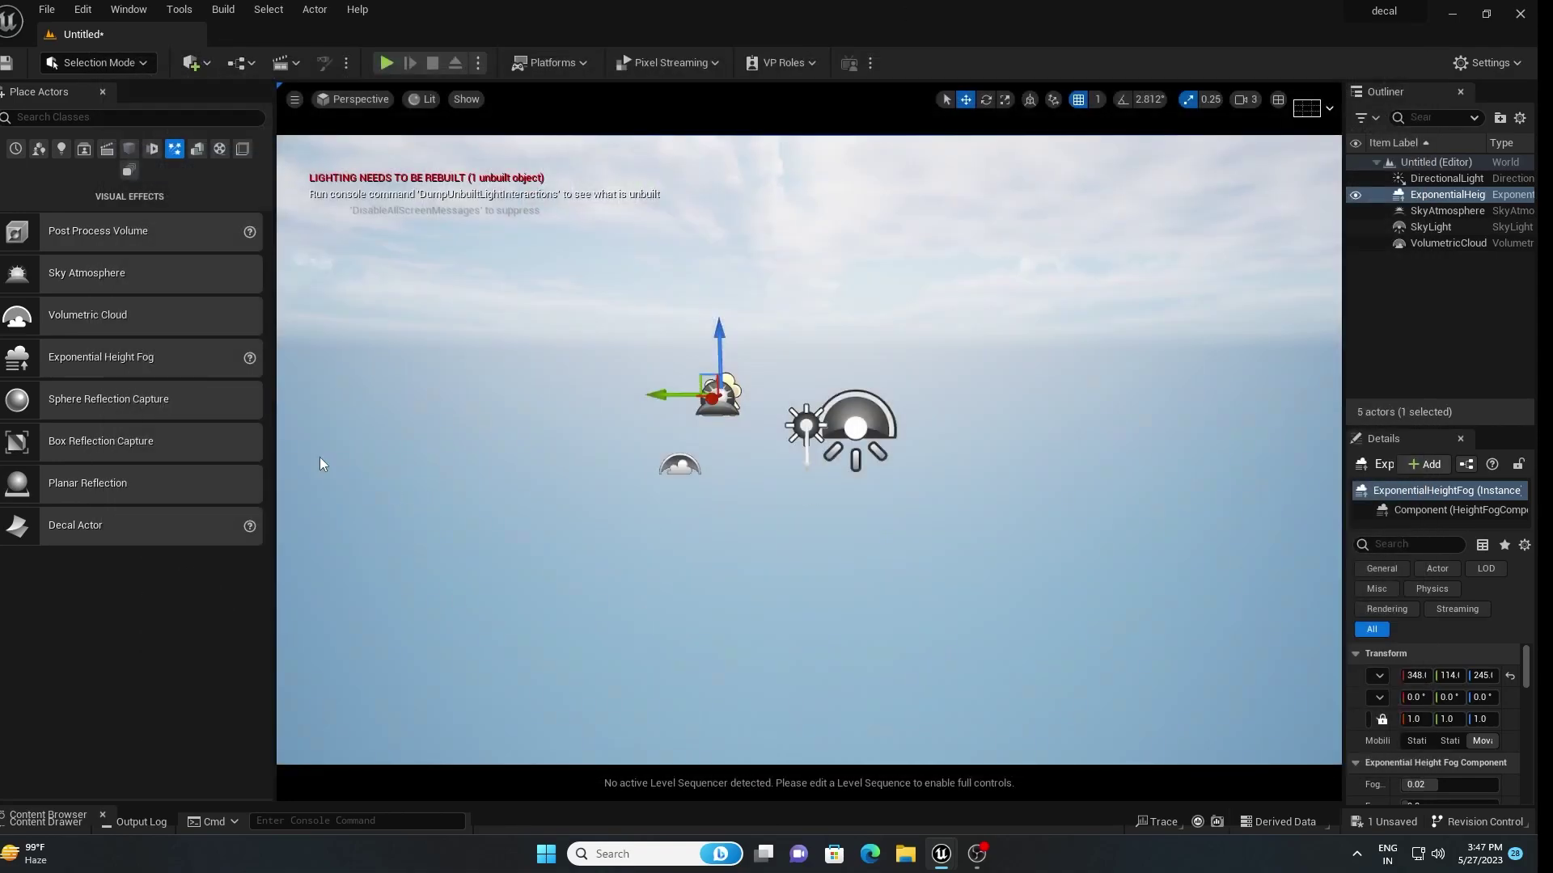
- Create a new landscape with edit layers enabled, 63×63 quad sections and 8 × 8 components
left_click(75, 65)
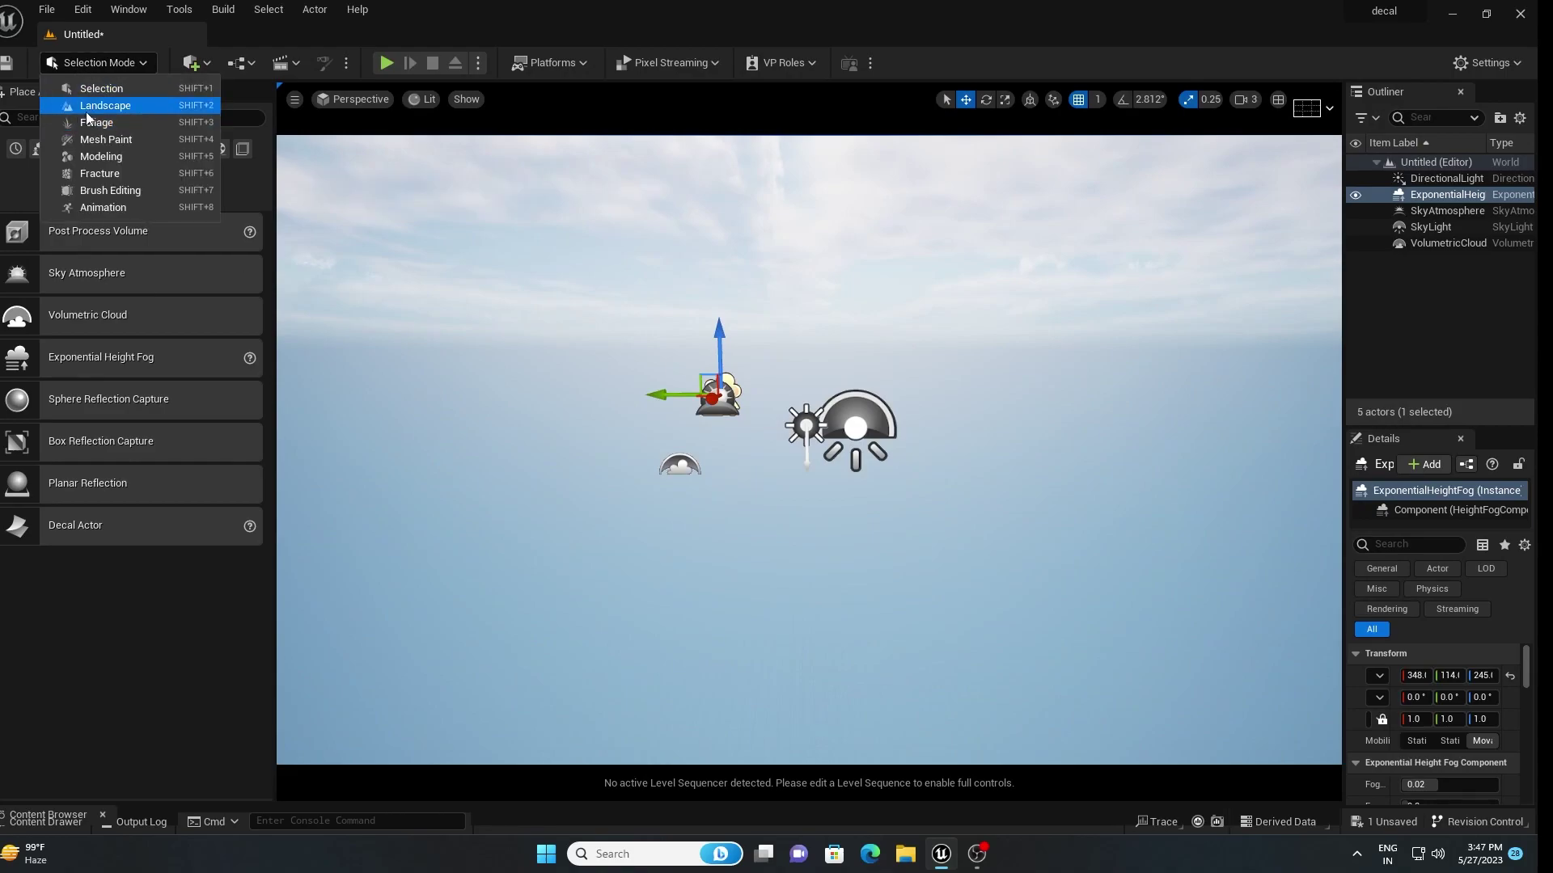
left_click(138, 105)
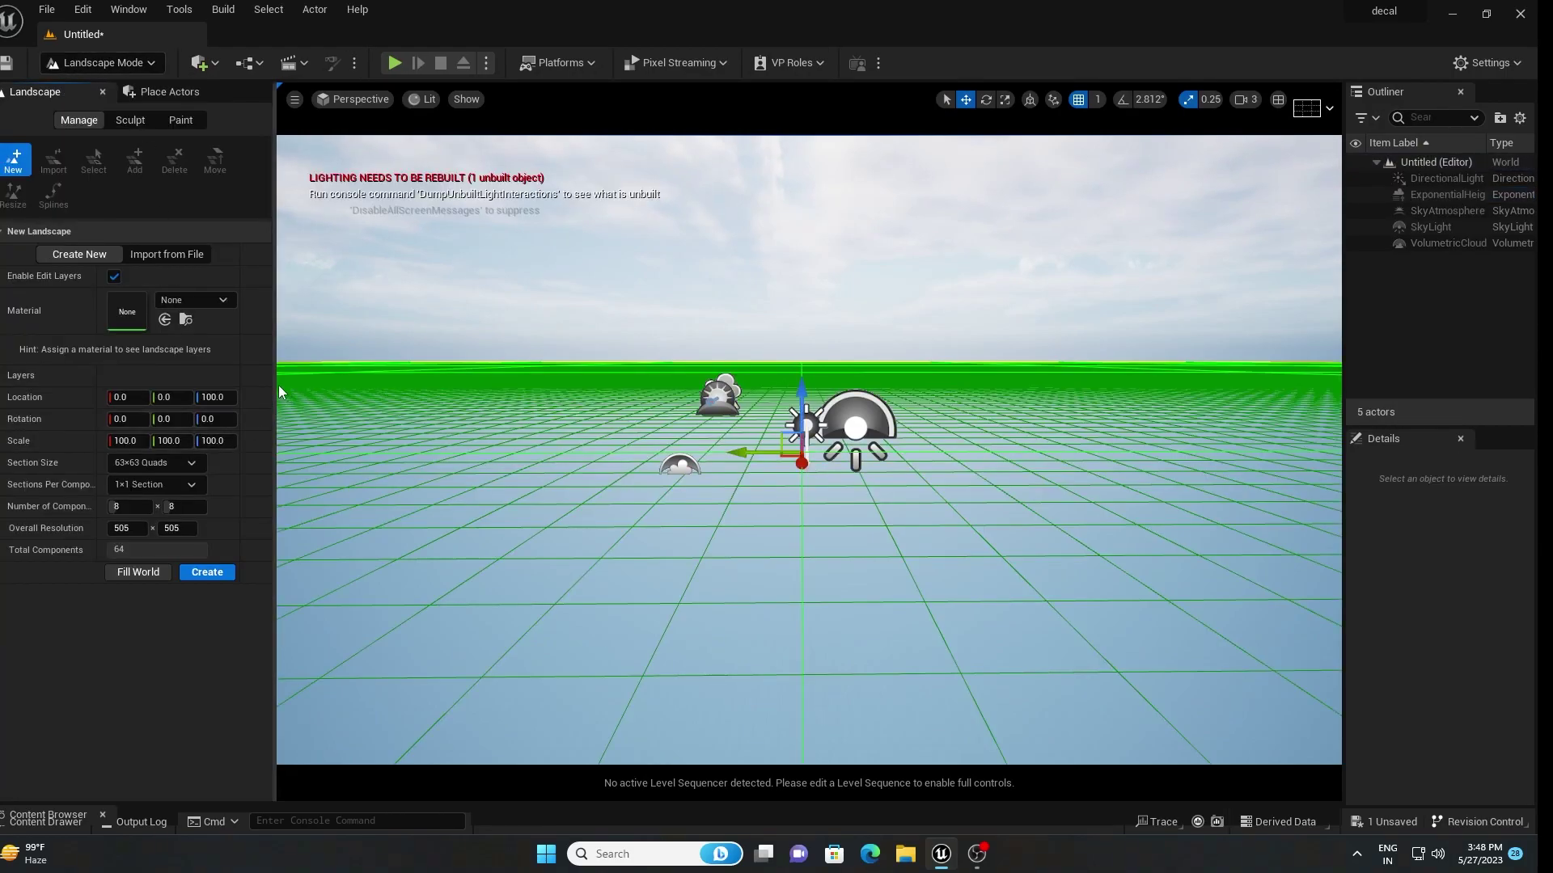
left_click_drag(279, 385, 360, 385)
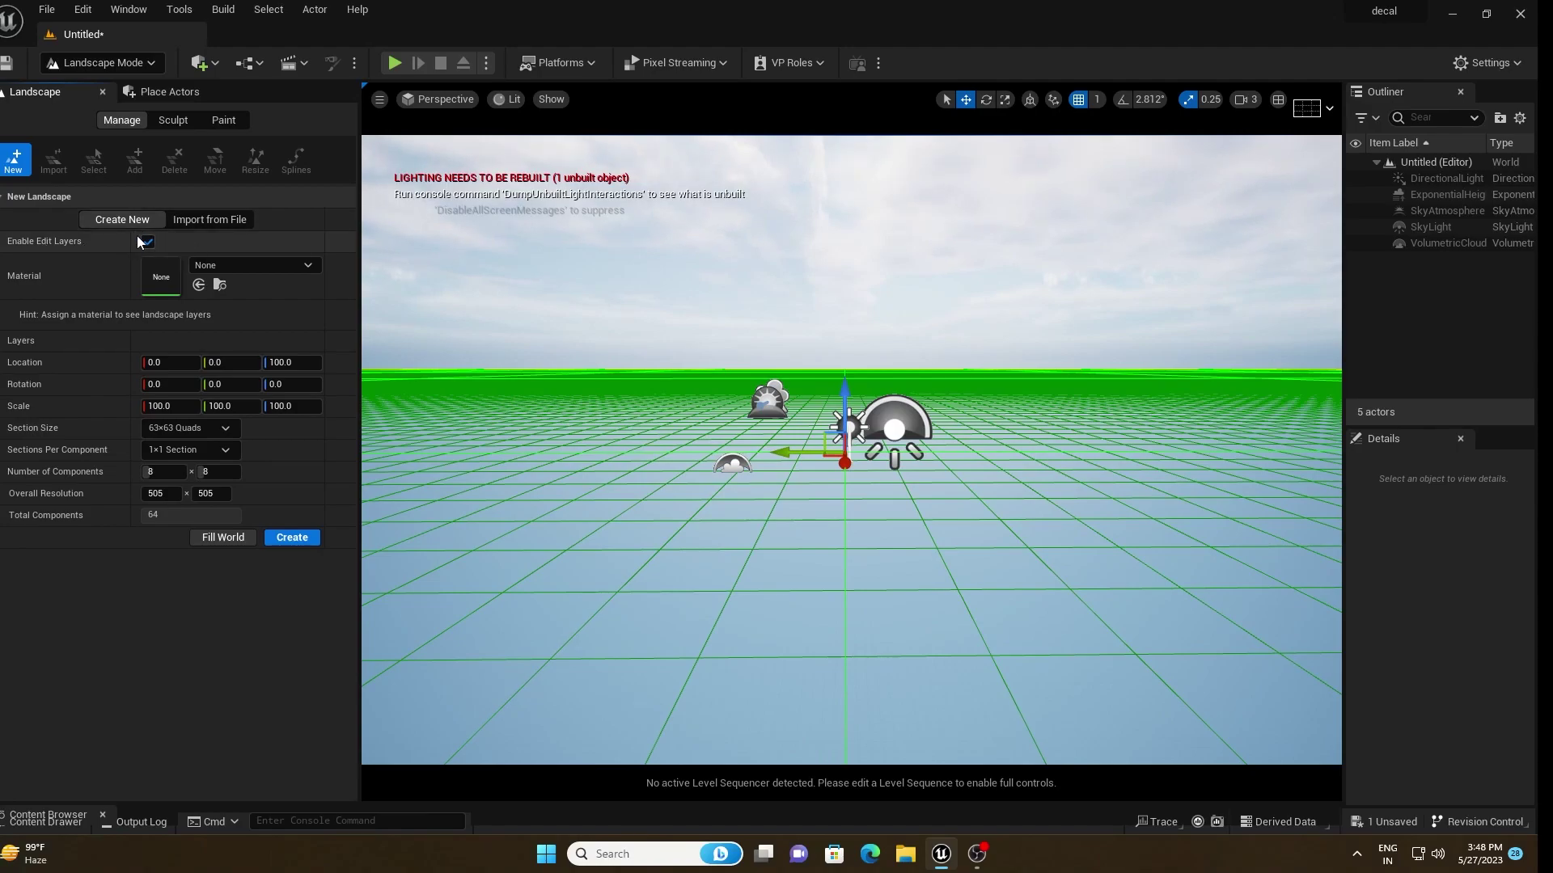
left_click(291, 539)
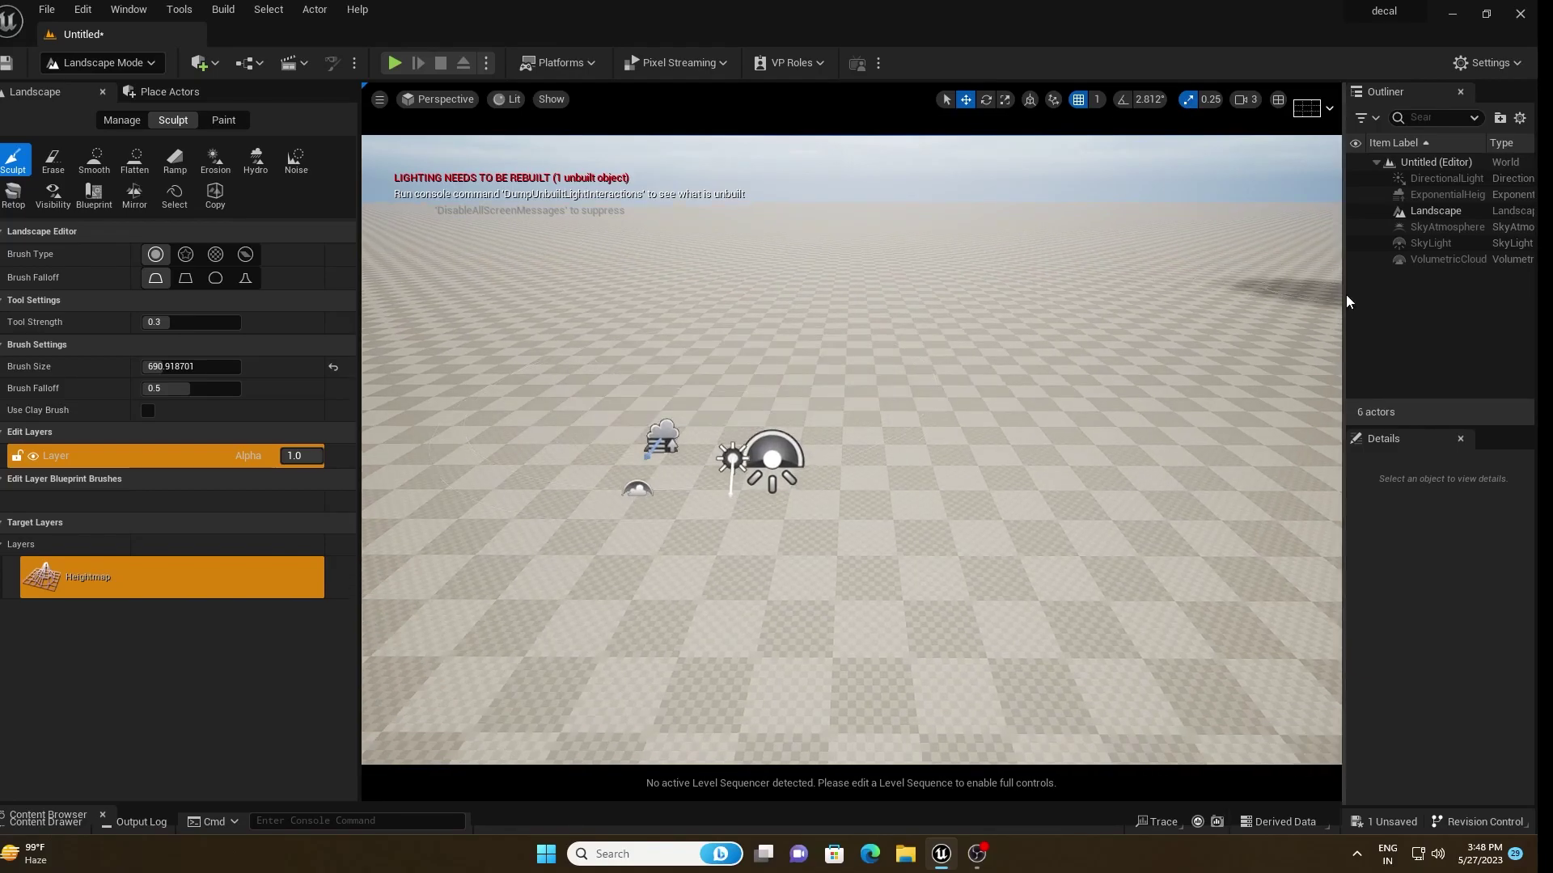
- Return to selection mode and set the DirectionalLight's mobility to Movable
left_click_drag(1342, 292, 1171, 292)
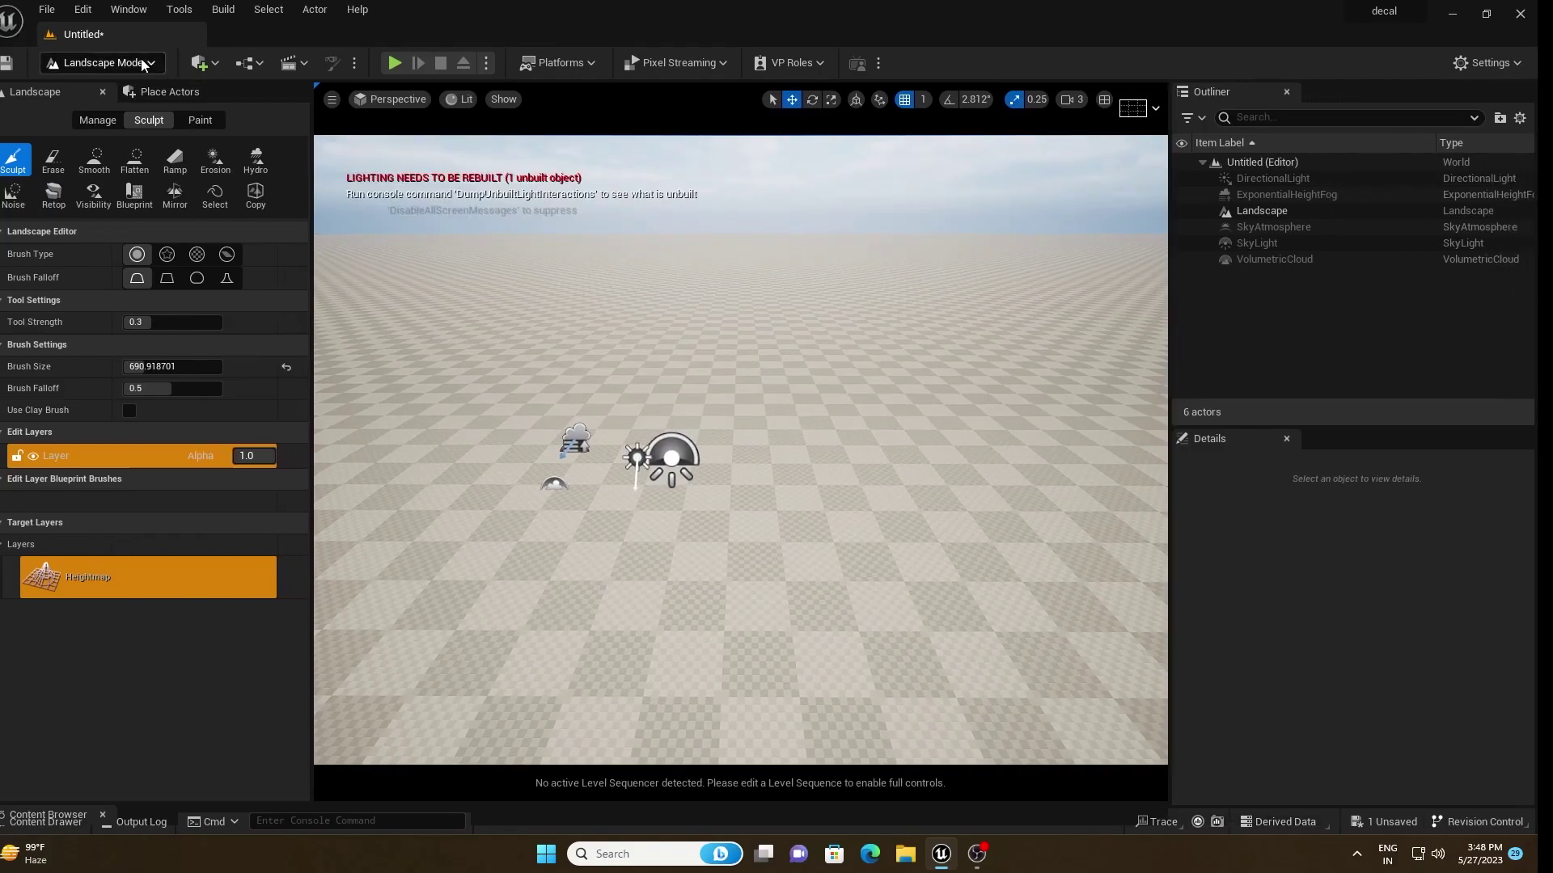
left_click(102, 62)
left_click(123, 91)
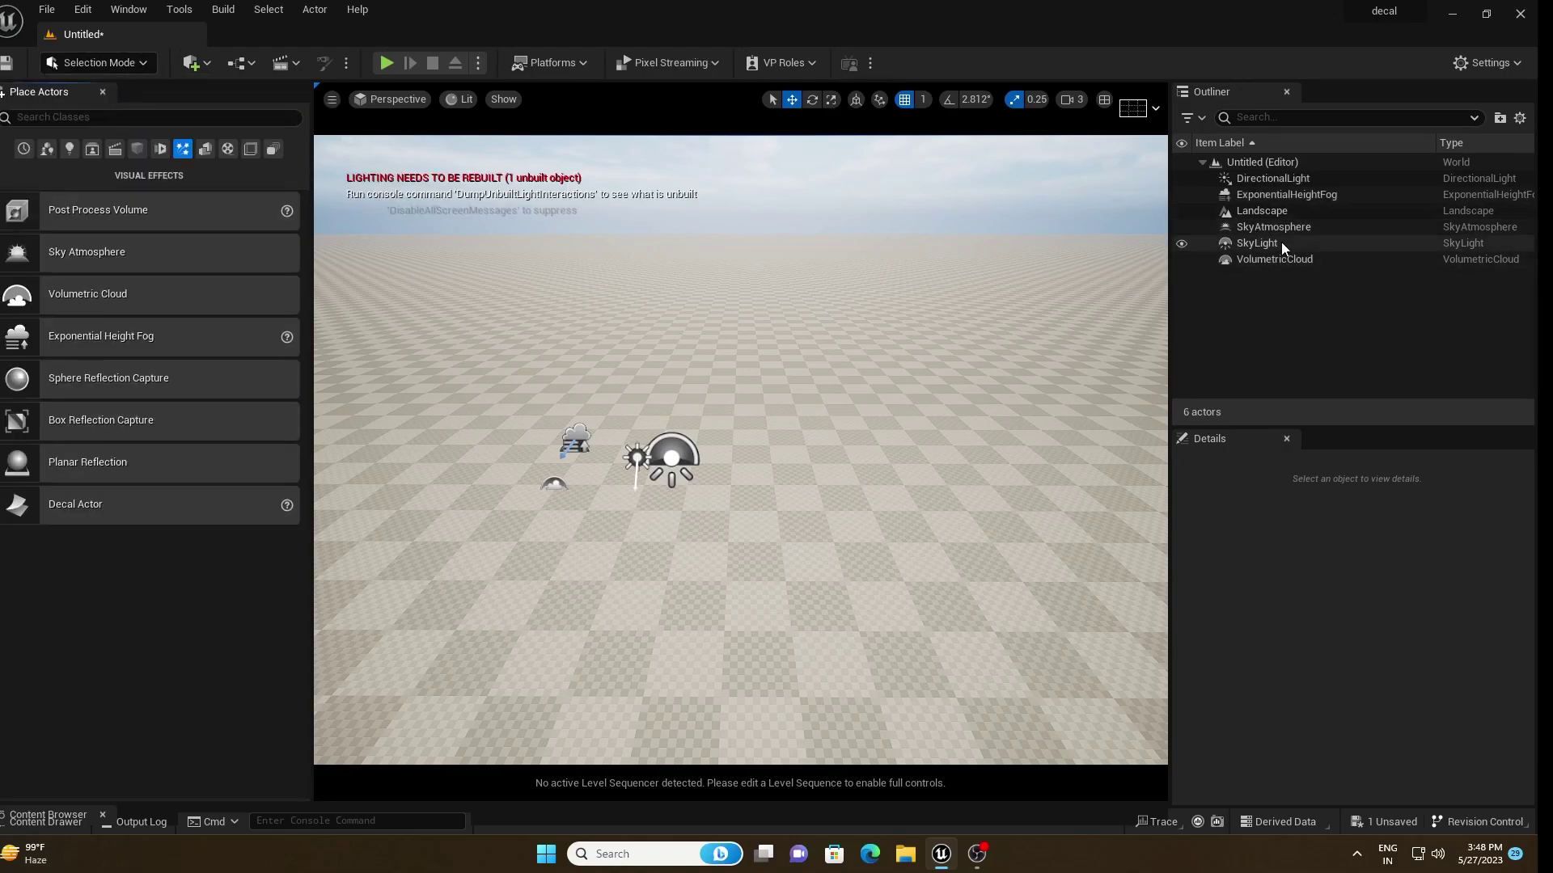
left_click(1268, 180)
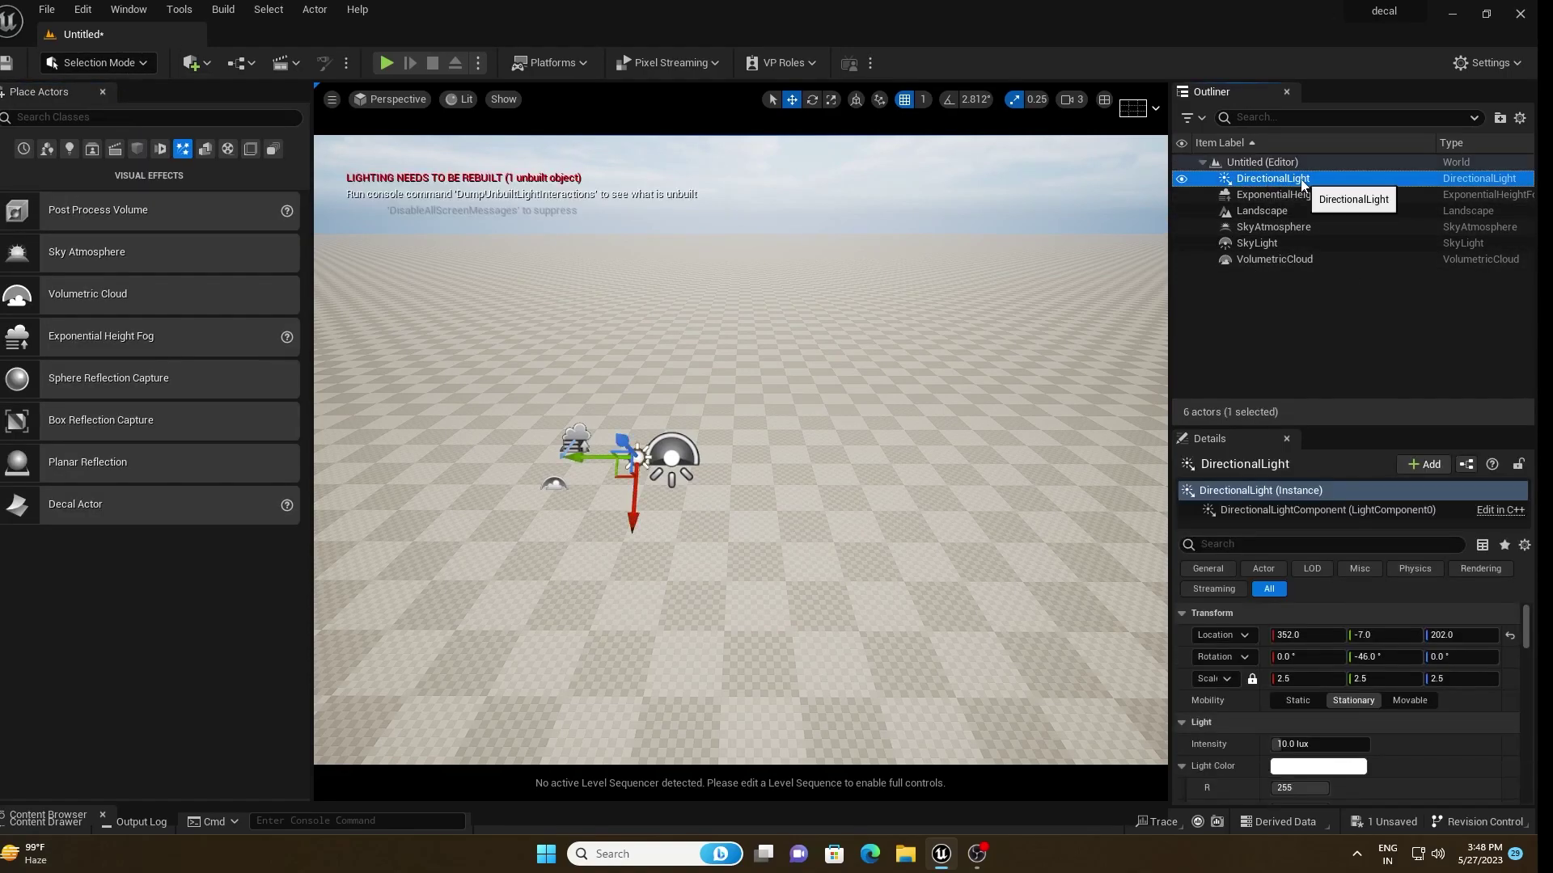
left_click(1425, 702)
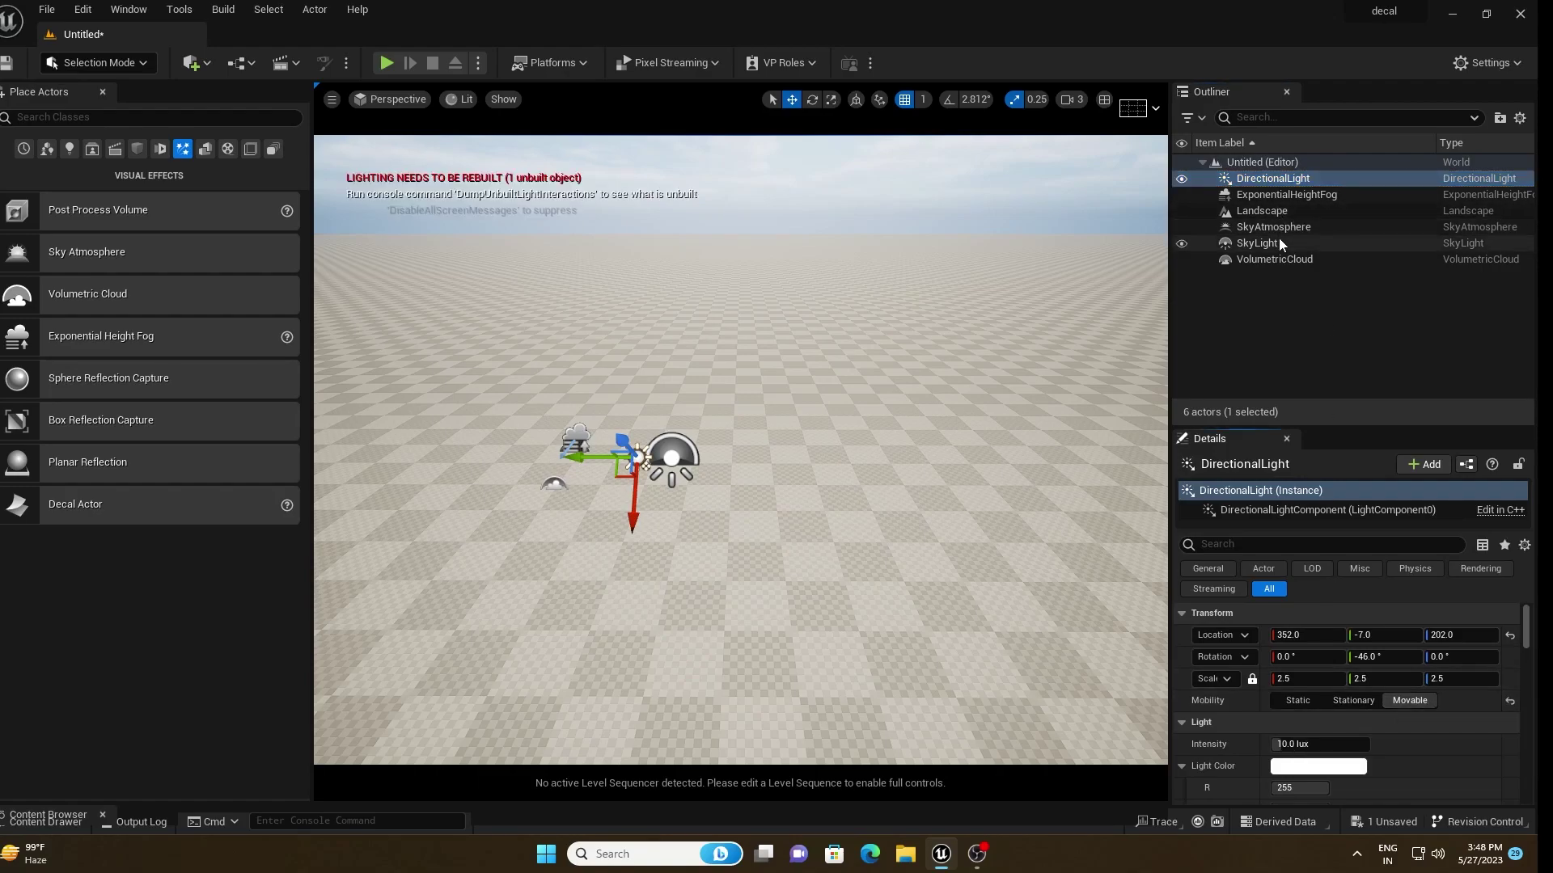
- Enable Real Time Capture on the SkyLight
left_click(1259, 243)
scroll(1243, 729, "down", 1)
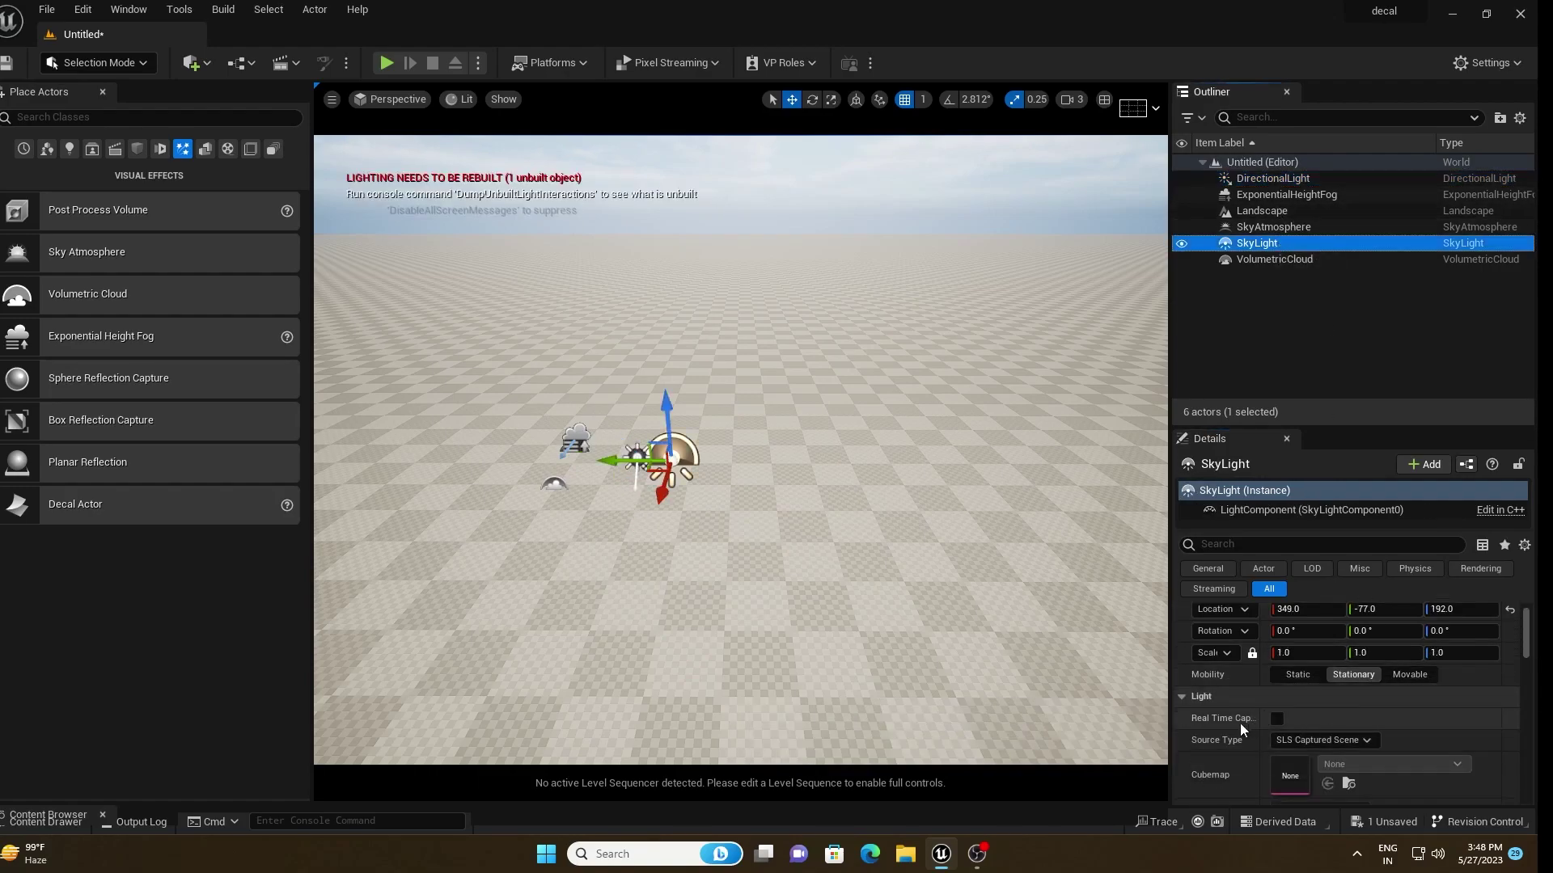
left_click(1276, 719)
- Rotate the sun interactively so that low light falls across the landscape from the left of the view
right_click_drag(949, 334, 949, 294)
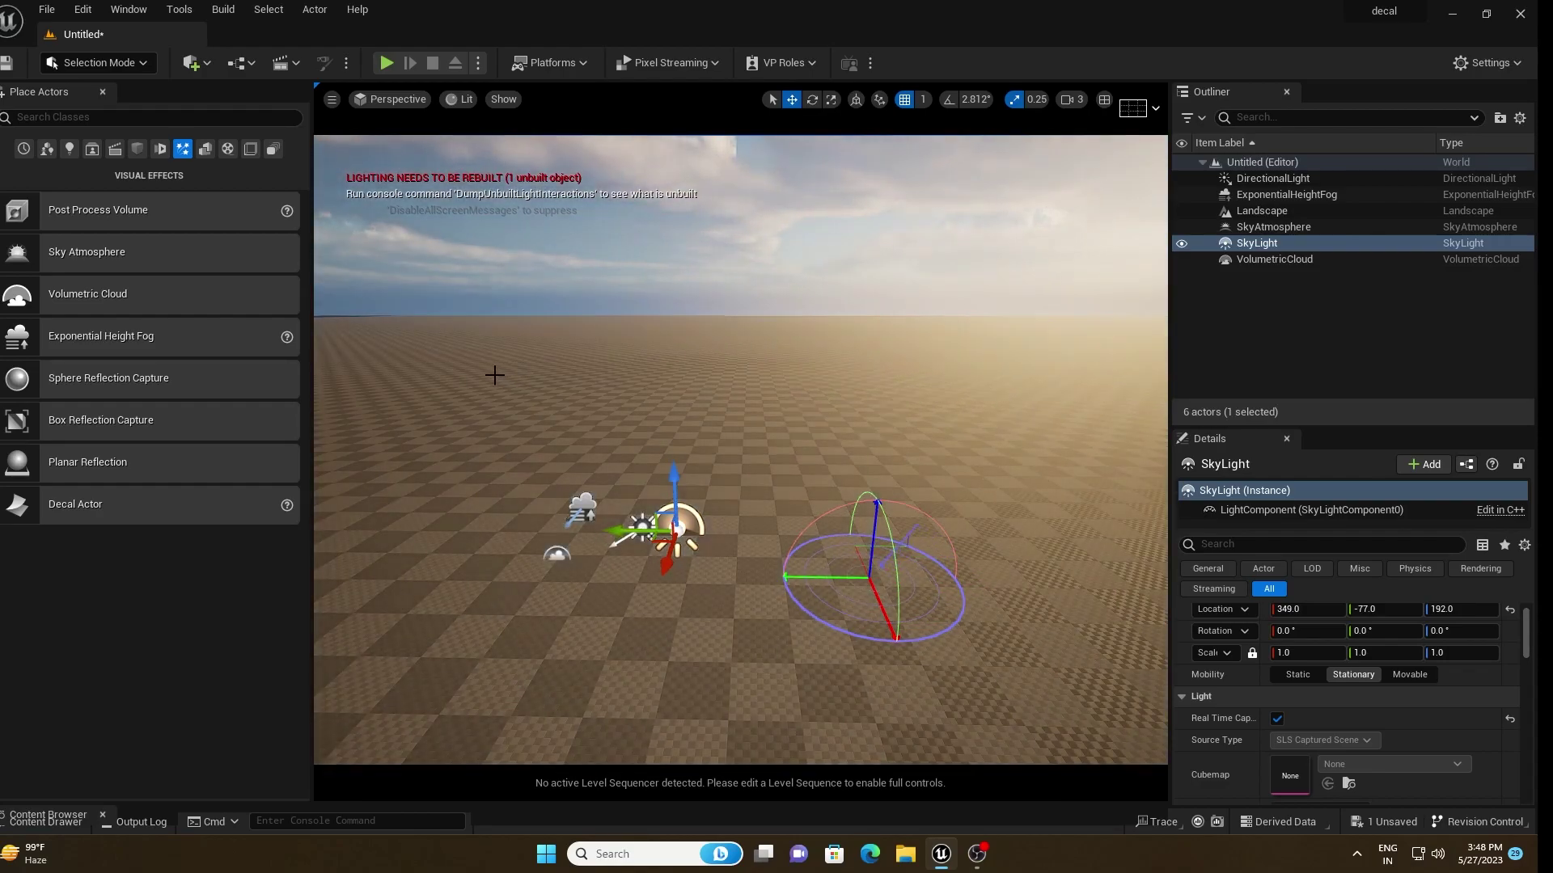
key("ctrl+l")
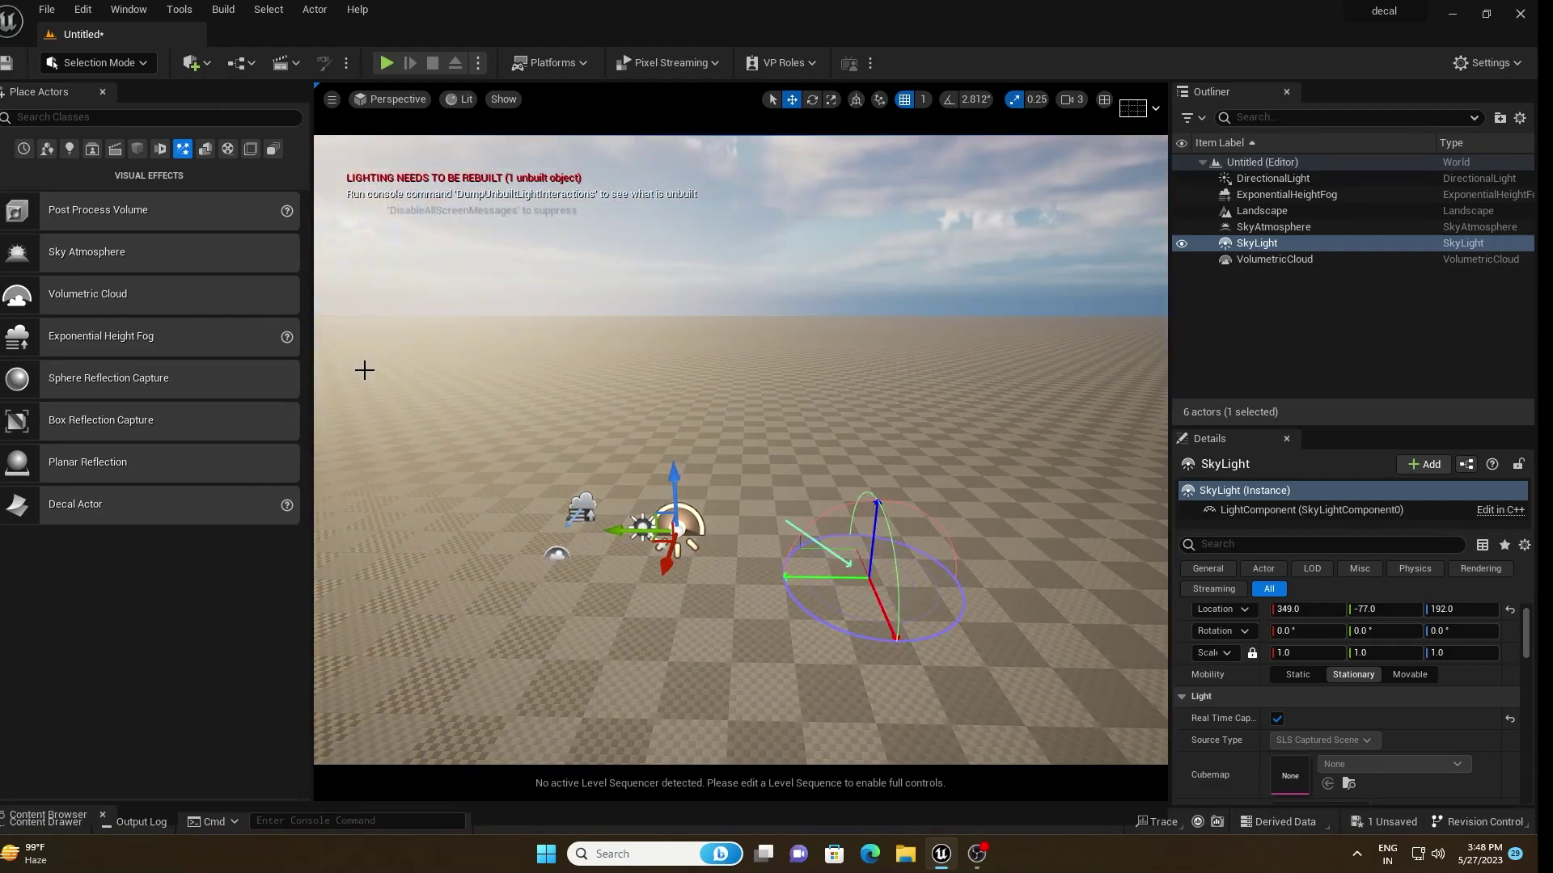
right_click_drag(703, 303, 698, 303)
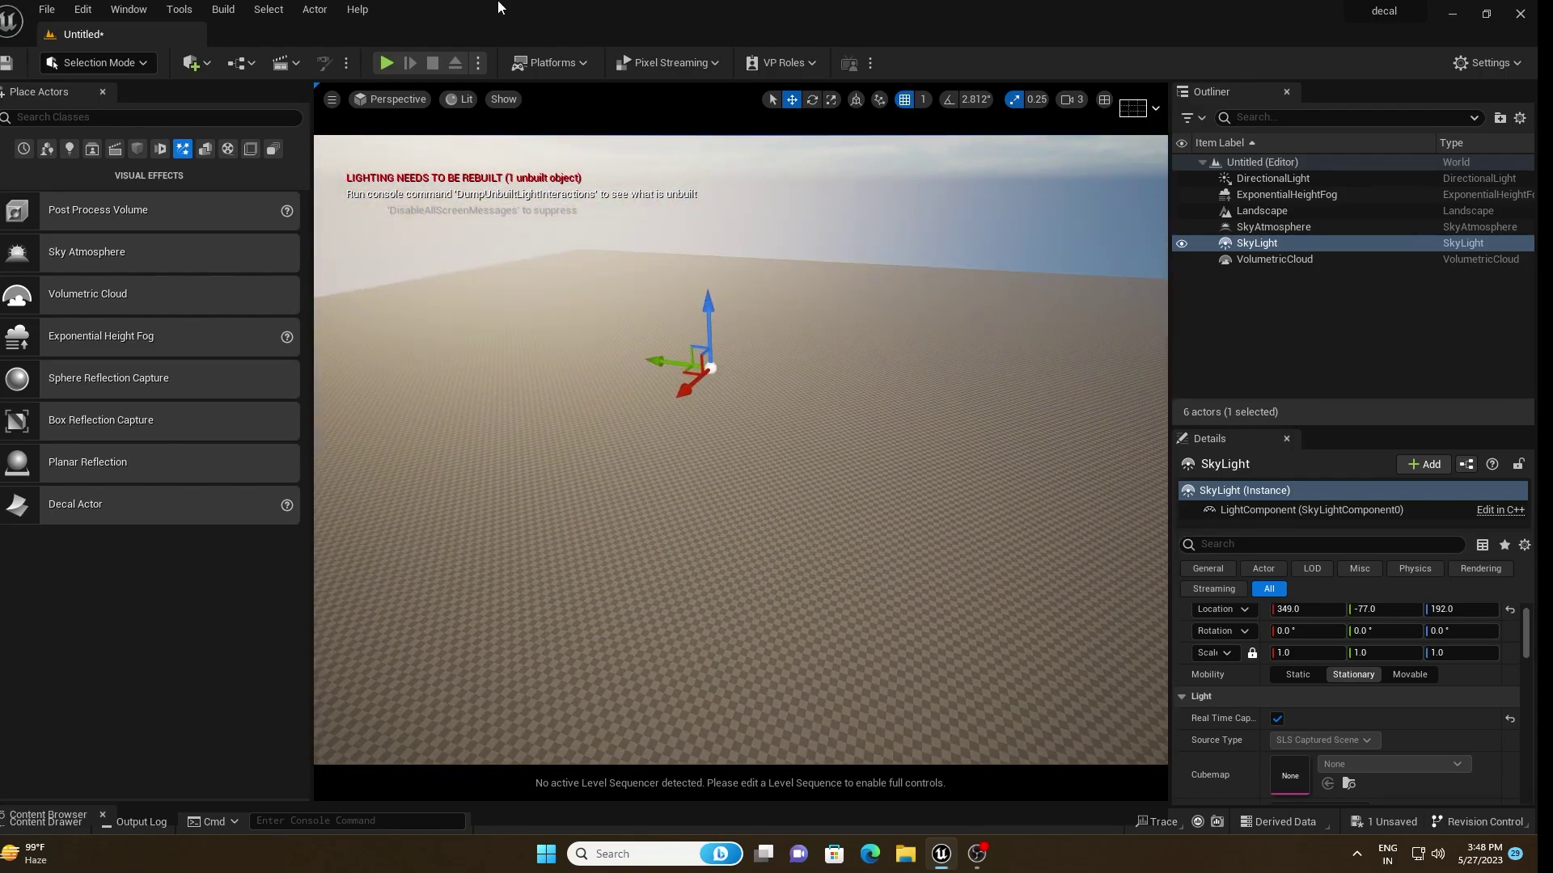
- Place a CustomBrush_Landmass blueprint brush on the landscape using Landscape mode's Blueprint sculpt tool
left_click(79, 69)
left_click(93, 100)
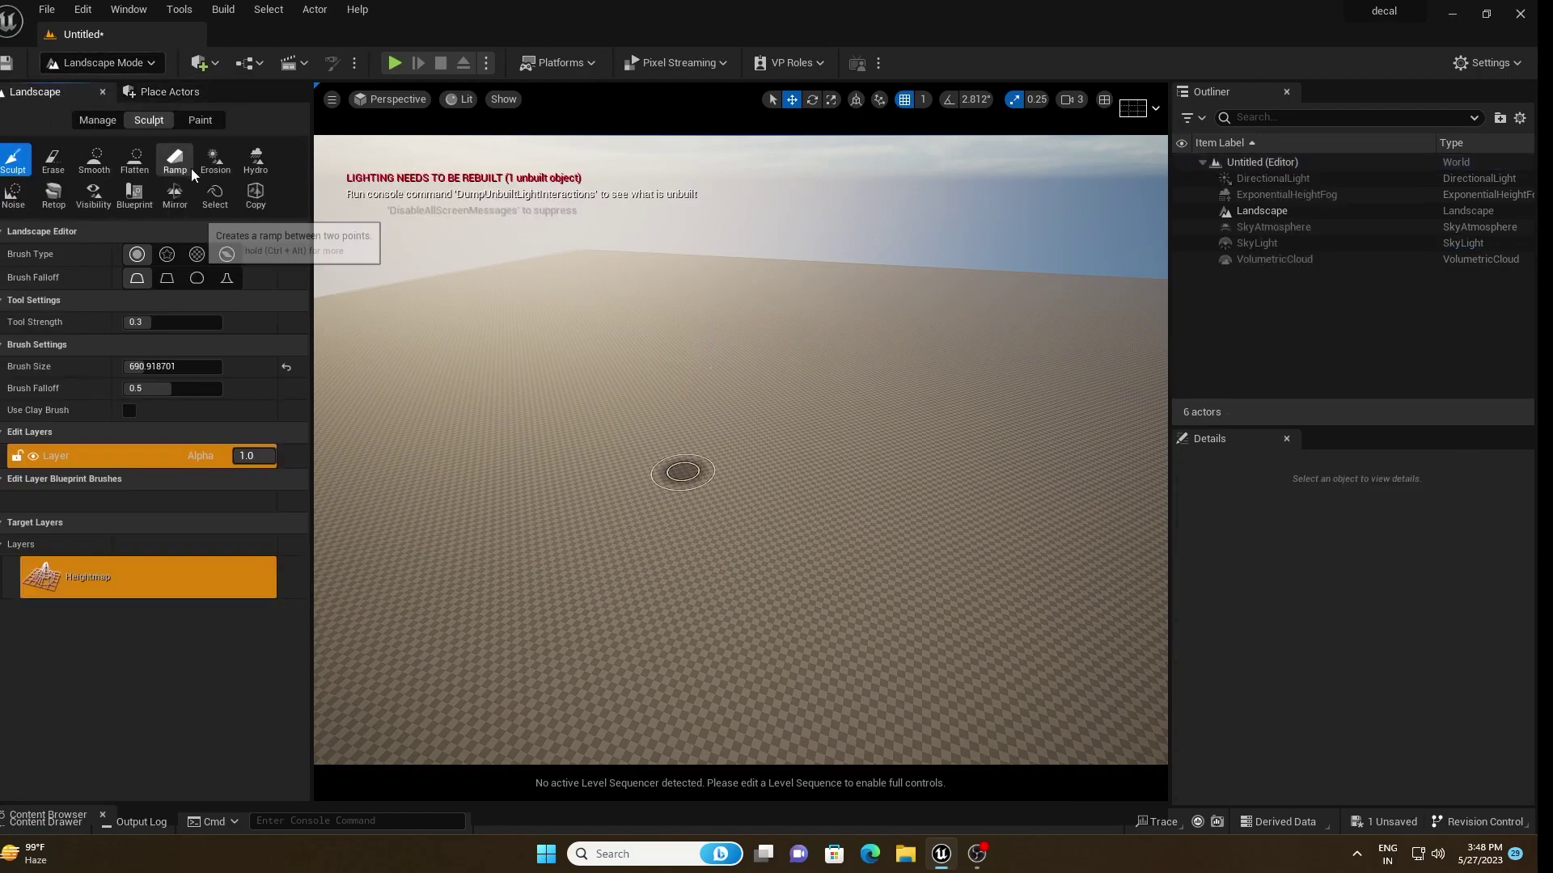
left_click(129, 196)
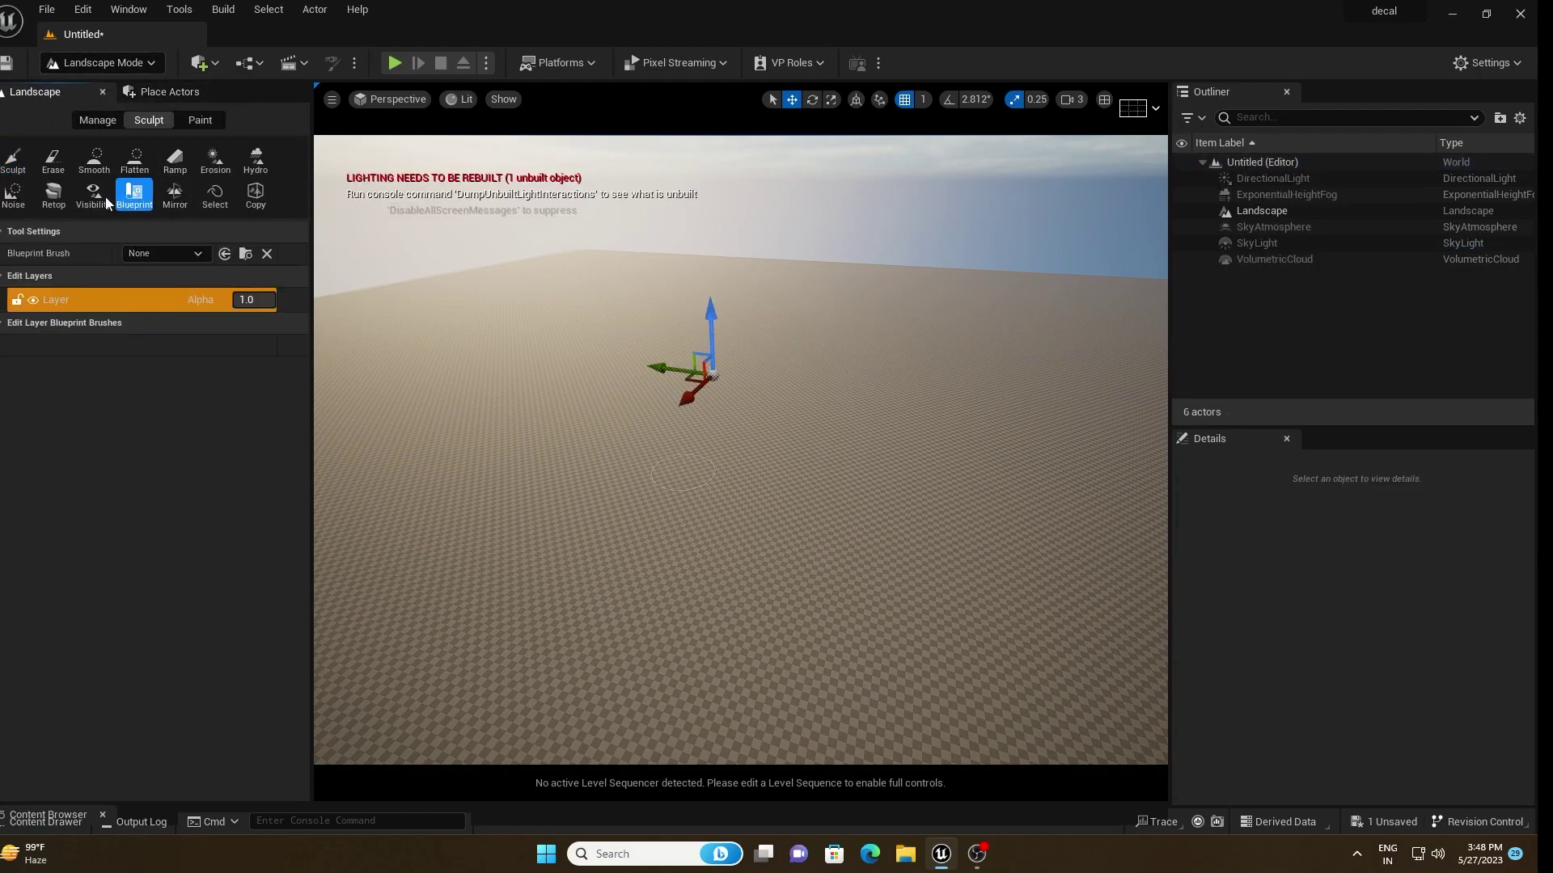
left_click(173, 255)
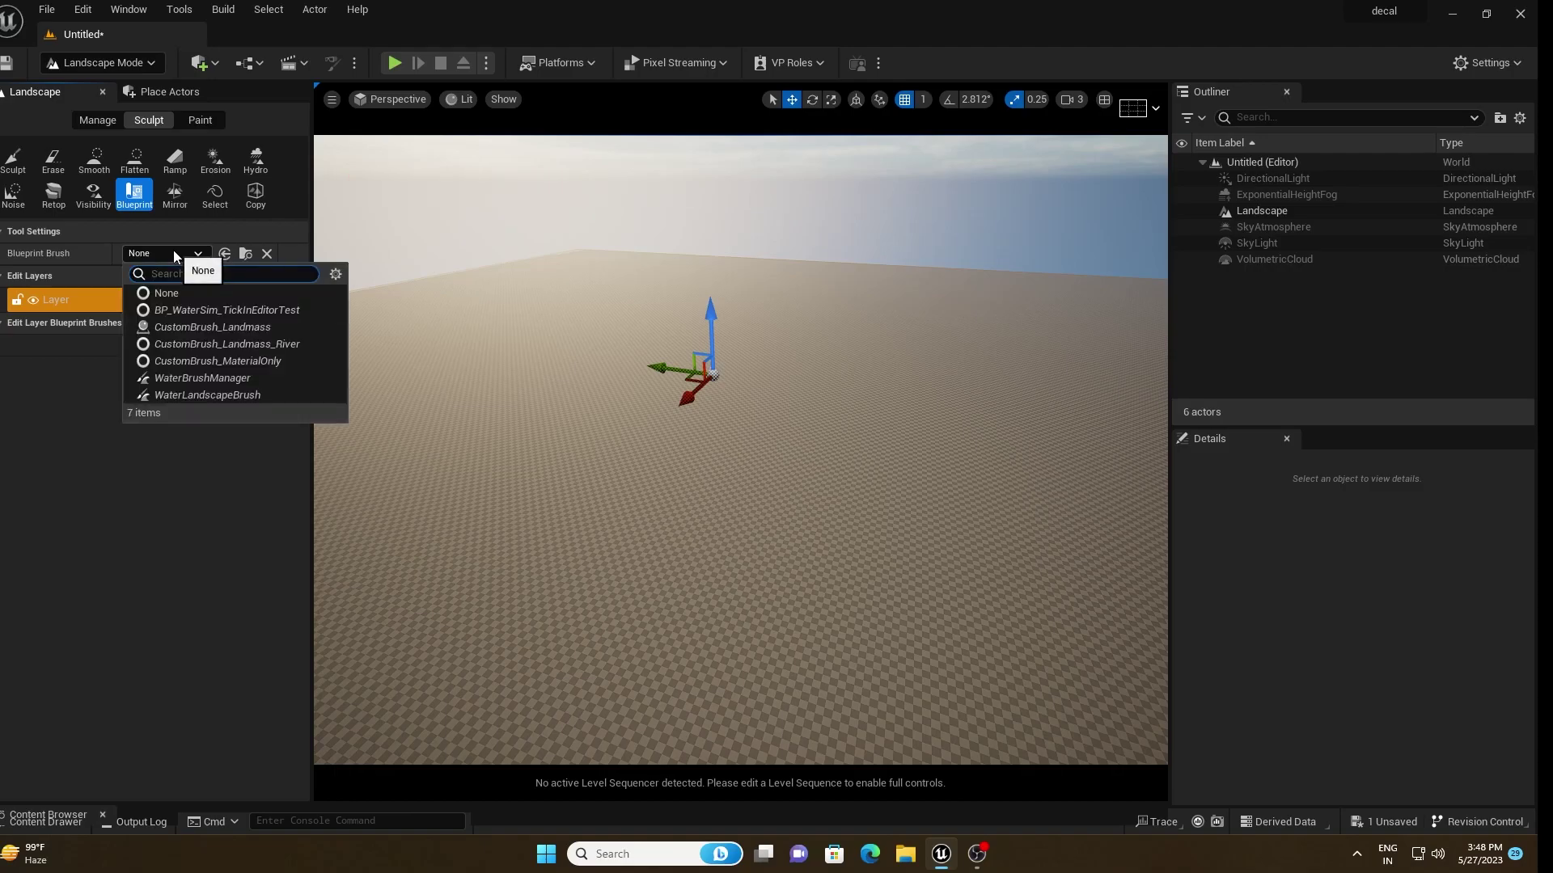
left_click(205, 328)
mouse_move(765, 303)
right_mouse_down()
mouse_move(922, 303)
mouse_move(778, 289)
right_mouse_up()
right_click_drag(880, 268, 873, 268)
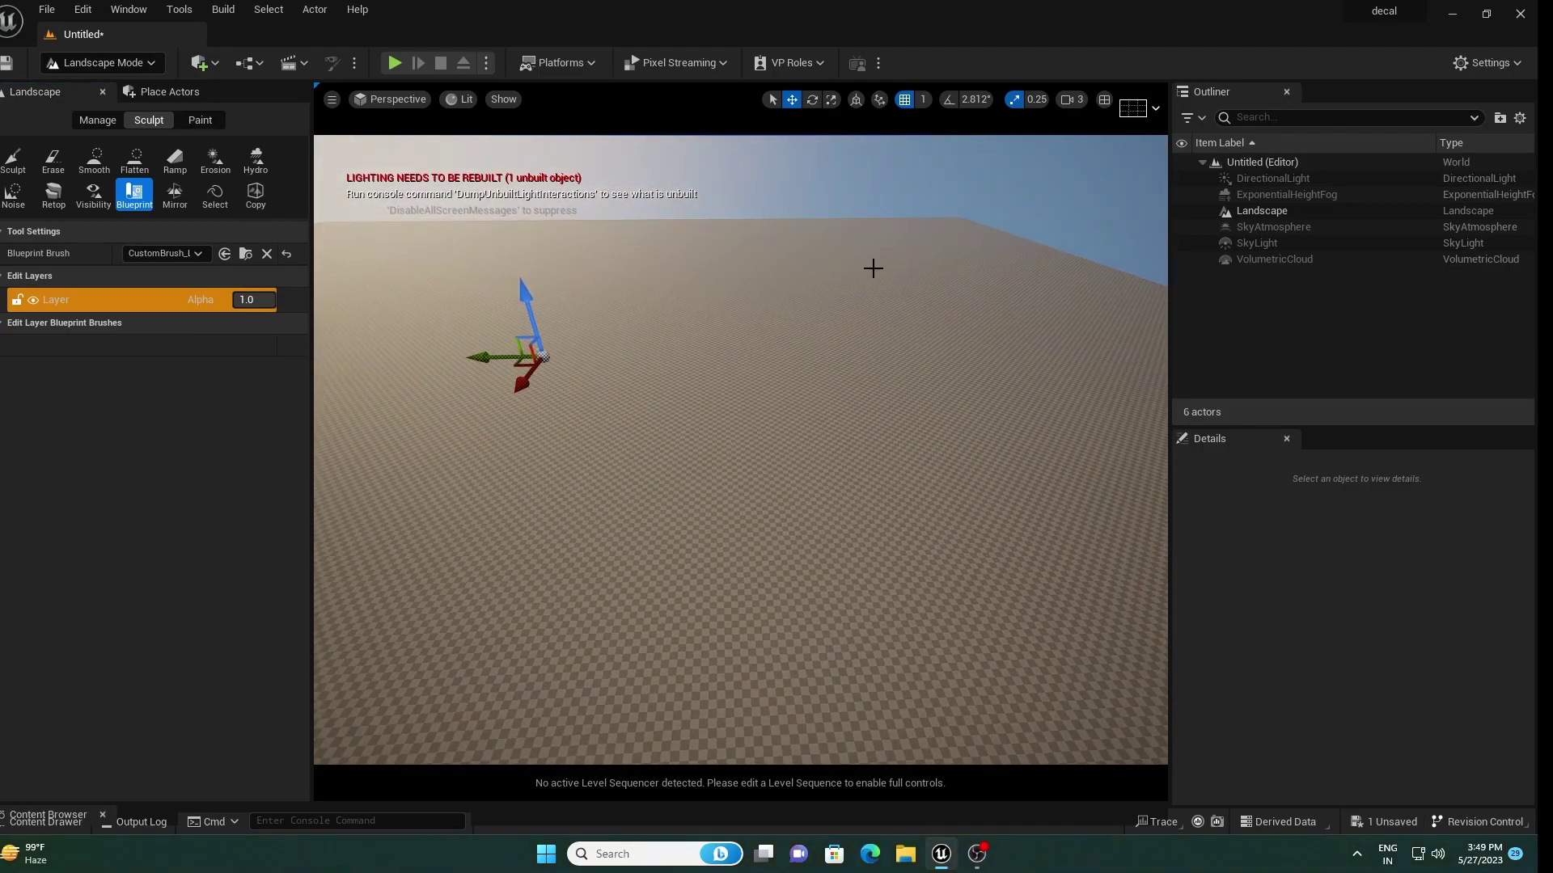
right_click_drag(753, 272, 719, 284)
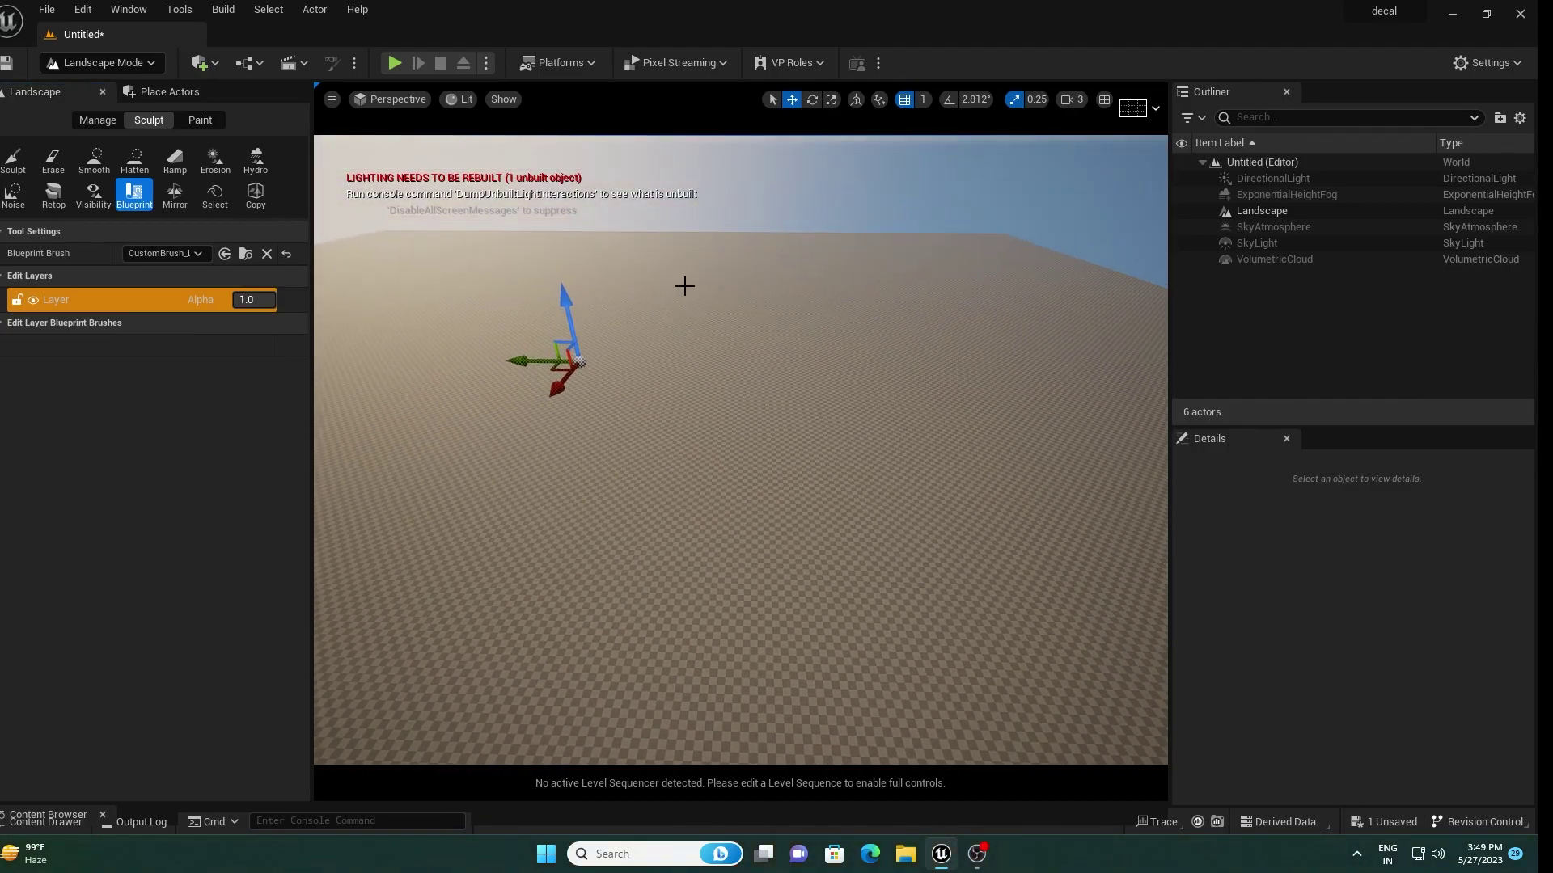
left_click(687, 291)
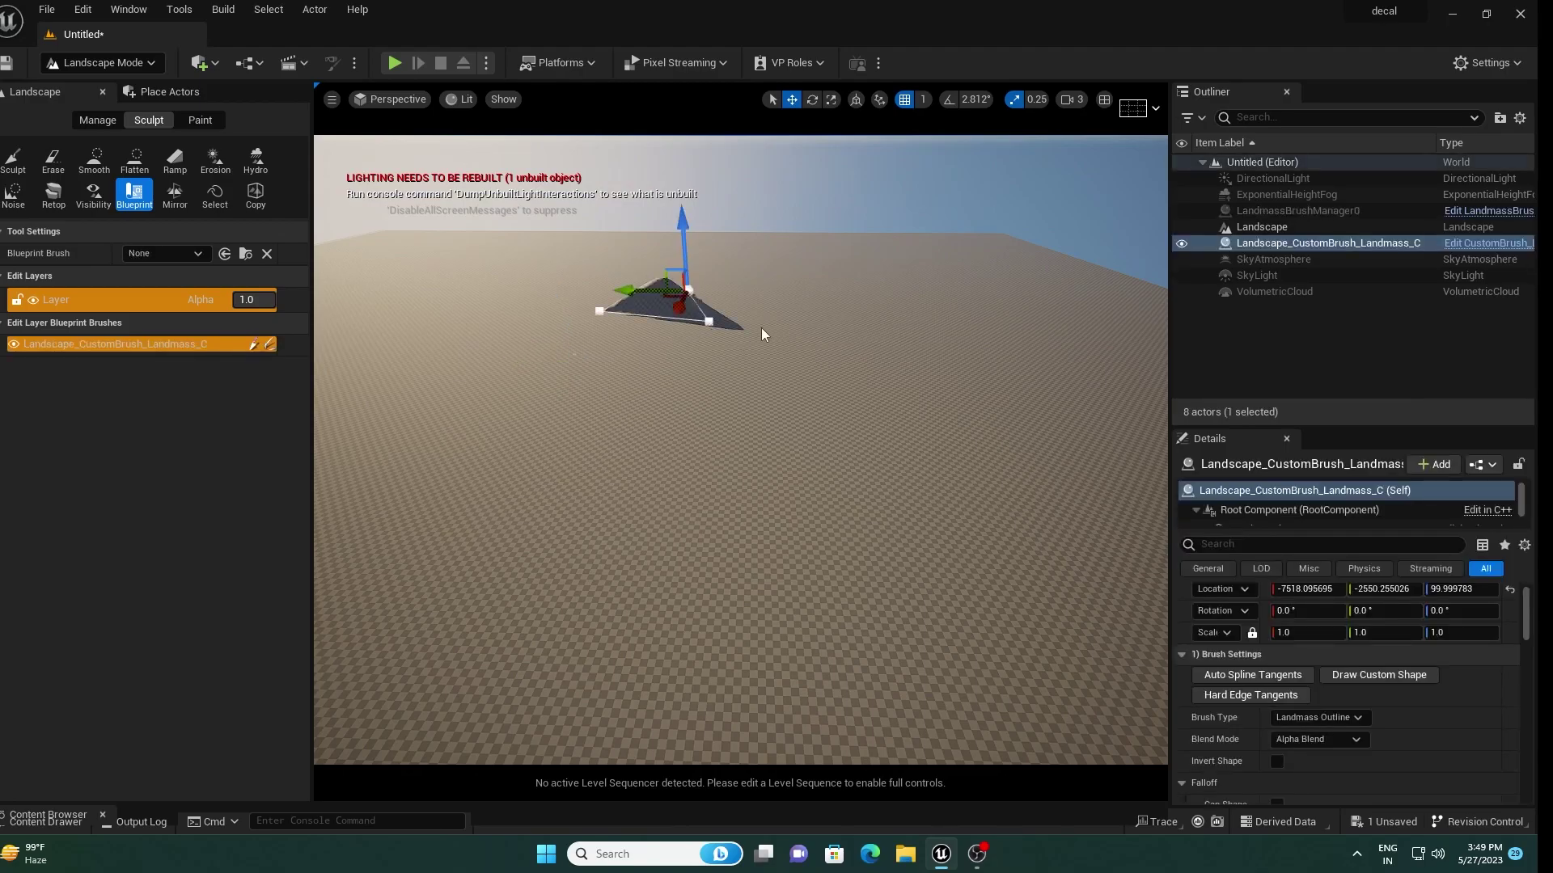
- Examine the placed landmass brush and its triangular spline from several sides and distances
key("f")
right_click_drag(811, 389, 783, 387)
mouse_move(783, 386)
left_mouse_down("alt")
mouse_move(995, 404)
mouse_move(1027, 332)
mouse_move(1019, 437)
mouse_move(938, 444)
left_mouse_up("alt")
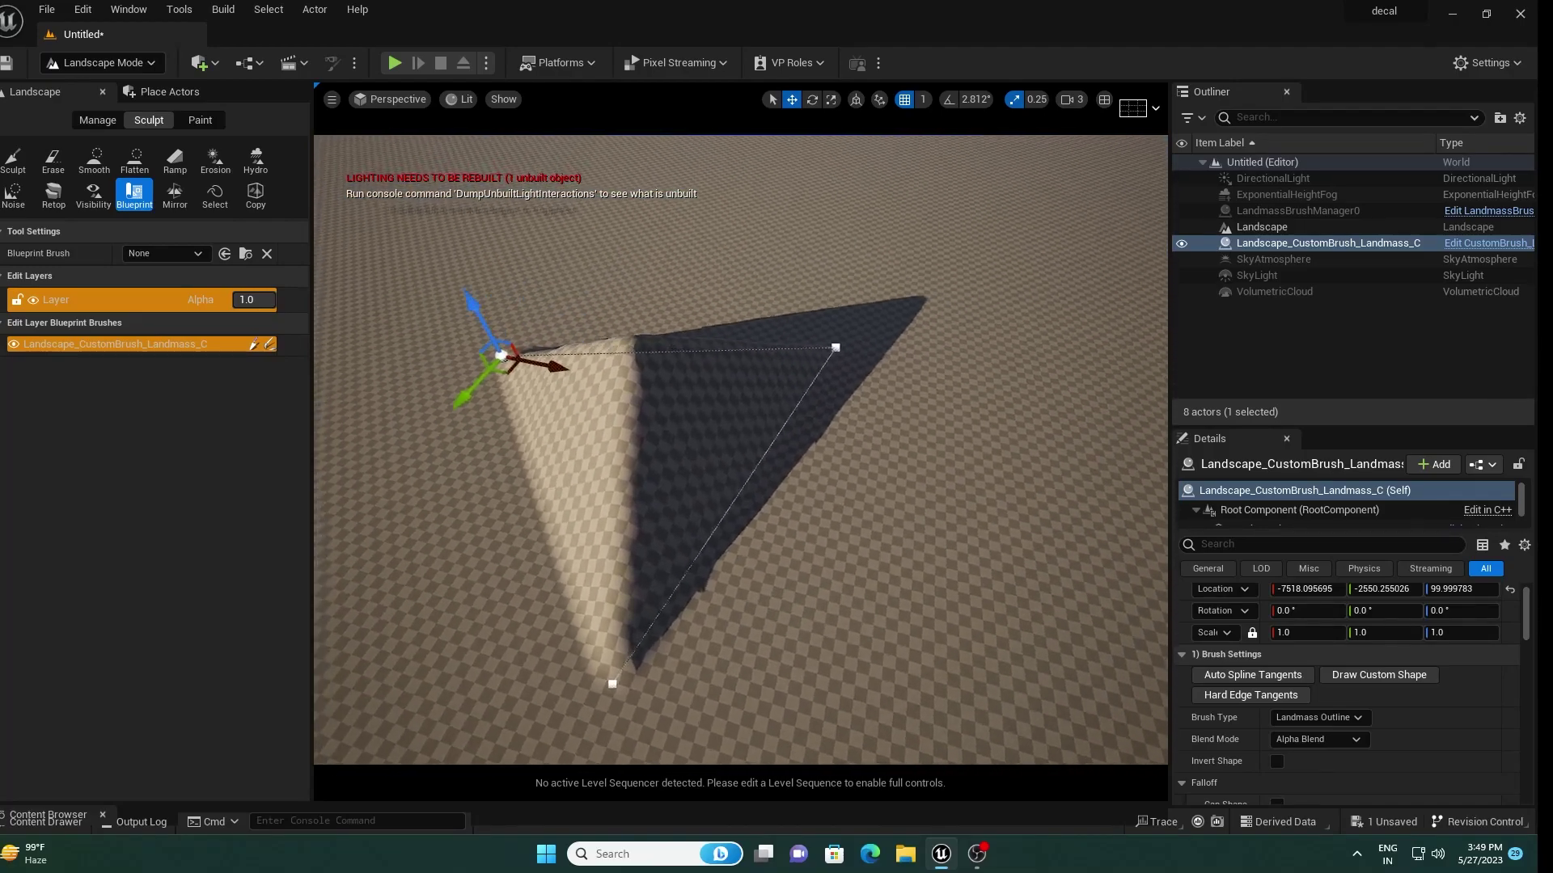
right_click_drag(938, 445, 946, 501)
left_click_drag(946, 502, 946, 582)
right_click_drag(811, 388, 728, 267)
key("d")
mouse_move(811, 388)
right_mouse_down()
mouse_move(811, 461)
mouse_move(811, 376)
right_mouse_up()
key("s")
middle_click_drag(603, 548, 610, 515)
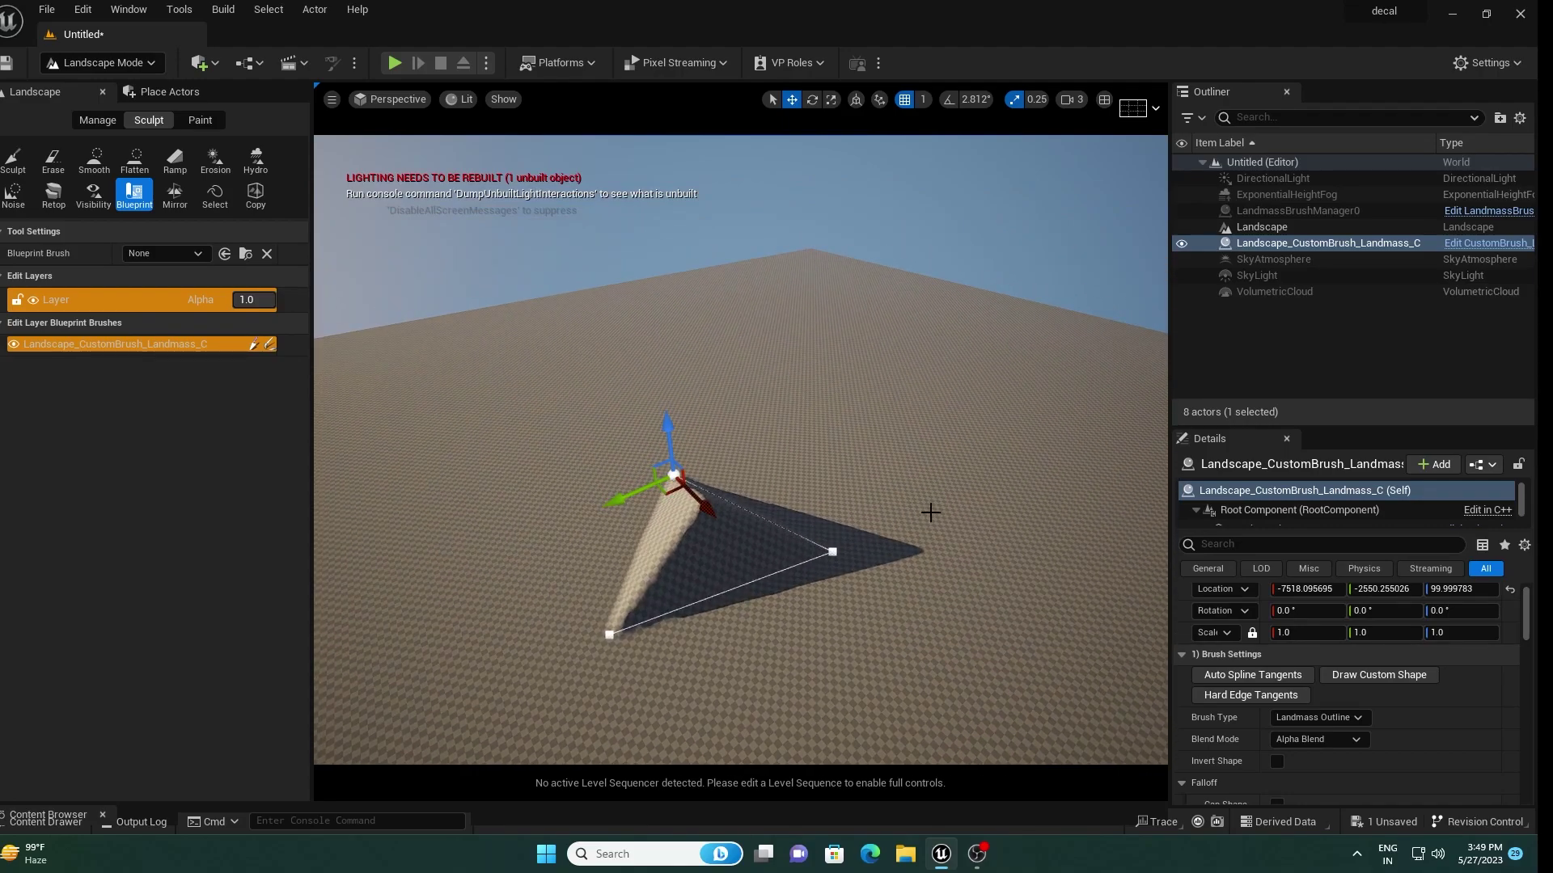
left_click_drag(945, 517, 816, 540, "alt")
scroll(934, 509, "down", 1)
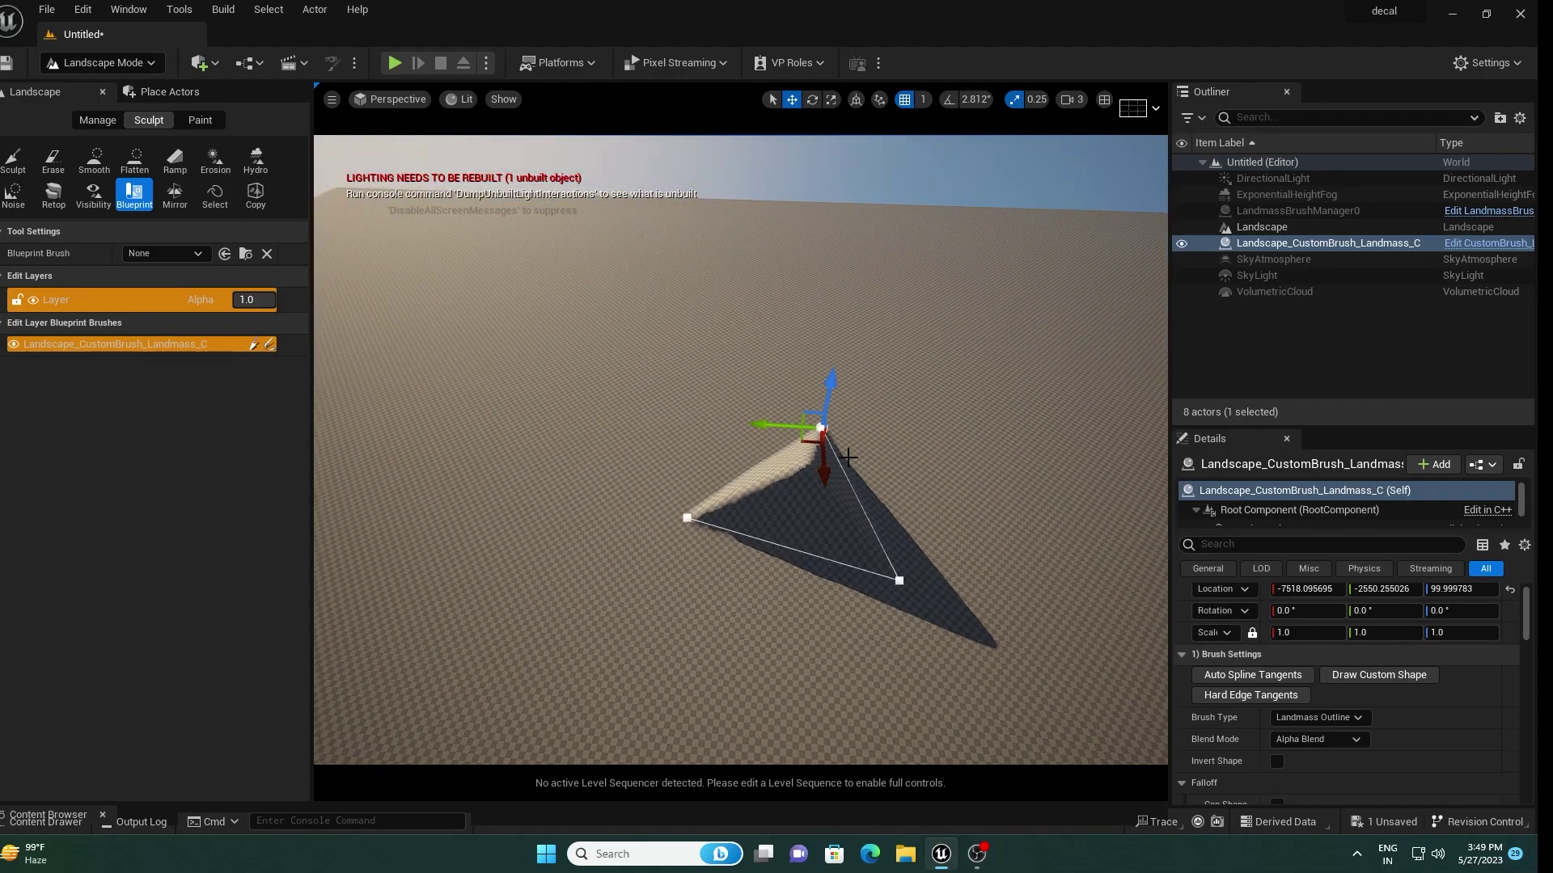
- Rotate the landmass brush about its vertical axis to about -89°
key("e")
left_click_drag(824, 493, 827, 496)
right_click_drag(828, 495, 849, 496)
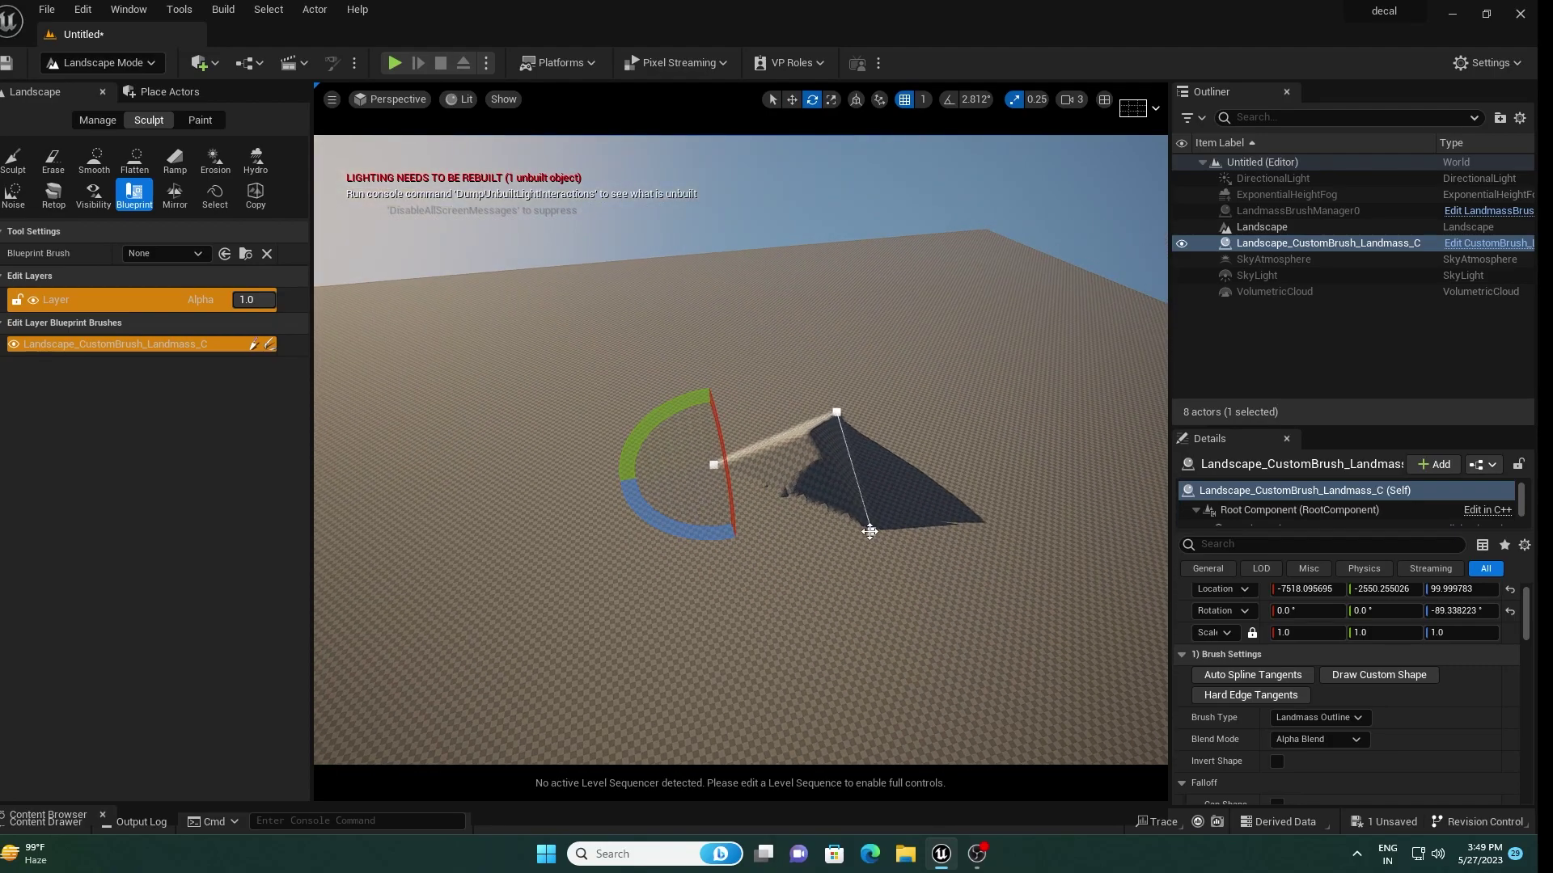
- Pull two corner points of the brush's spline outward to stretch the triangle into a much larger mountain
key("w")
left_click_drag(881, 529, 1148, 556)
right_click_drag(987, 528, 891, 491)
left_click_drag(870, 493, 1158, 549)
right_click_drag(766, 534, 687, 574)
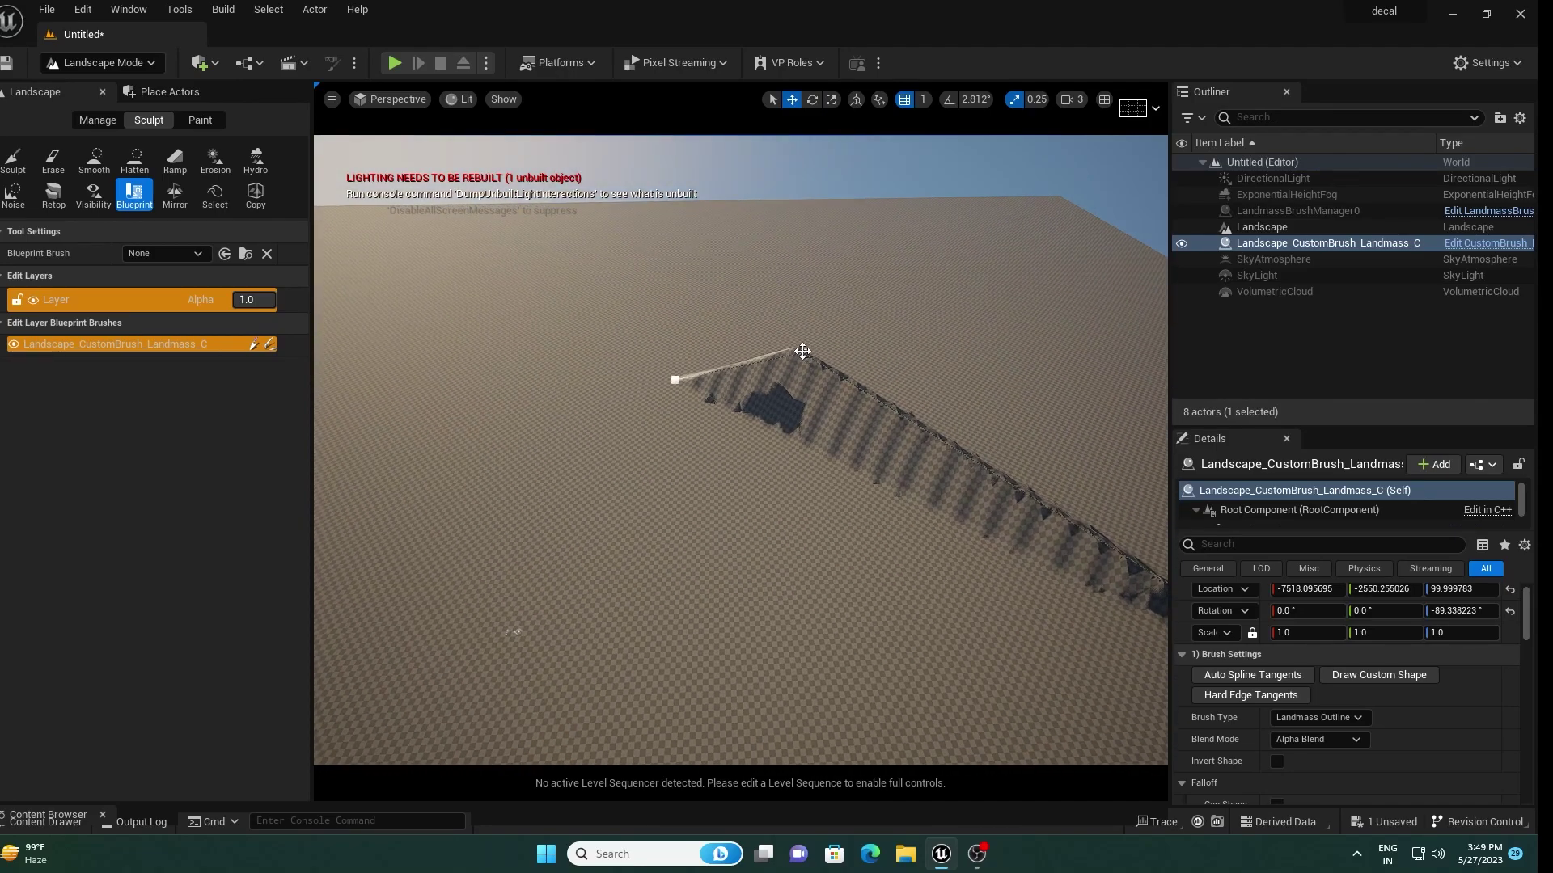
left_click_drag(812, 368, 956, 287)
- Move the remaining spline corner point outward, away from the other two, to lengthen the mountain's base
left_click(676, 379)
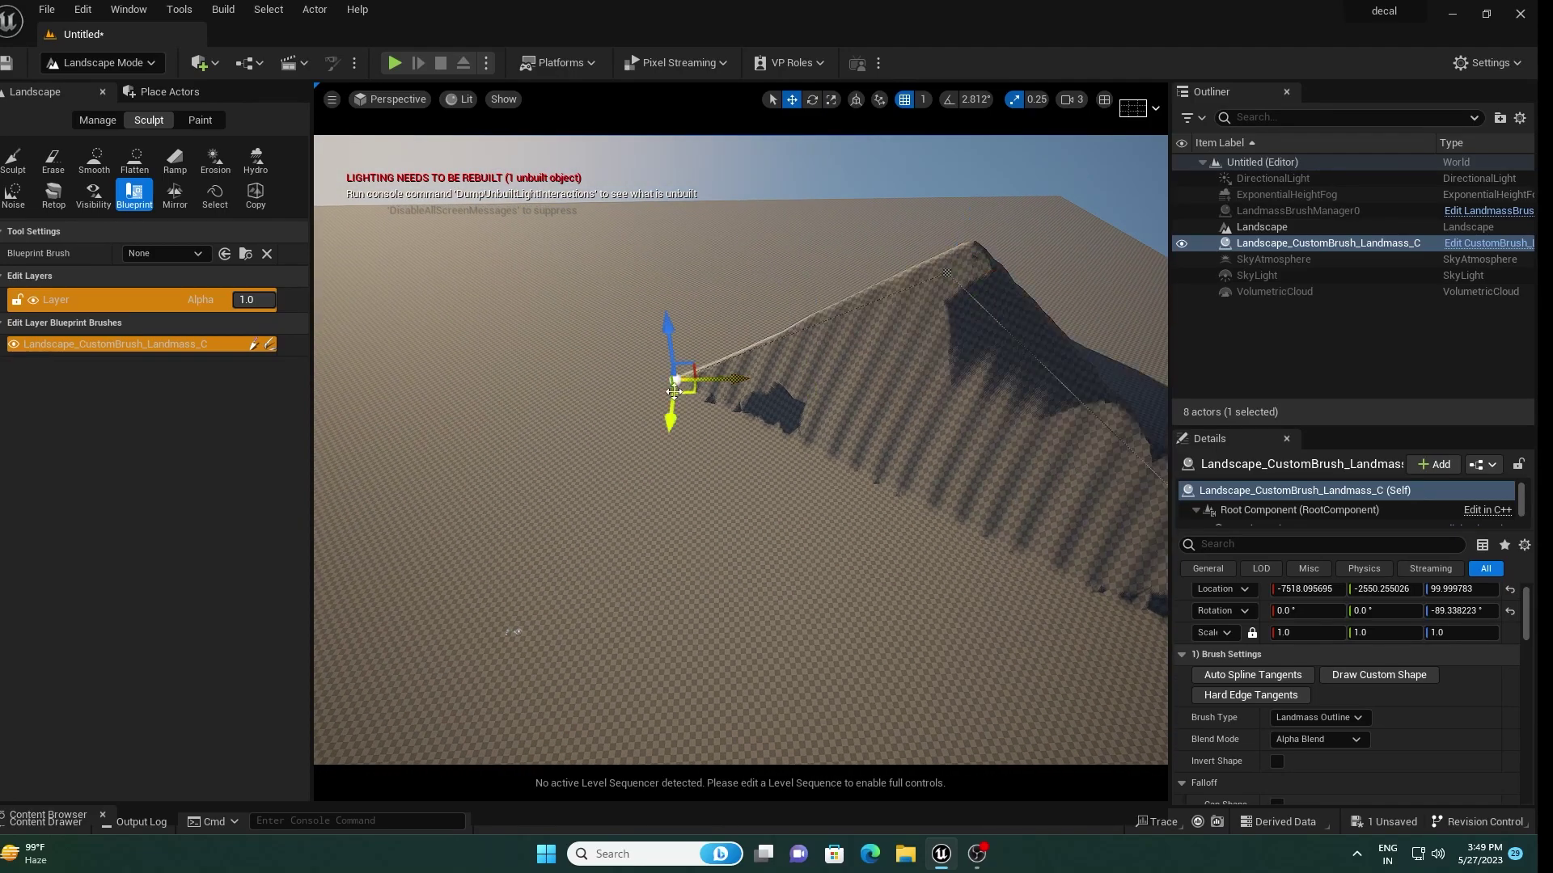
left_click_drag(684, 385, 425, 315)
right_click_drag(761, 397, 628, 374)
scroll(974, 486, "down", 5)
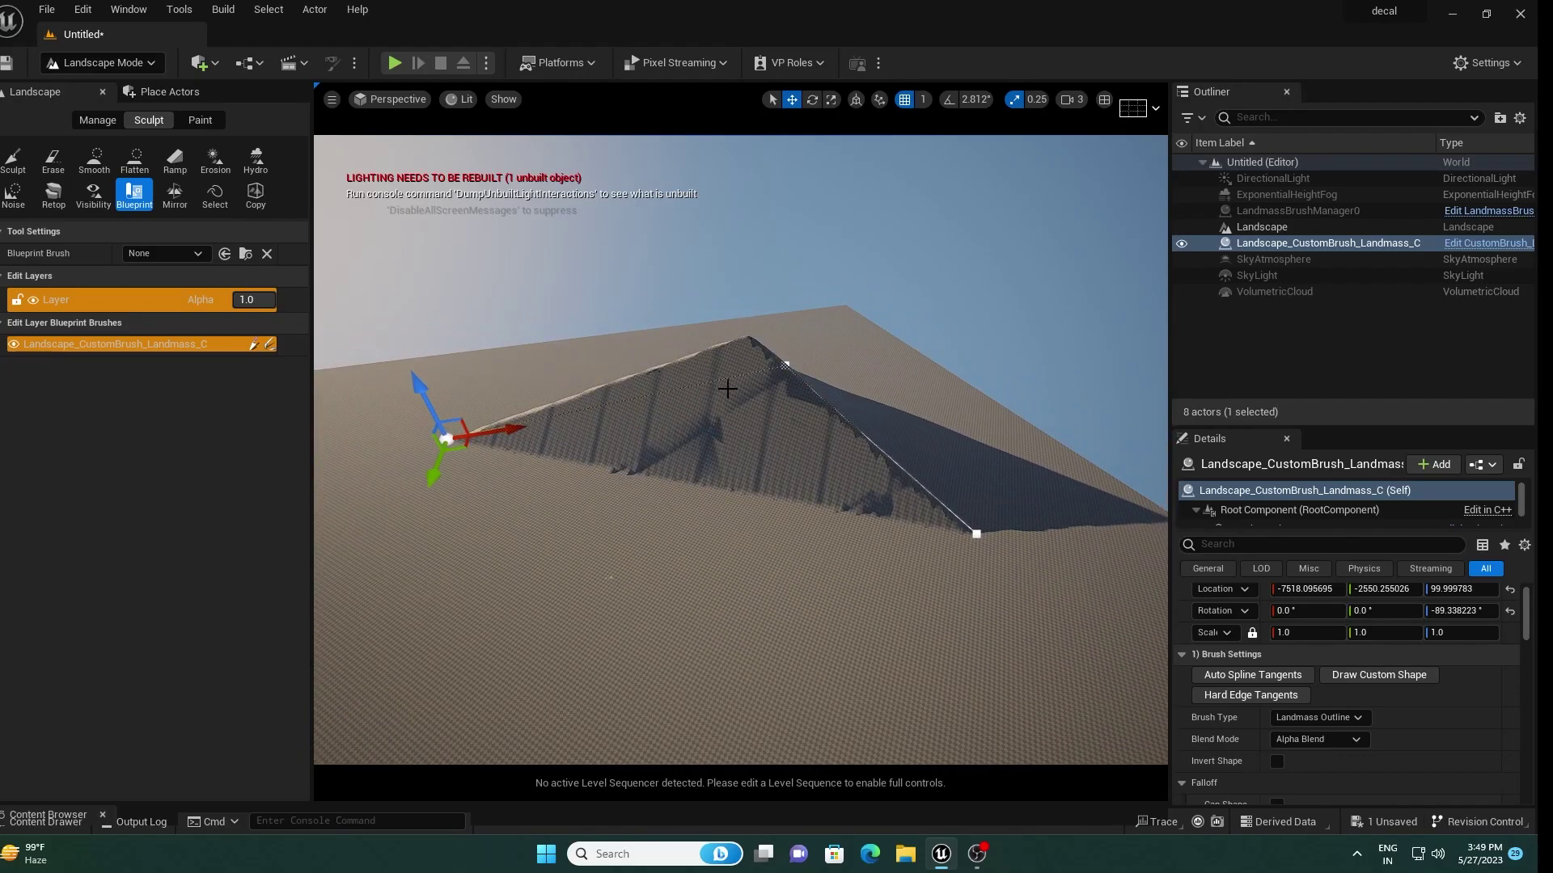
left_click_drag(752, 436, 776, 452)
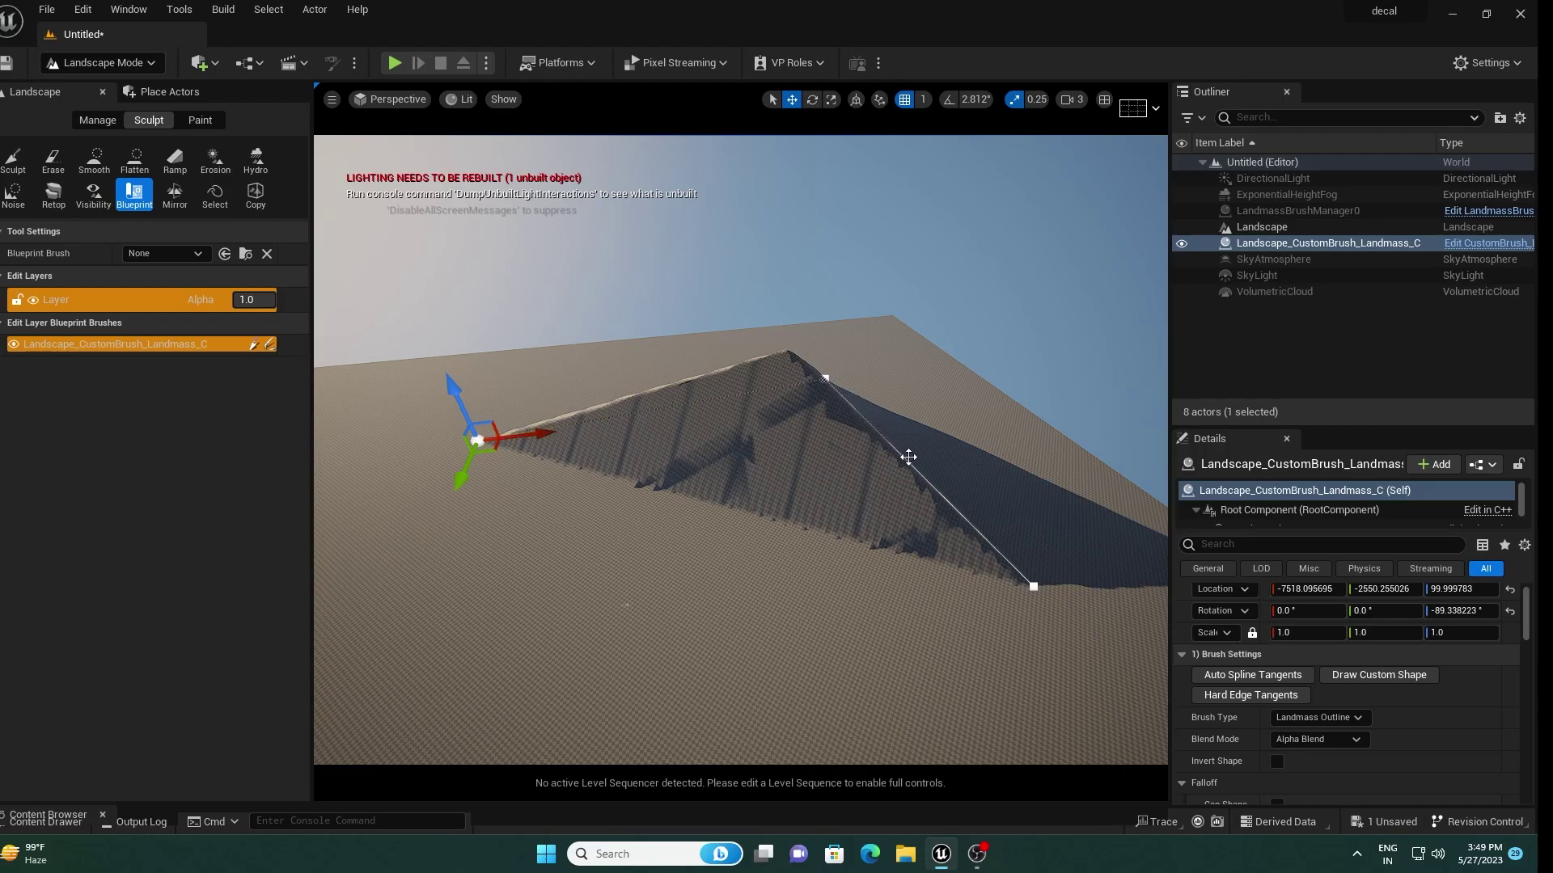
- Try adding a spline point midway along the mountain's edge and shifting it, and undo the changes
right_click(909, 462)
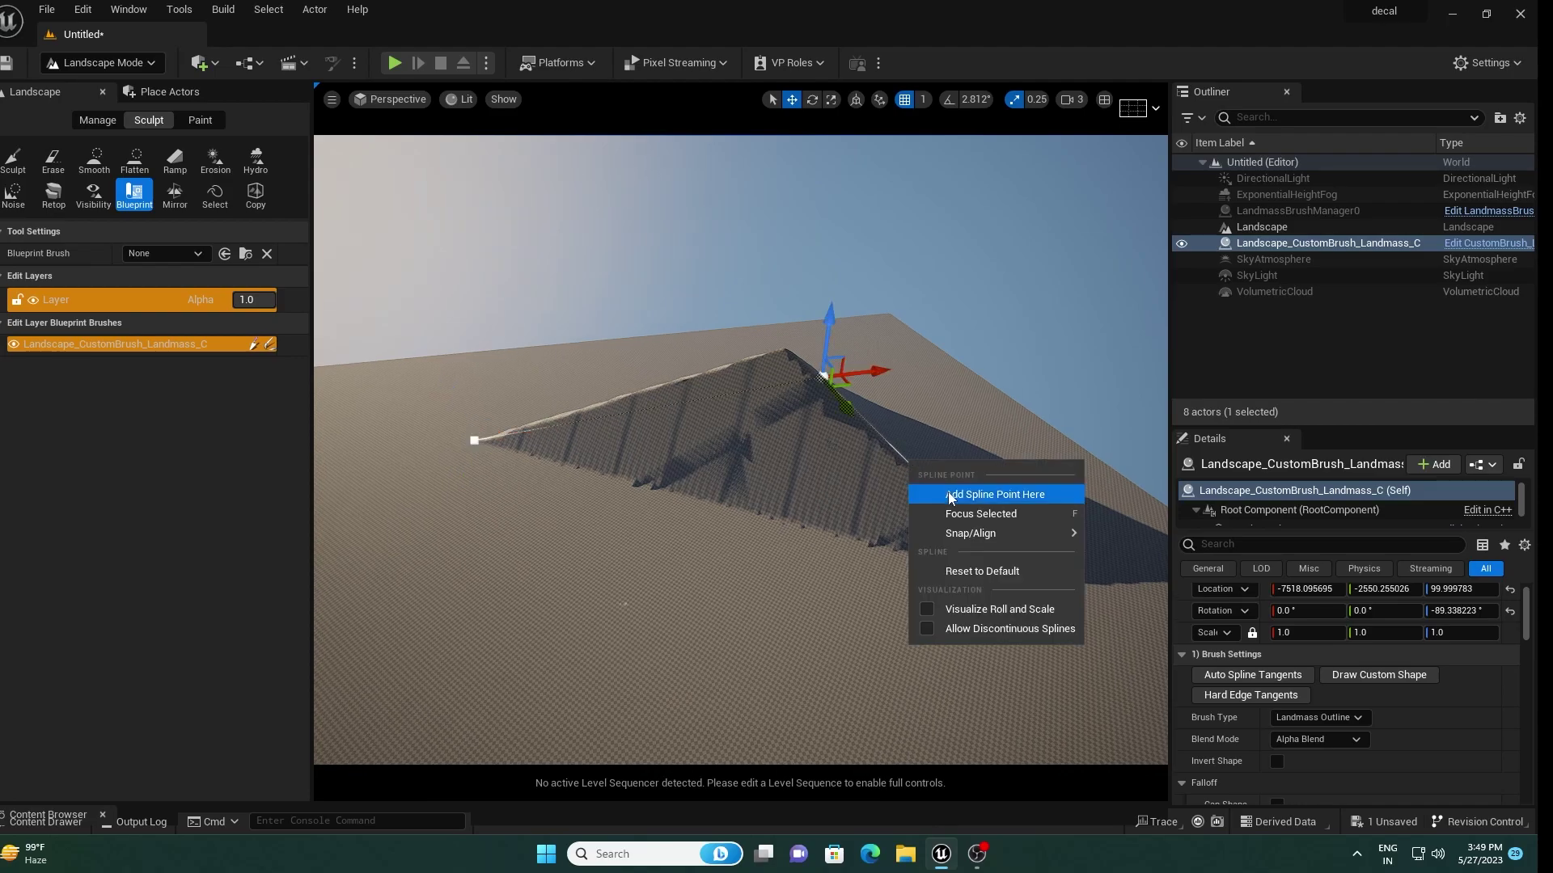
left_click(1023, 501)
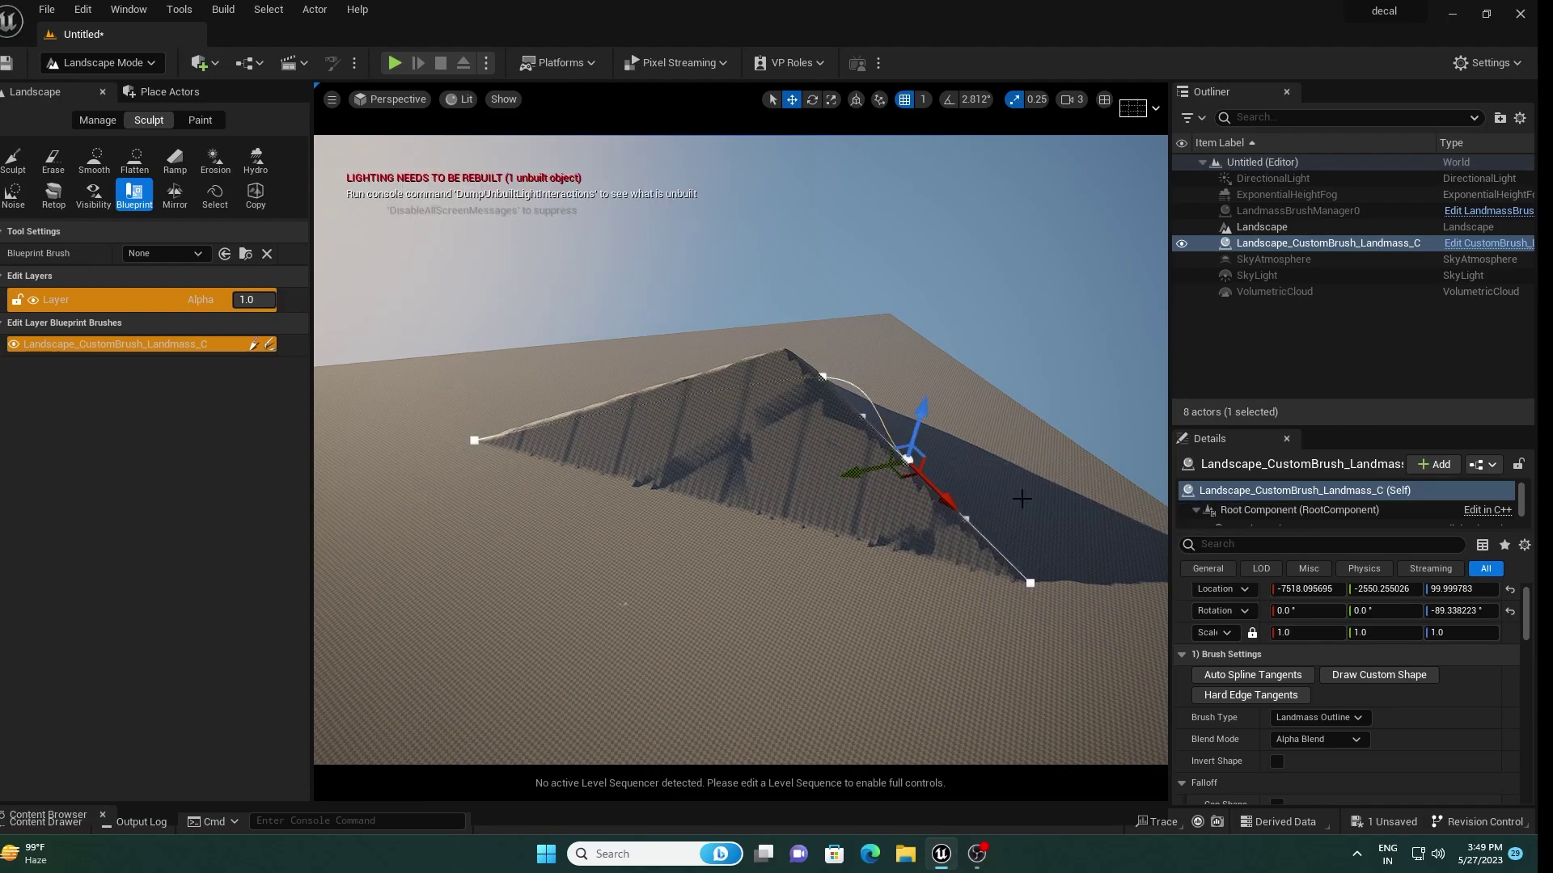
left_click_drag(871, 472, 835, 488)
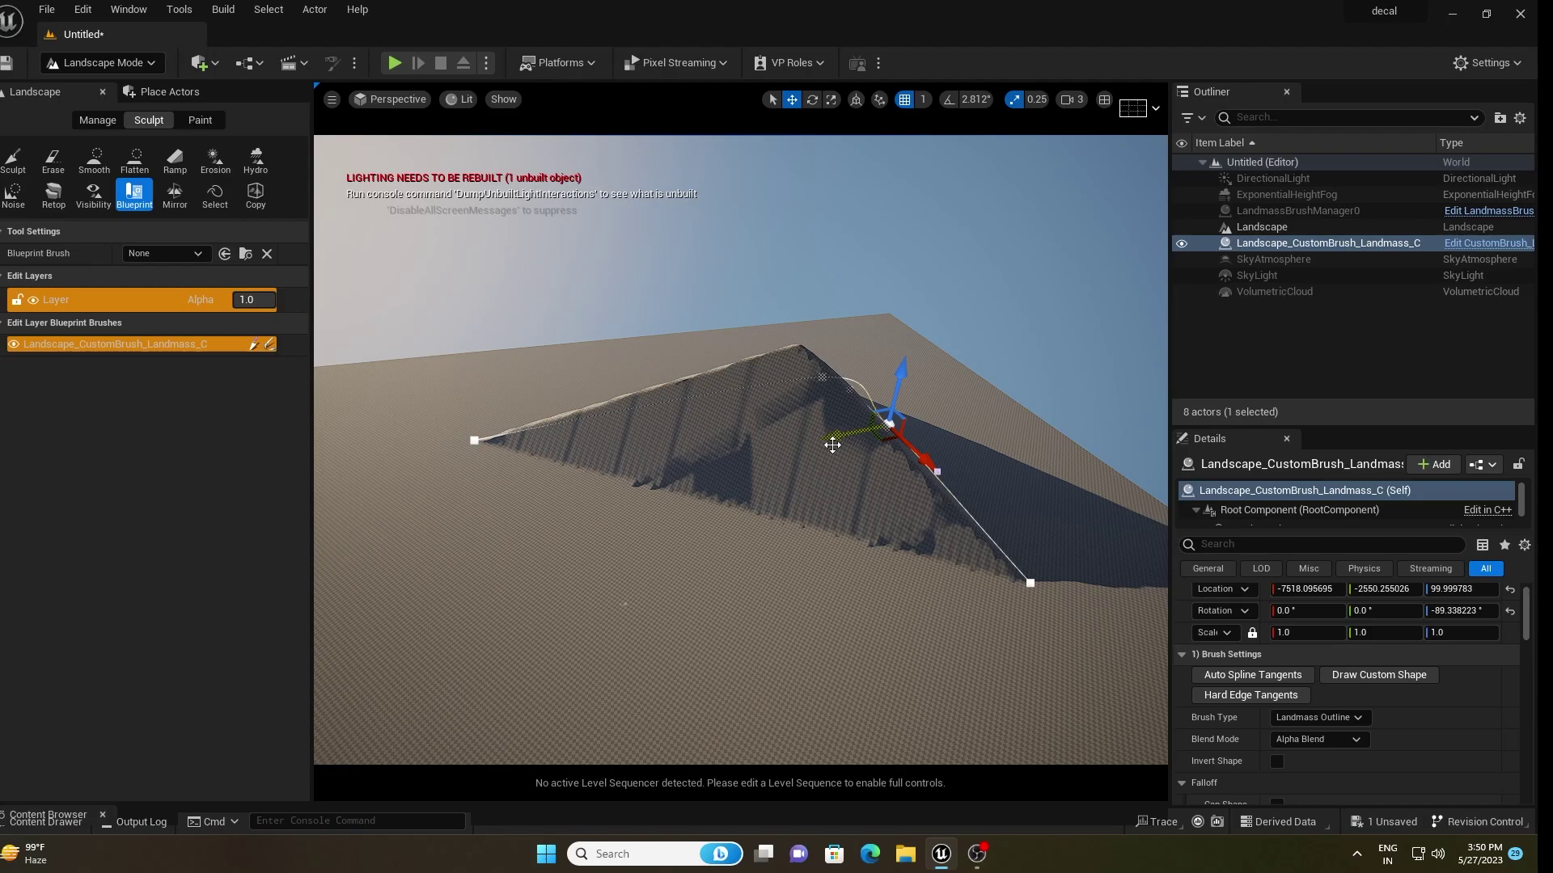
key("ctrl+z")
right_click_drag(832, 445, 918, 412)
- Set the landmass brush's Curl 1 Strength to about 0.5 and turn the sun to light the mountain's front slopes
left_click(1290, 250)
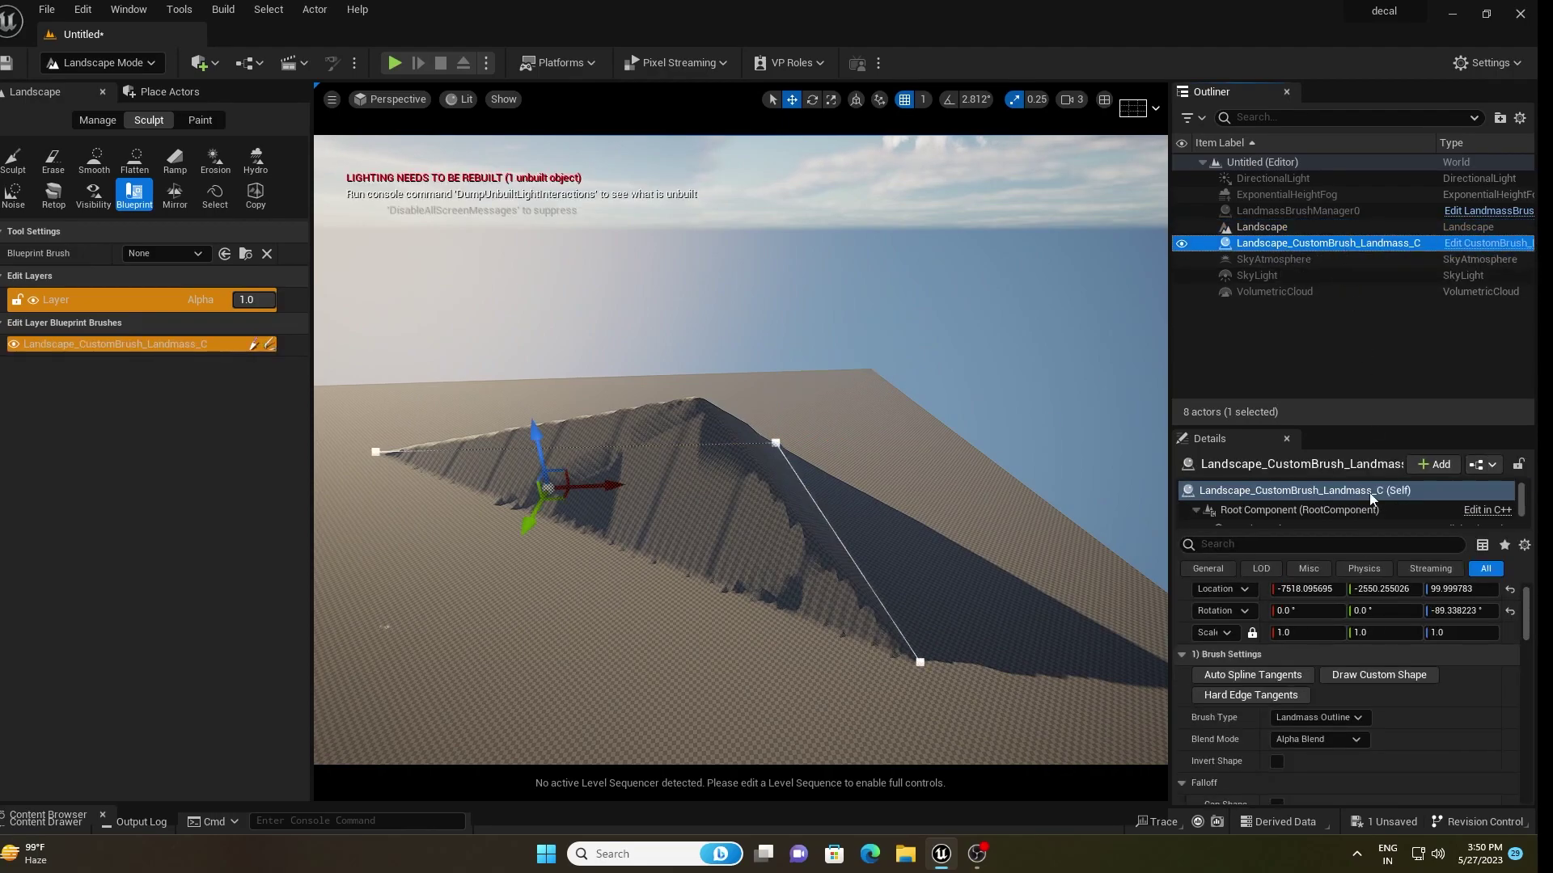
left_click_drag(1356, 429, 1356, 228)
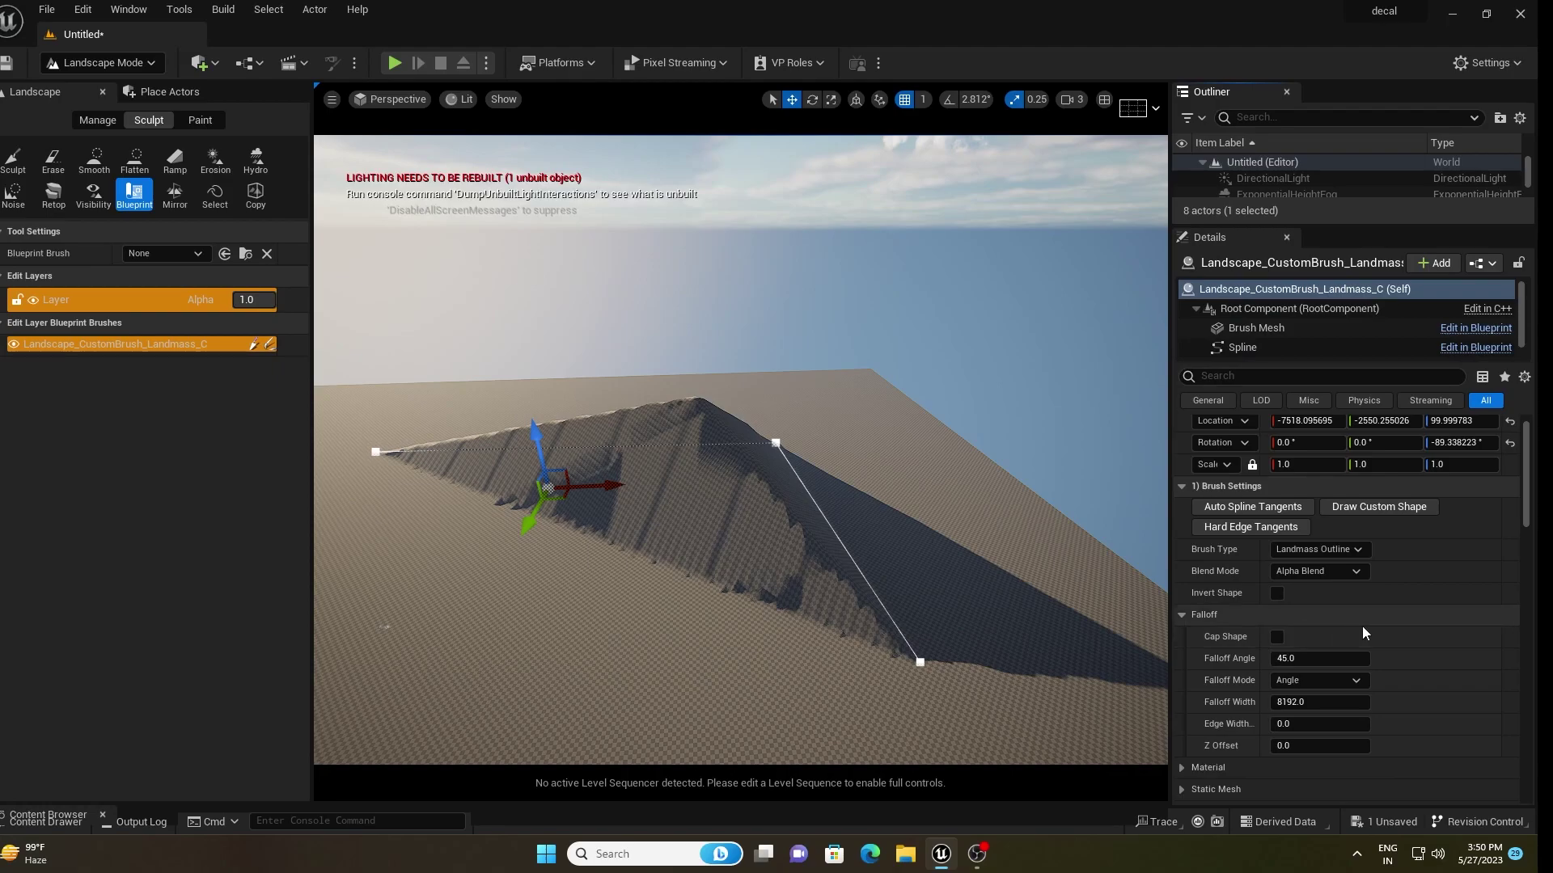
scroll(1206, 548, "down", 5)
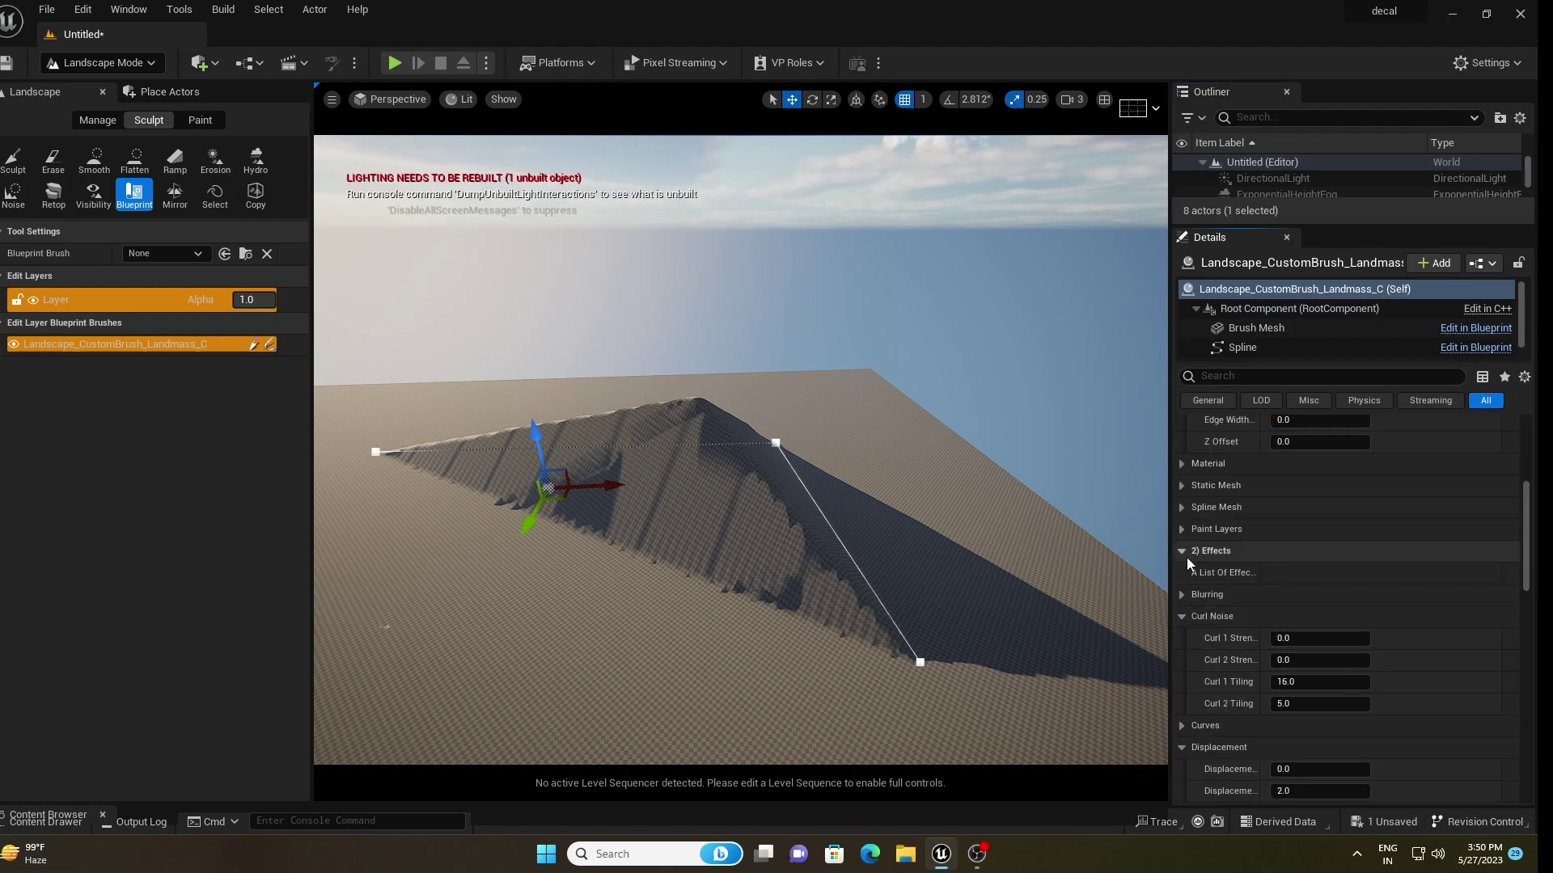
mouse_move(1294, 638)
left_mouse_down()
mouse_move(1331, 638)
mouse_move(1317, 638)
left_mouse_up()
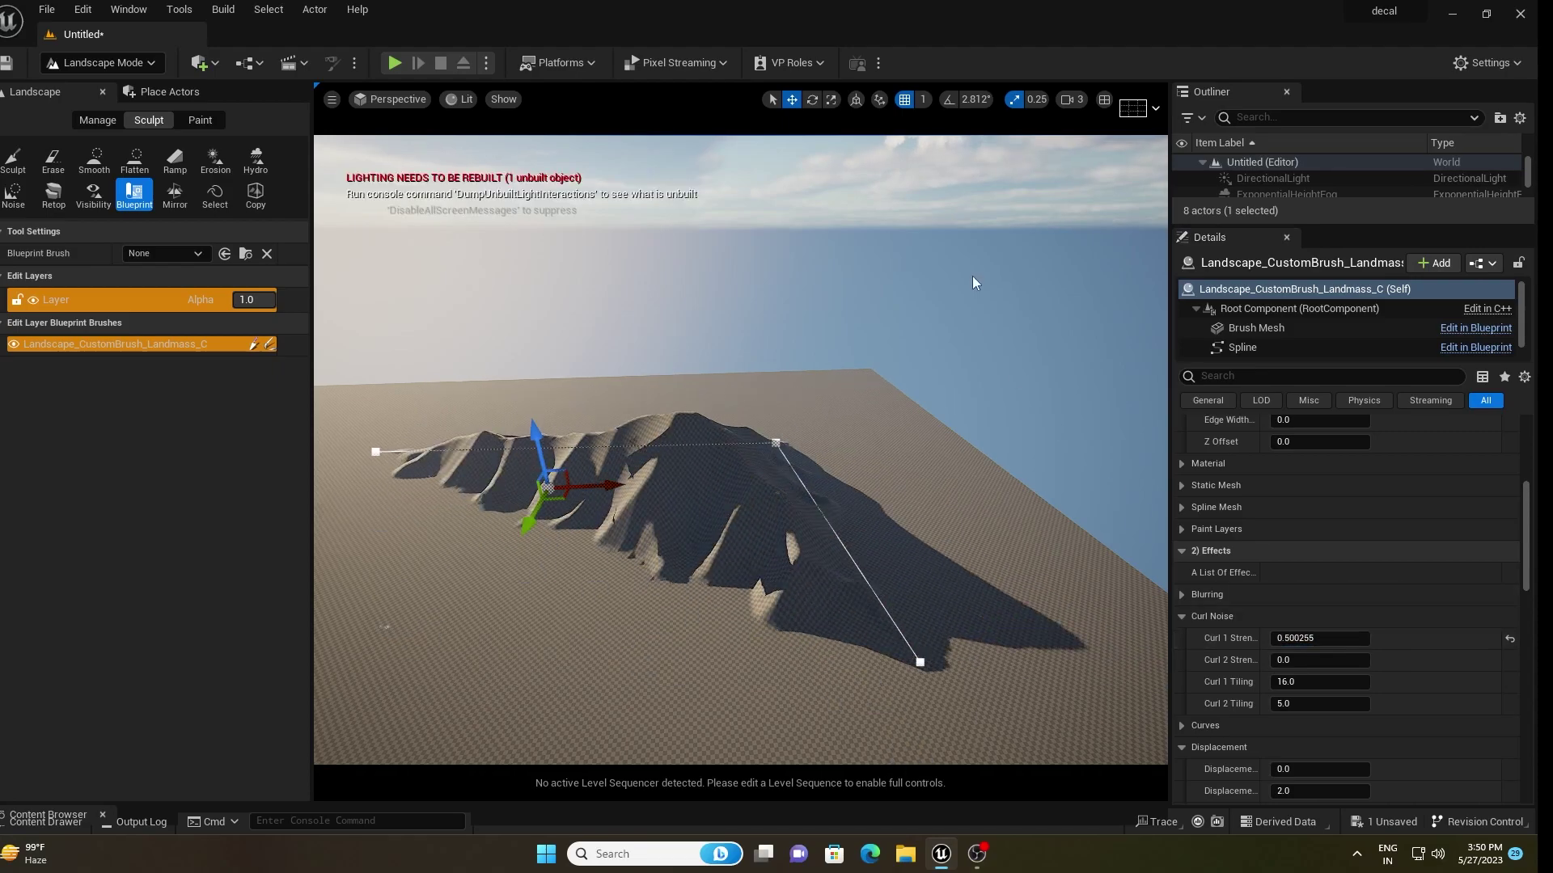
key("ctrl+l")
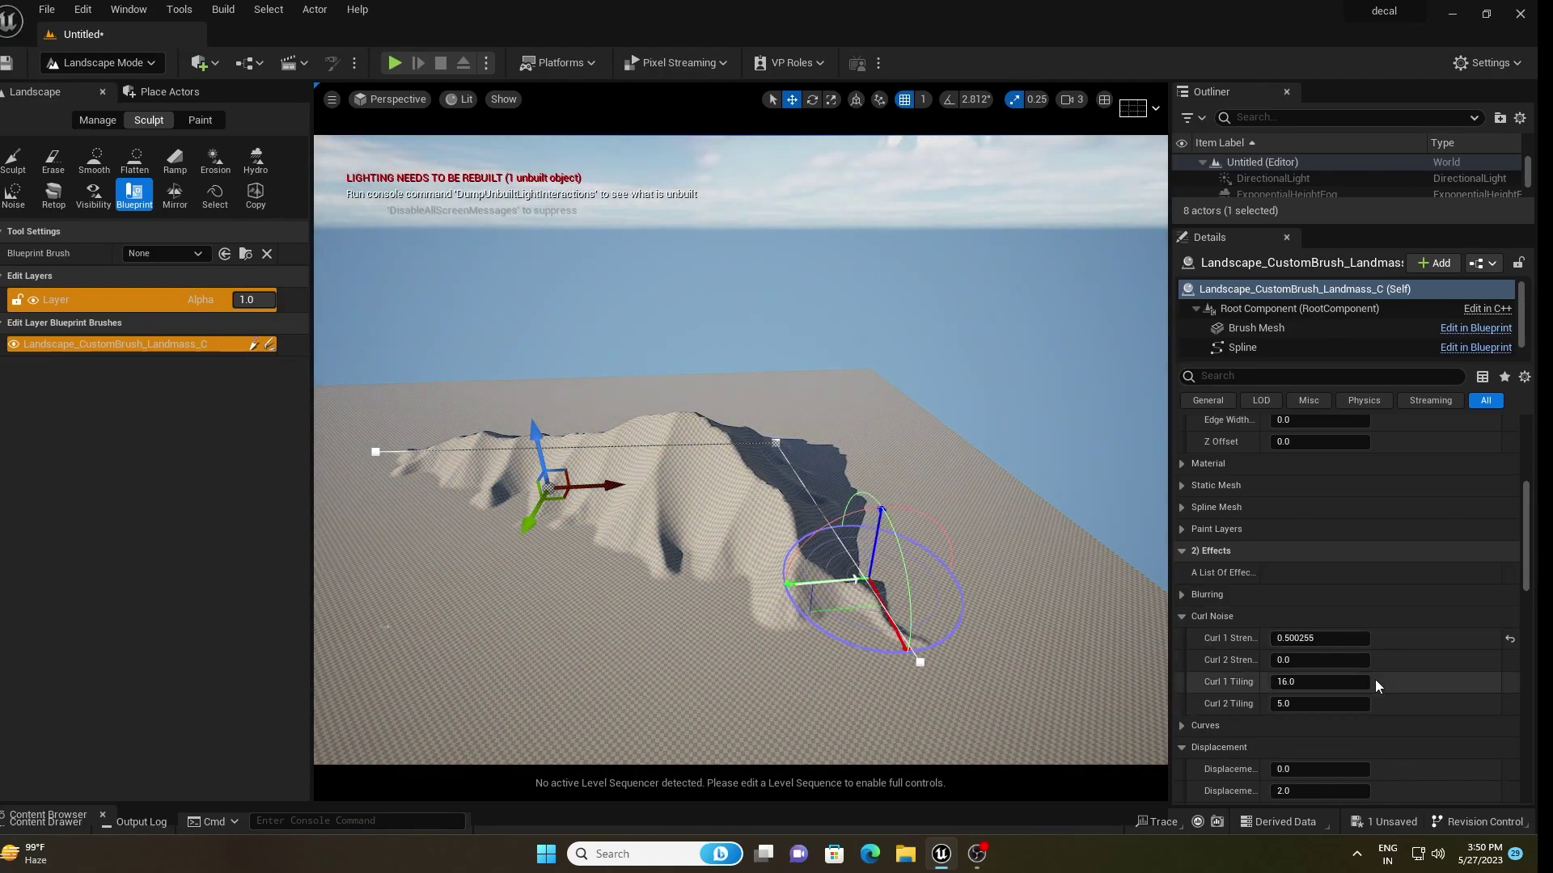
- Tune the brush's curl noise to about 0.17 for Curl 1 Strength and 0.33 for Curl 2 Strength
left_click_drag(1304, 660, 1316, 657)
right_click_drag(961, 437, 870, 490)
right_click_drag(929, 402, 981, 402)
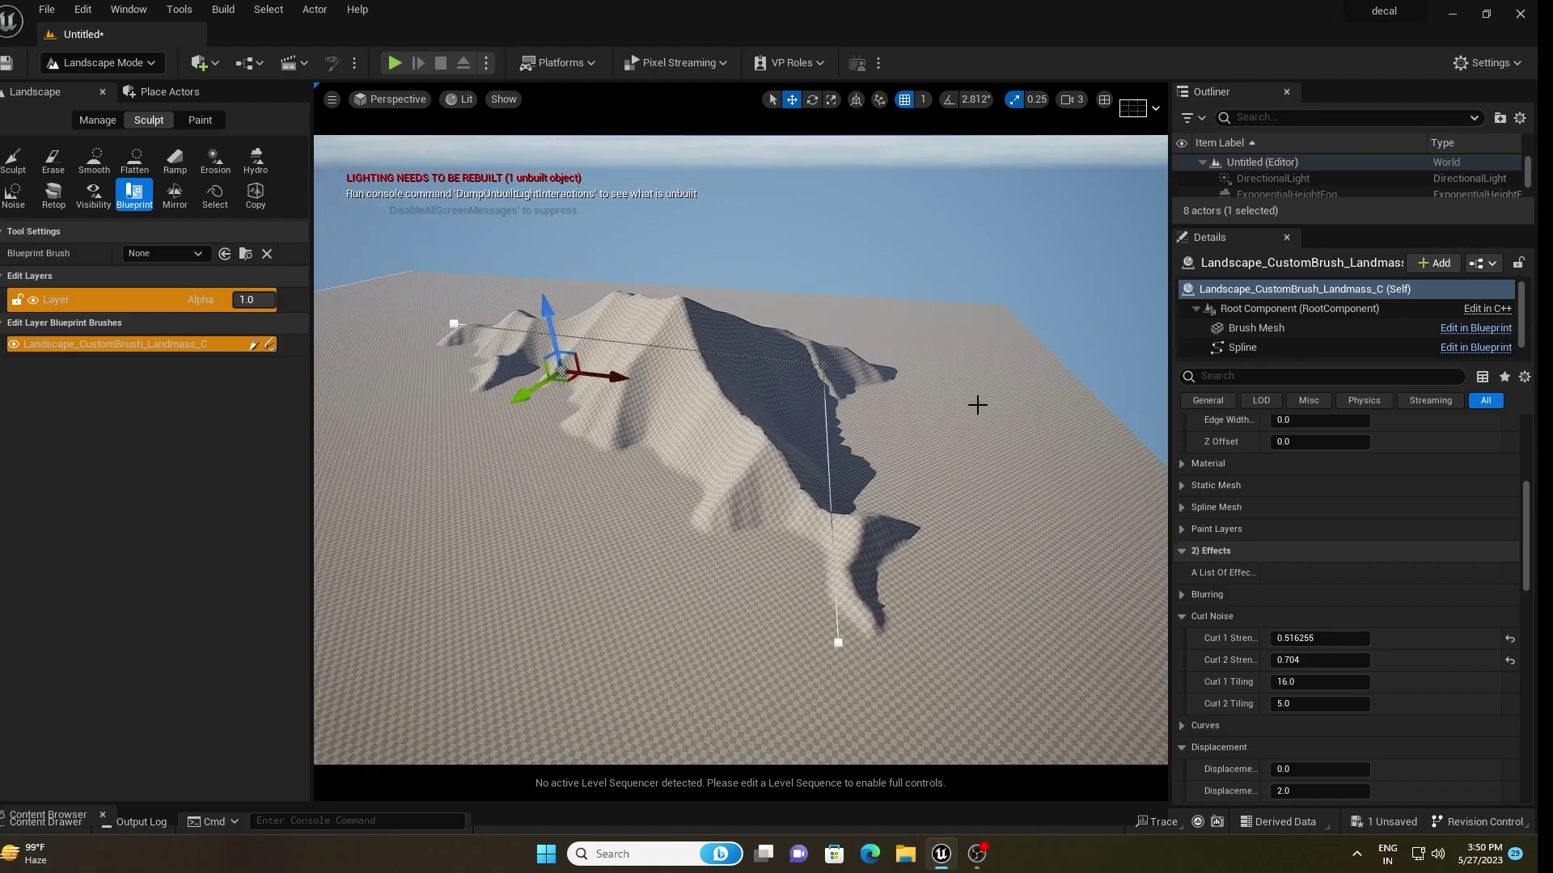
left_click_drag(1271, 657, 1318, 637)
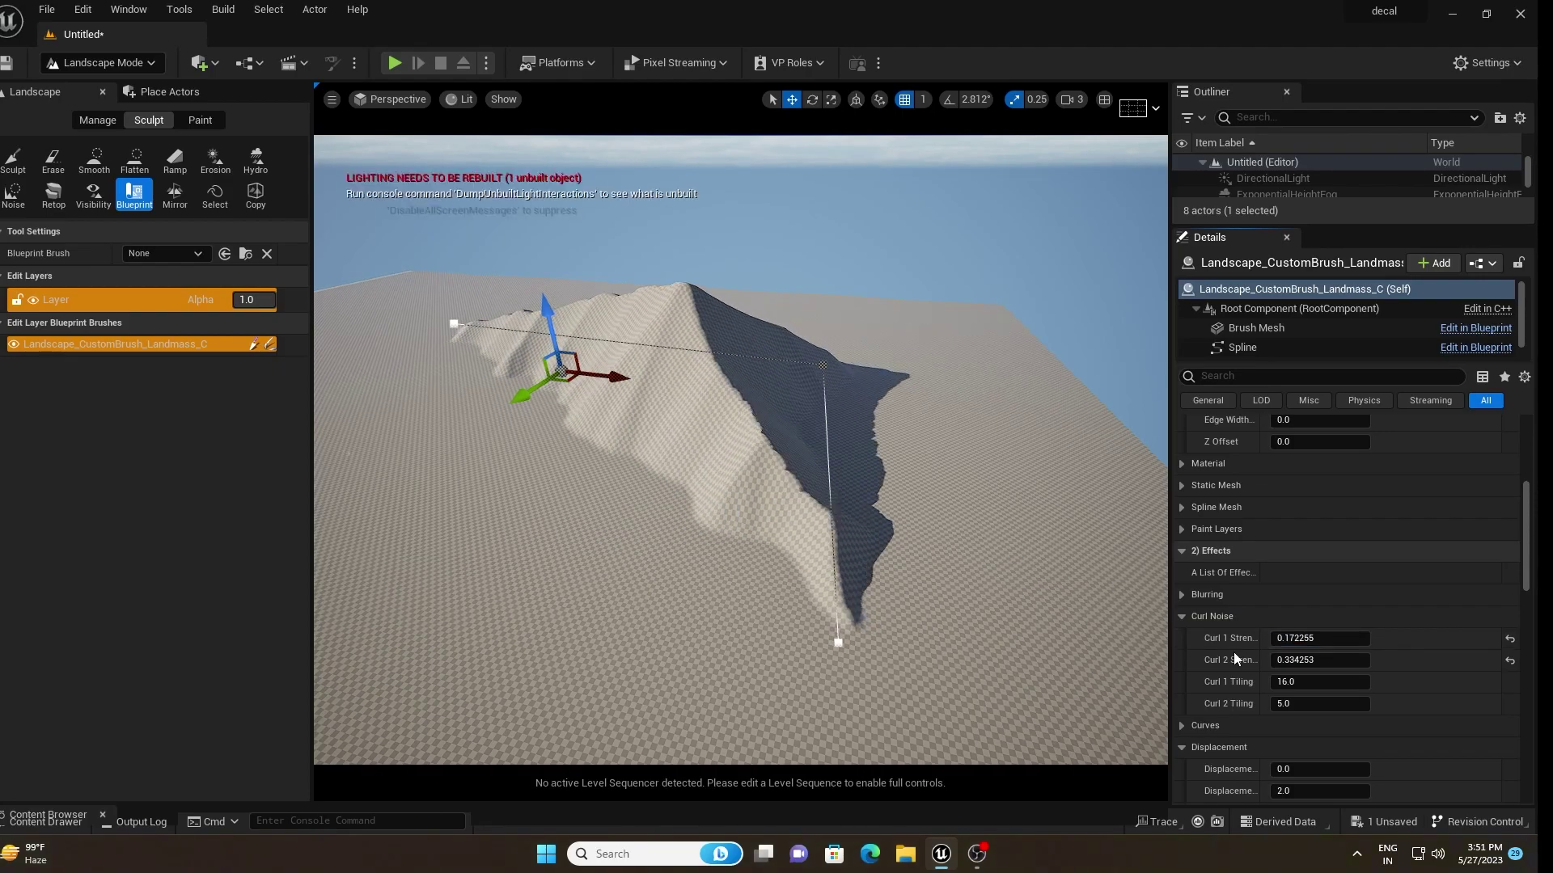
- Set the brush's displacement height to about 4180 with the TilingNoise05 texture to roughen the slopes
scroll(1209, 712, "down", 3)
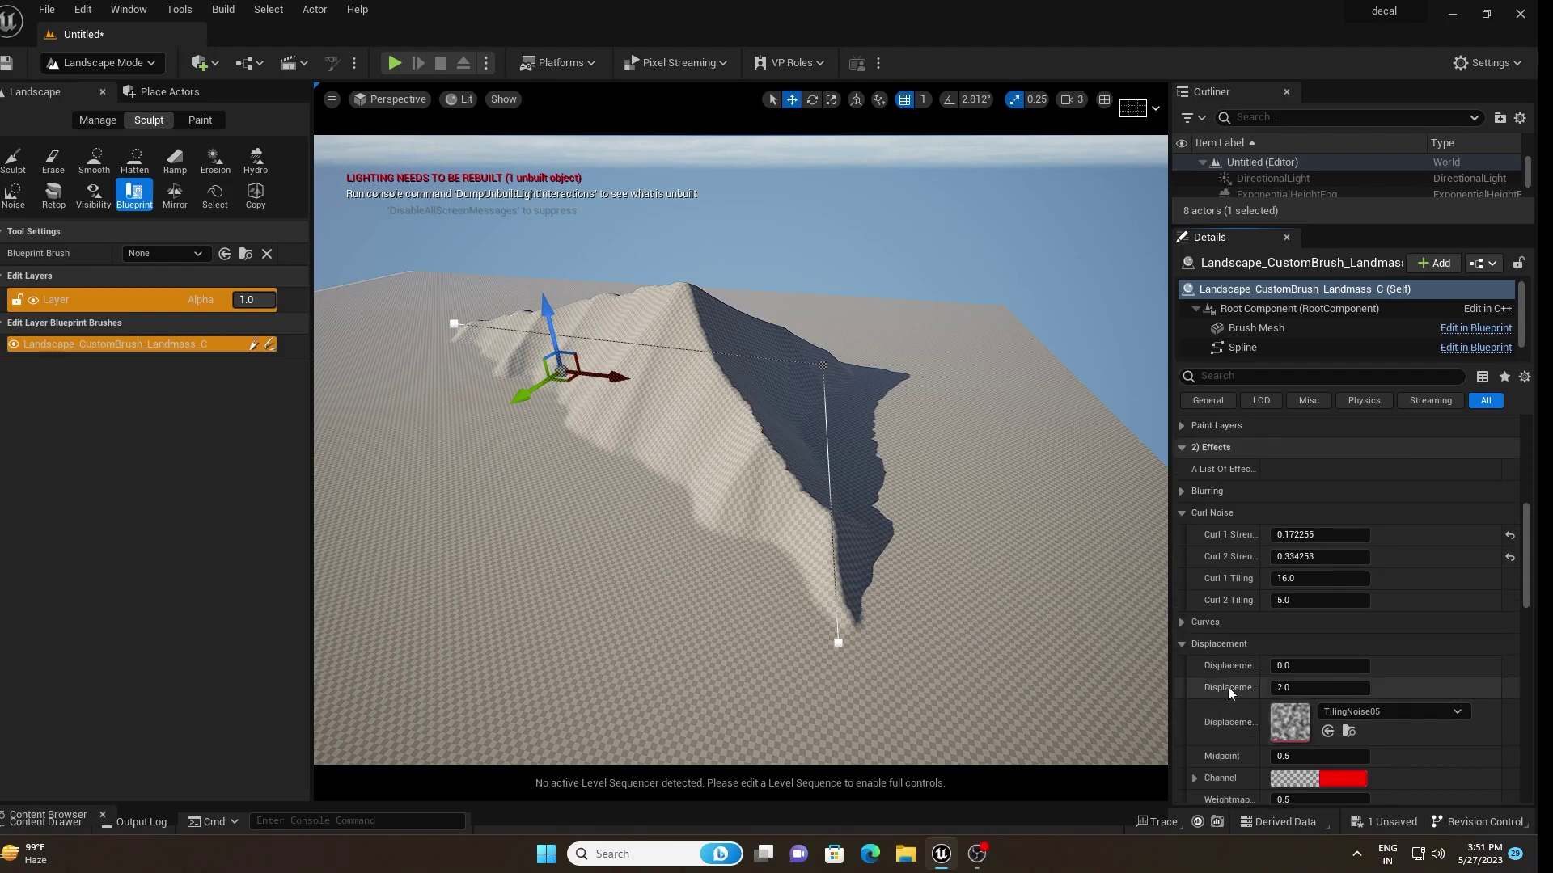
left_click_drag(1287, 668, 1330, 663)
left_click(1306, 687)
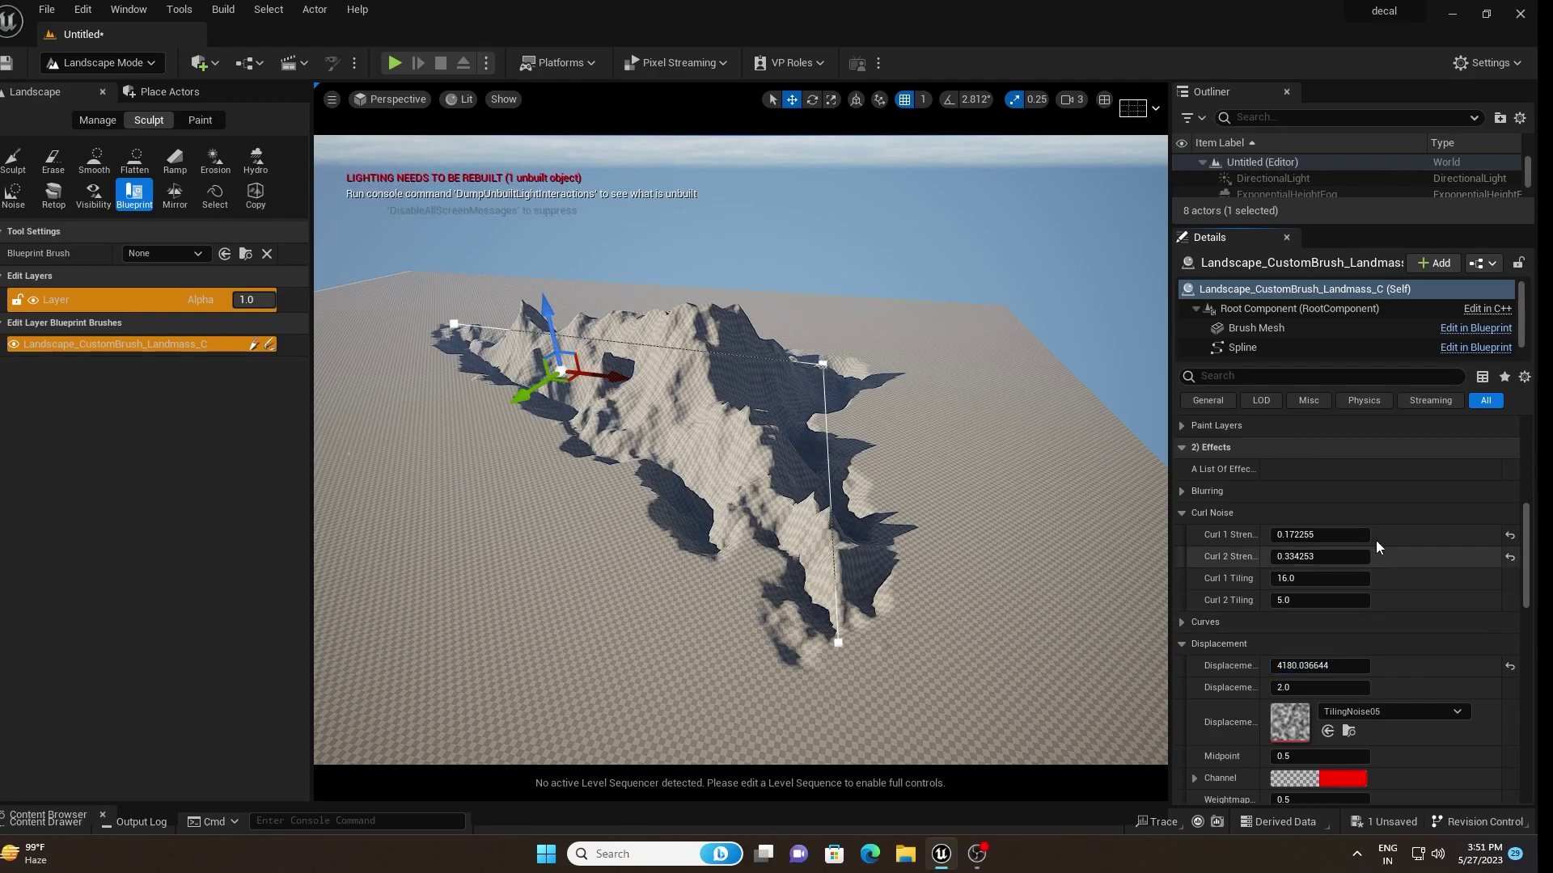
- Raise the mountain by setting the brush's falloff Z Offset to about 1287
scroll(1455, 684, "up", 3)
scroll(1443, 680, "up", 10)
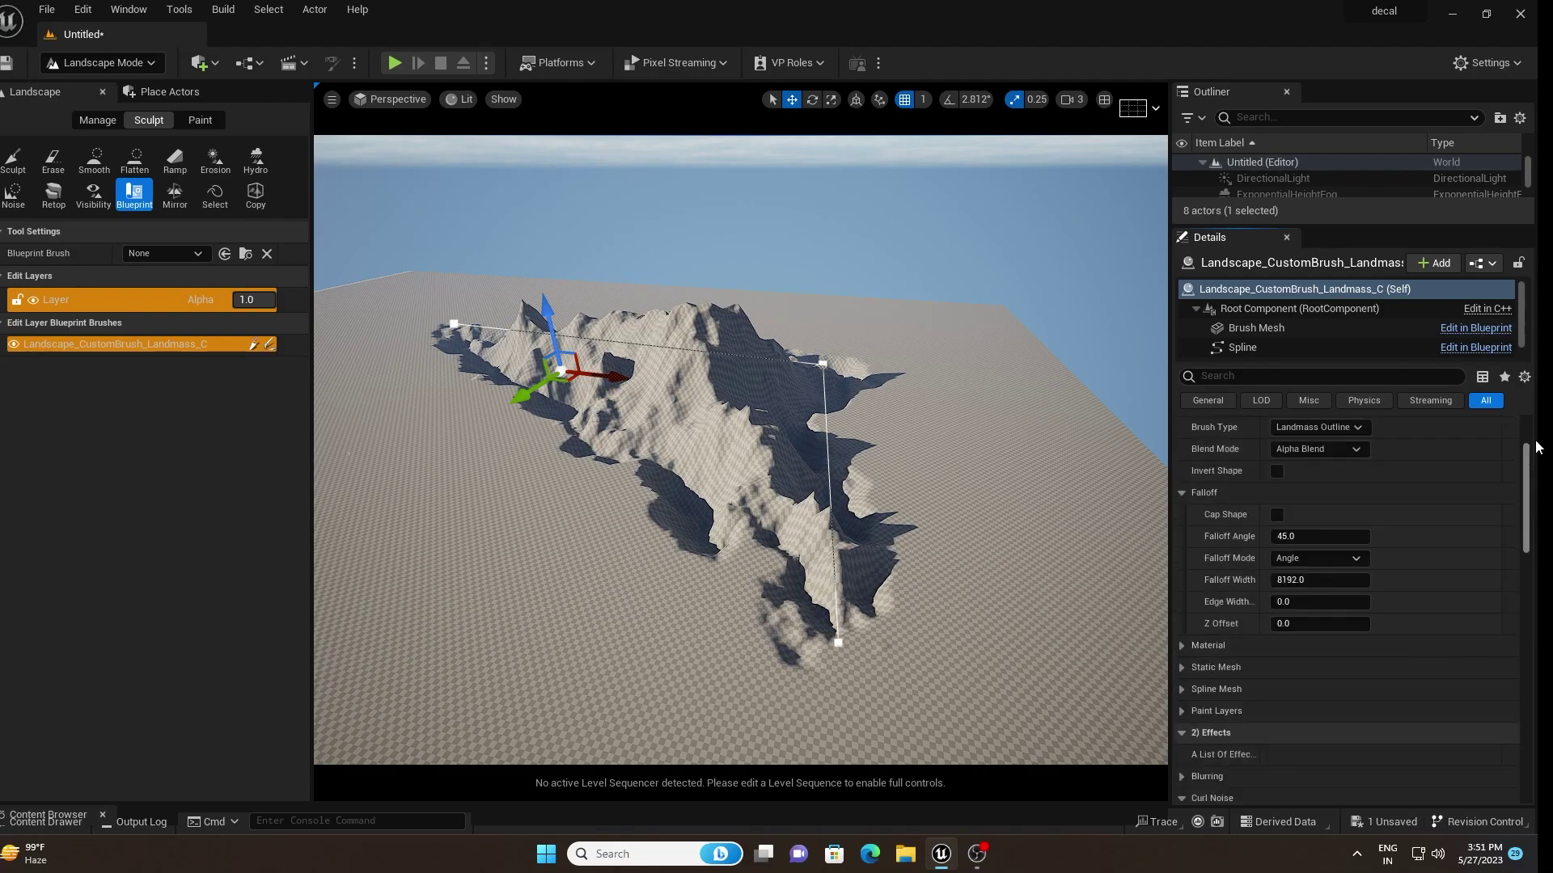
scroll(1430, 714, "down", 2)
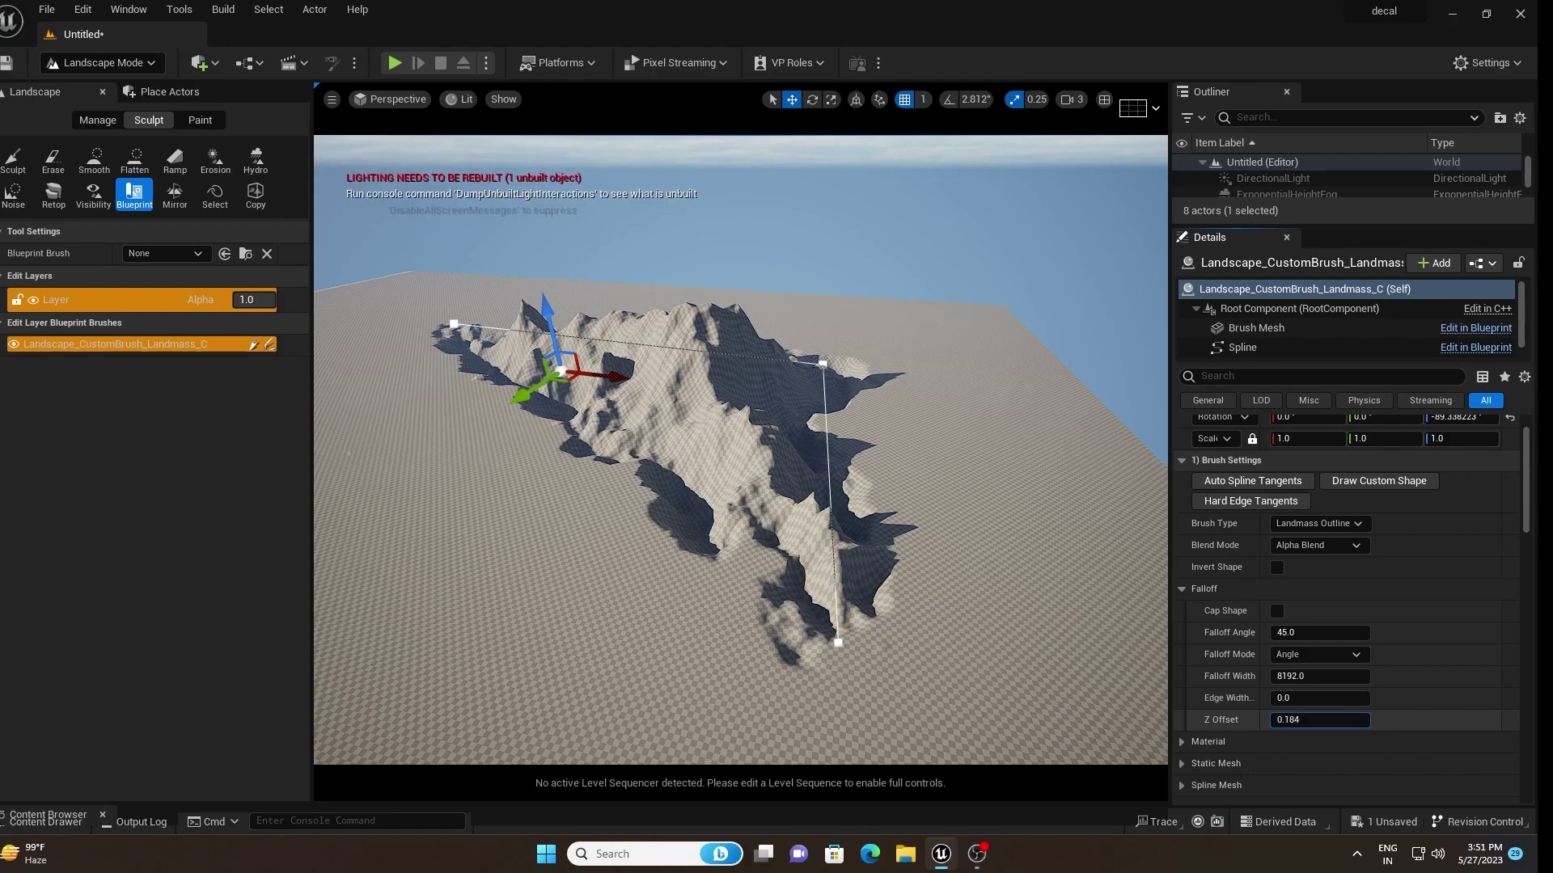
mouse_move(1311, 719)
left_mouse_down()
mouse_move(1342, 719)
mouse_move(1306, 719)
left_mouse_up()
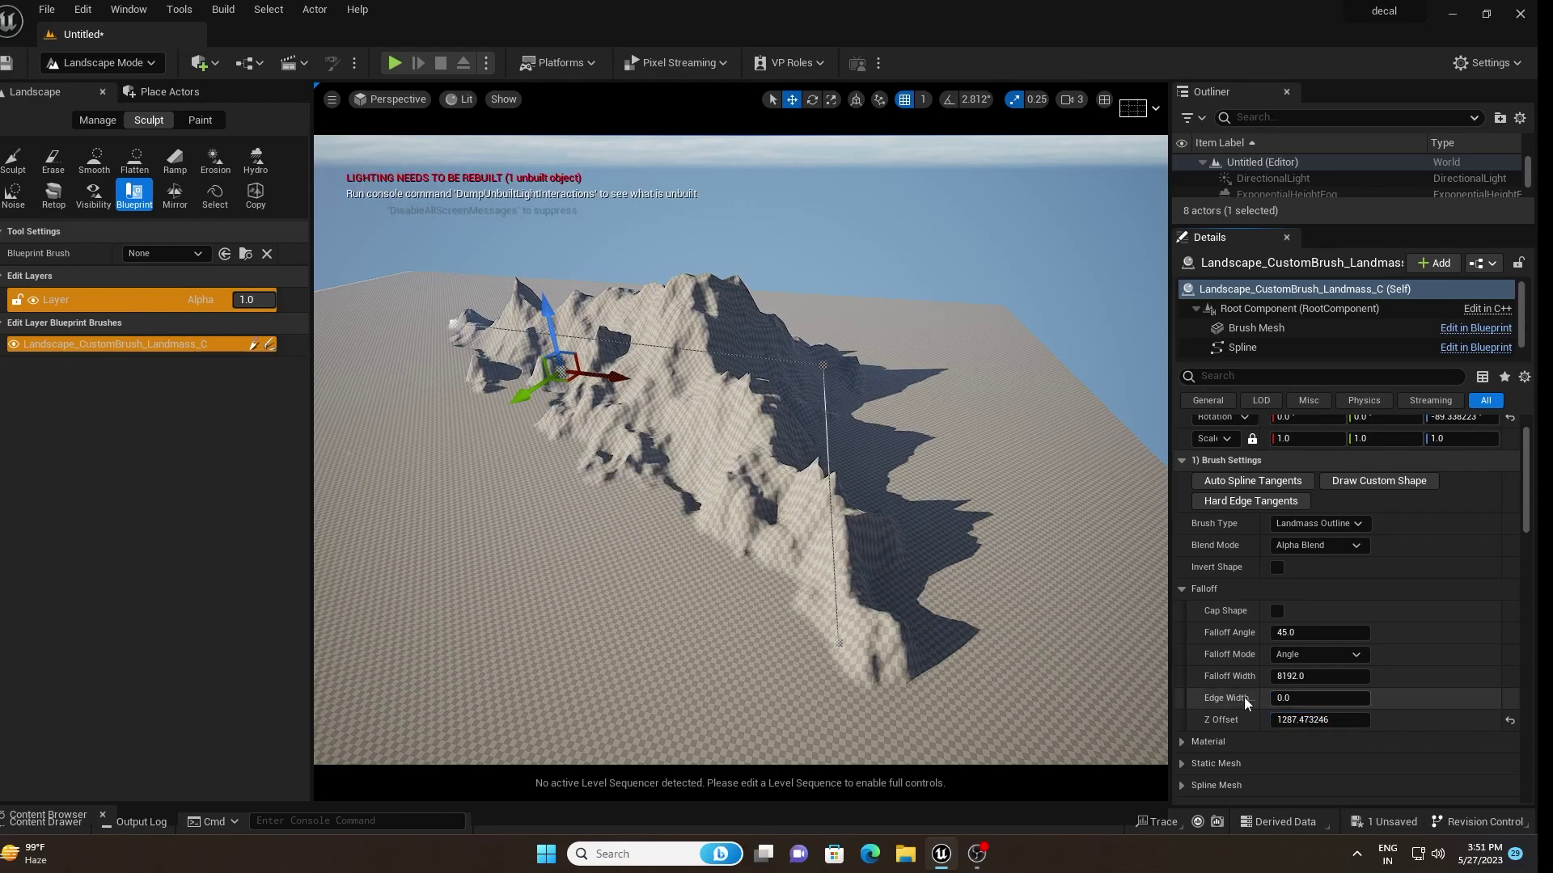
right_click_drag(969, 428, 650, 397)
key("q")
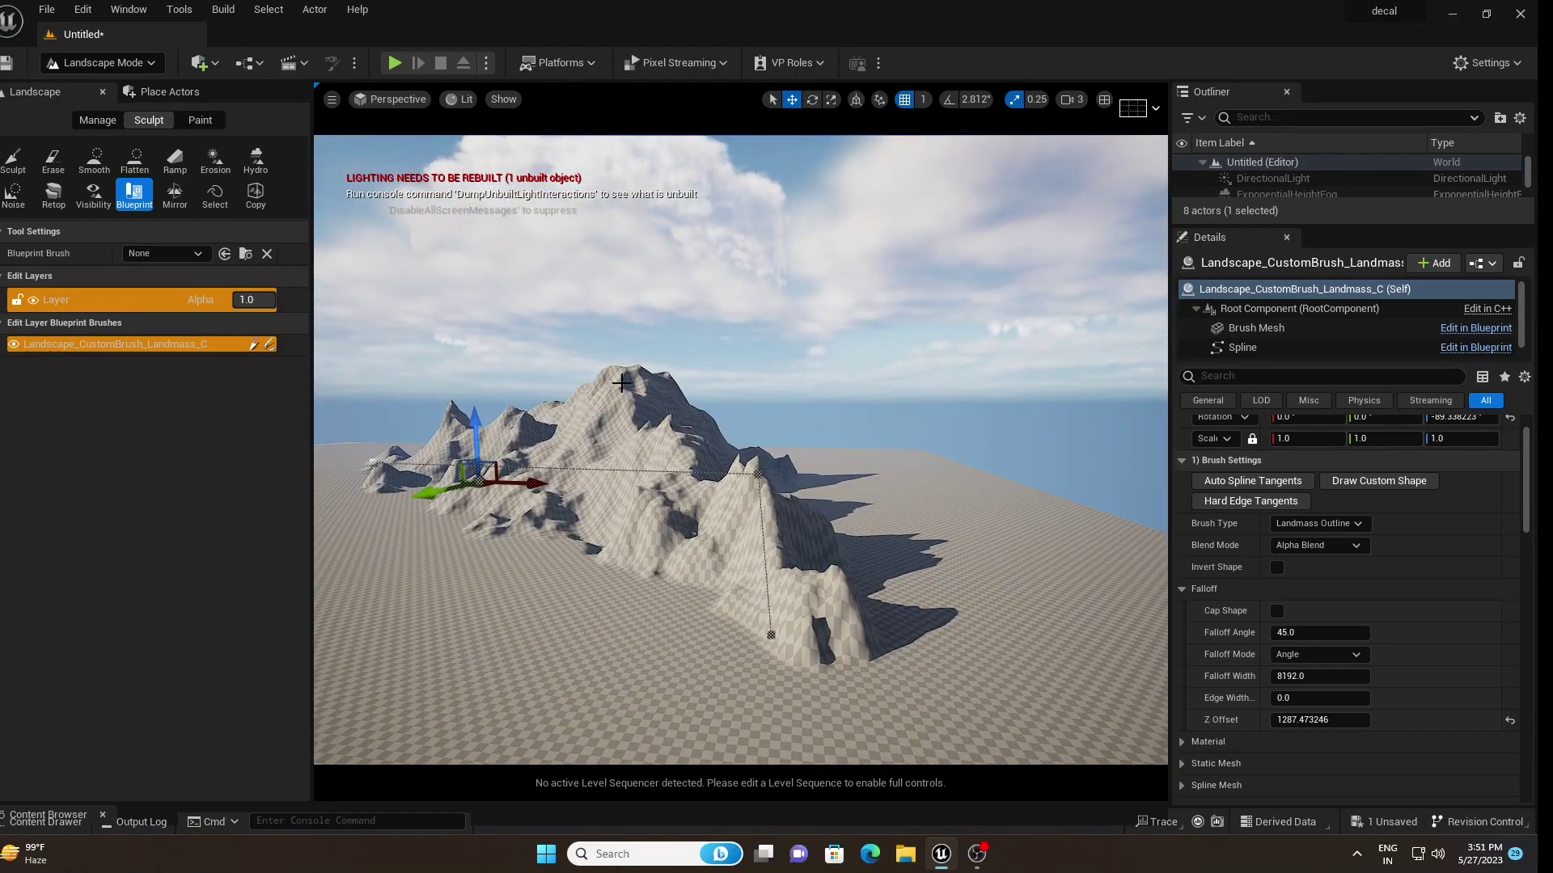
- Terrace the mountain with a Terrace Alpha of 0.648 and a terrace spacing of about 4017
scroll(1310, 615, "down", 10)
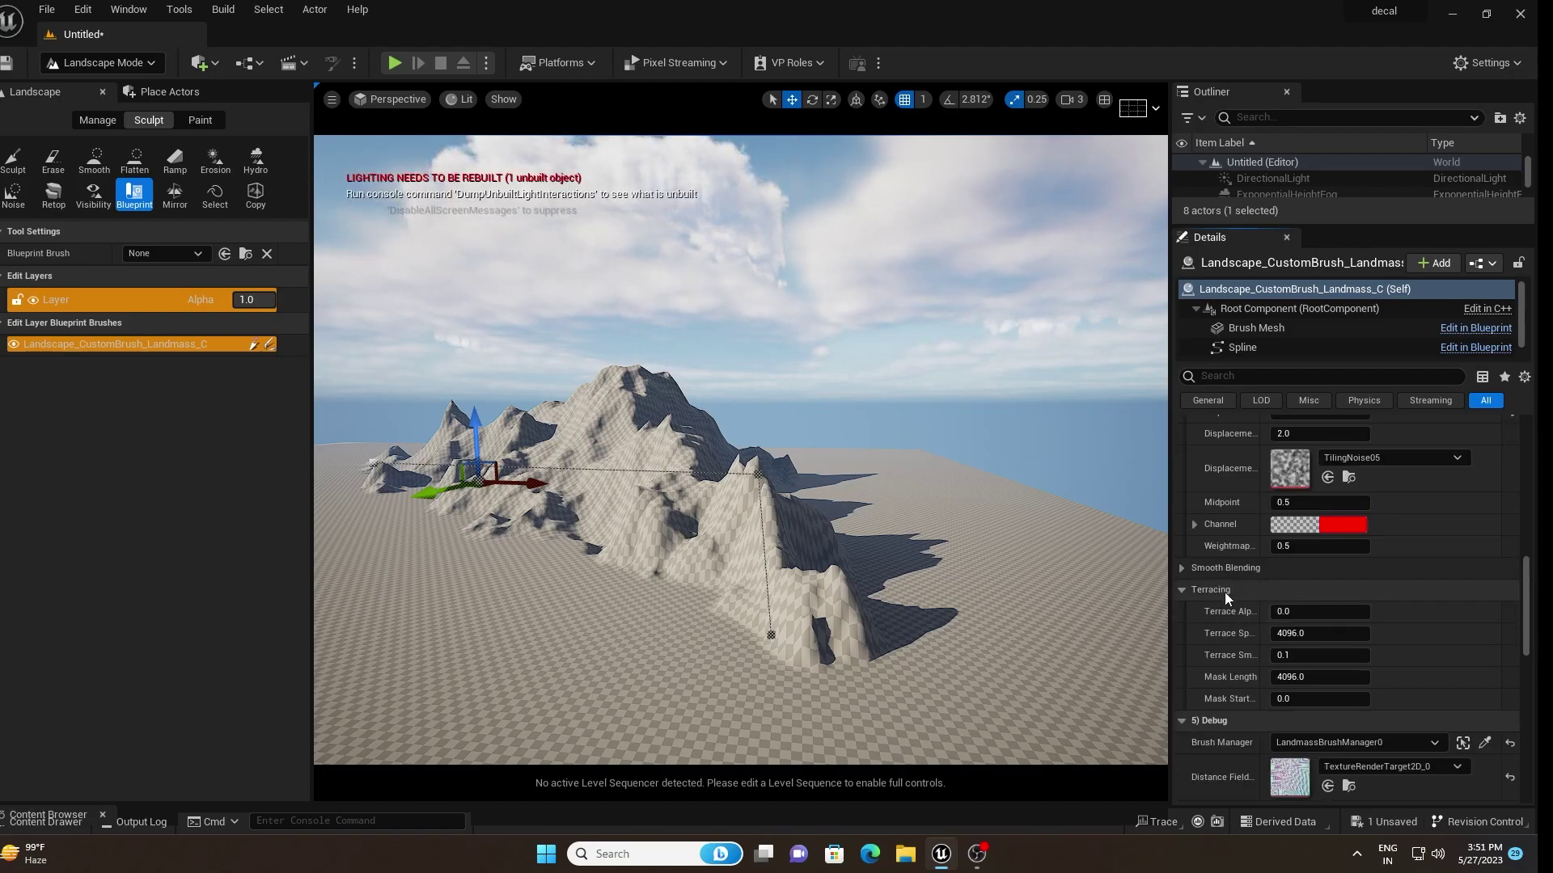
left_click_drag(1281, 612, 1307, 613)
right_click_drag(889, 518, 793, 558)
right_click_drag(615, 436, 661, 401)
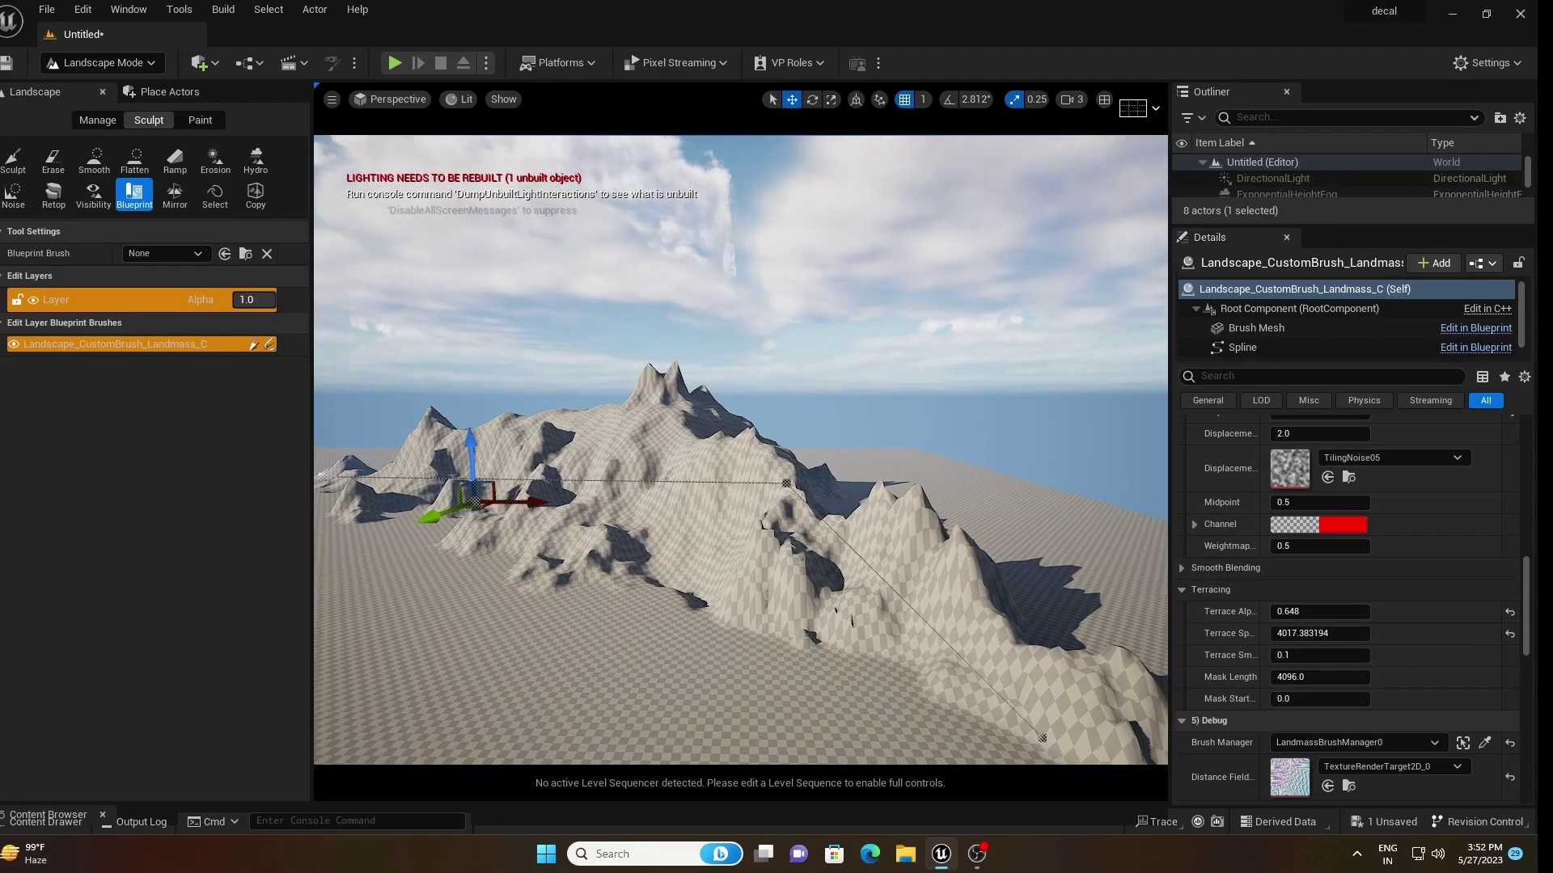
right_click_drag(991, 356, 991, 397)
scroll(994, 395, "down", 5)
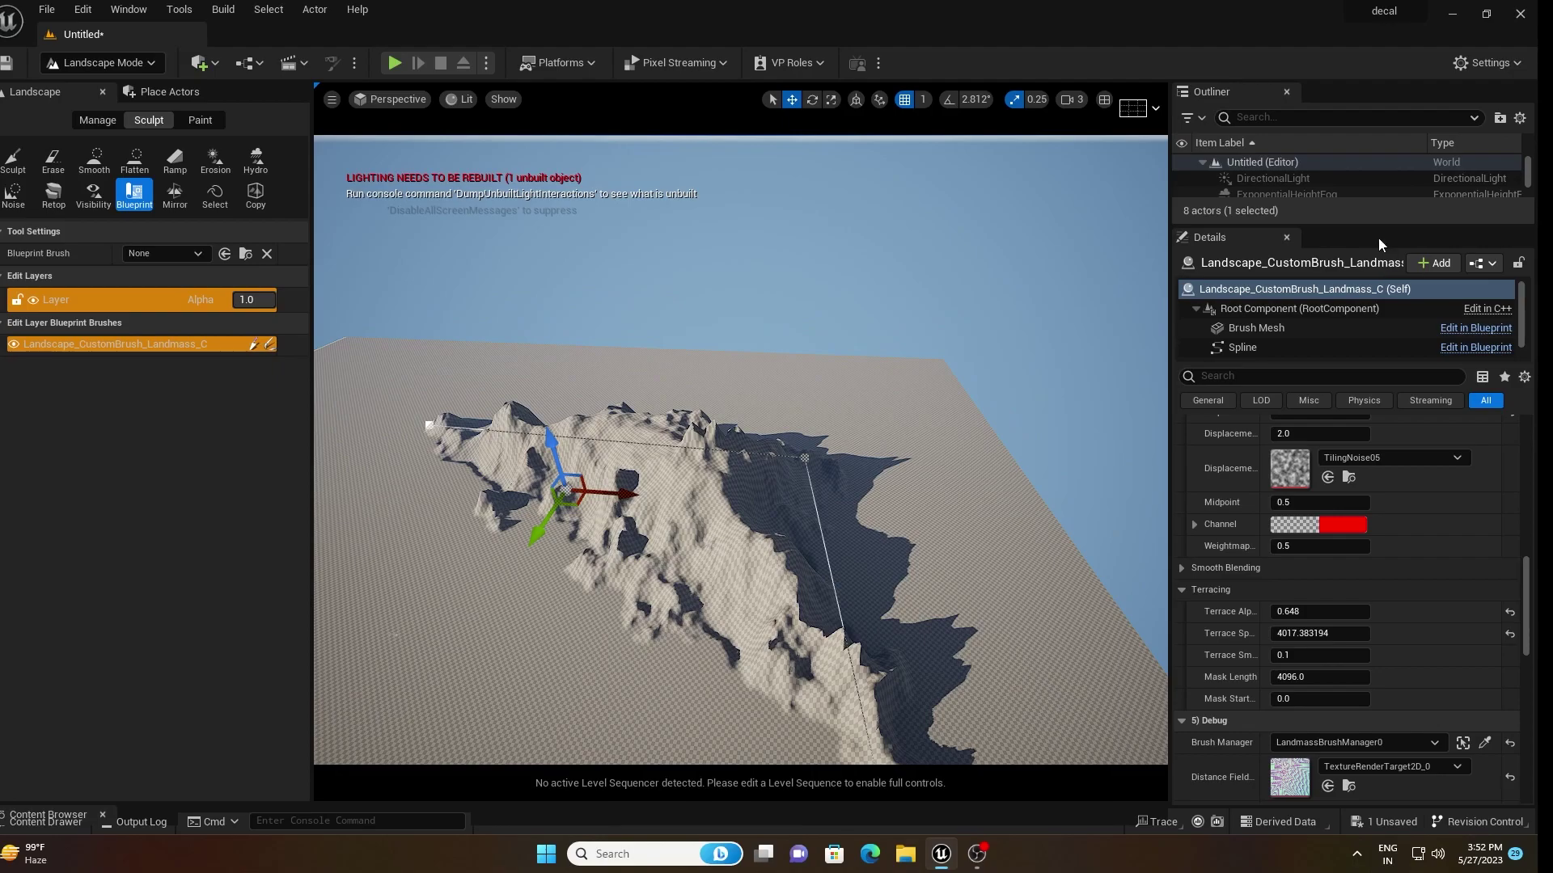
- Enlarge the Outliner, then duplicate the landmass brush and place the copy in front of the original mountain
left_click_drag(1371, 227, 1368, 670)
left_click(1281, 228)
left_click(1333, 244)
key("f")
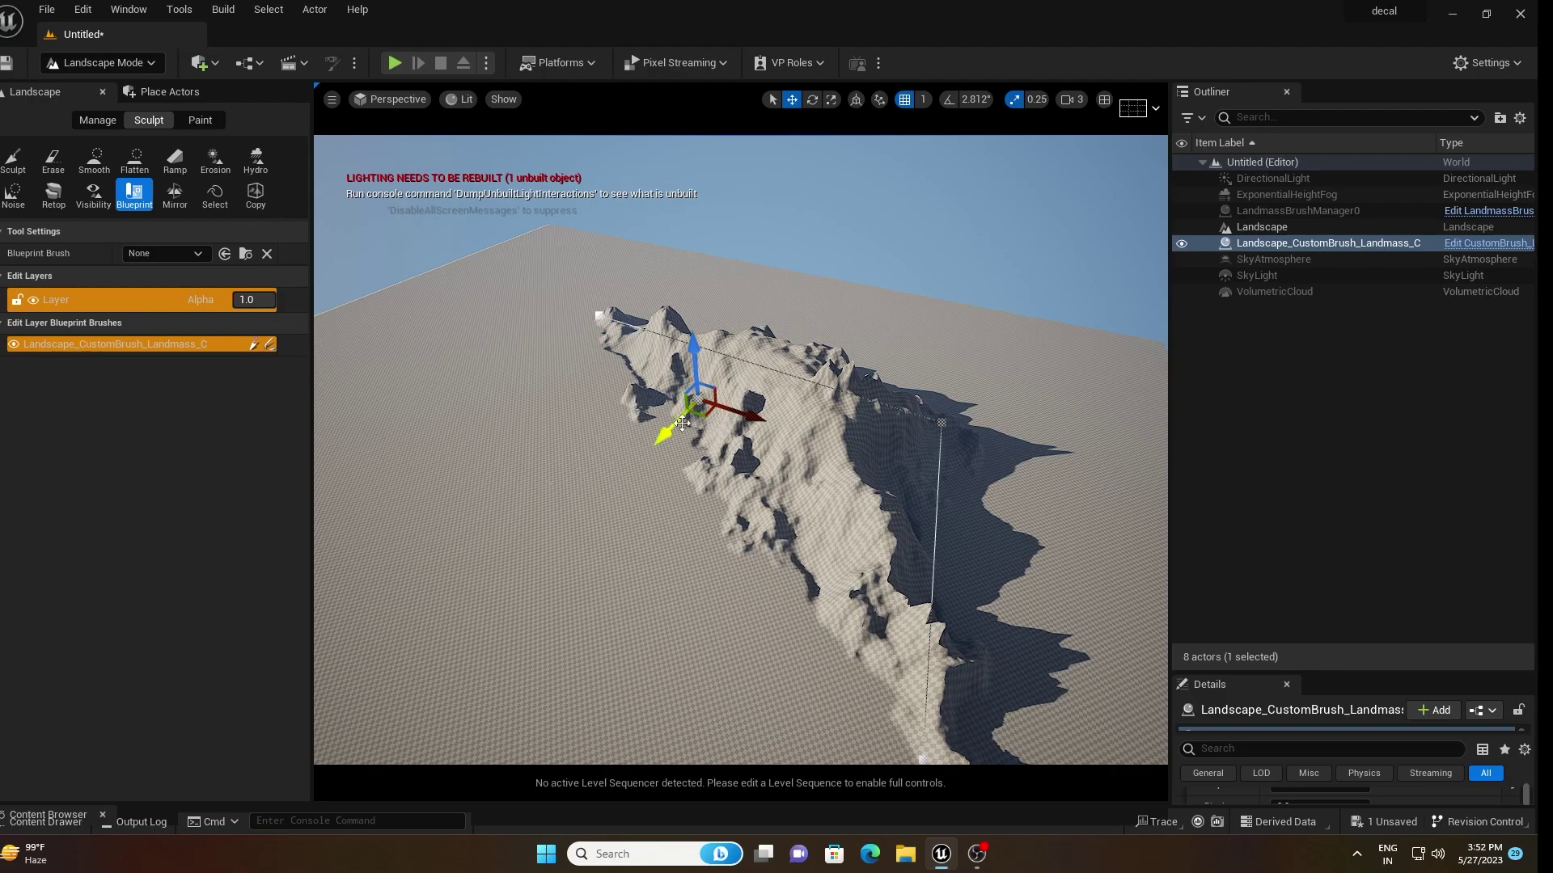
left_click_drag(683, 423, 674, 564, "alt")
key("e")
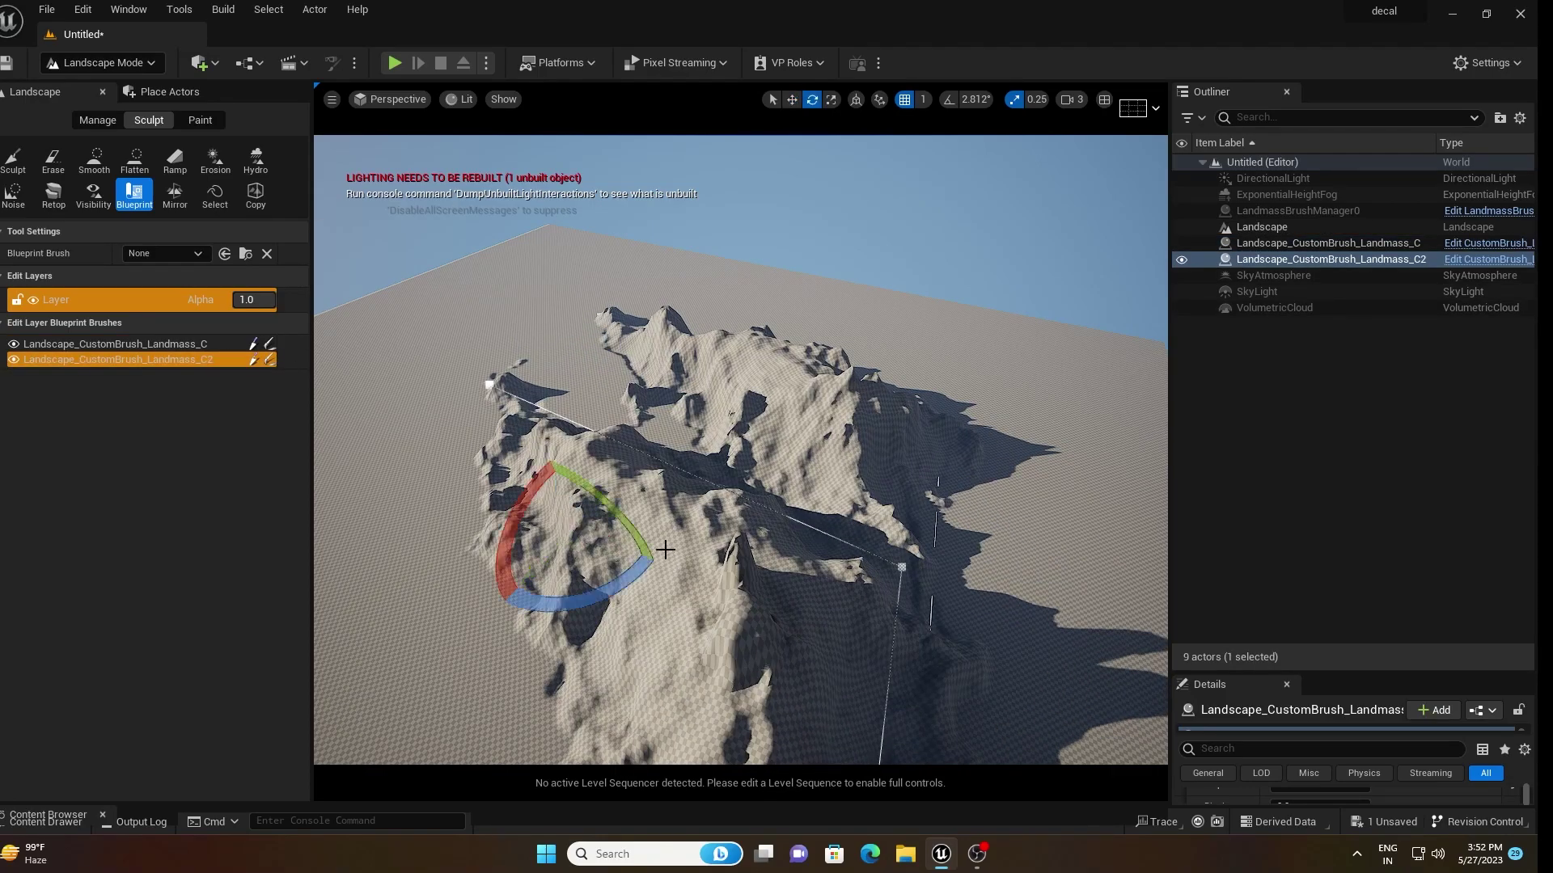
- Rotate the duplicated landmass brush to run alongside the original mountain and pull its far spline point inward
mouse_move(591, 595)
left_mouse_down()
mouse_move(651, 485)
mouse_move(659, 517)
left_mouse_up()
mouse_move(693, 566)
right_mouse_down()
mouse_move(623, 501)
mouse_move(650, 515)
mouse_move(605, 529)
right_mouse_up()
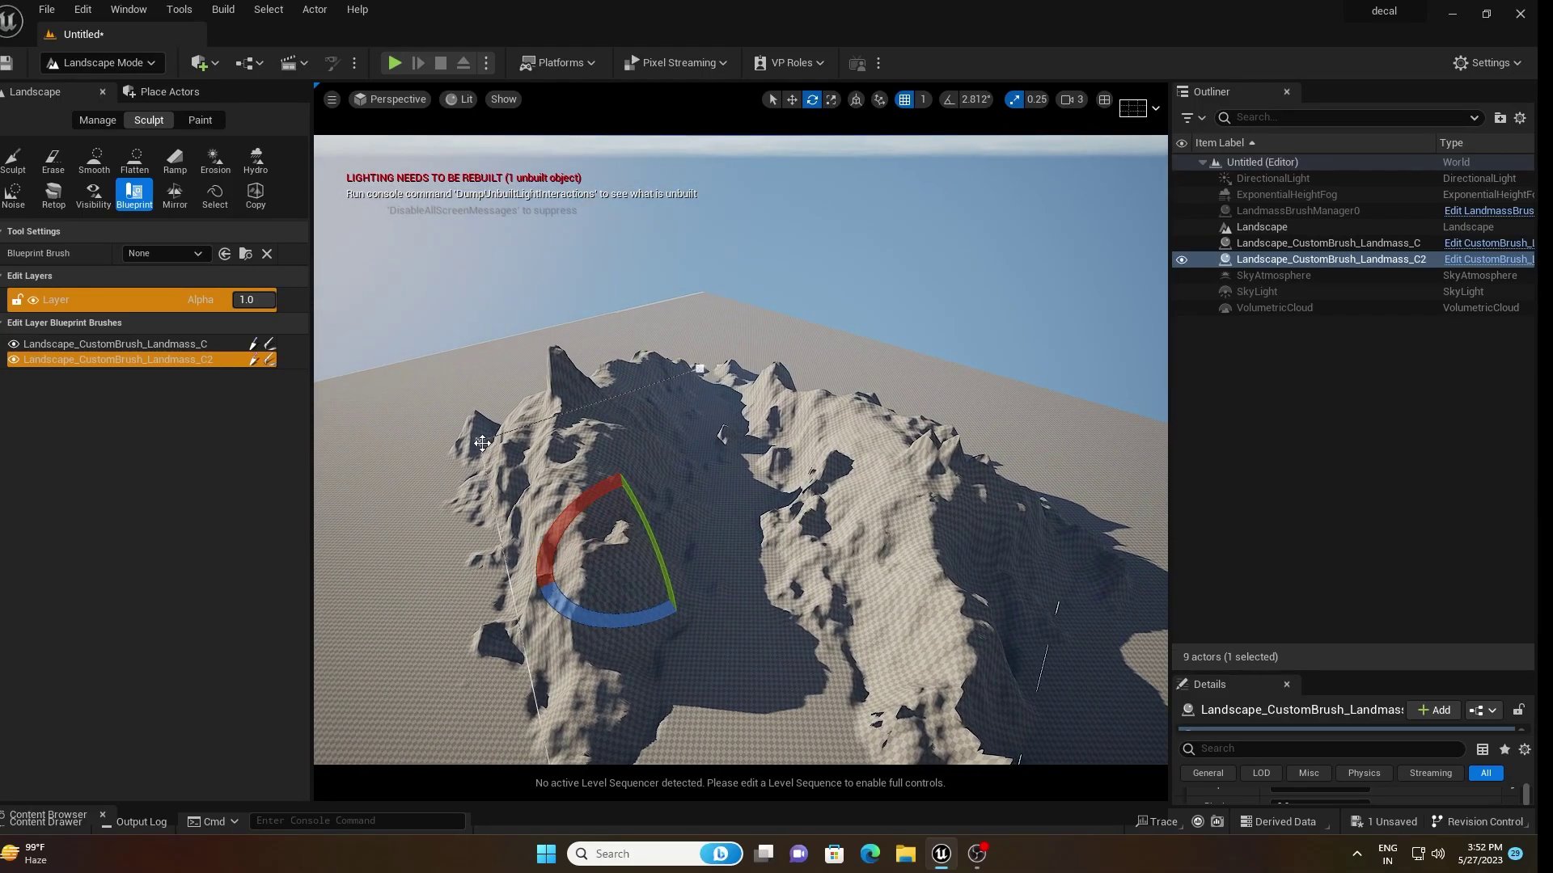
left_click(483, 443)
key("w")
left_click_drag(485, 428, 605, 455)
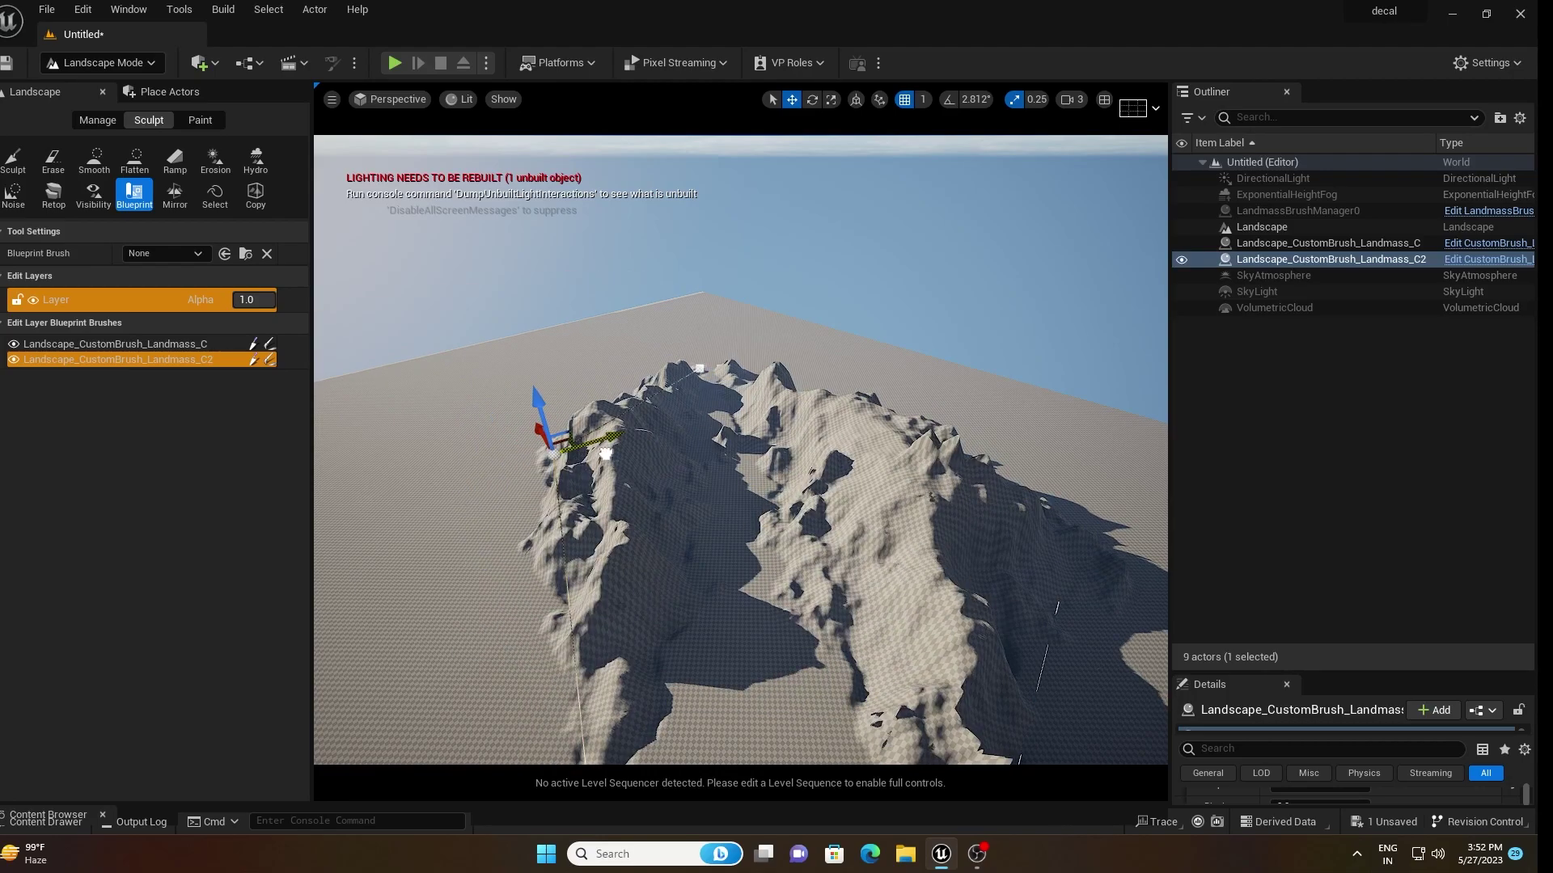
- Enlarge the Details area and set the duplicated brush's Curl 1 Strength to about 0.068
mouse_move(879, 546)
right_mouse_down()
mouse_move(879, 404)
mouse_move(879, 444)
mouse_move(970, 412)
mouse_move(874, 550)
right_mouse_up()
key("q")
key("w")
scroll(879, 546, "up", 1)
left_click_drag(1357, 673, 1345, 275)
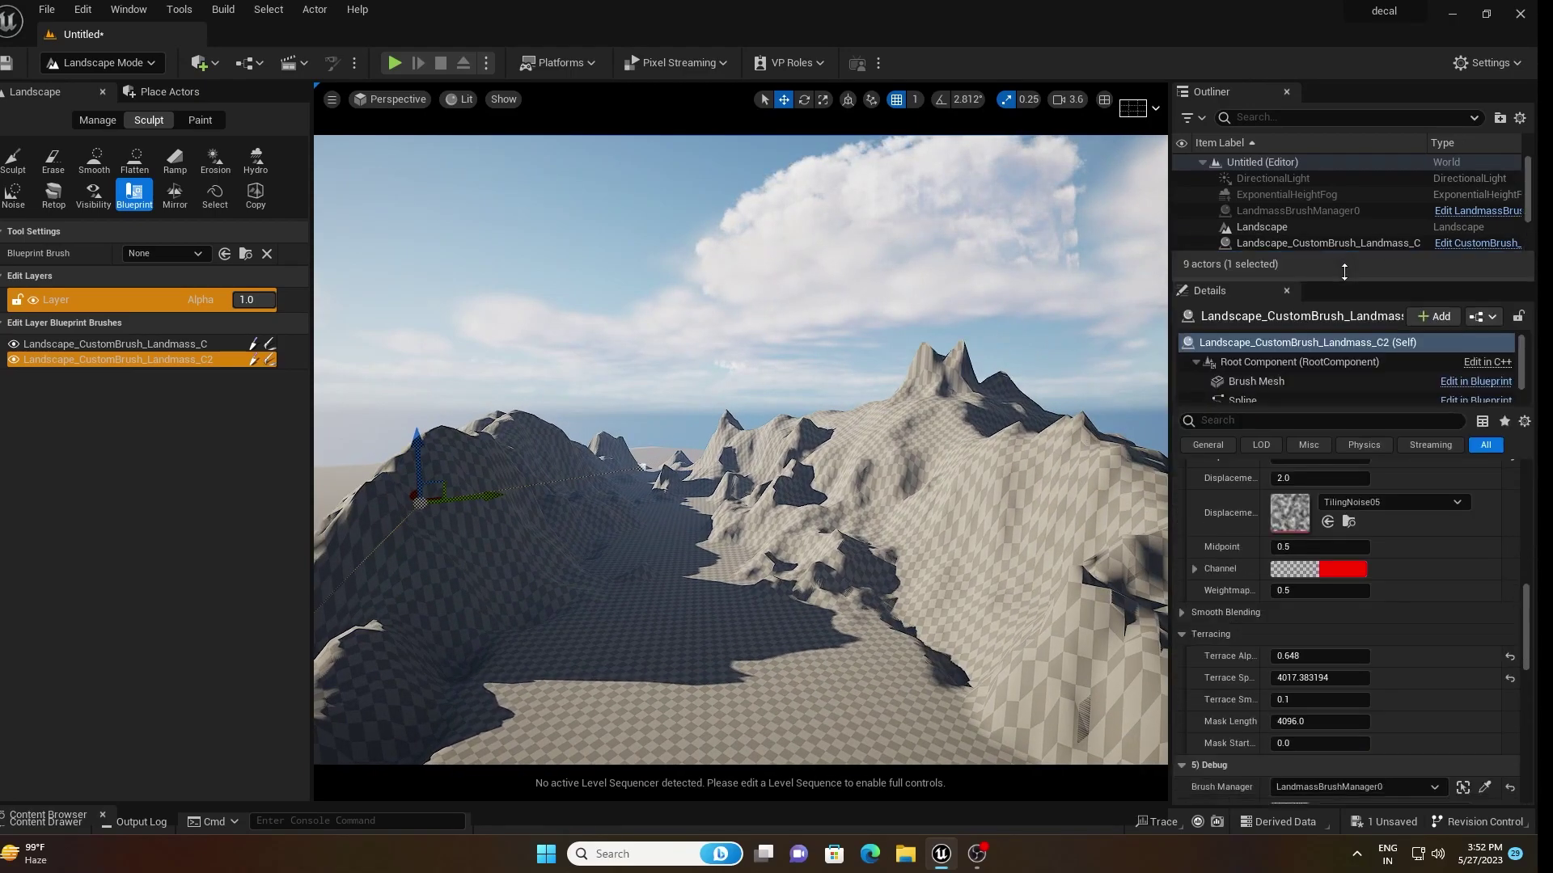
left_click_drag(1363, 679, 1342, 718)
scroll(1362, 687, "up", 5)
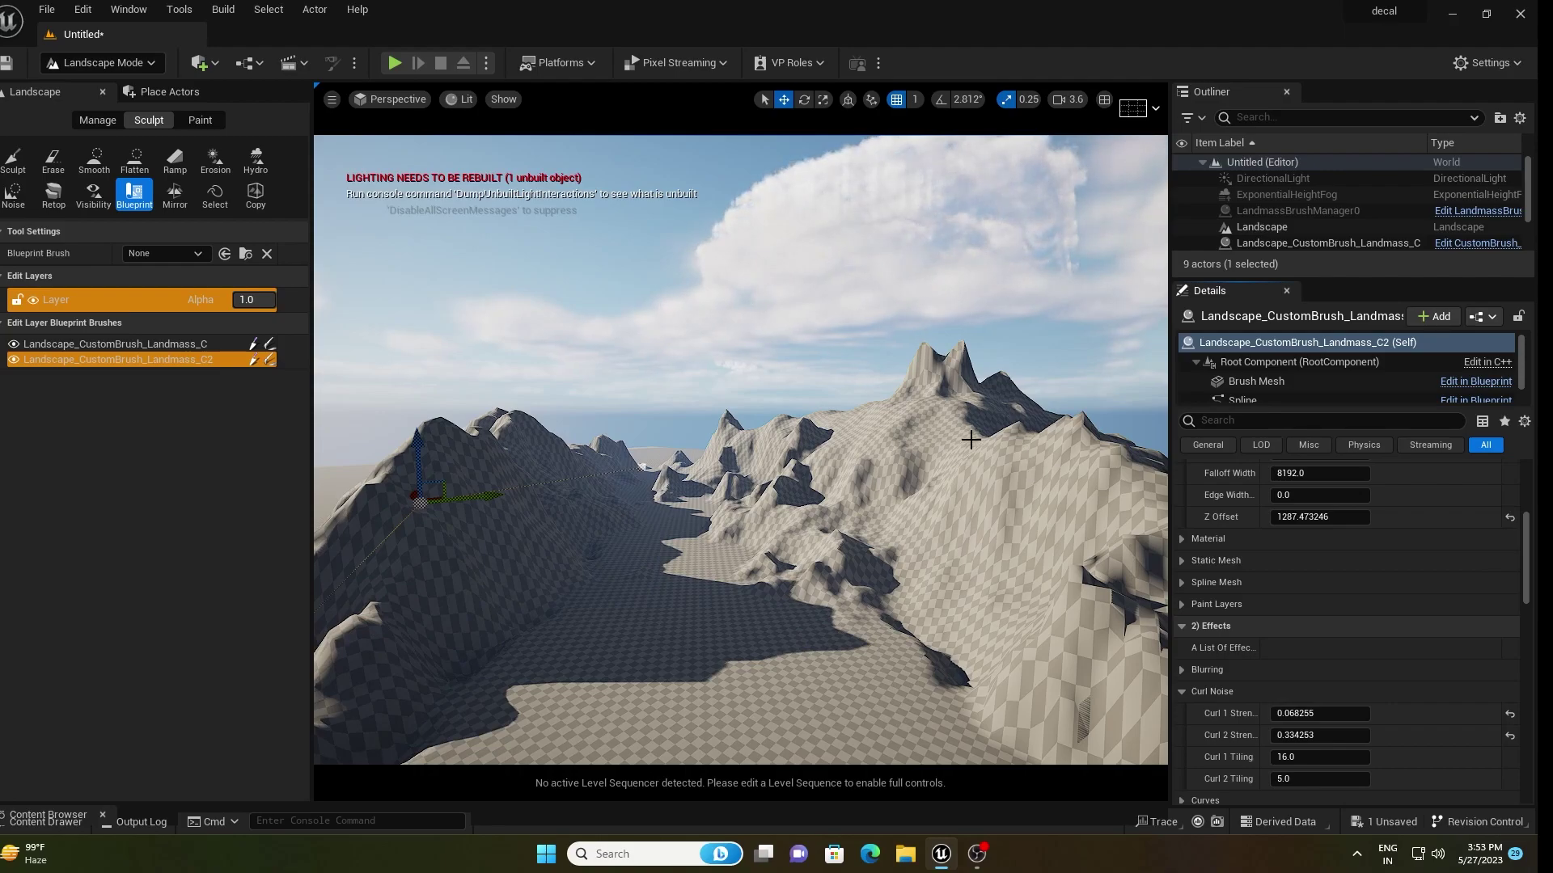
- Raise the duplicated brush's selected spline point to heighten that end of the second mountain
right_click_drag(822, 378, 869, 402)
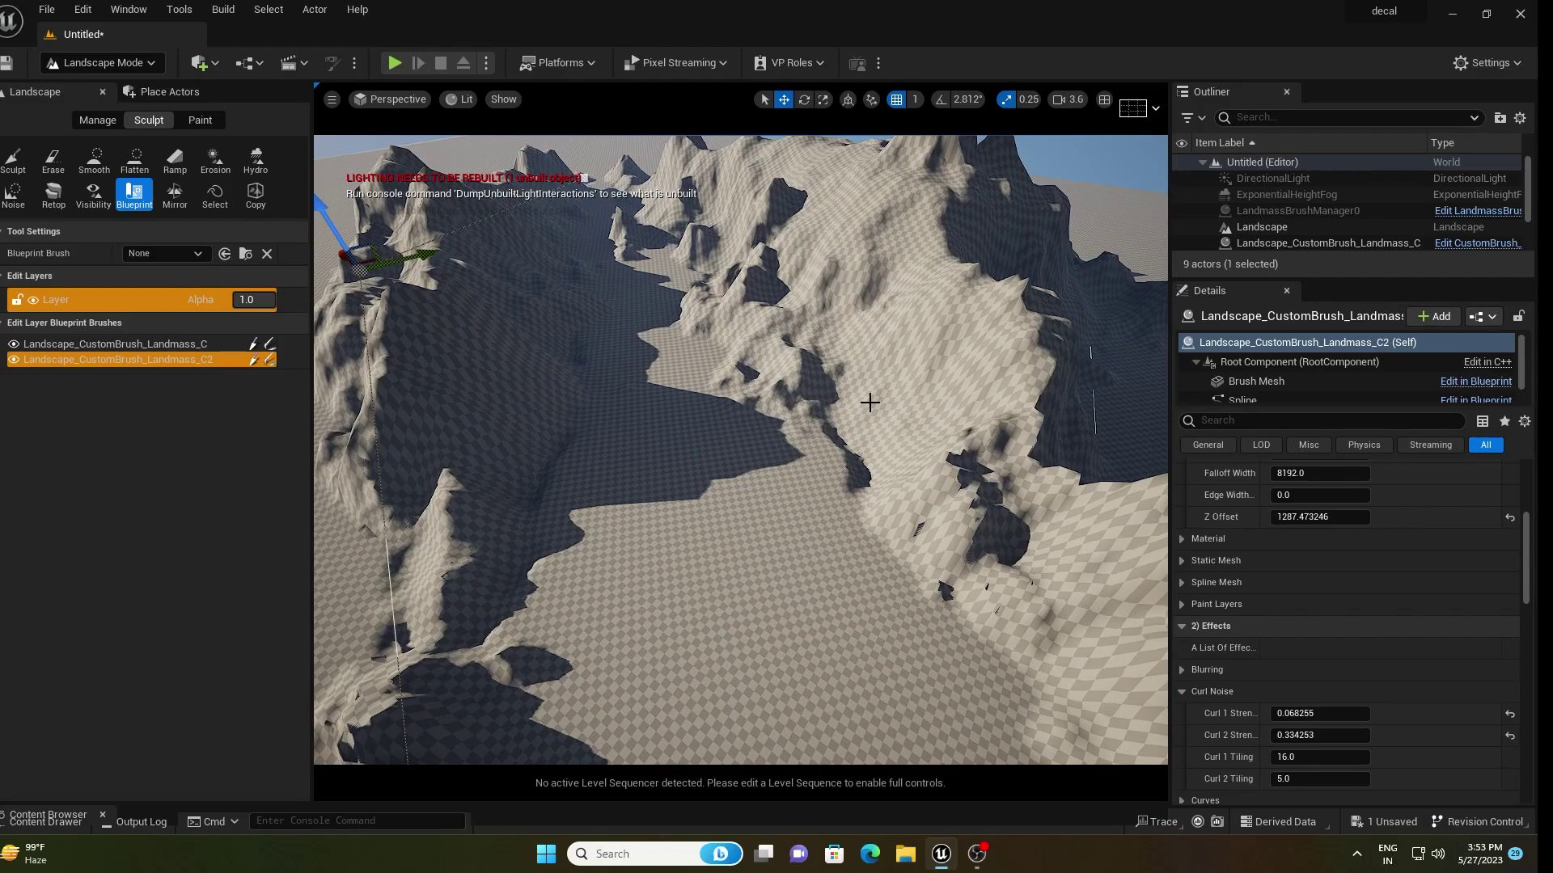
key("q")
right_click_drag(869, 402, 792, 584)
scroll(870, 207, "up", 3)
key("e")
key("q")
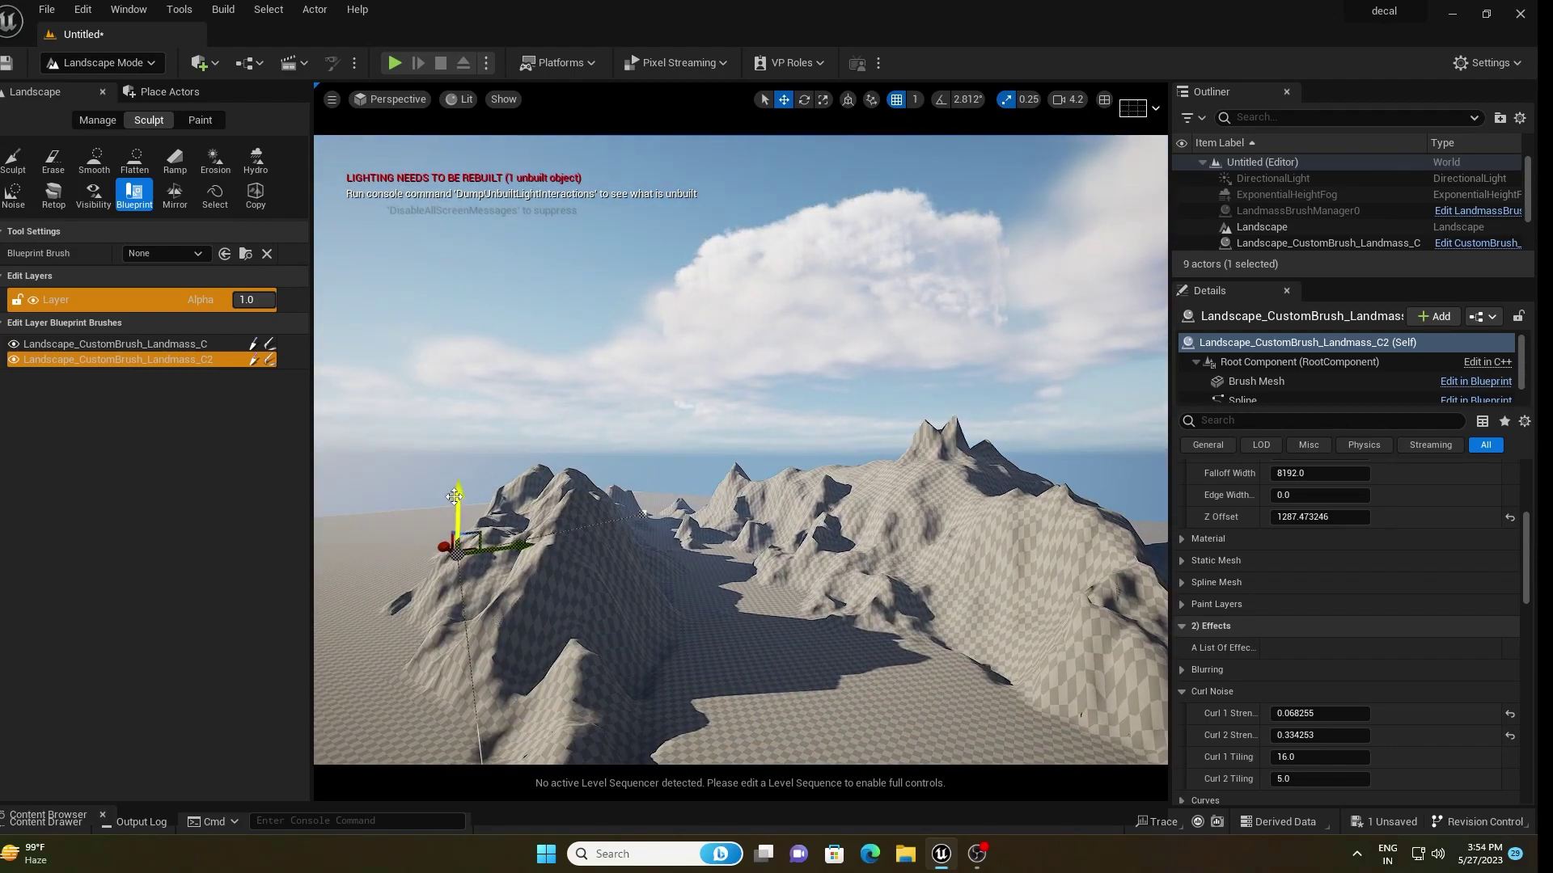
left_click_drag(455, 497, 461, 458)
right_click_drag(712, 541, 659, 596)
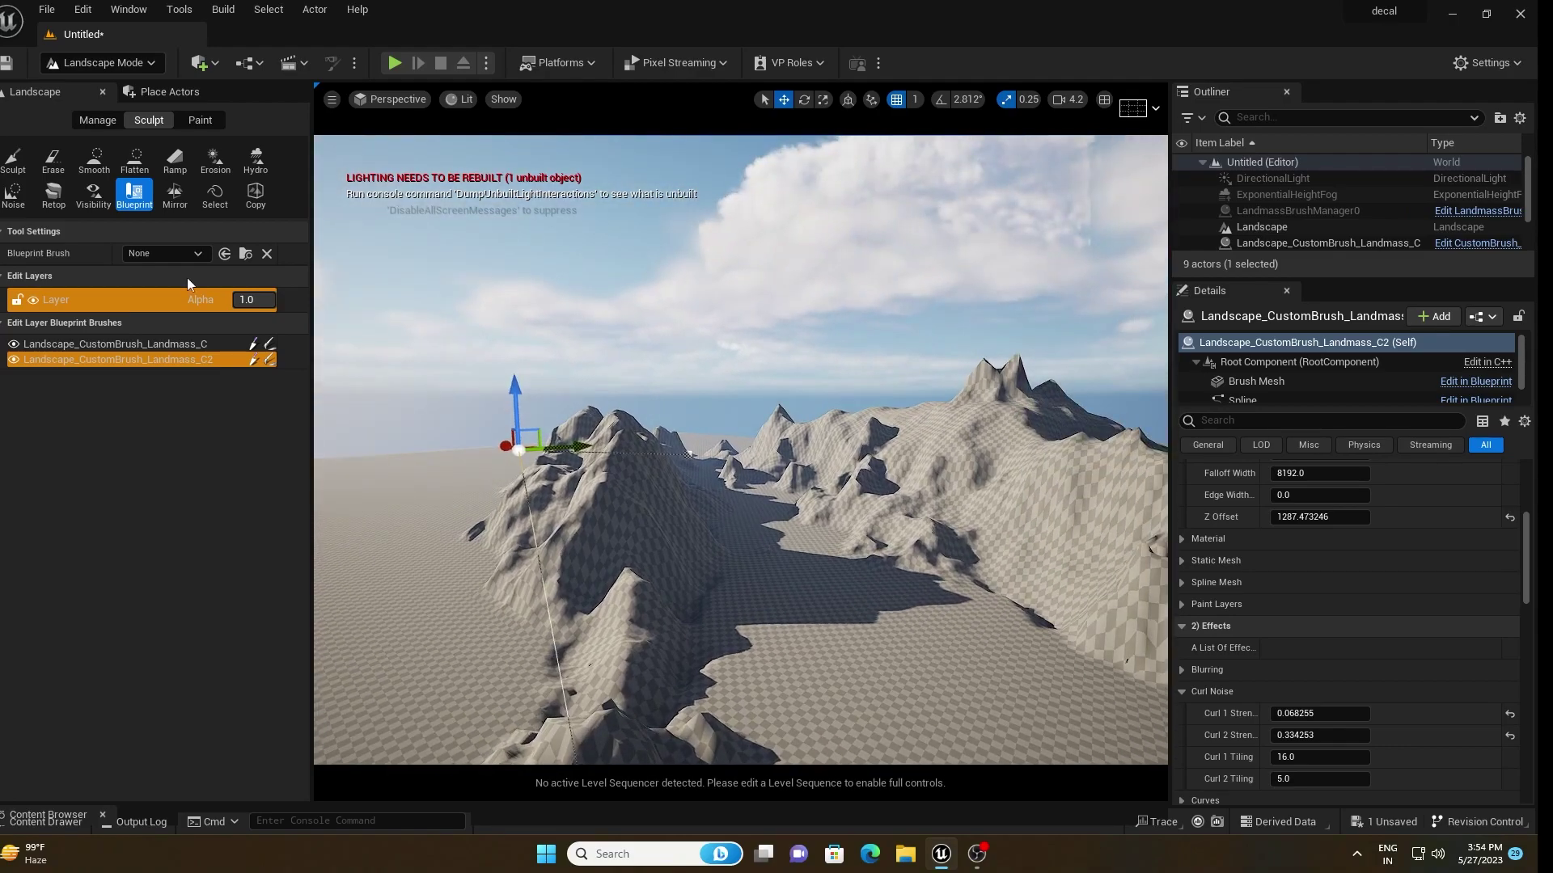
- Switch the editor to Selection mode and open Quixel Bridge
left_click(134, 63)
left_click(130, 85)
left_click(196, 63)
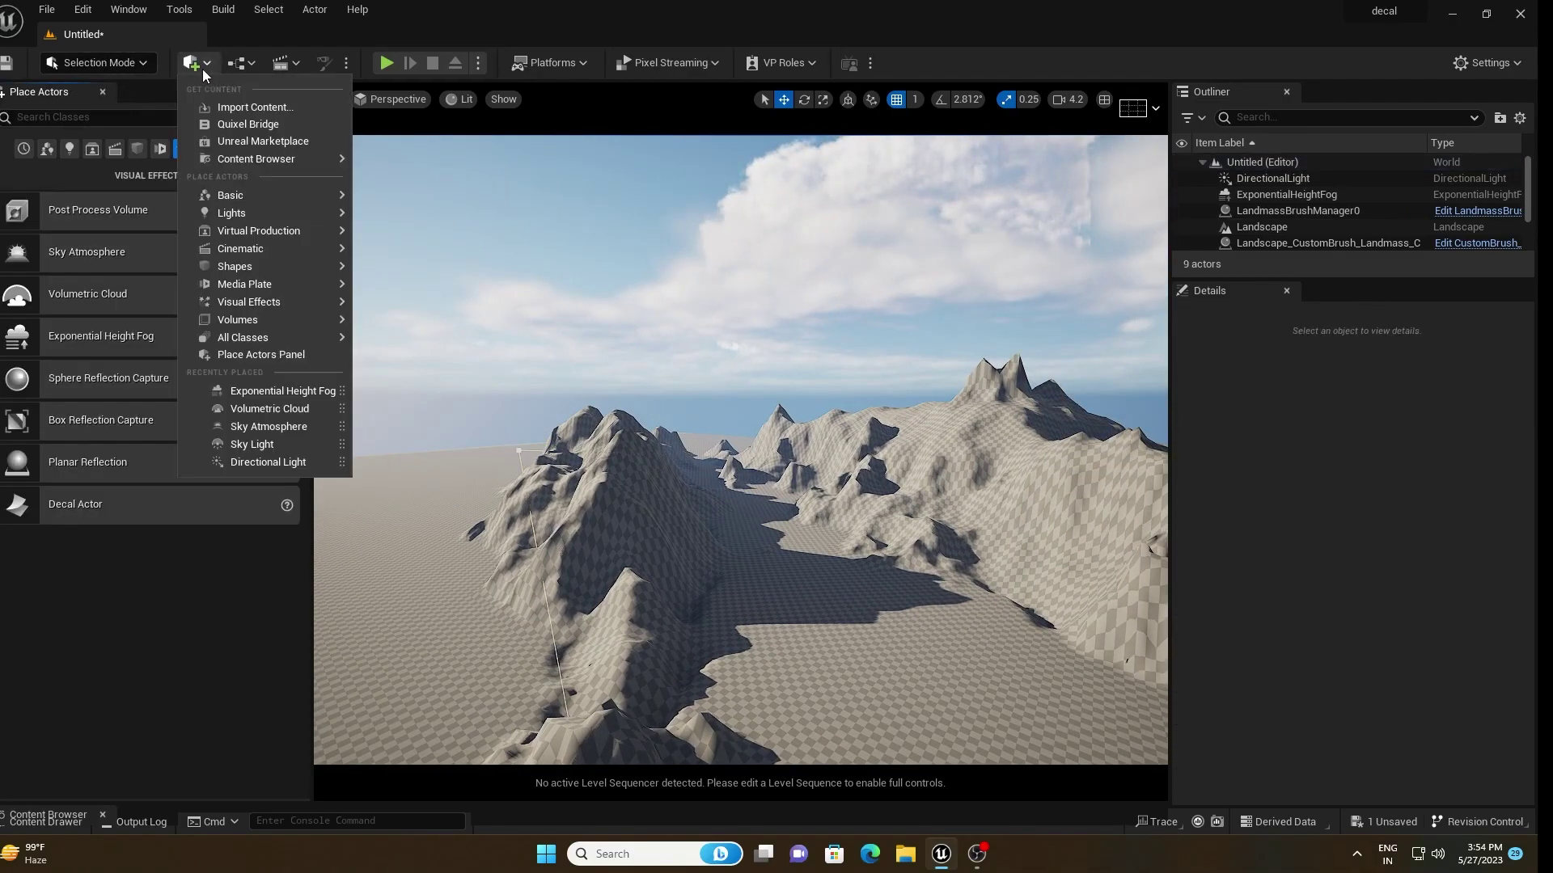
left_click(235, 124)
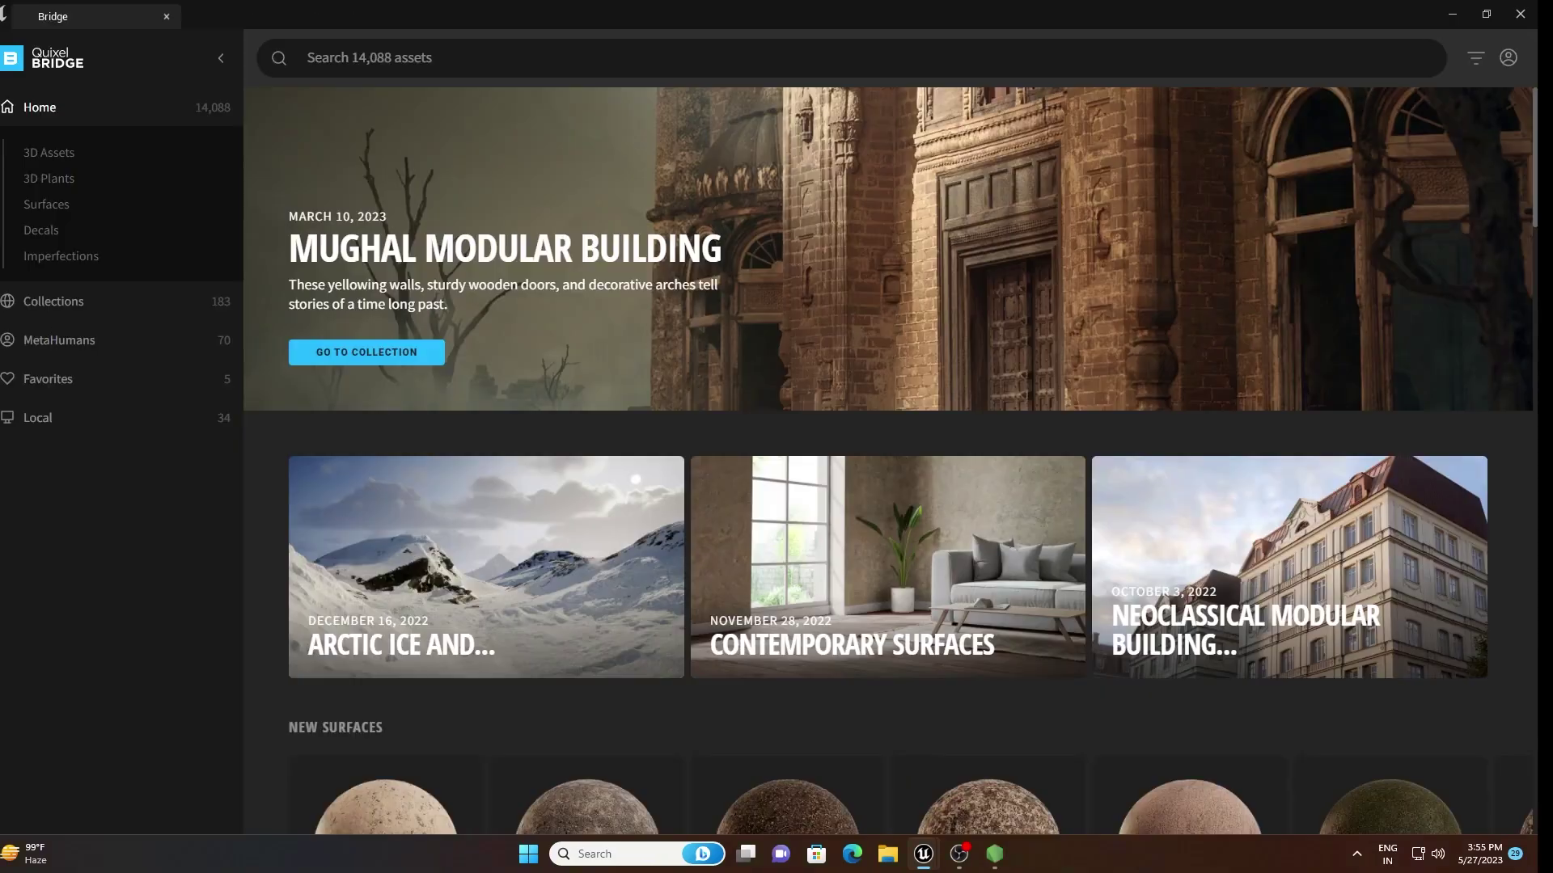
- Select the local Megascans beach cliffs, Nordic Beach Rock Formation, Cracked Nordic Beach Cliff and Mossy Forest Floor, and choose their download quality
left_click(37, 206)
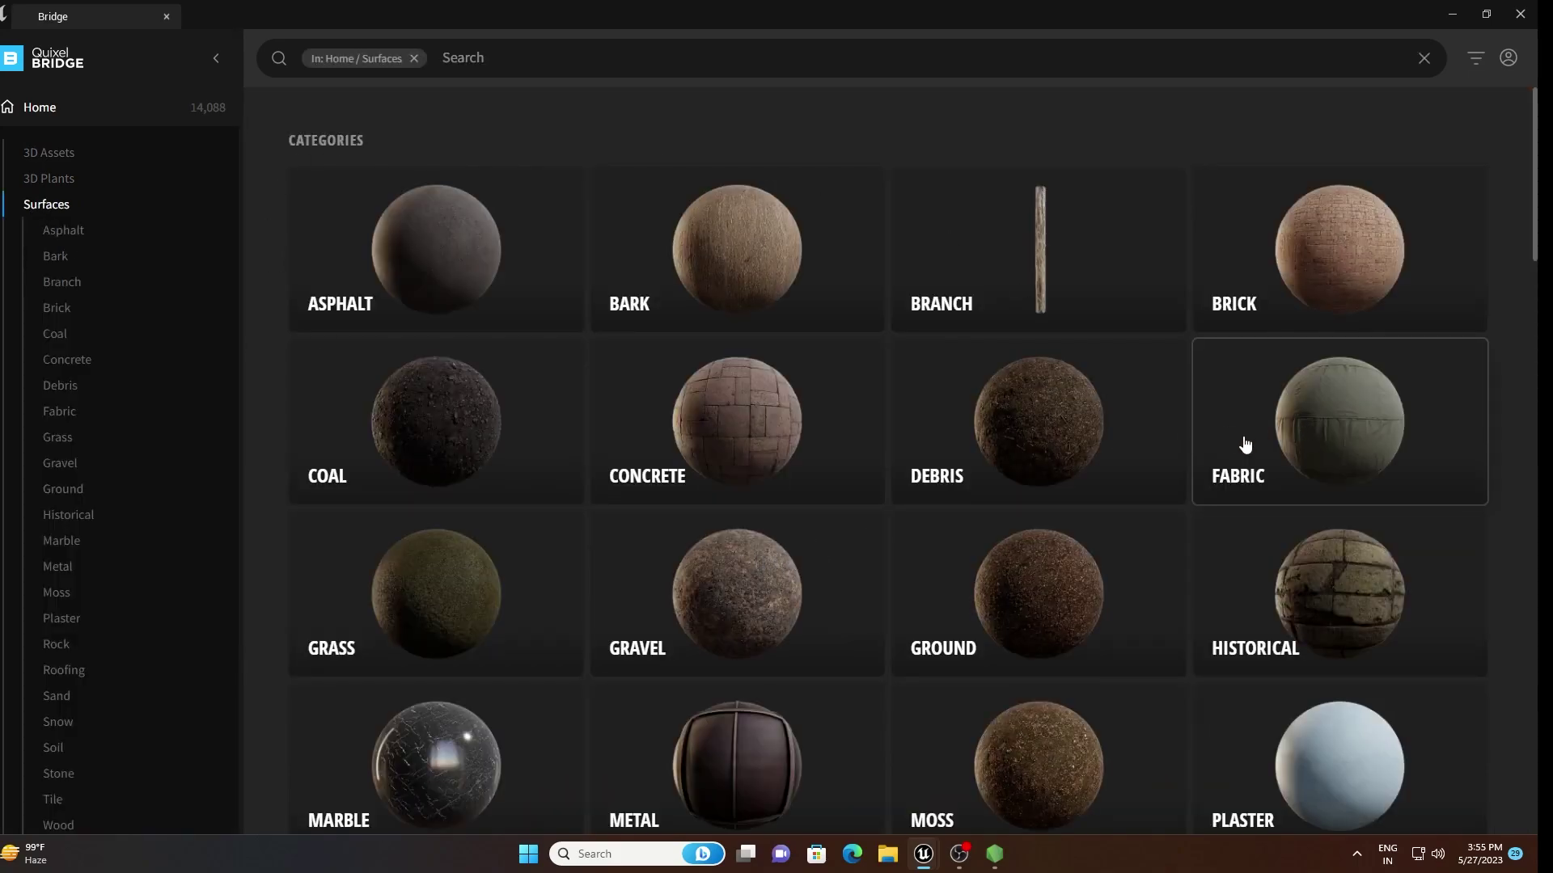
scroll(1234, 451, "down", 5)
scroll(1232, 456, "up", 2)
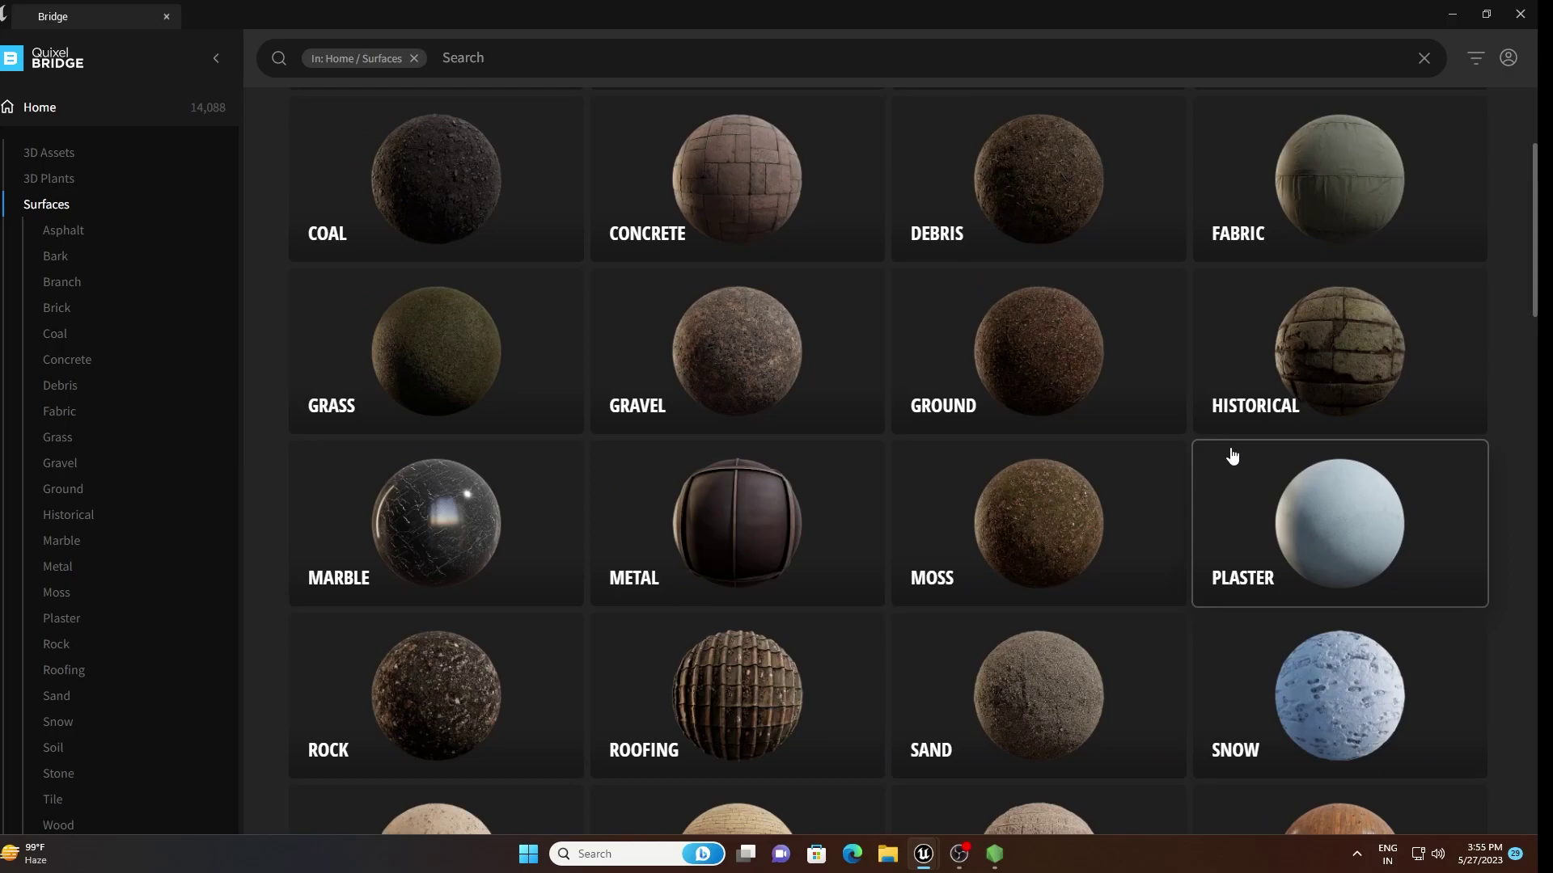
scroll(1268, 409, "up", 3)
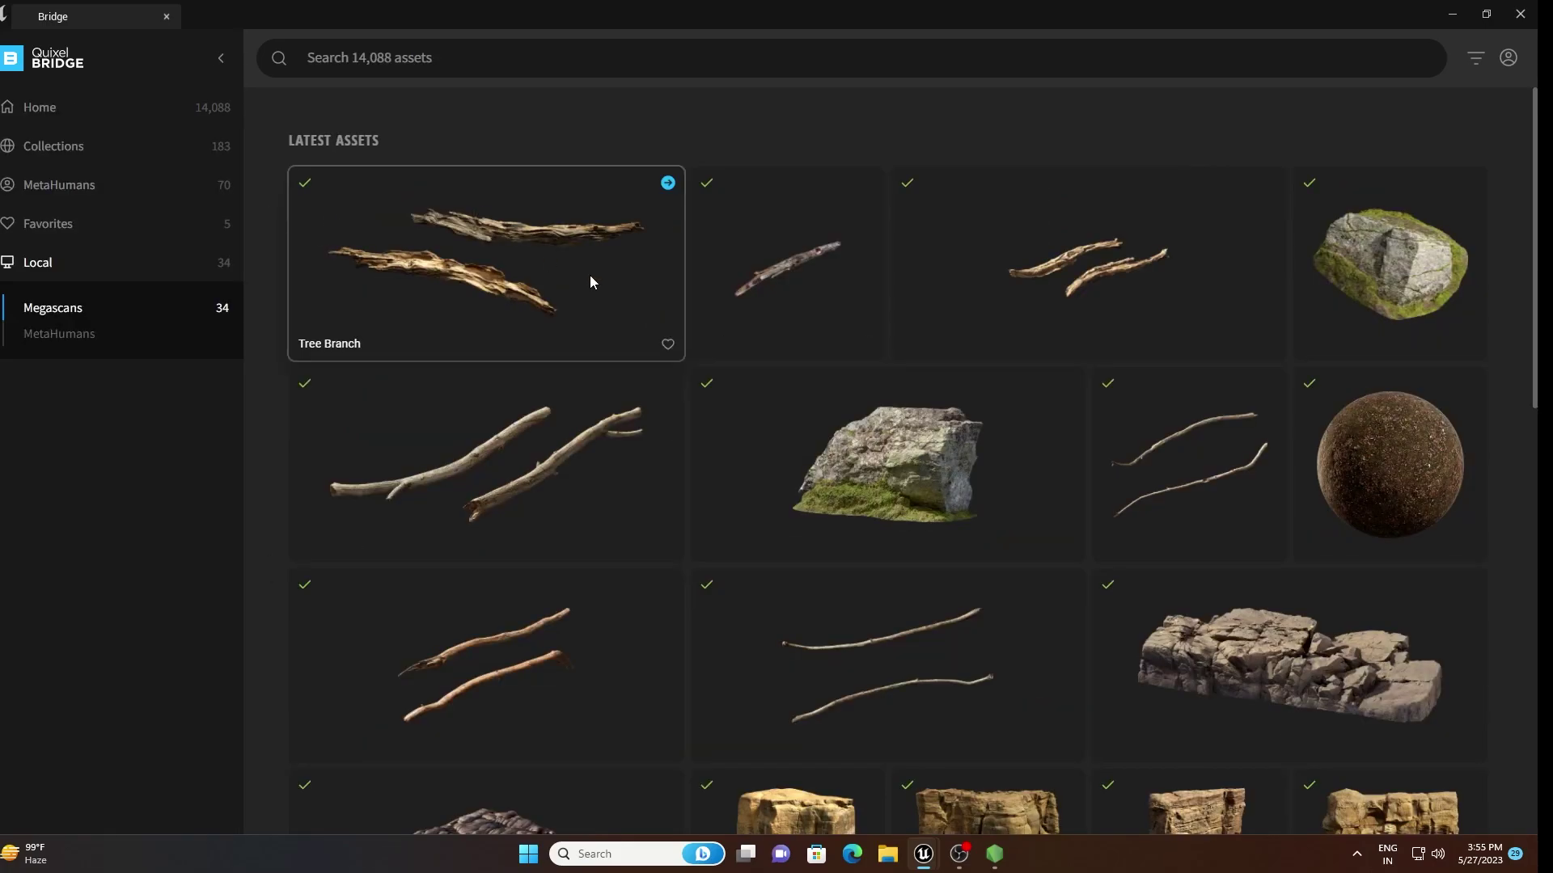
scroll(1070, 462, "down", 3)
scroll(1399, 360, "up", 2)
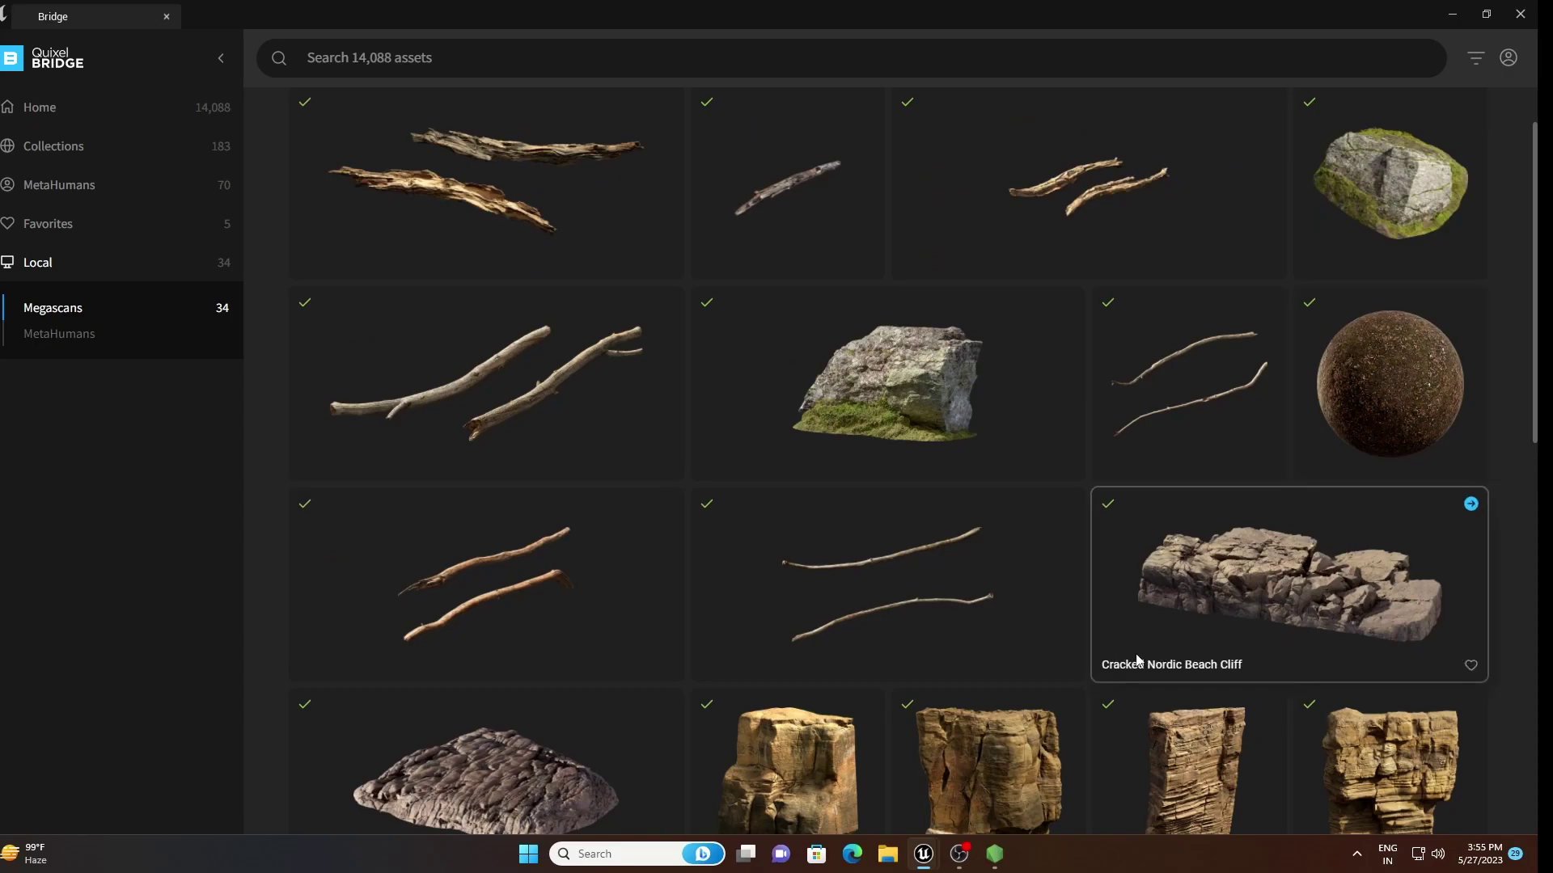
scroll(1132, 550, "down", 3)
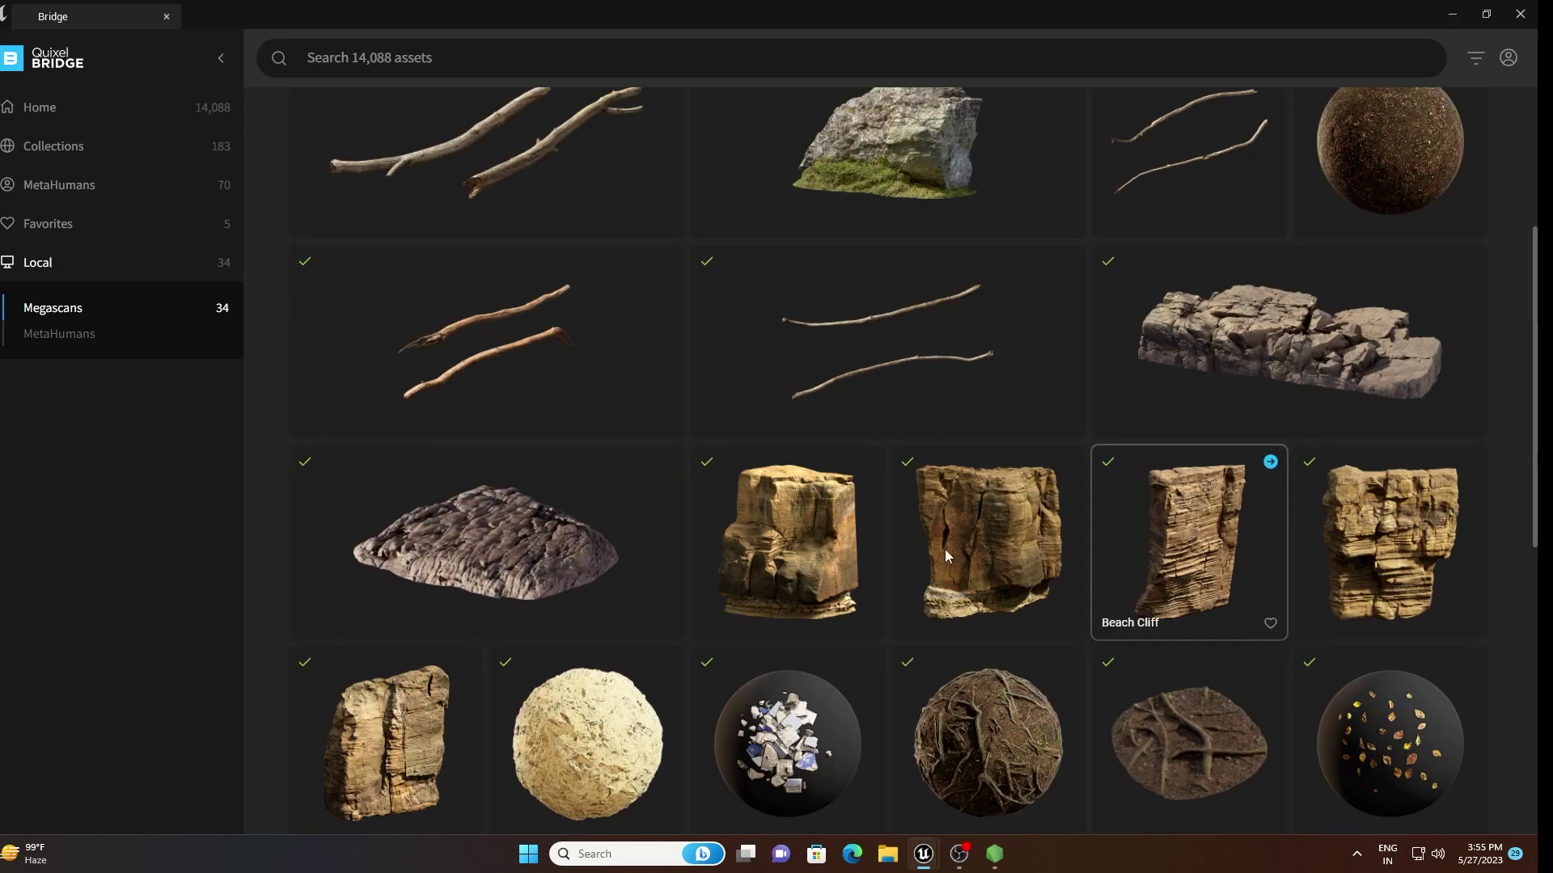
scroll(914, 566, "down", 2)
left_click(404, 566, "shift")
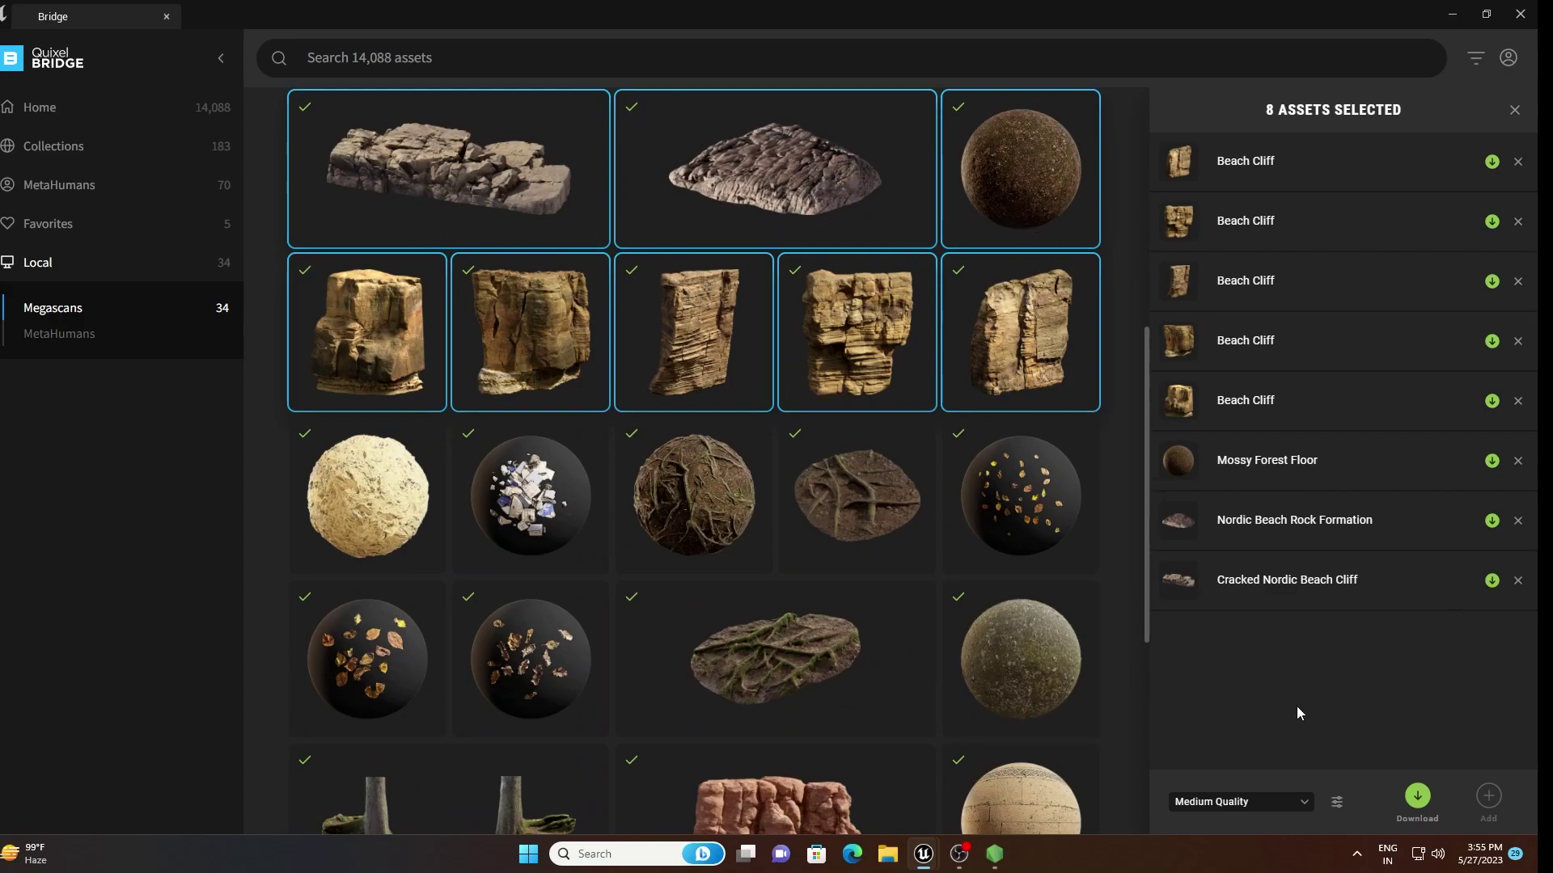
left_click(1262, 804)
left_click(1260, 769)
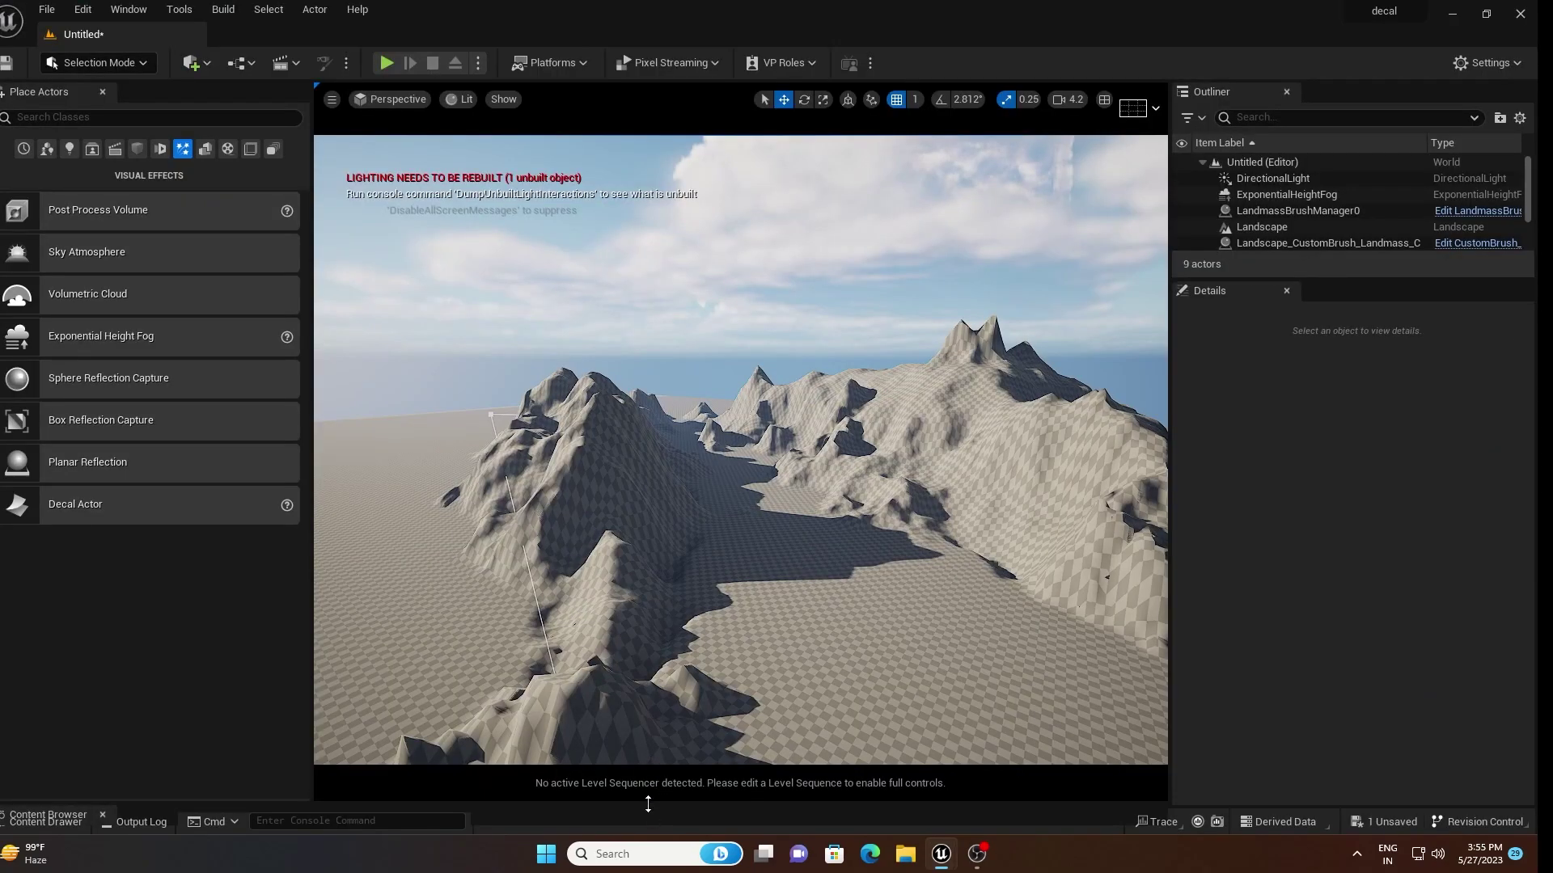
- Back in Unreal Editor, enlarge the Content Browser and open the Mossy_Forest_Floor folder under Megascans Surfaces
left_click_drag(648, 805, 661, 483)
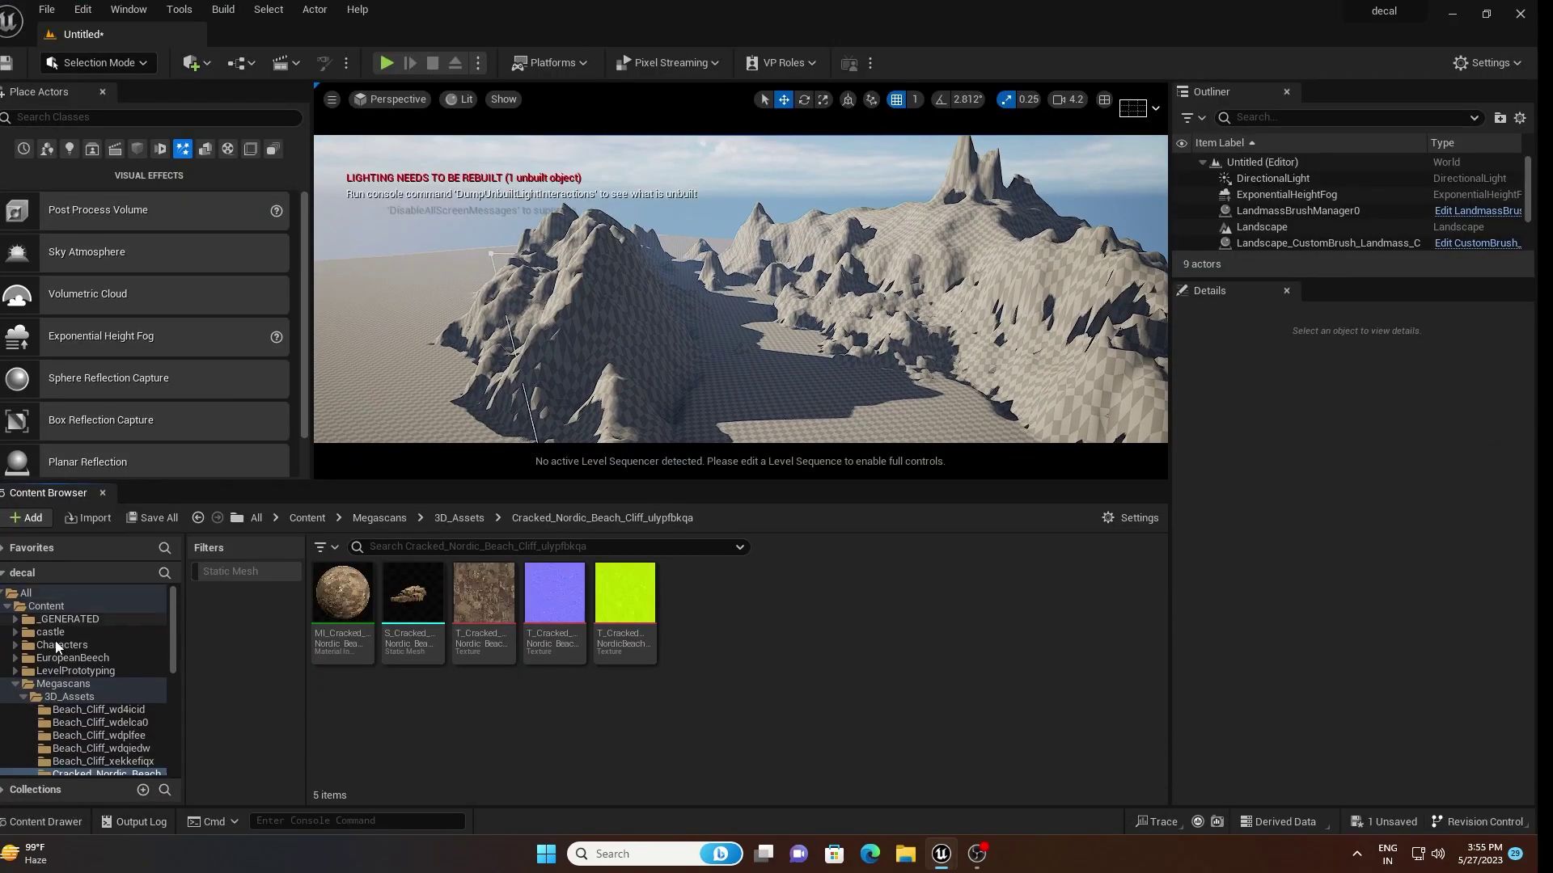
left_click(61, 696)
left_click(24, 696)
left_click(63, 710)
left_click(68, 724)
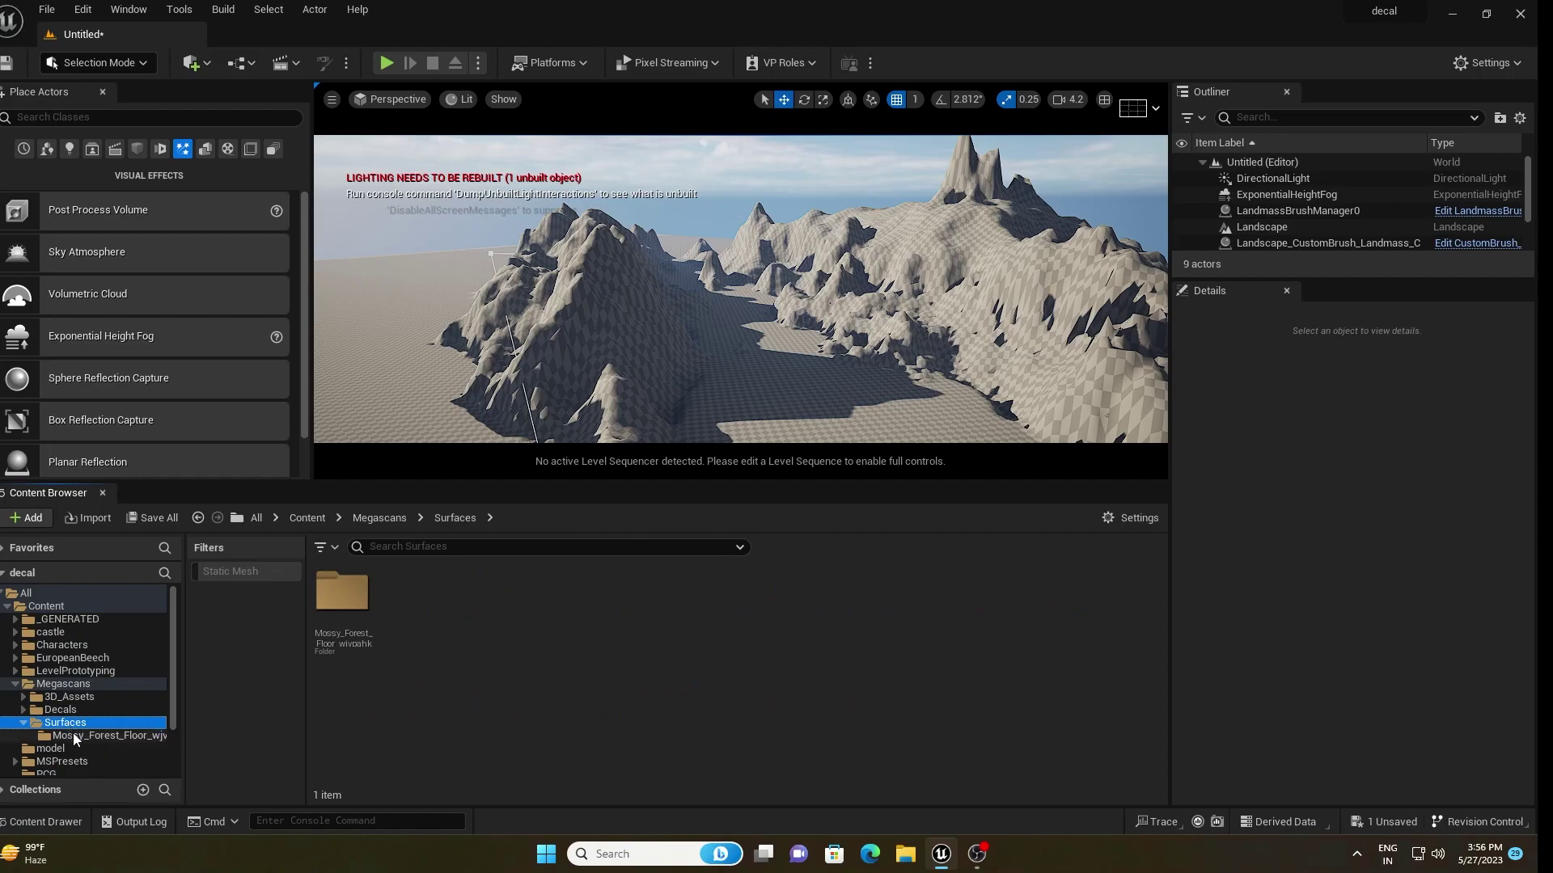
left_click(89, 735)
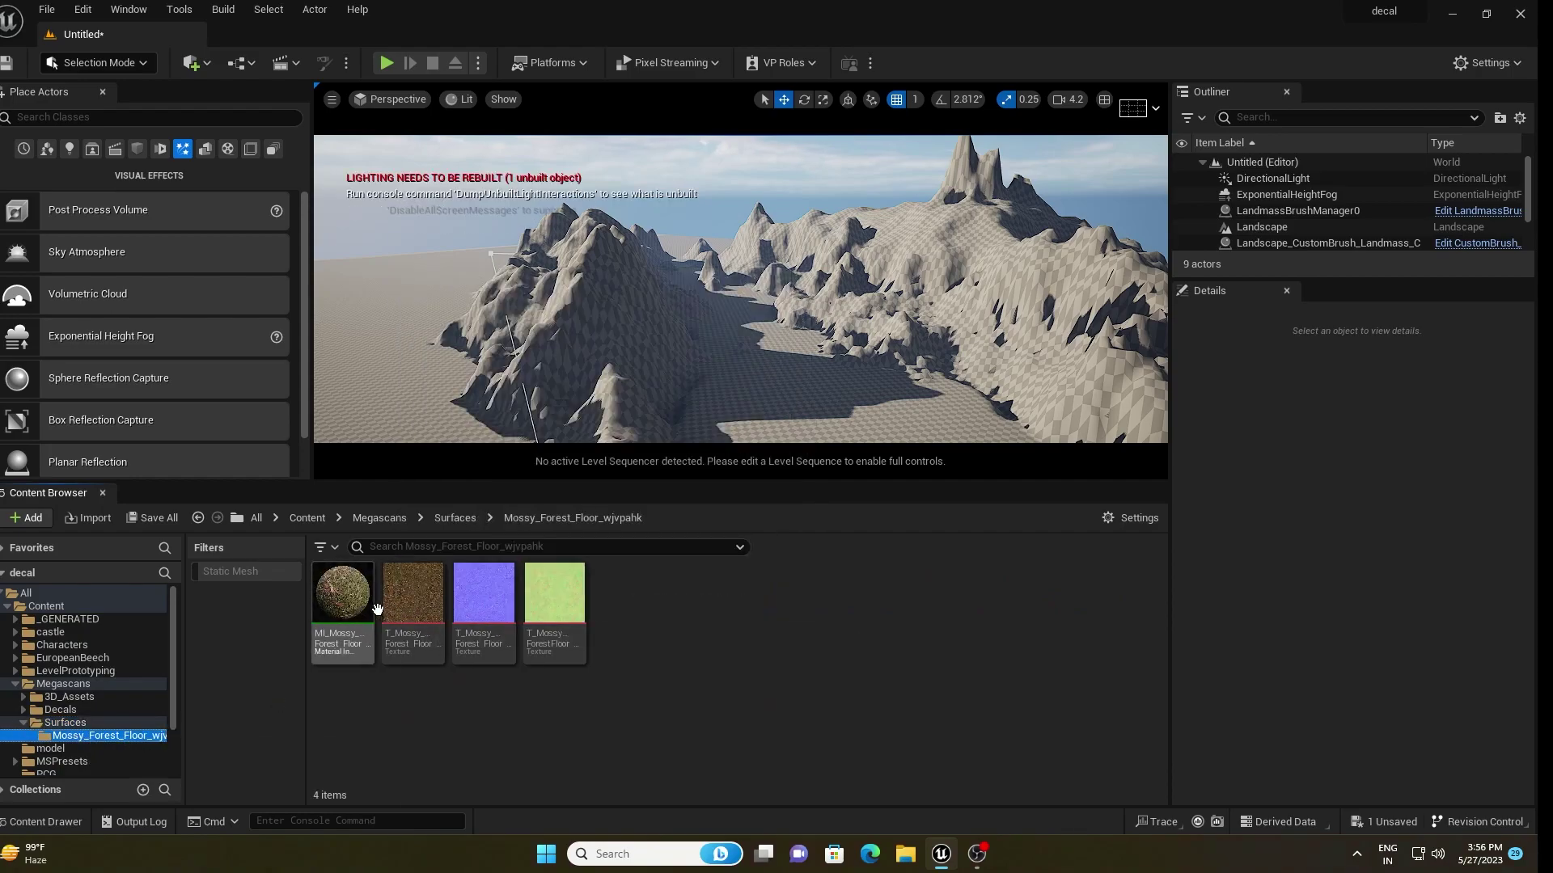
- Assign the Mossy Forest Floor material instance as the landscape's material and inspect it across the valley and mountains
left_click(765, 372)
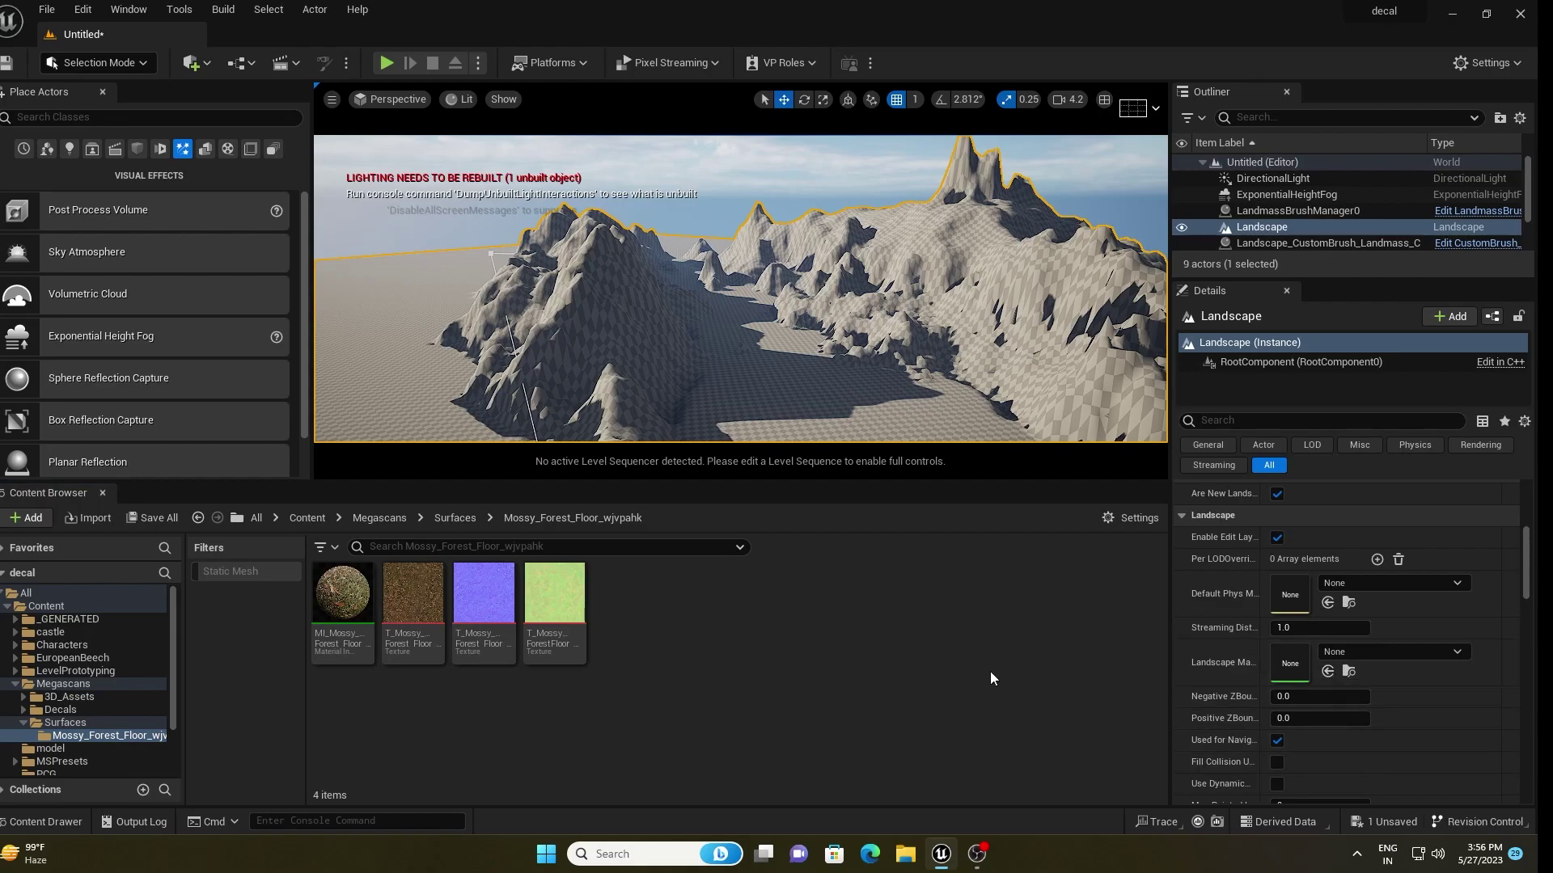
left_click_drag(336, 611, 1289, 660)
key("w")
right_click_drag(817, 307, 816, 380)
right_click_drag(789, 250, 763, 296)
key("w")
right_click_drag(731, 372, 754, 329)
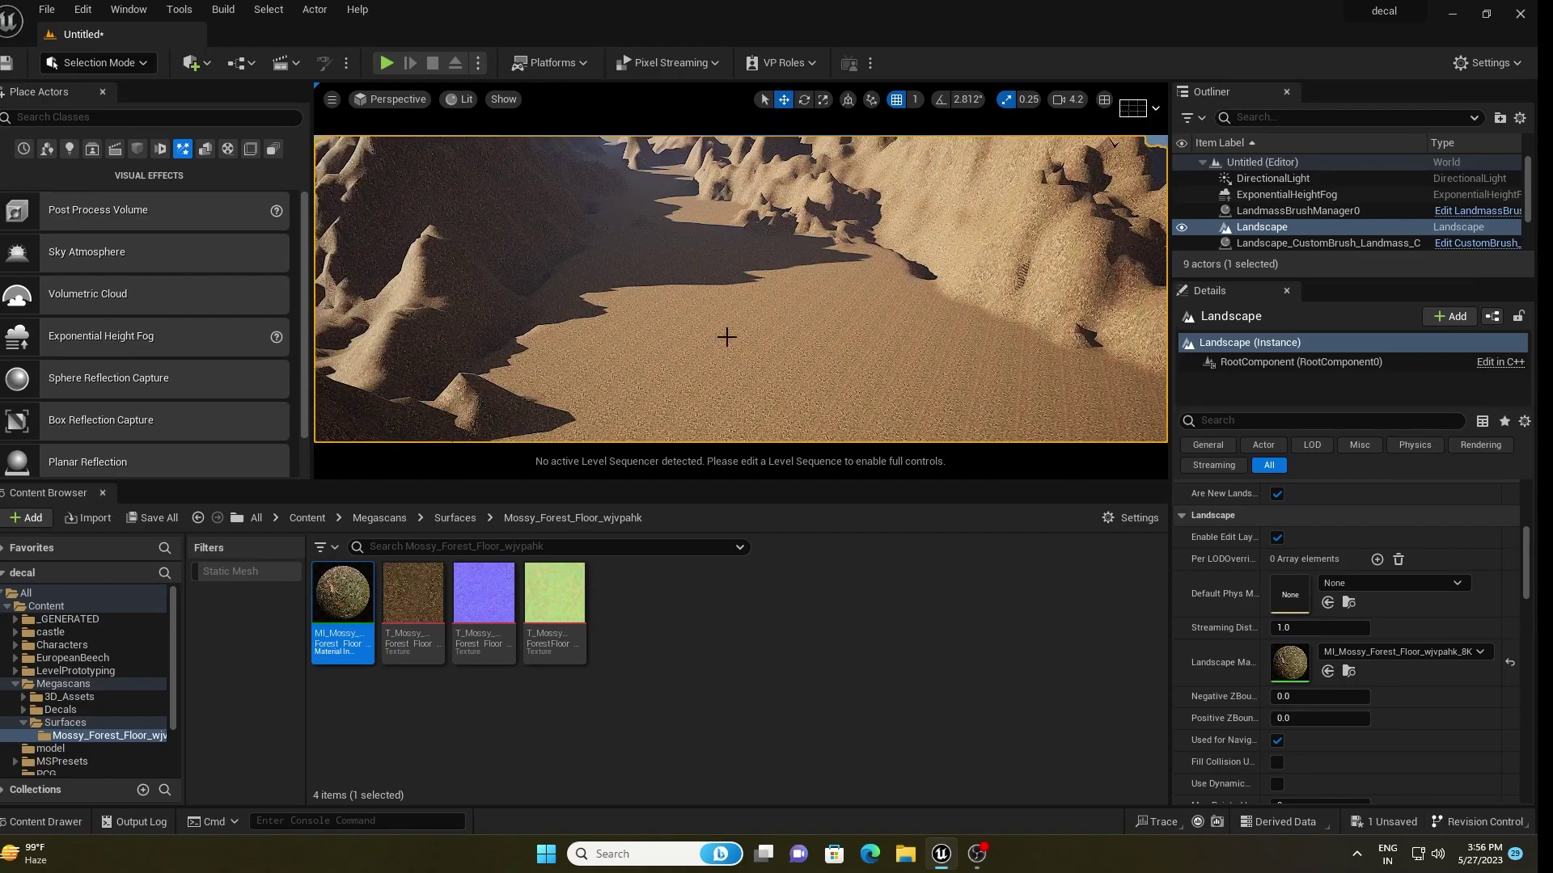
mouse_move(726, 337)
right_mouse_down()
mouse_move(733, 380)
mouse_move(746, 348)
mouse_move(721, 327)
right_mouse_up()
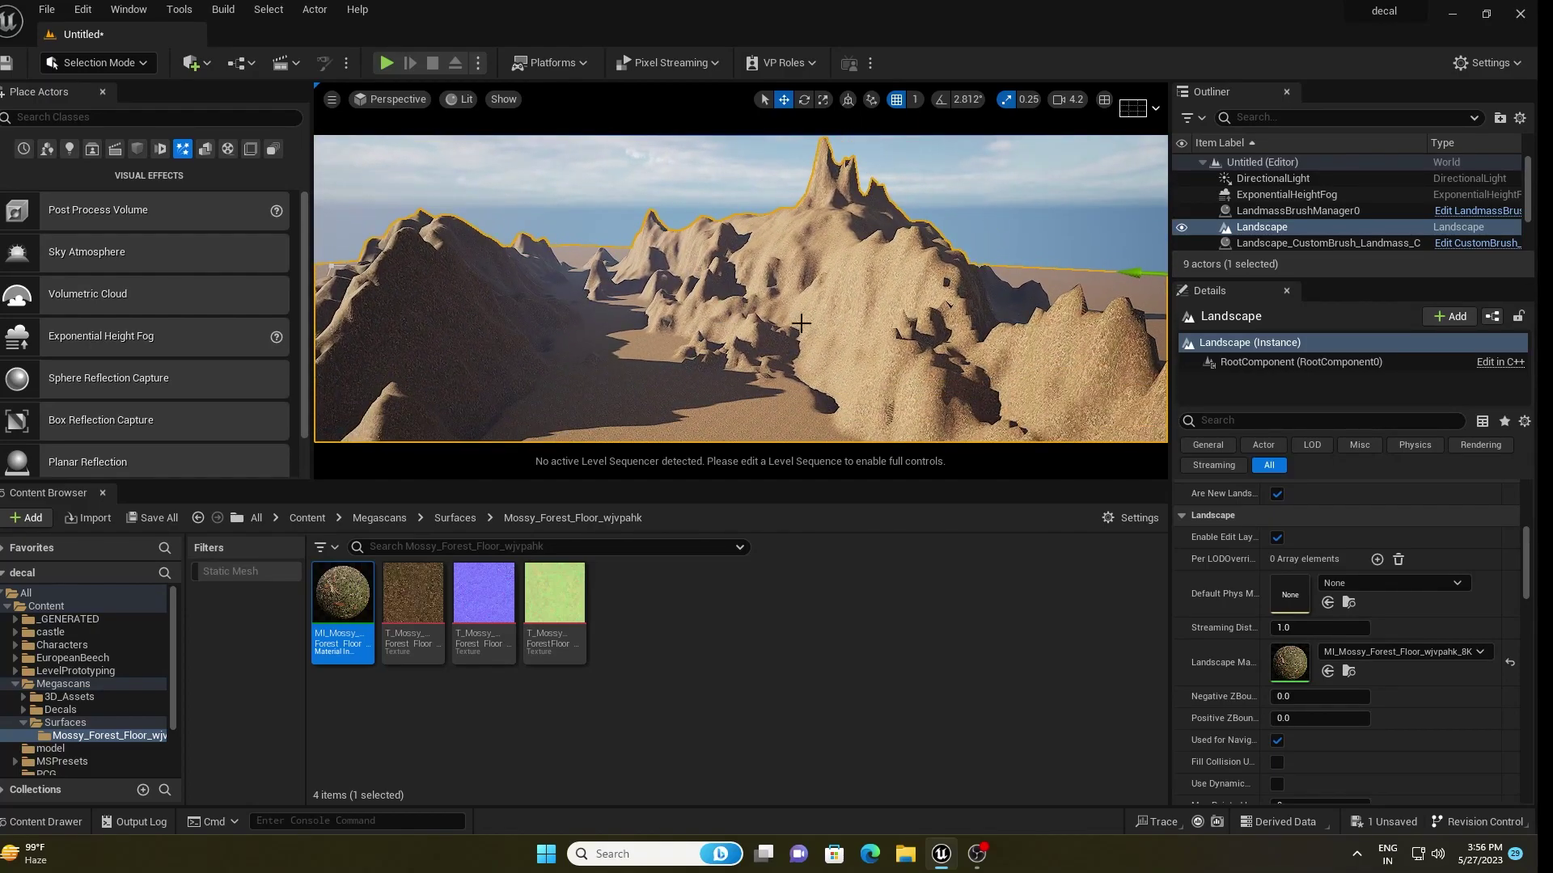
right_click_drag(689, 258, 728, 212)
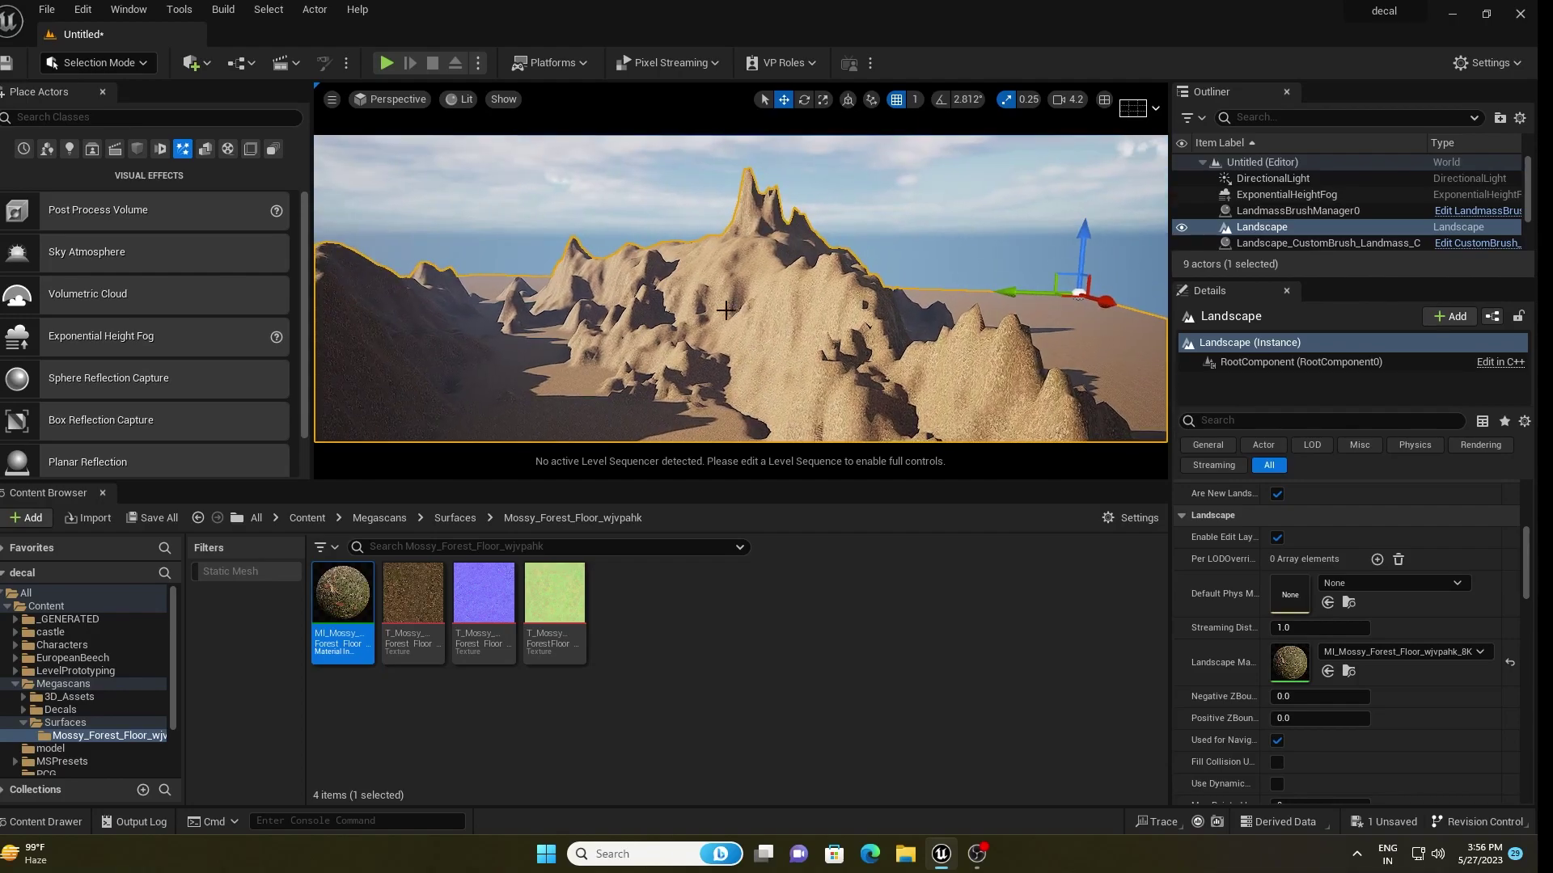
- Shrink the Content Browser, return to Landscape mode and adjust the original mountain brush's Curl 1 Strength
left_click_drag(714, 480, 713, 719)
left_click(97, 62)
left_click(93, 104)
scroll(1263, 664, "down", 10)
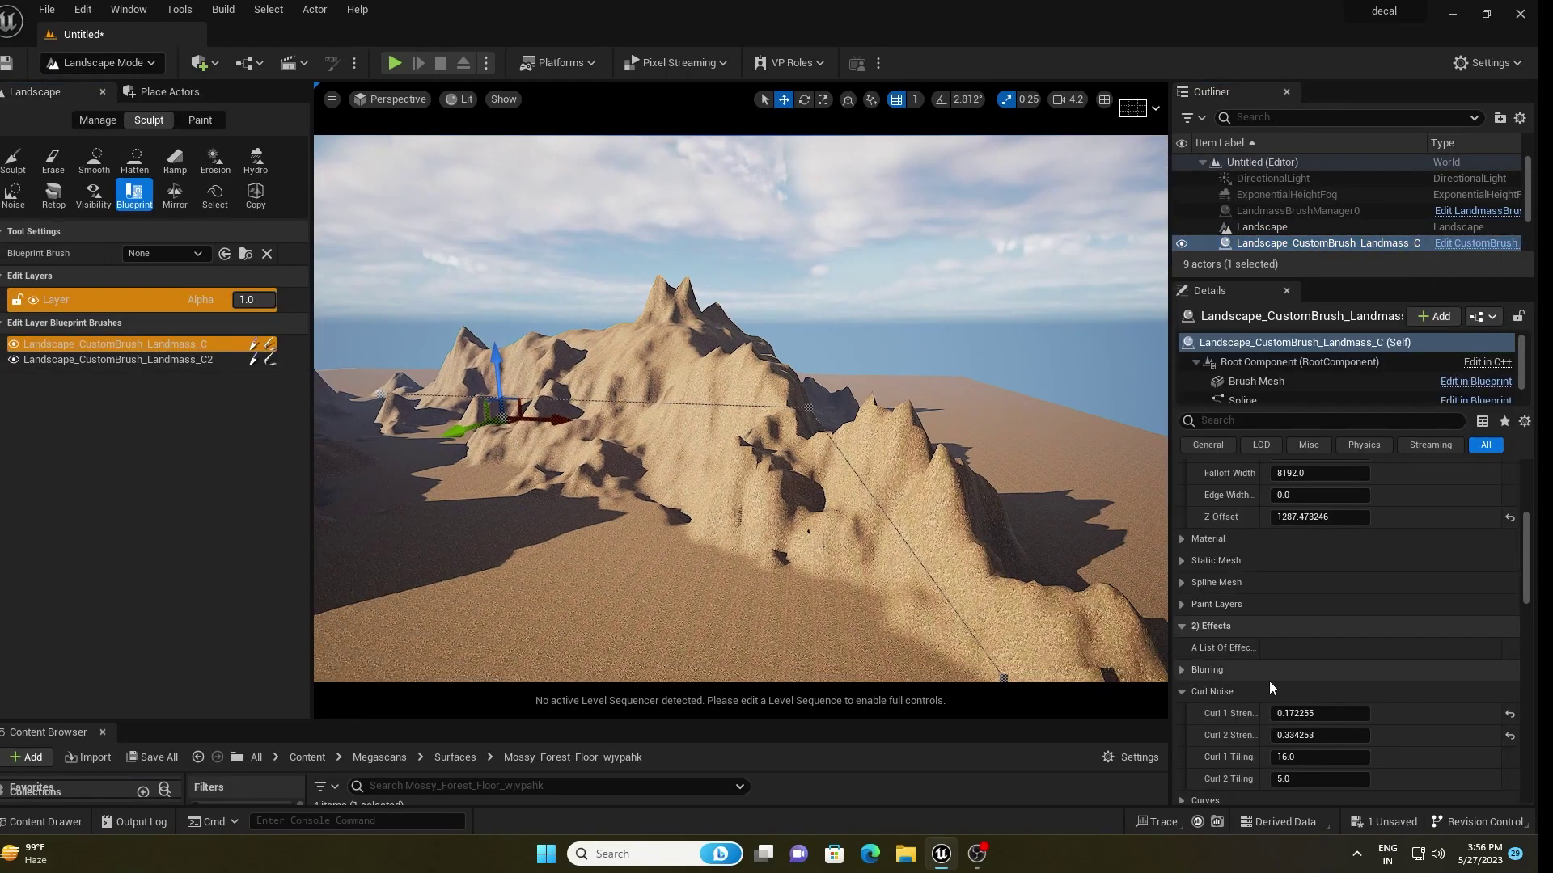
left_click_drag(1325, 717, 1391, 717)
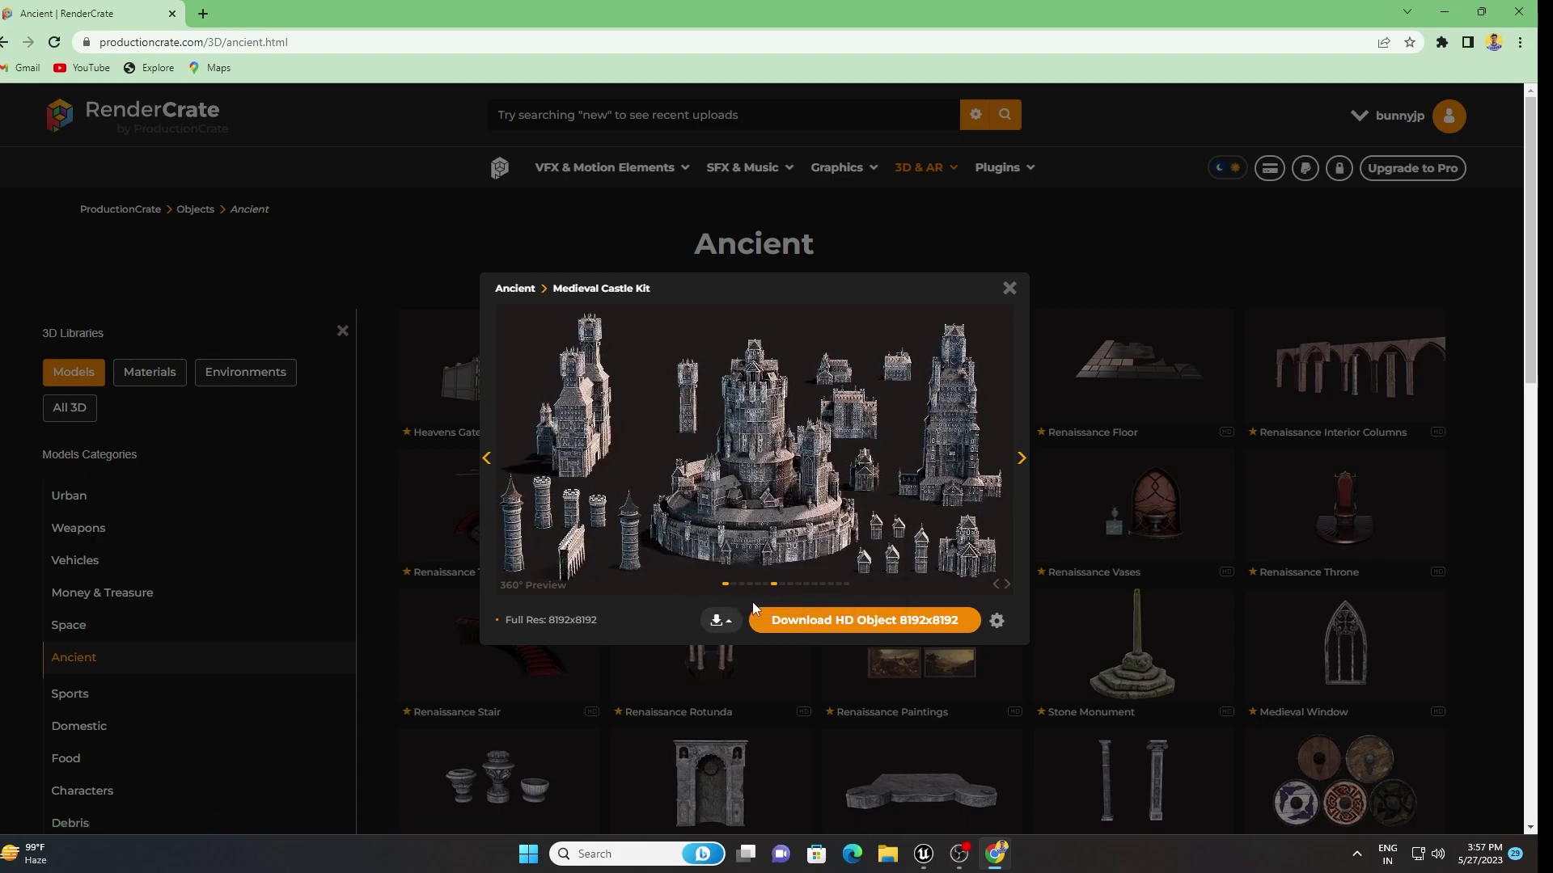
- Leave the RenderCrate Medieval Castle Kit page for Unreal Editor and open the castle Content folder in an enlarged Content Browser
mouse_move(718, 623)
left_click(1444, 12)
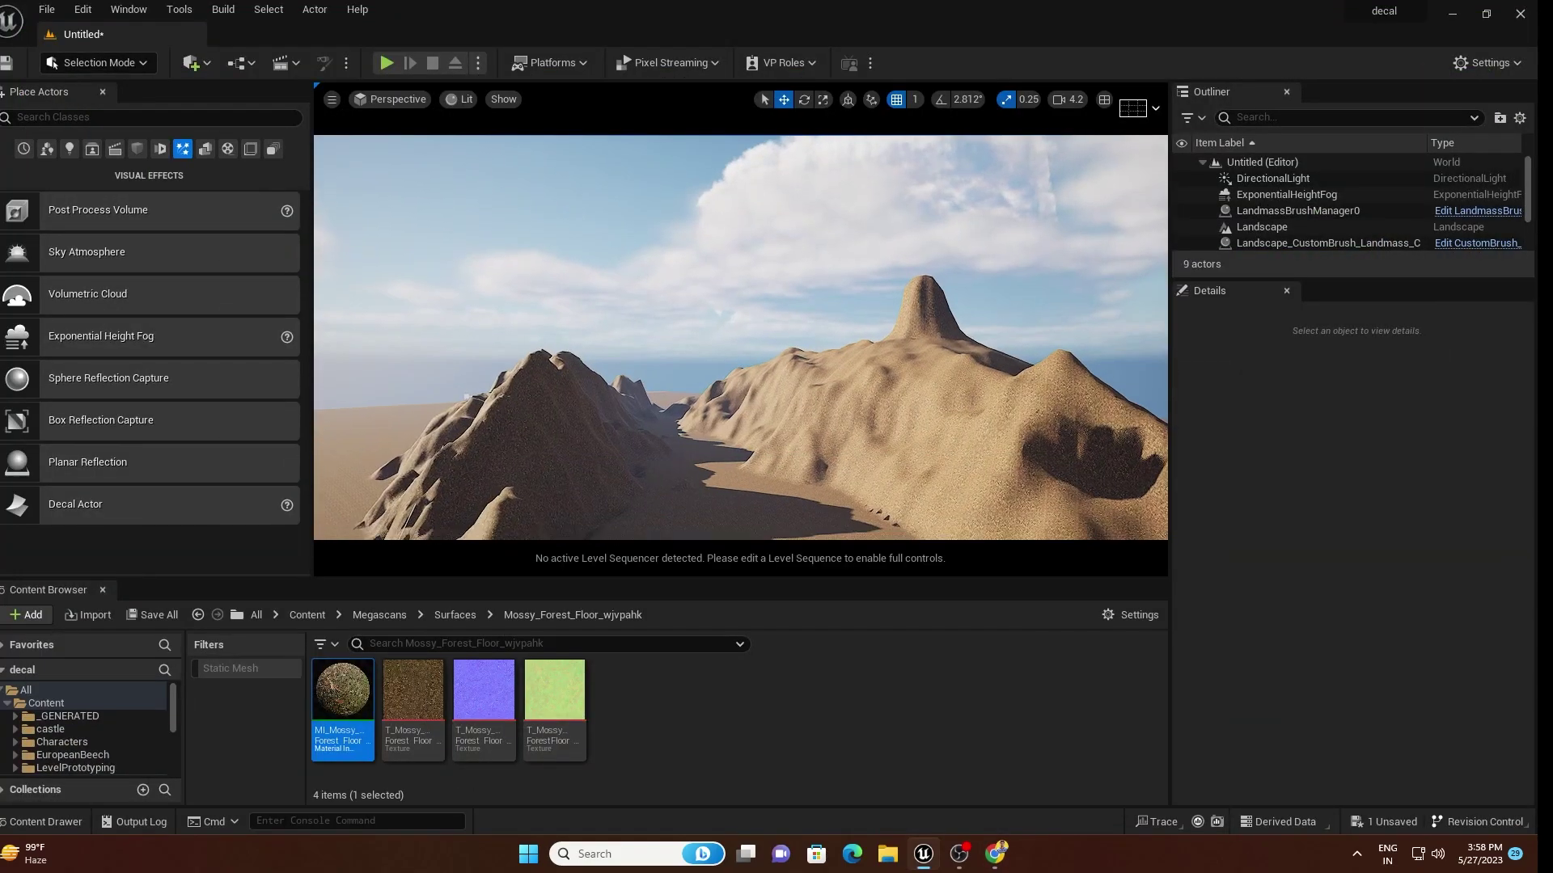
left_click_drag(508, 579, 507, 453)
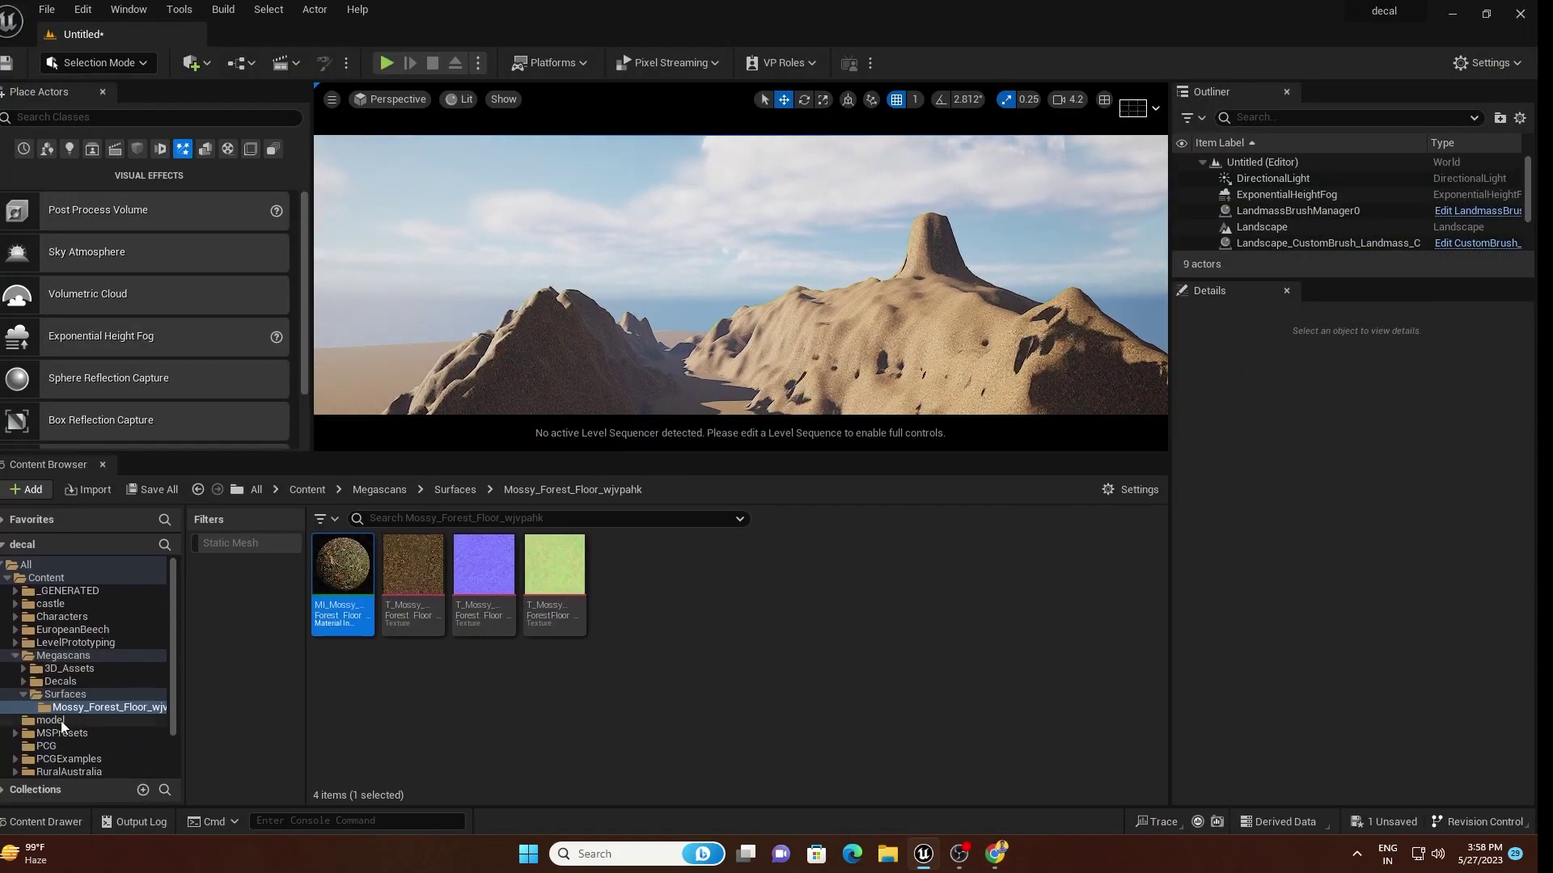
left_click(15, 655)
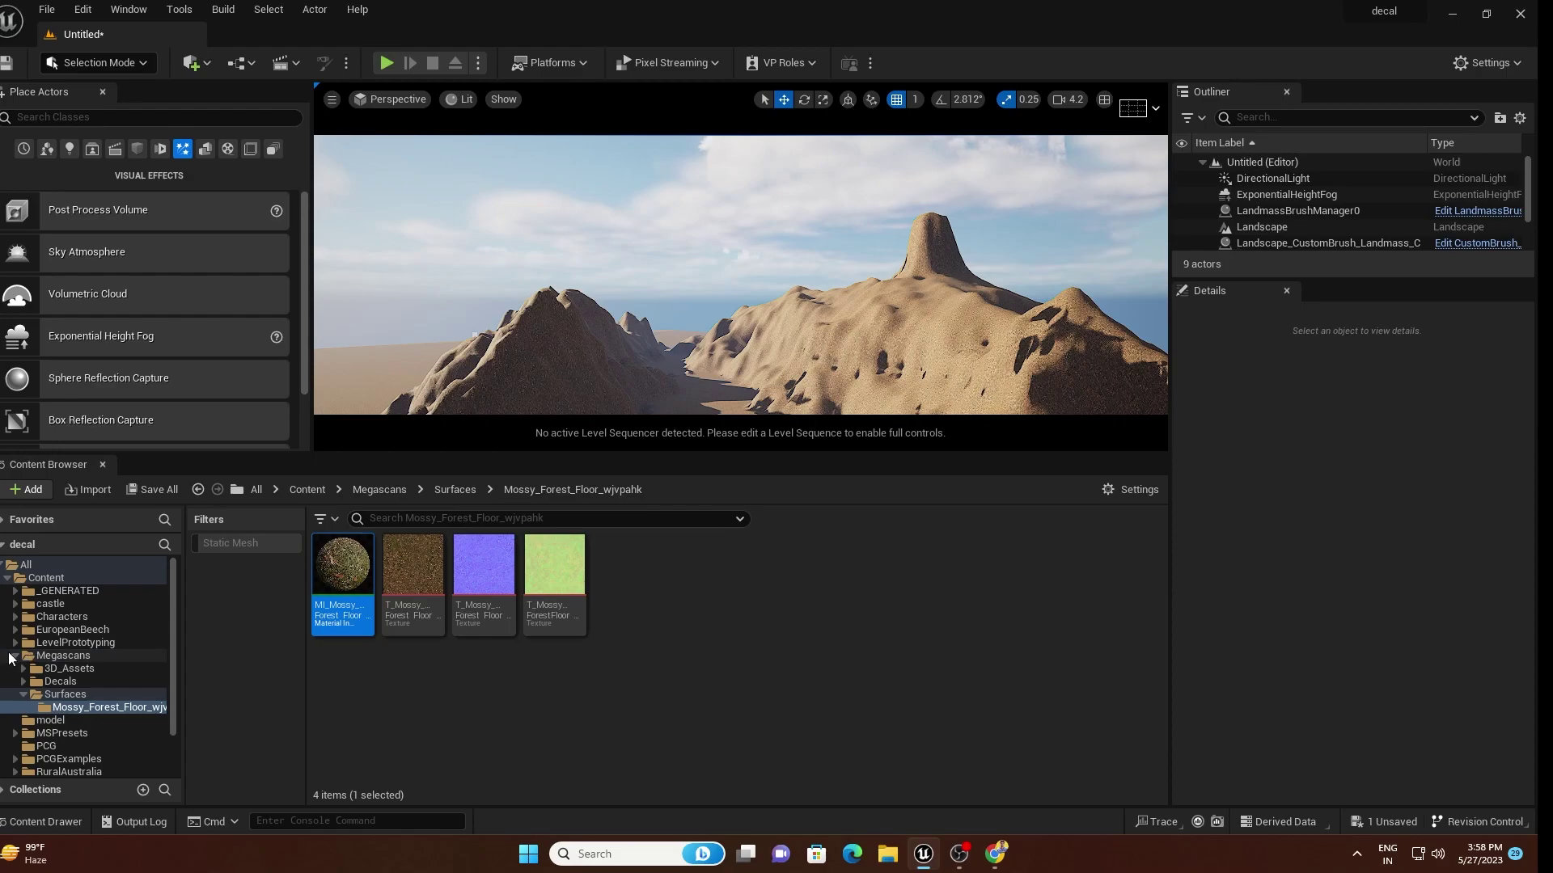
left_click(48, 603)
double_click(341, 564)
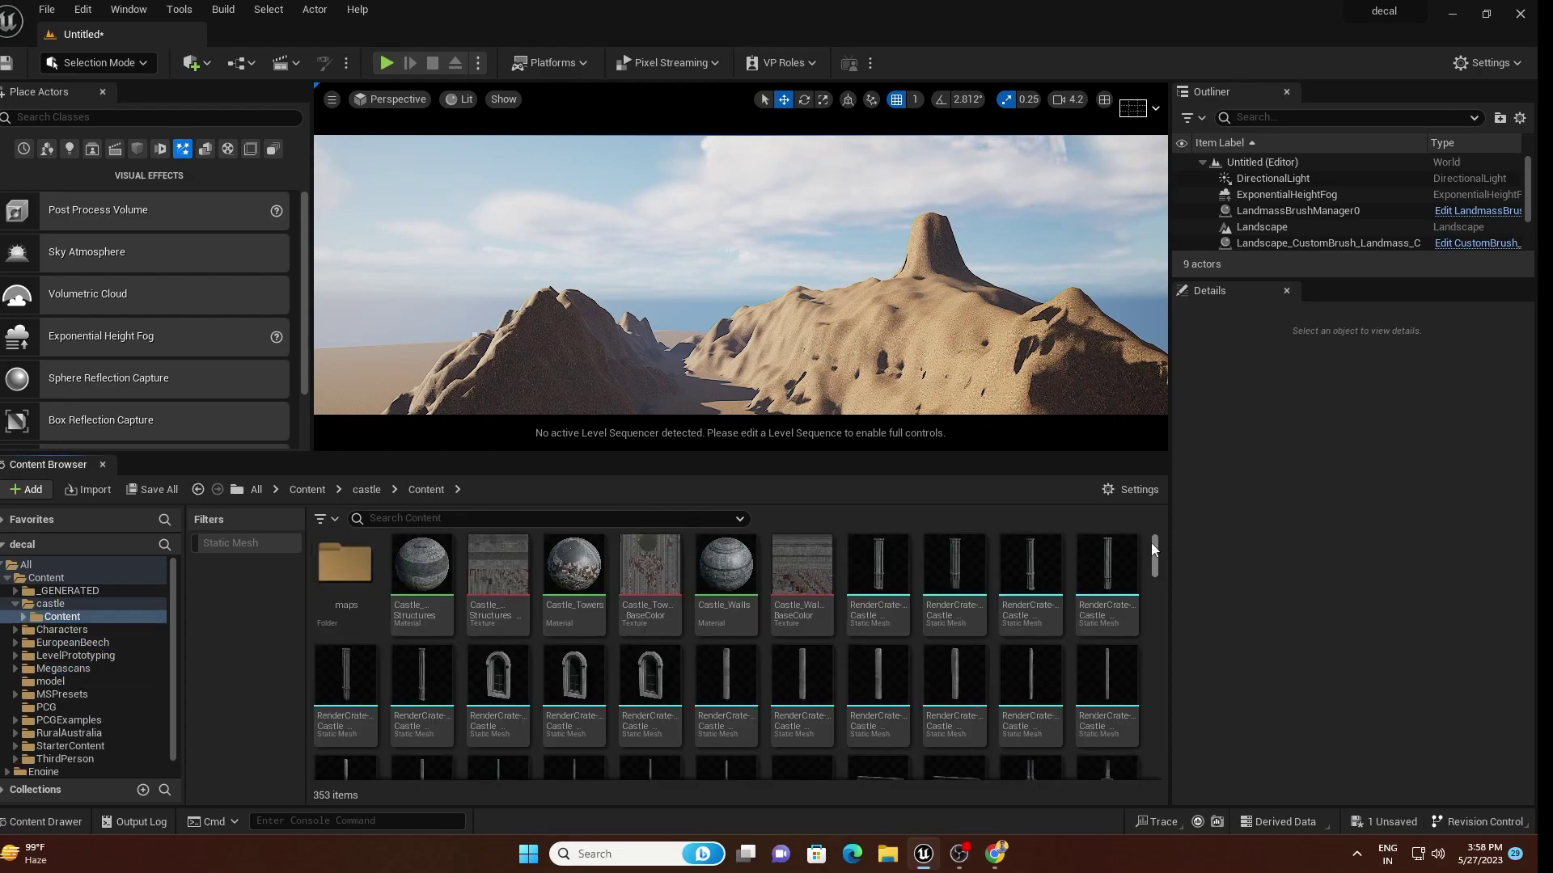
- Place the RenderCrate-Castles_Castle_Large_A static mesh on the peak of the original mountain
left_click_drag(1157, 554, 1141, 787)
right_click_drag(853, 295, 974, 358)
right_click_drag(969, 442, 969, 442)
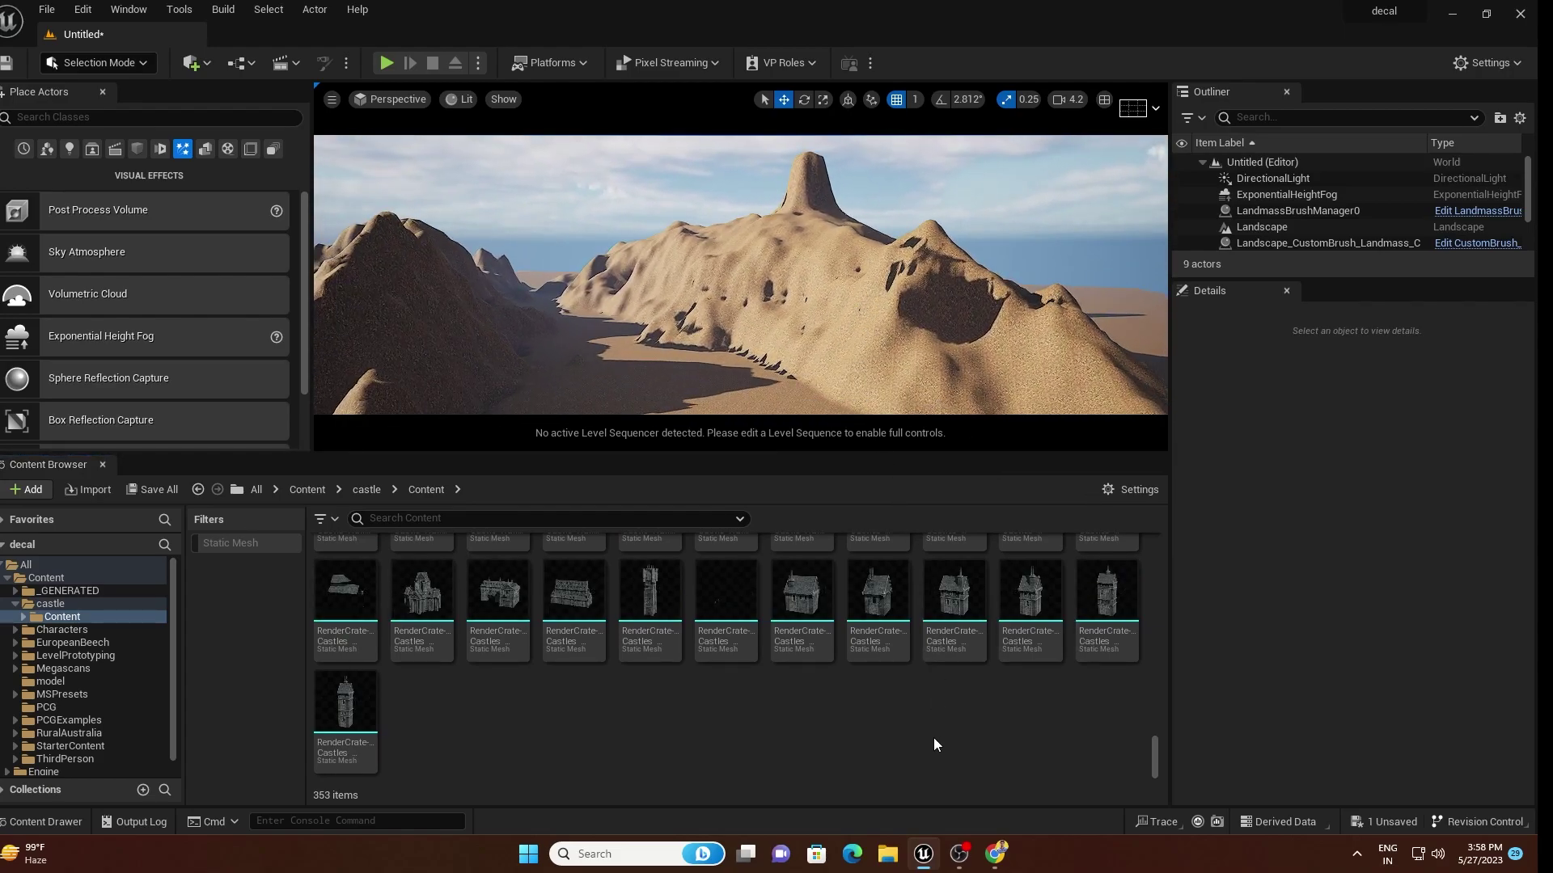
scroll(919, 752, "up", 2)
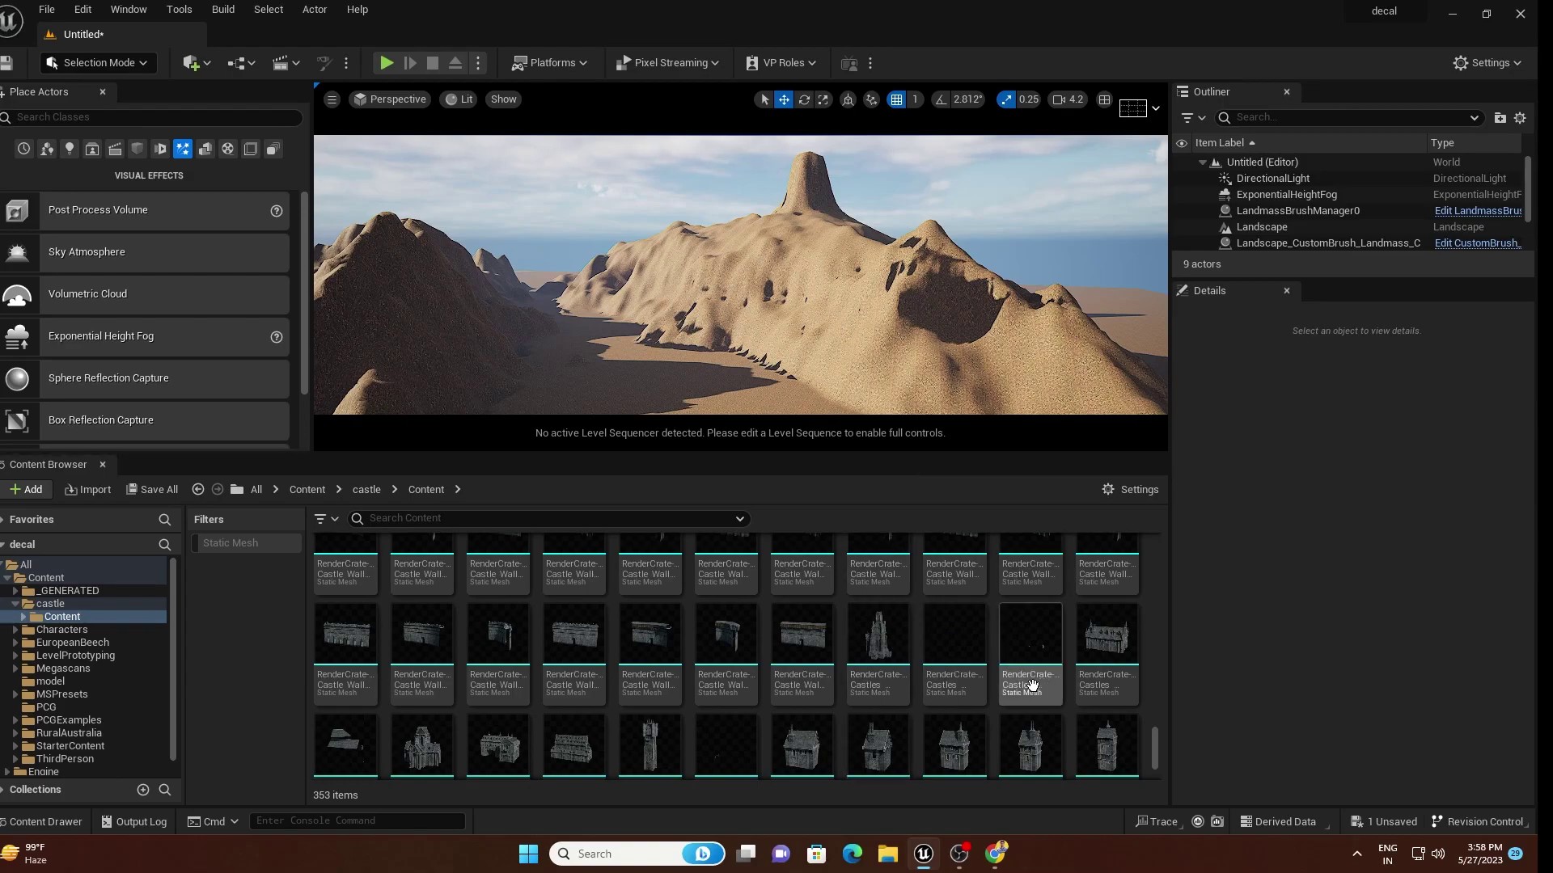
left_click(879, 643)
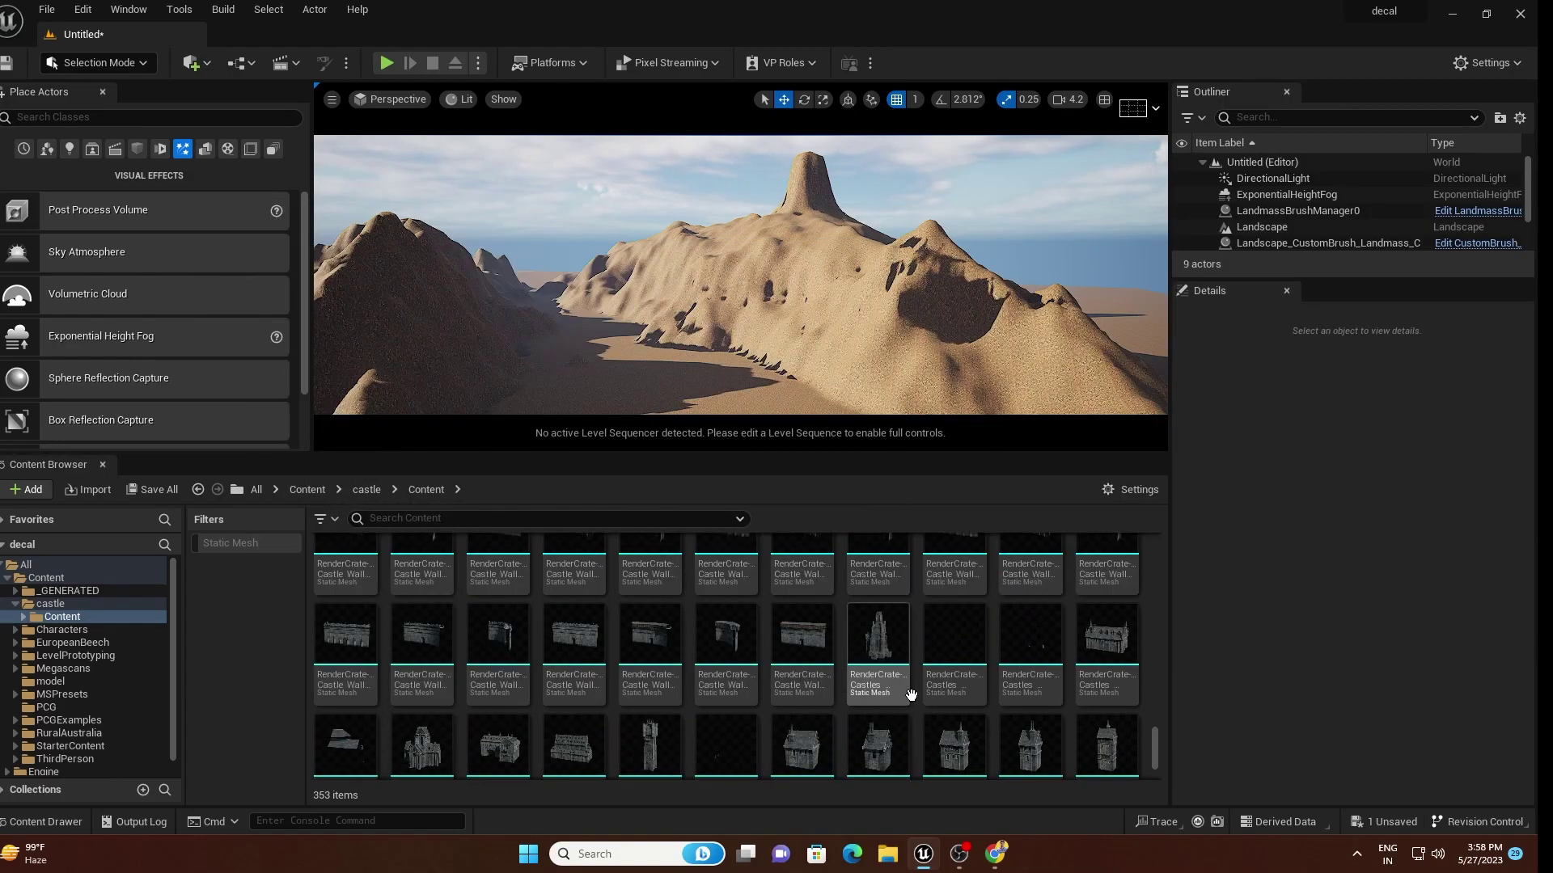
left_click_drag(882, 600, 839, 199)
key("f")
- Scale the large castle uniformly to 1.45 and reposition it so its base sits down on the peak
left_click_drag(809, 269, 788, 273)
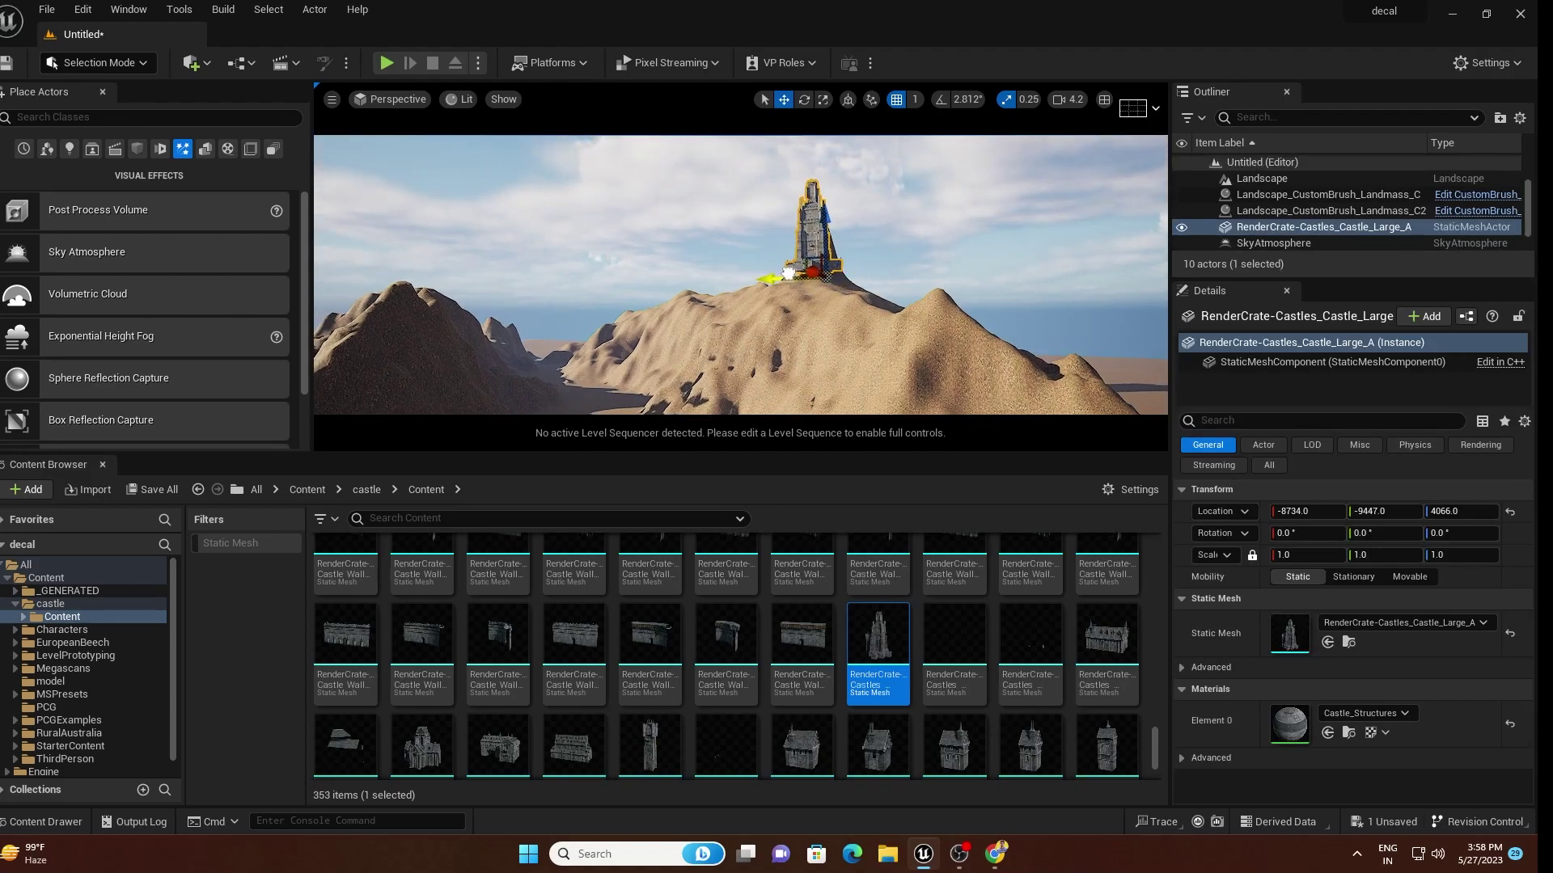
left_click_drag(1303, 556, 1330, 555)
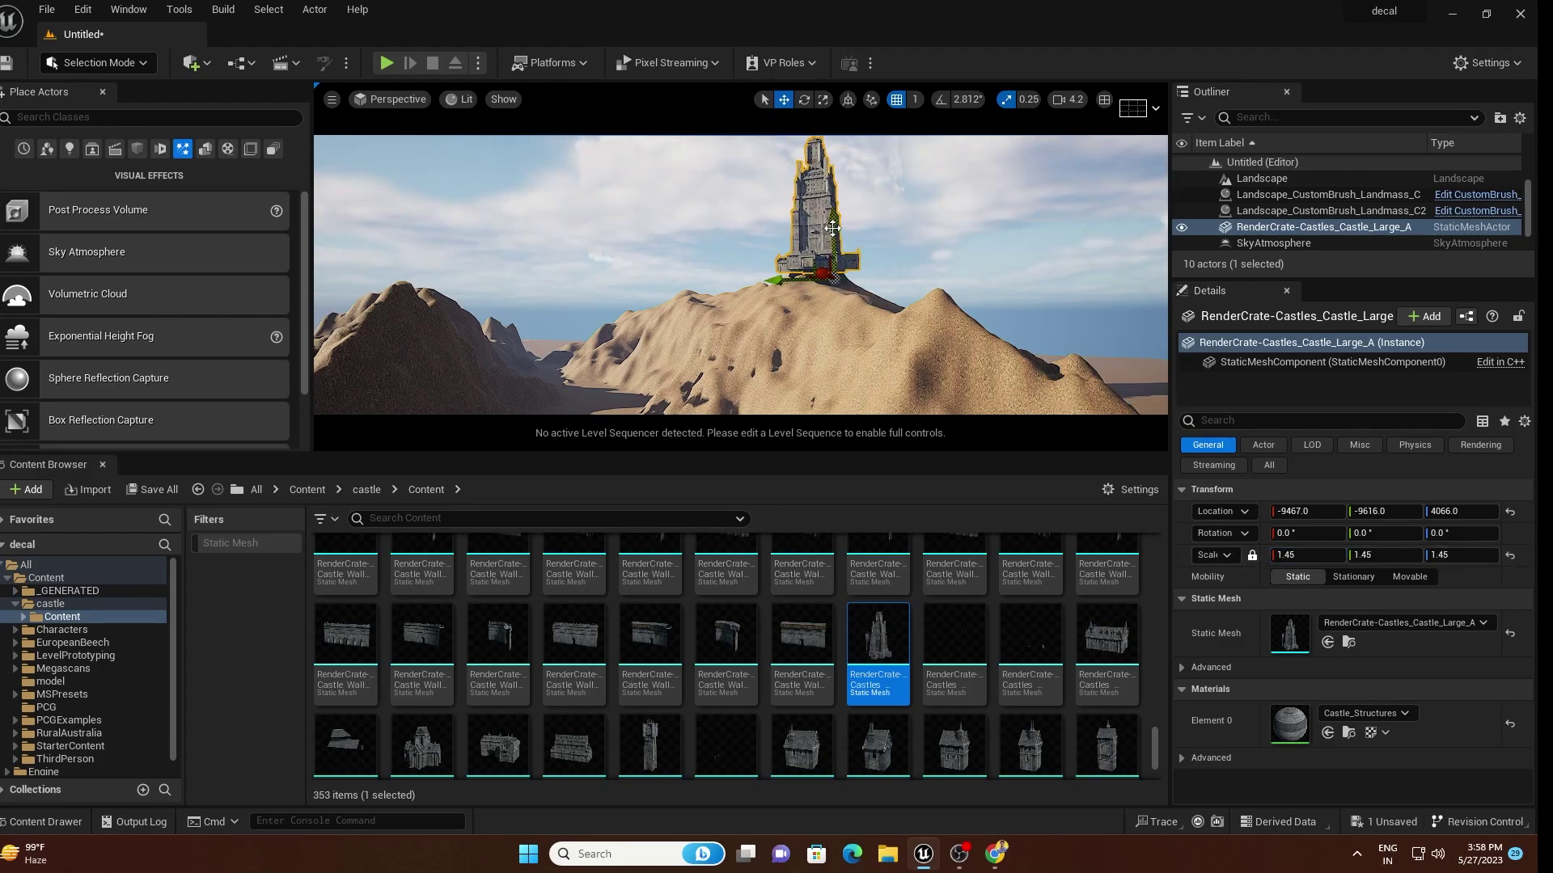
left_click_drag(832, 228, 832, 243)
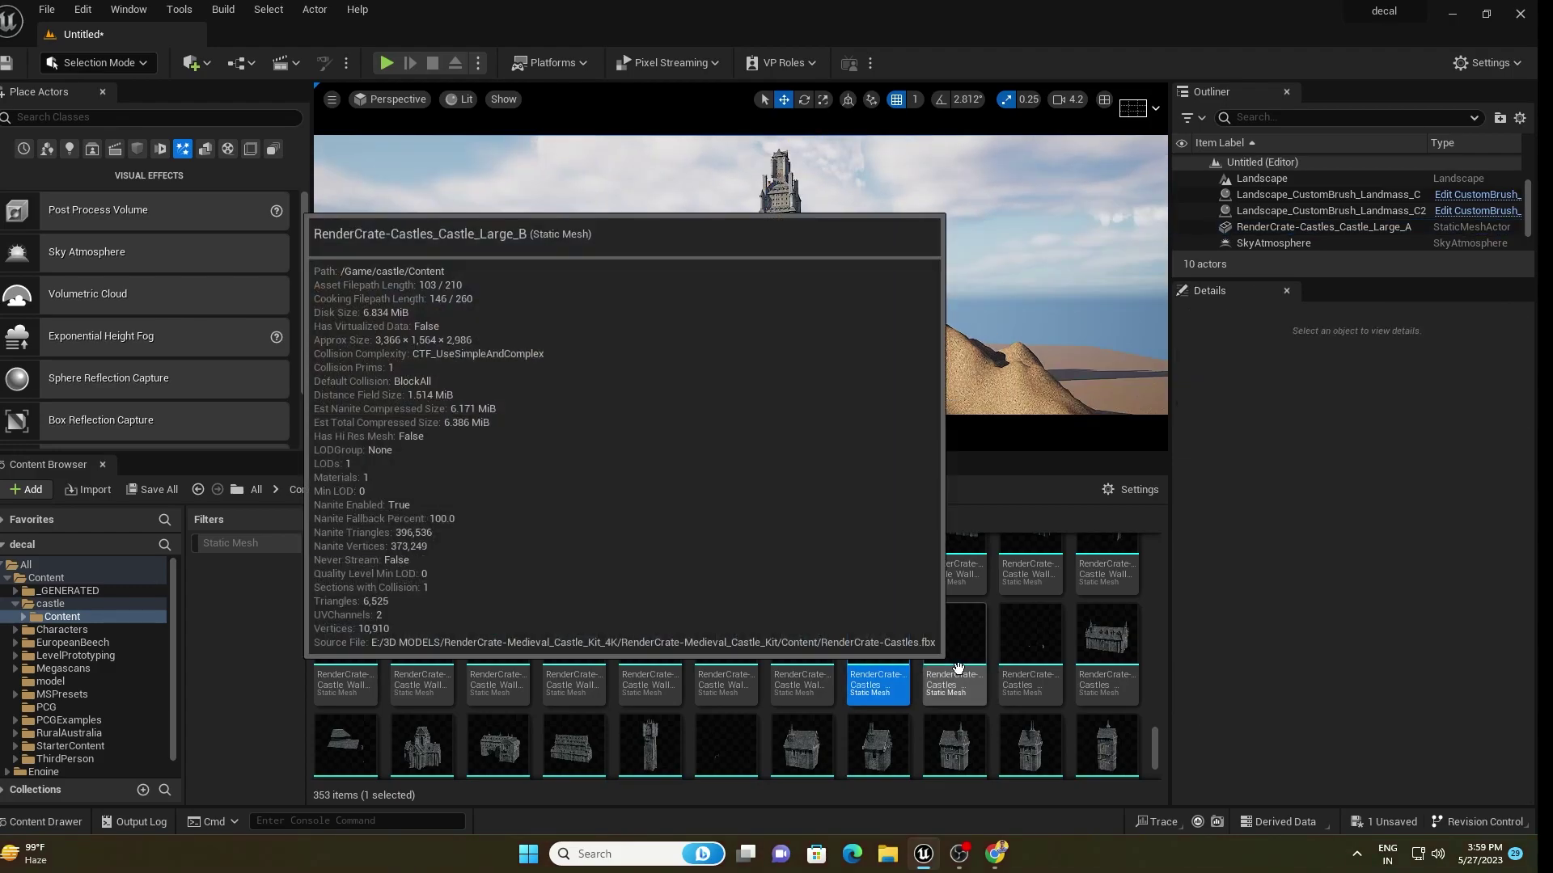
- Place the RenderCrate-Castles_Castle_Medium_C static mesh beside the large castle, turned to about -43° and scaled uniformly to 2.3125
scroll(659, 737, "down", 4)
scroll(841, 740, "up", 3)
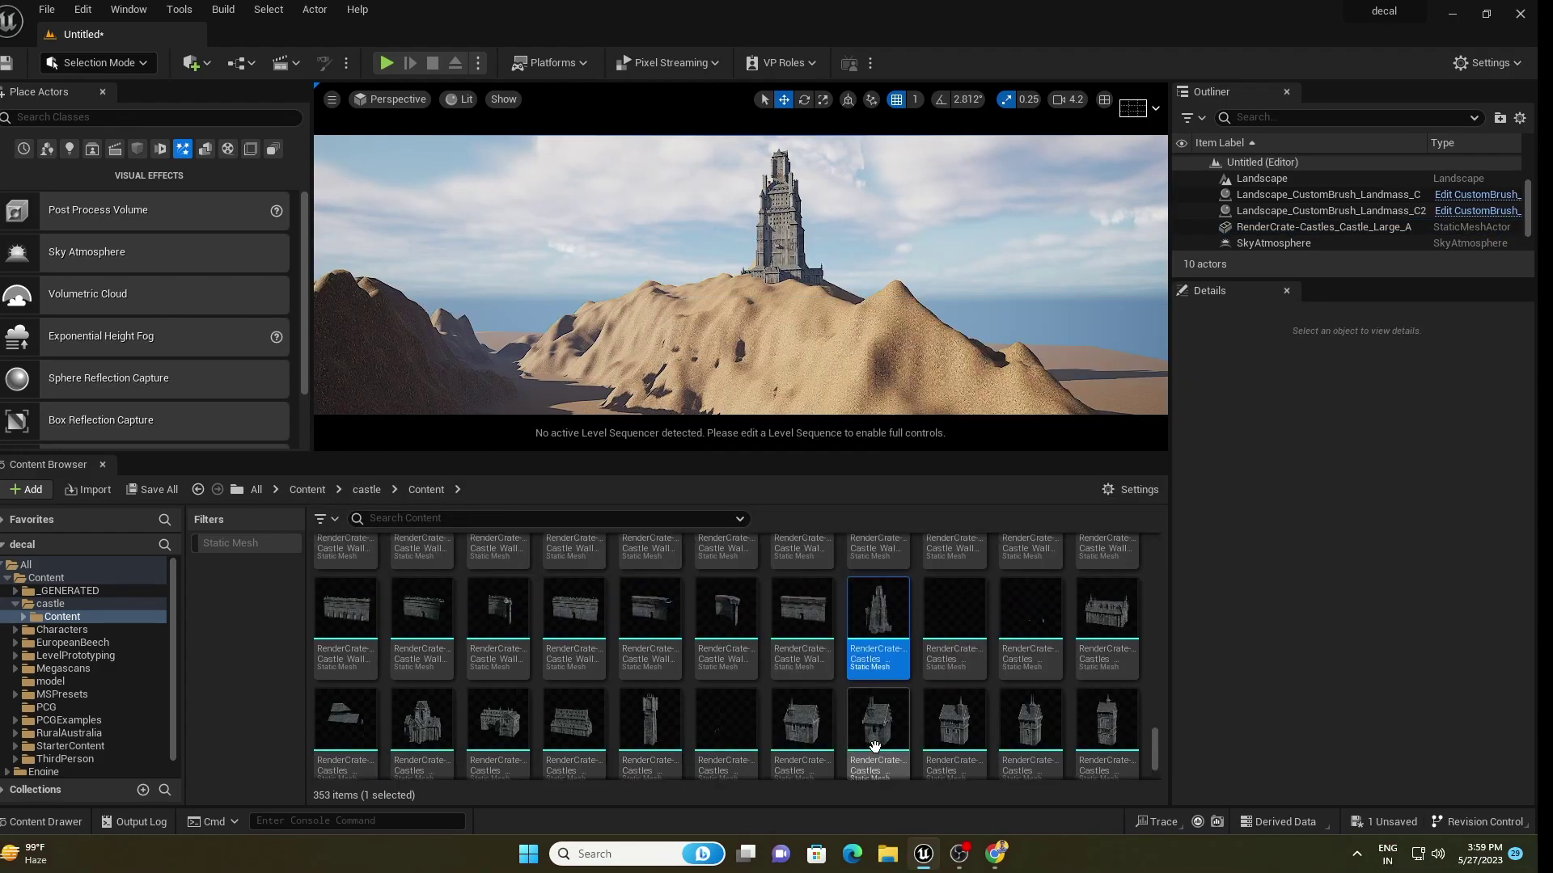
scroll(889, 732, "up", 2)
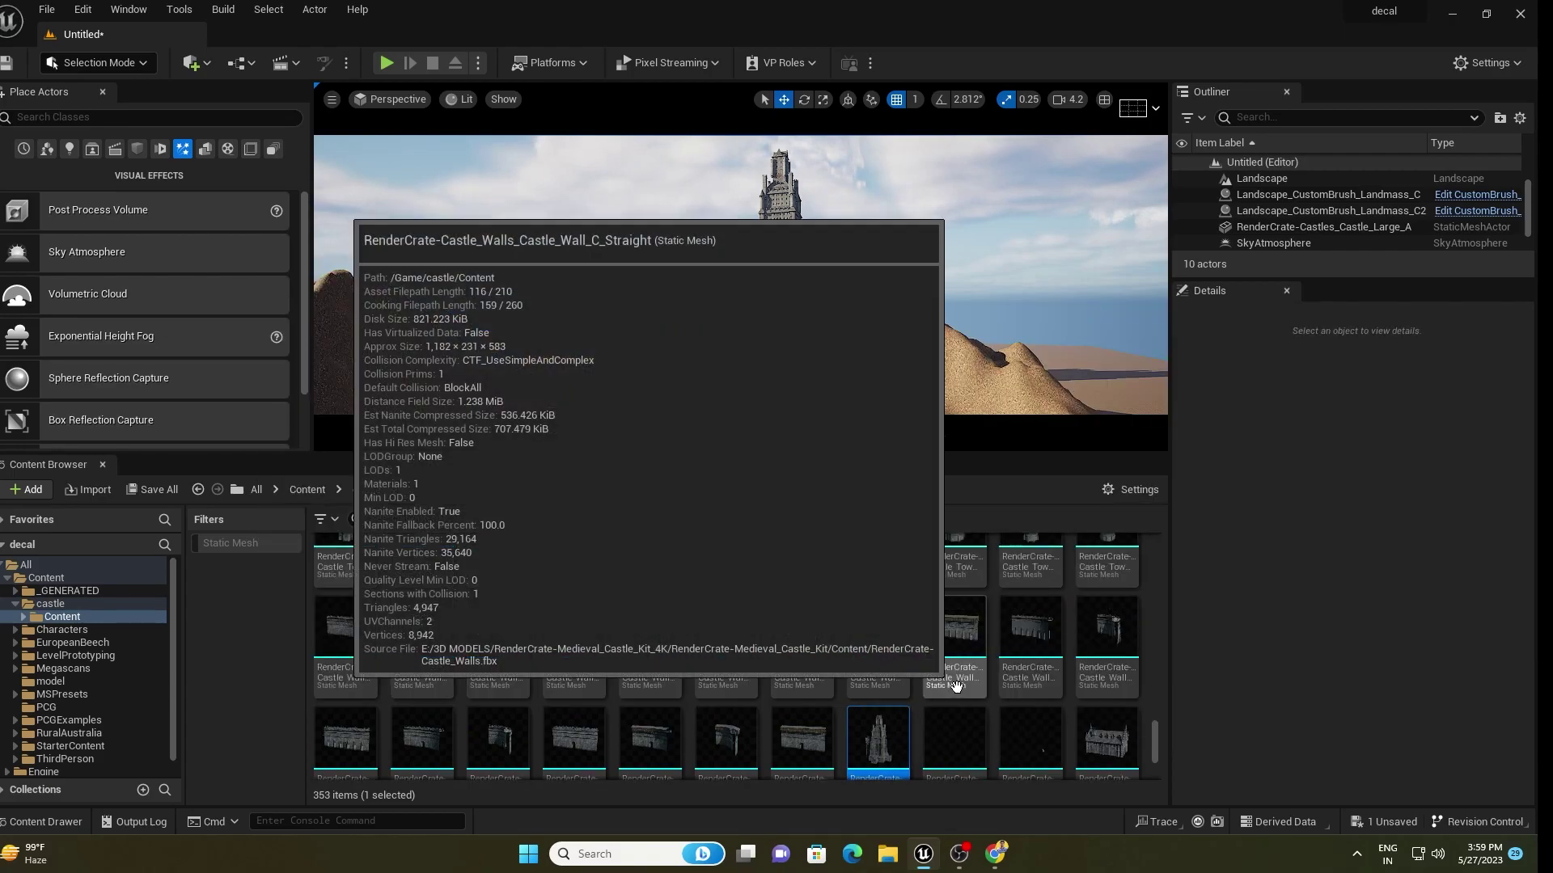
scroll(962, 687, "up", 3)
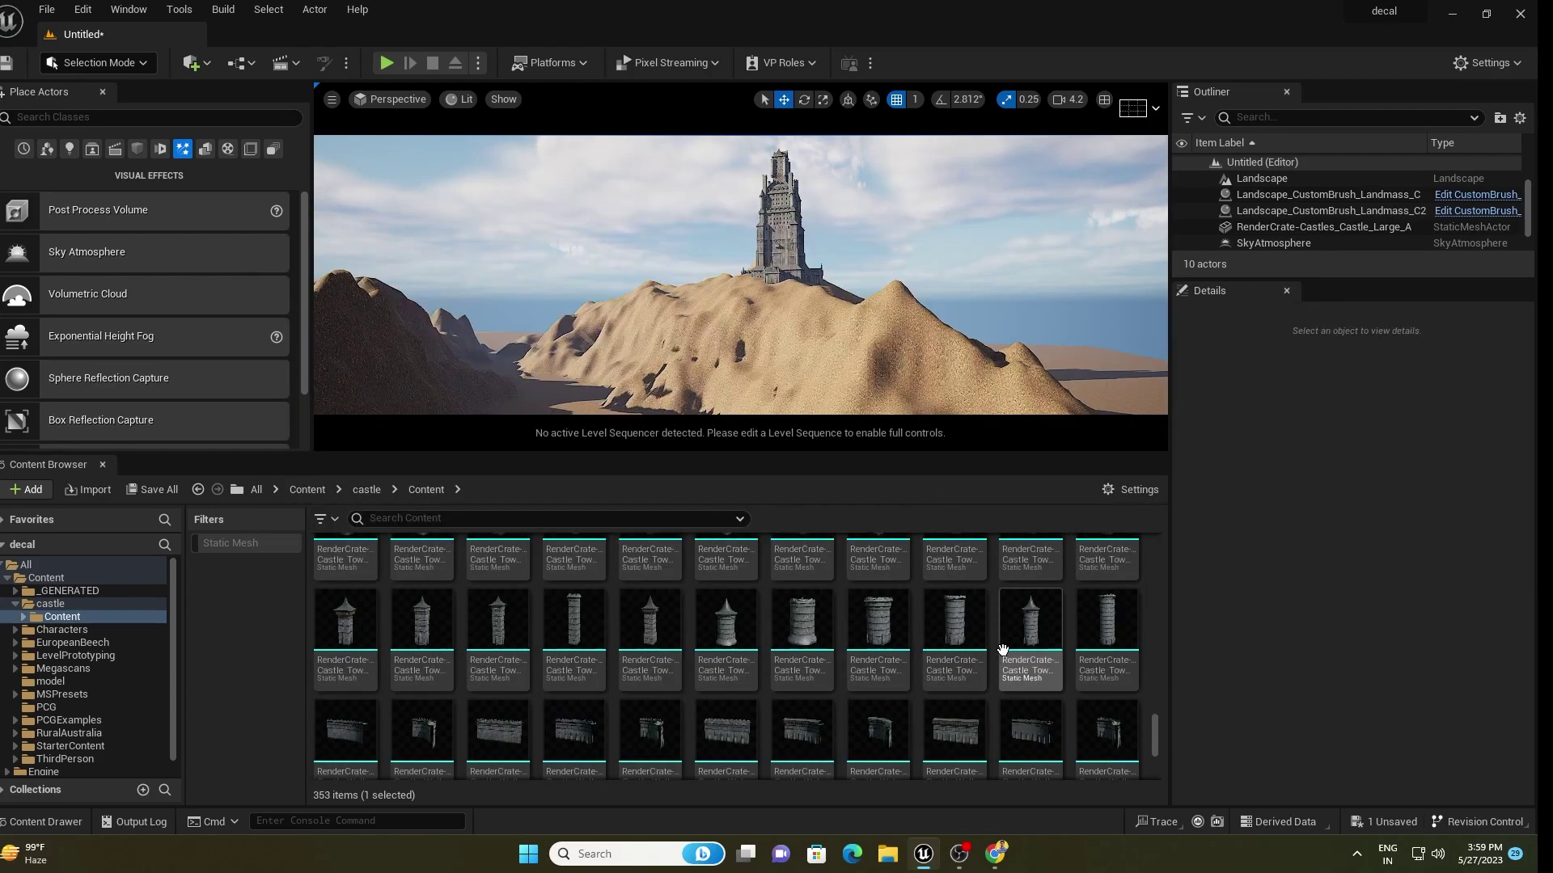
scroll(997, 682, "up", 3)
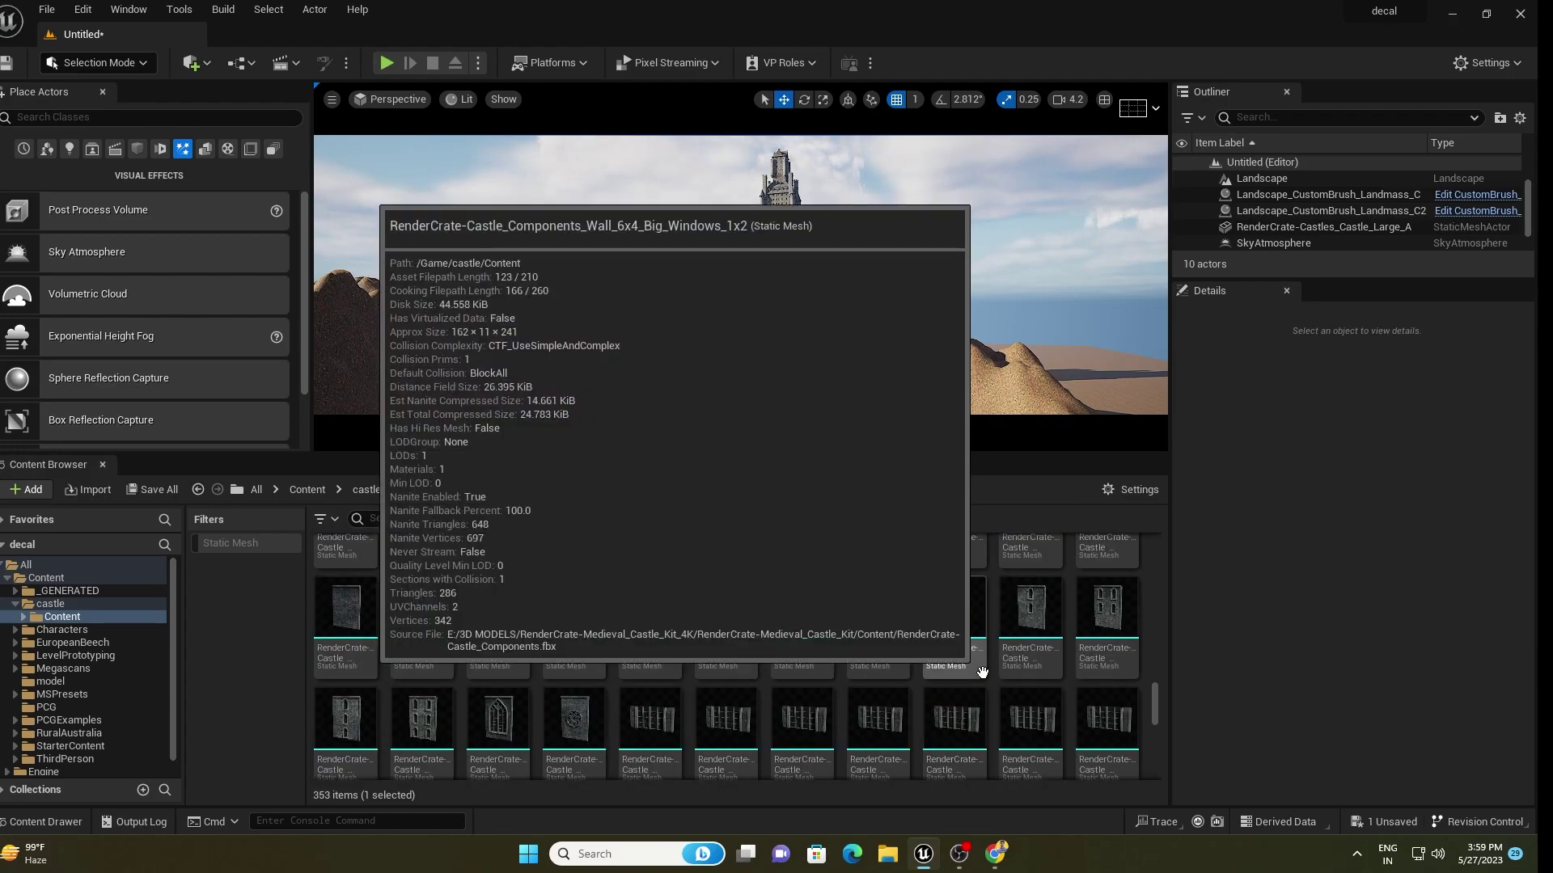
left_click_drag(866, 455, 842, 405)
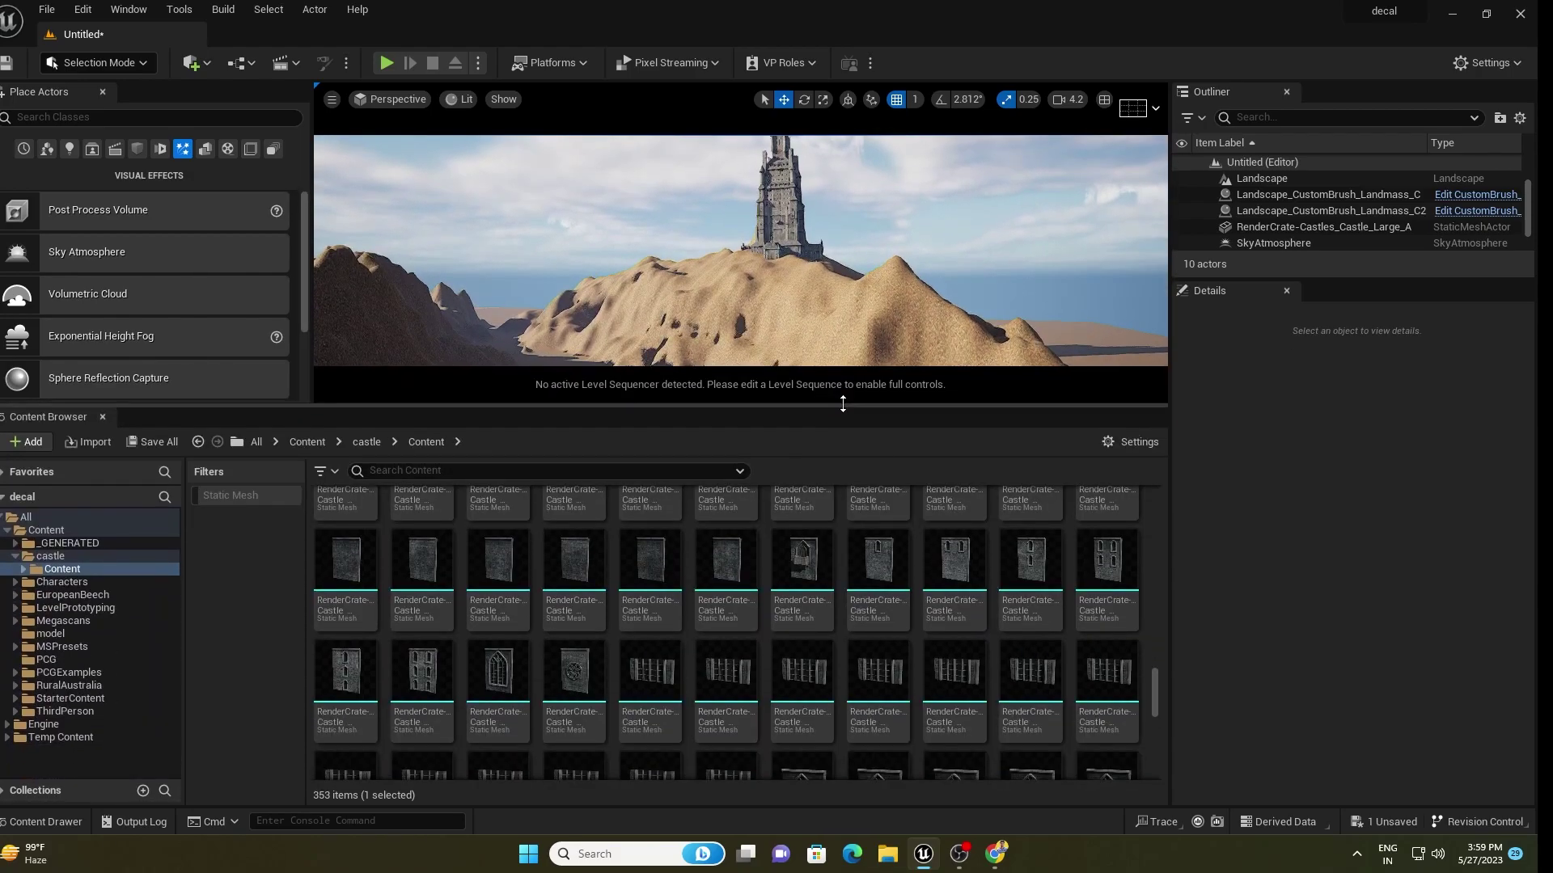
scroll(934, 647, "down", 3)
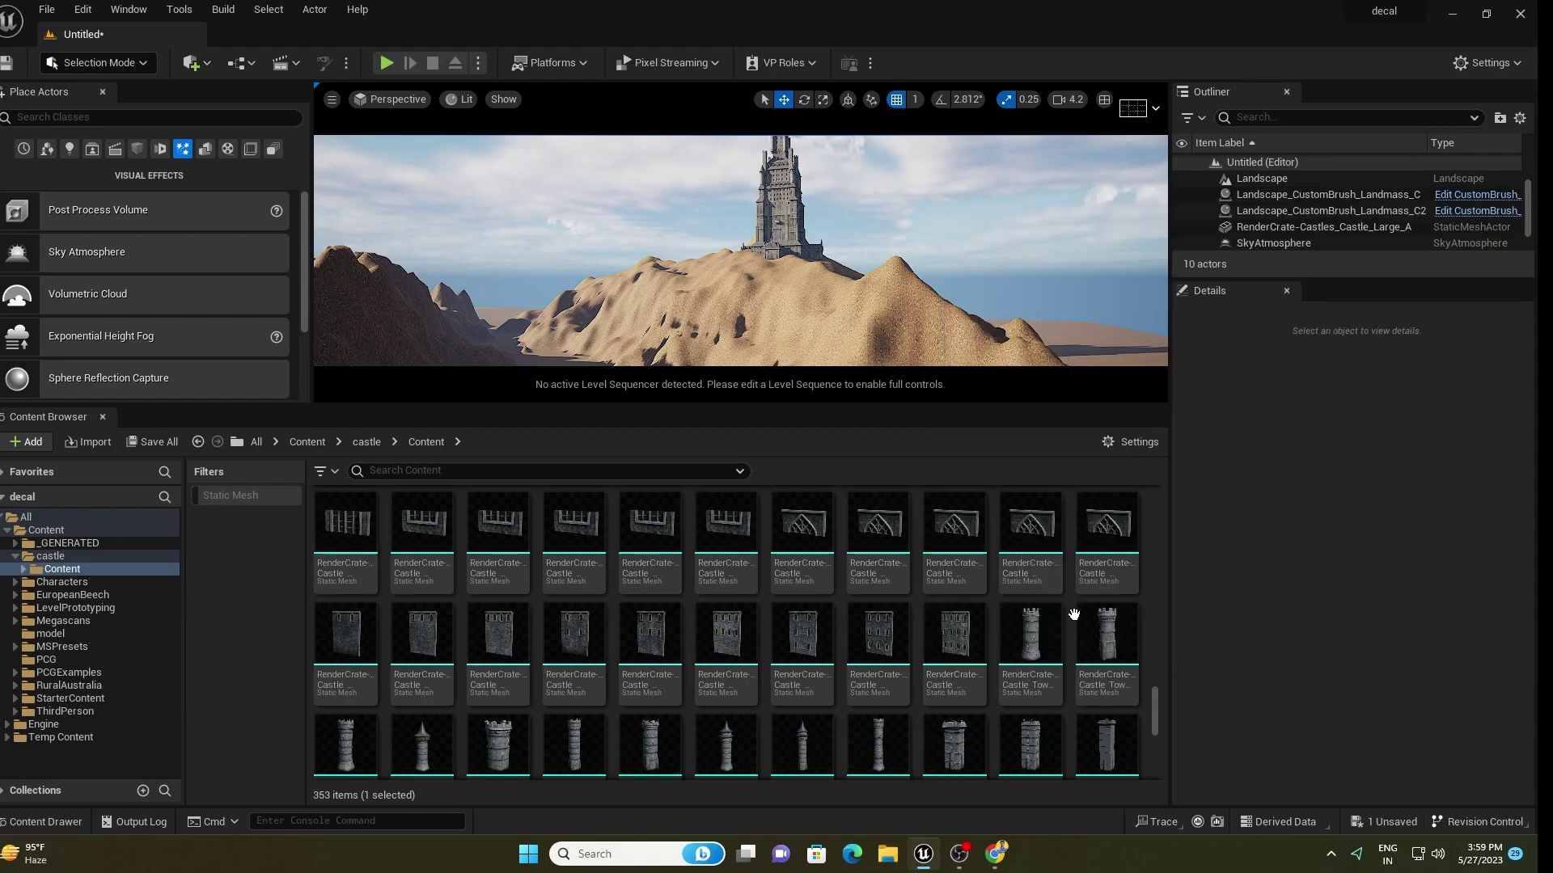
scroll(938, 647, "down", 3)
scroll(1001, 642, "down", 3)
left_click_drag(422, 647, 813, 248)
key("e")
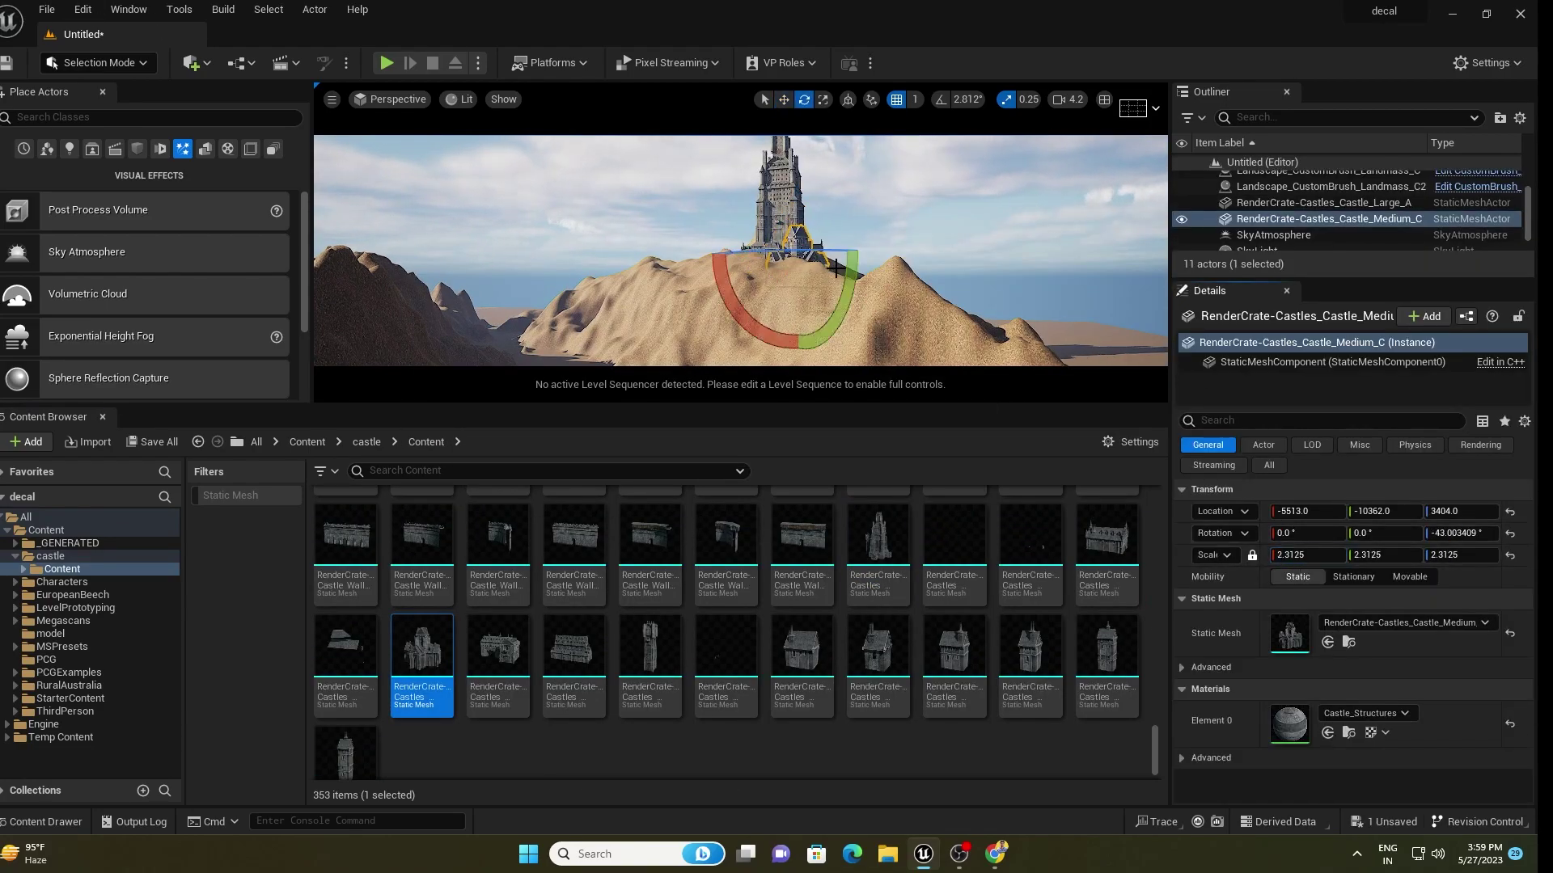
- Shrink the Content Browser and reposition the medium castle so it sits on the slope against the large castle
left_click_drag(761, 405, 760, 804)
scroll(740, 485, "up", 3)
key("w")
left_click_drag(745, 531, 733, 493)
key("Escape")
- Place a second Castle_Medium_C mesh on the opposite side of the large castle
scroll(732, 493, "down", 3)
left_click(661, 363)
right_click_drag(661, 364, 631, 421)
left_click_drag(582, 343, 651, 349)
left_click(720, 364)
left_click(744, 400)
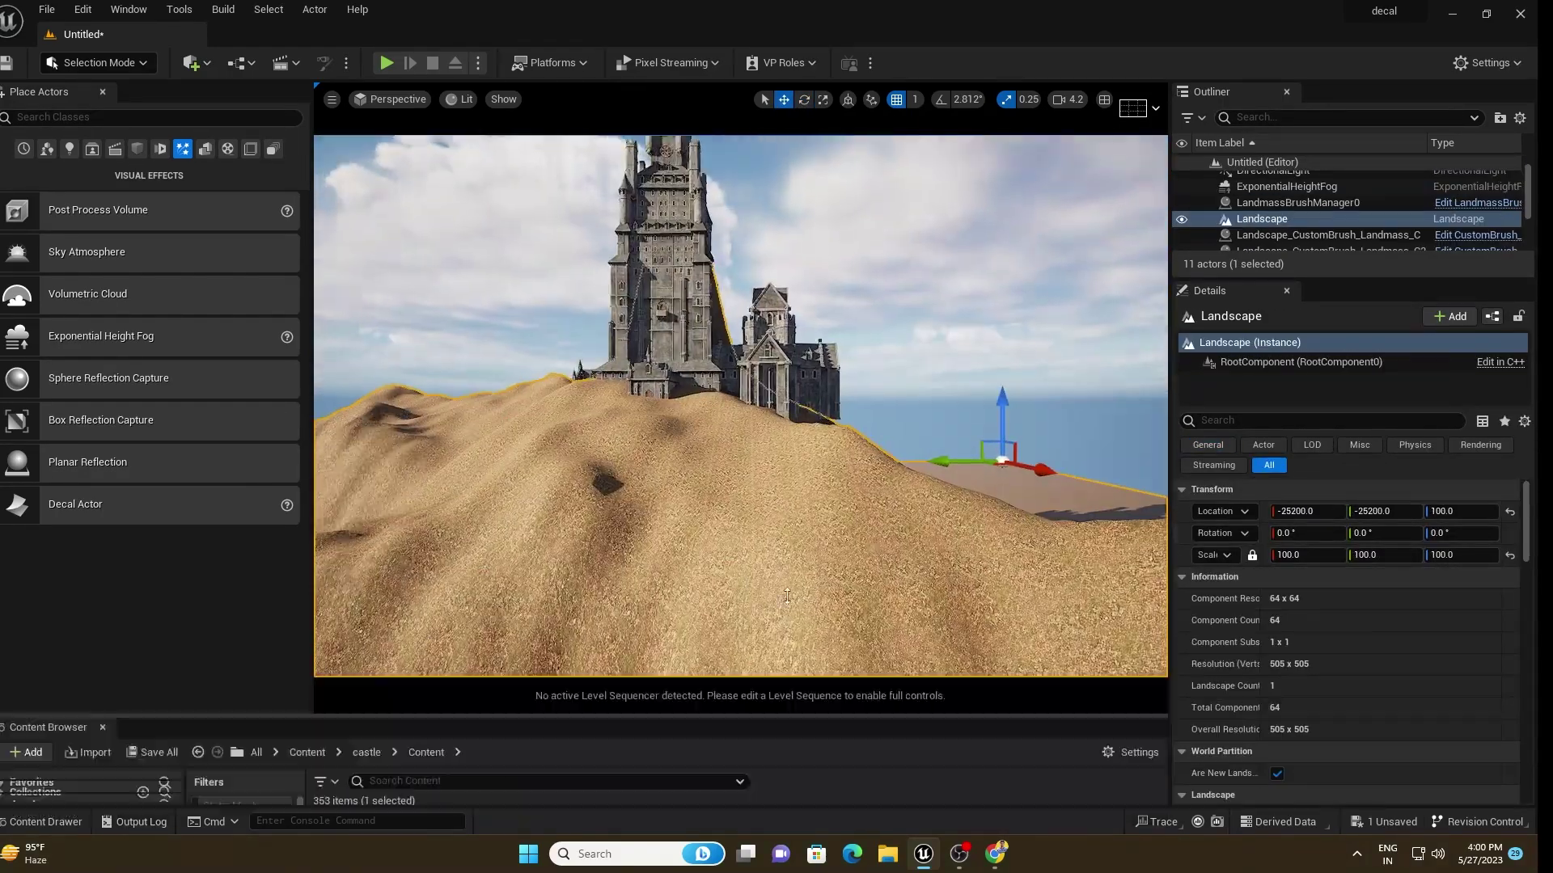
left_click_drag(787, 596, 787, 497)
left_click_drag(422, 740, 522, 253)
key("Escape")
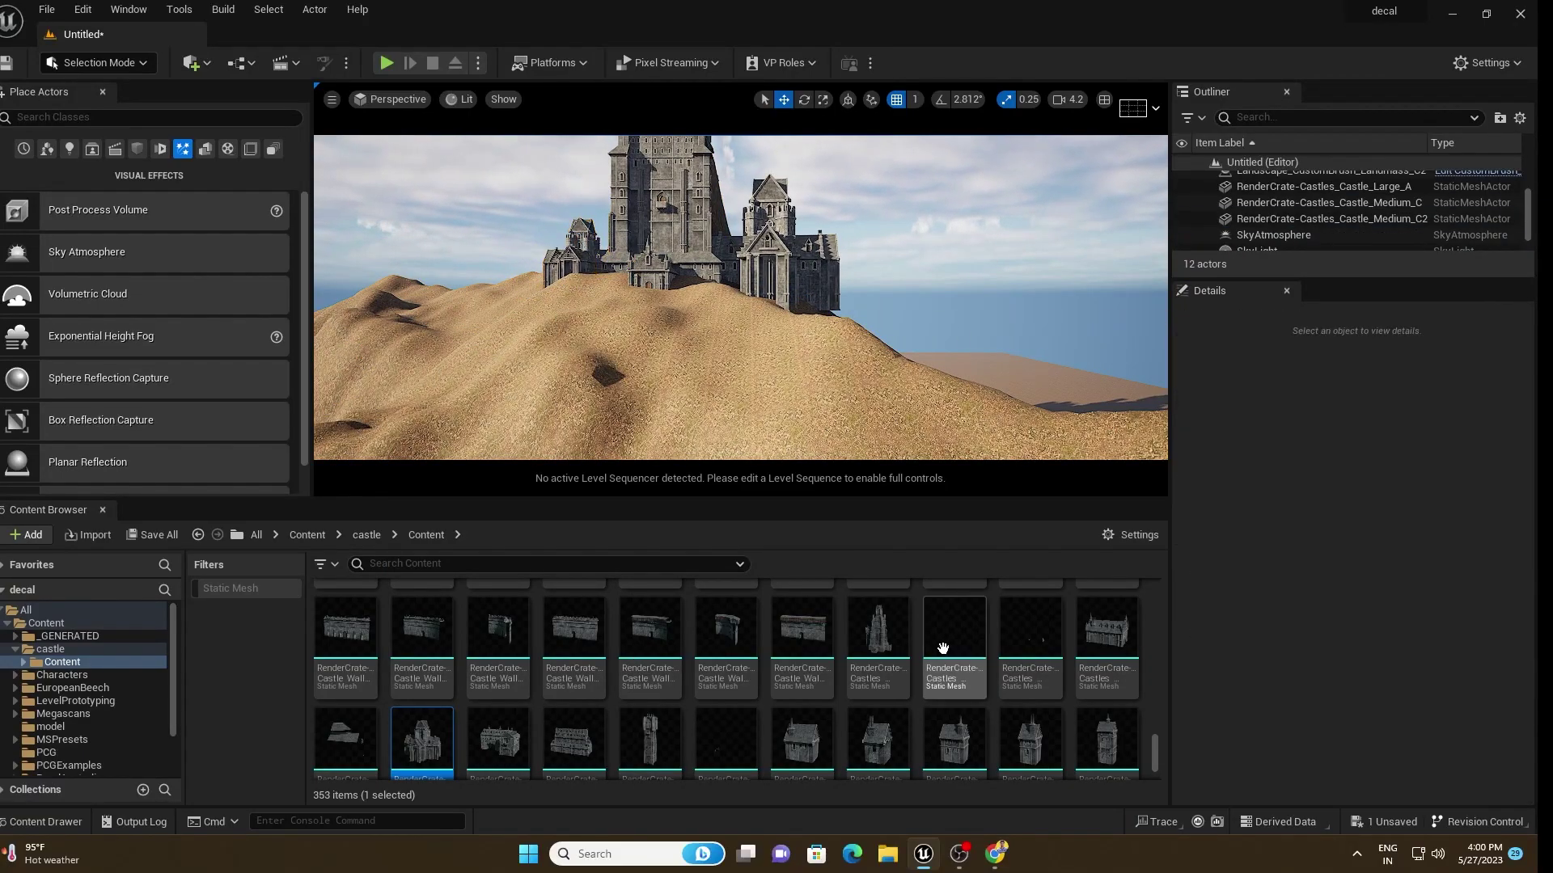
- Place a RenderCrate-Castle_Walls_Castle_Wall_D_Straight mesh on the slope in front of the castles and rotate it about Z to about 102.4°
scroll(925, 610, "down", 3)
left_click_drag(574, 619, 667, 220)
right_click_drag(807, 248, 806, 364)
key("f")
key("e")
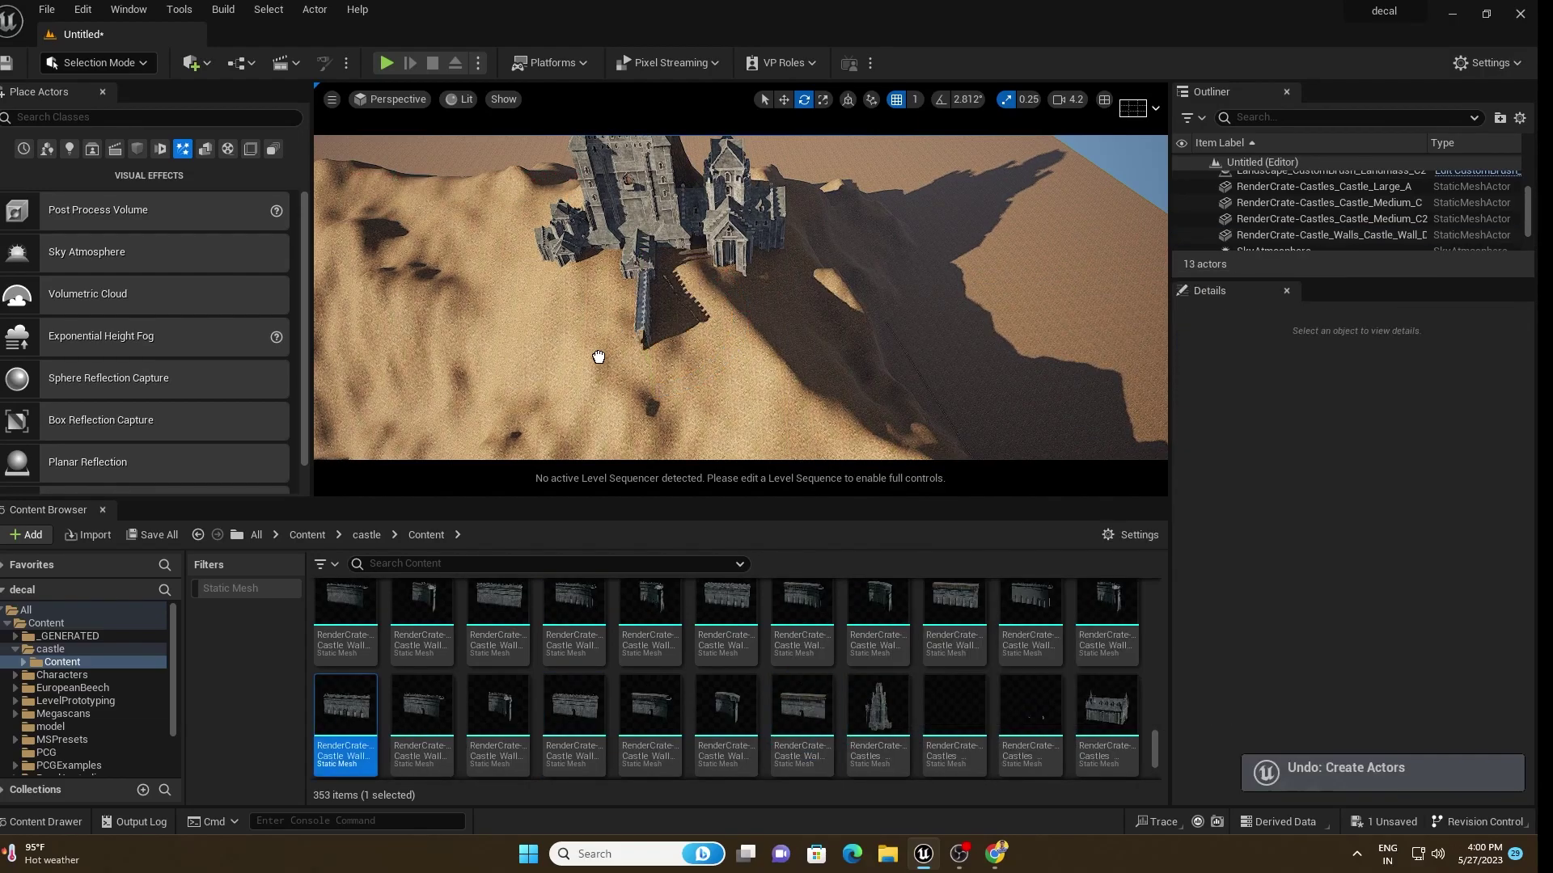
left_click(559, 356)
key("w")
key("e")
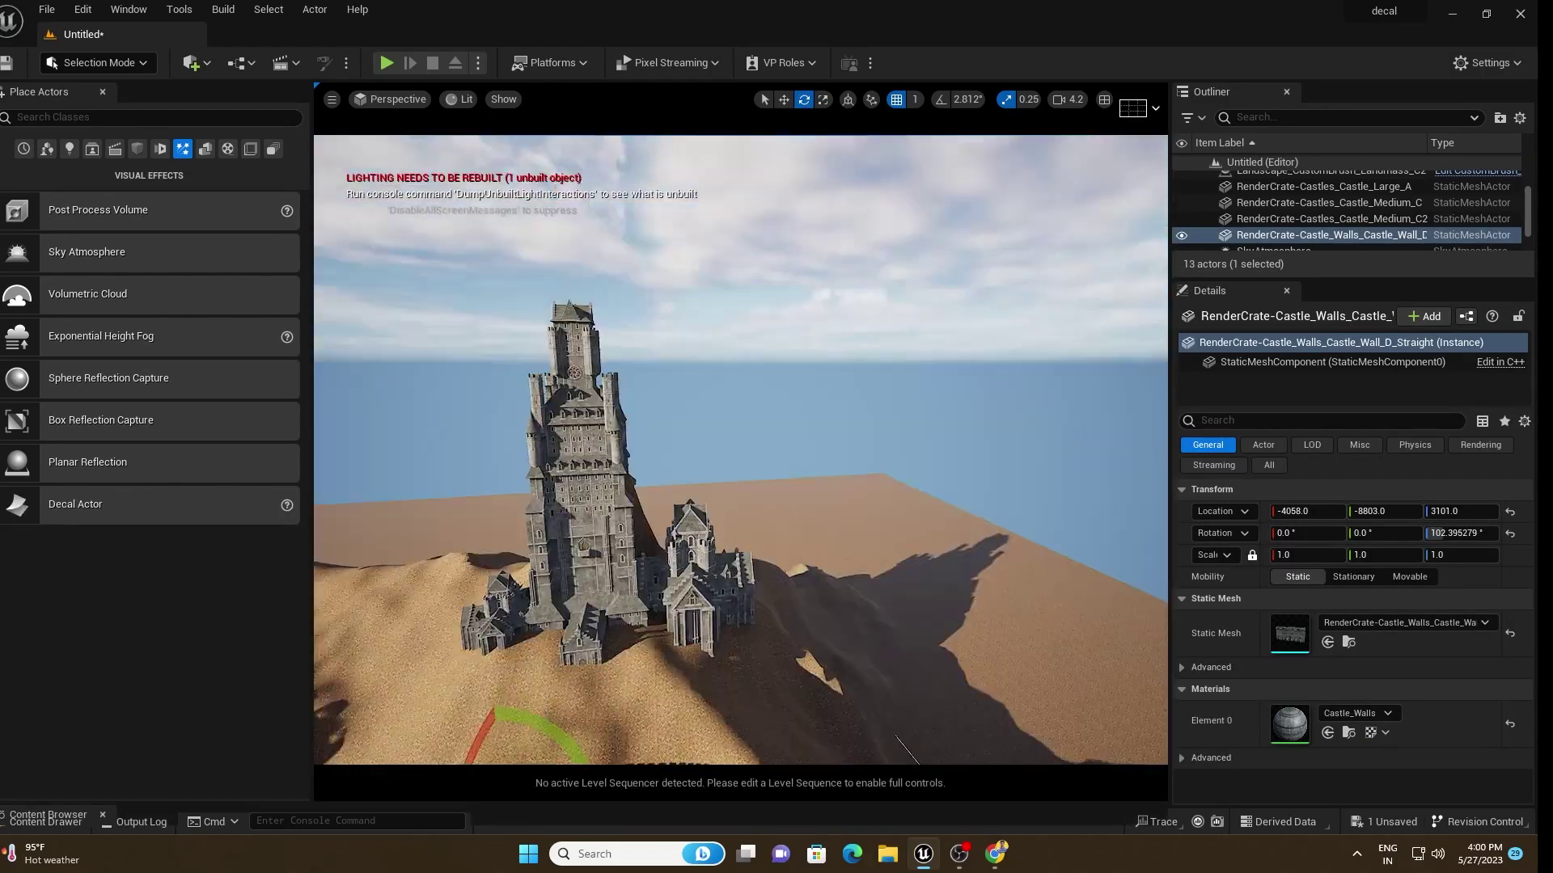
- Move the straight wall in front of the large castle and continue it along the ridge with two copies turned to about 136.46°
right_click_drag(740, 449, 740, 518)
key("w")
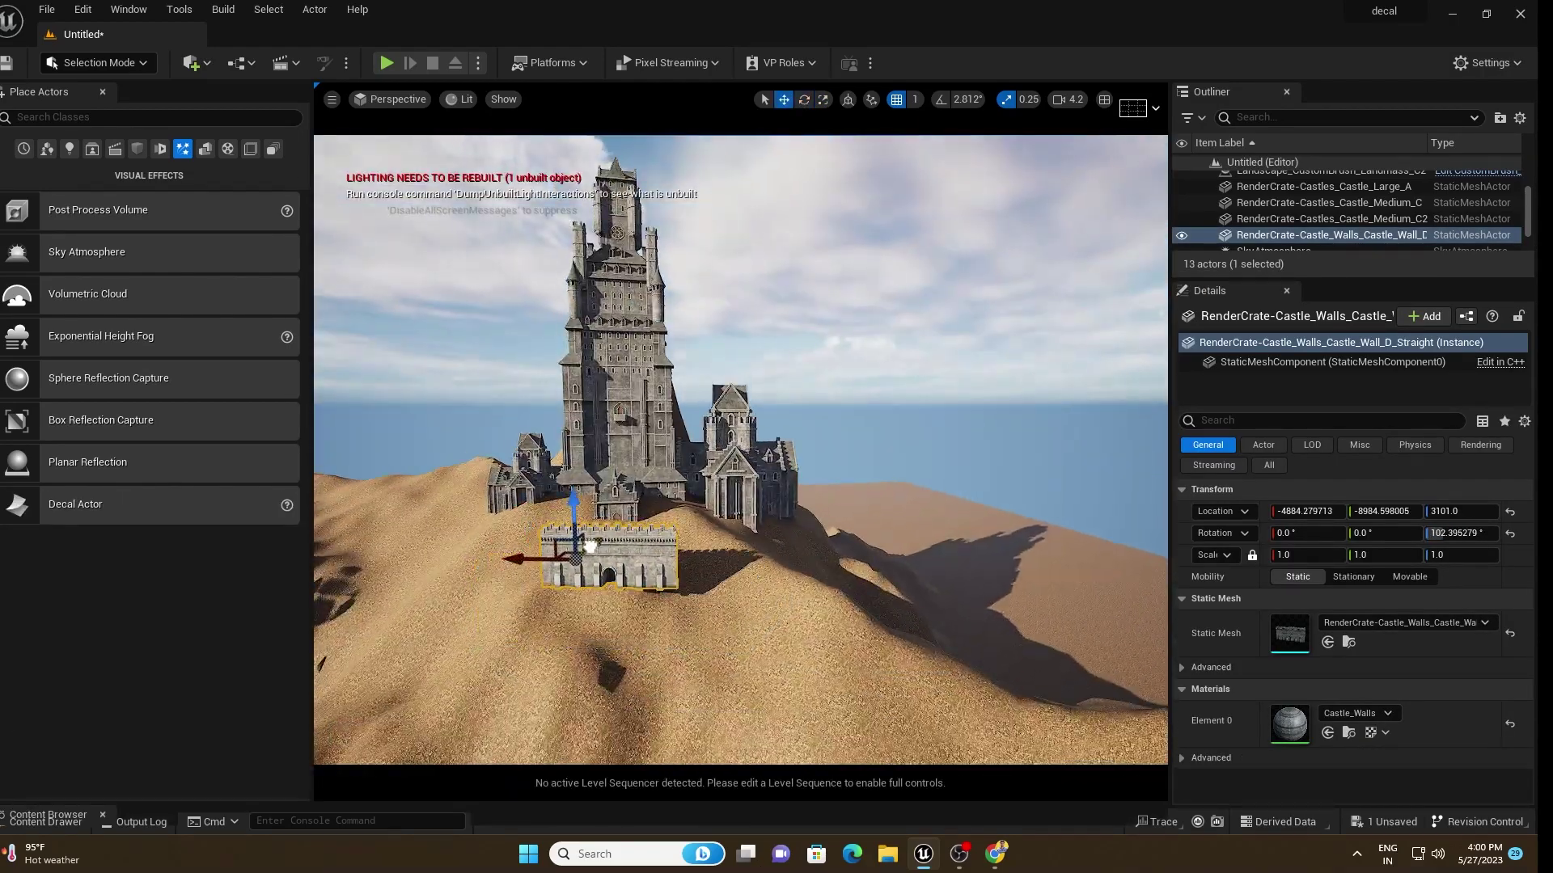
left_click_drag(525, 554, 489, 566)
key("e")
left_click_drag(606, 590, 558, 614)
key("w")
left_click_drag(485, 550, 630, 566)
right_click_drag(630, 566, 728, 615)
key("e")
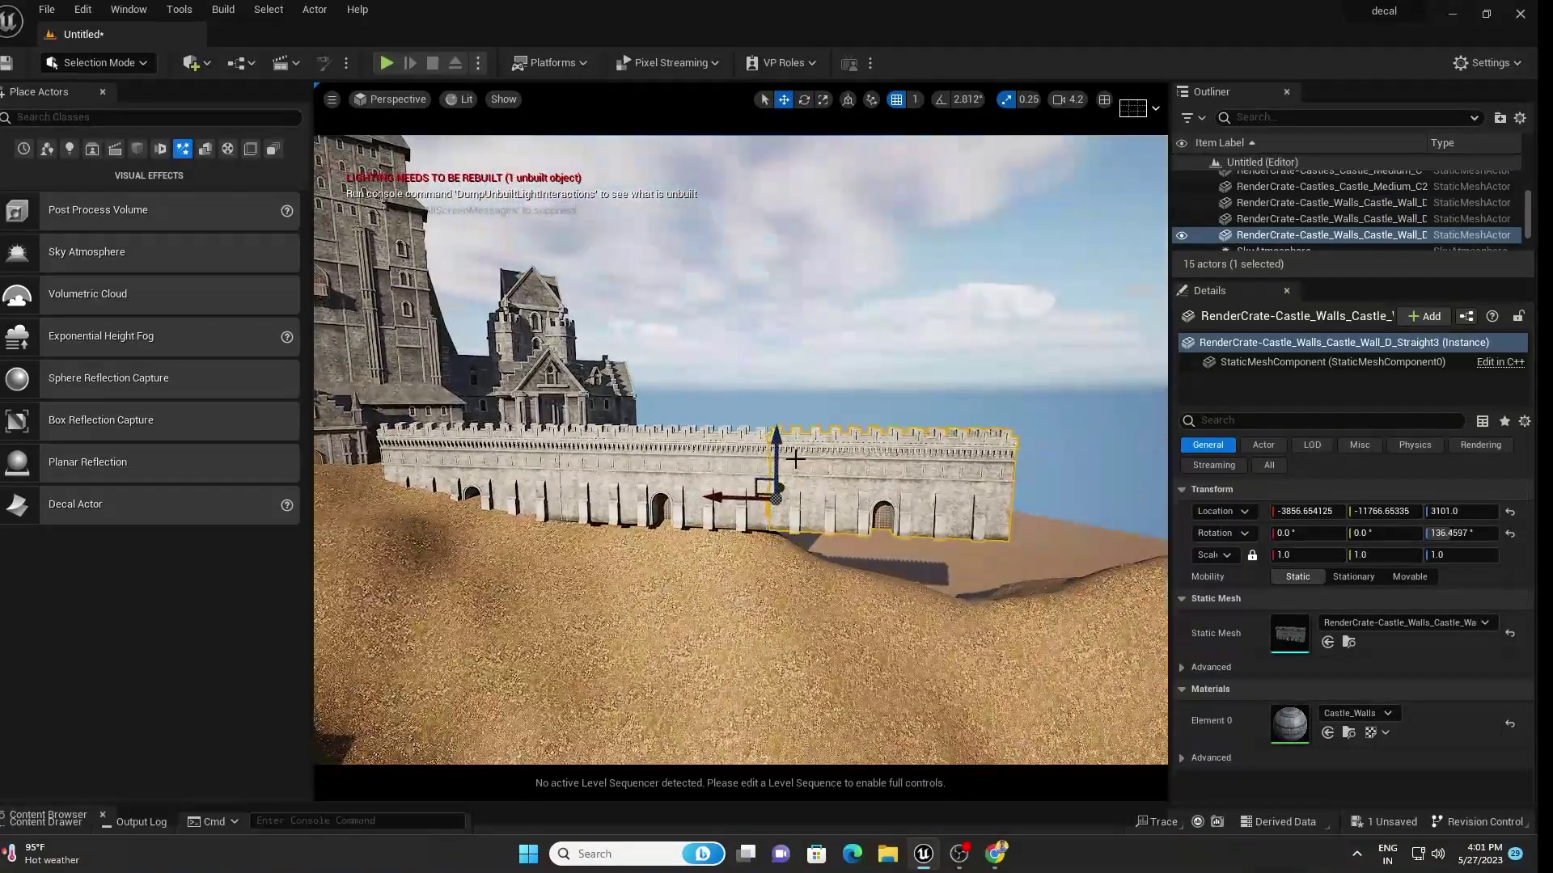
- Extend the wall over the neighbouring hill with three more duplicates, stepping their heights to follow the terrain
left_click_drag(795, 458, 761, 526, "alt")
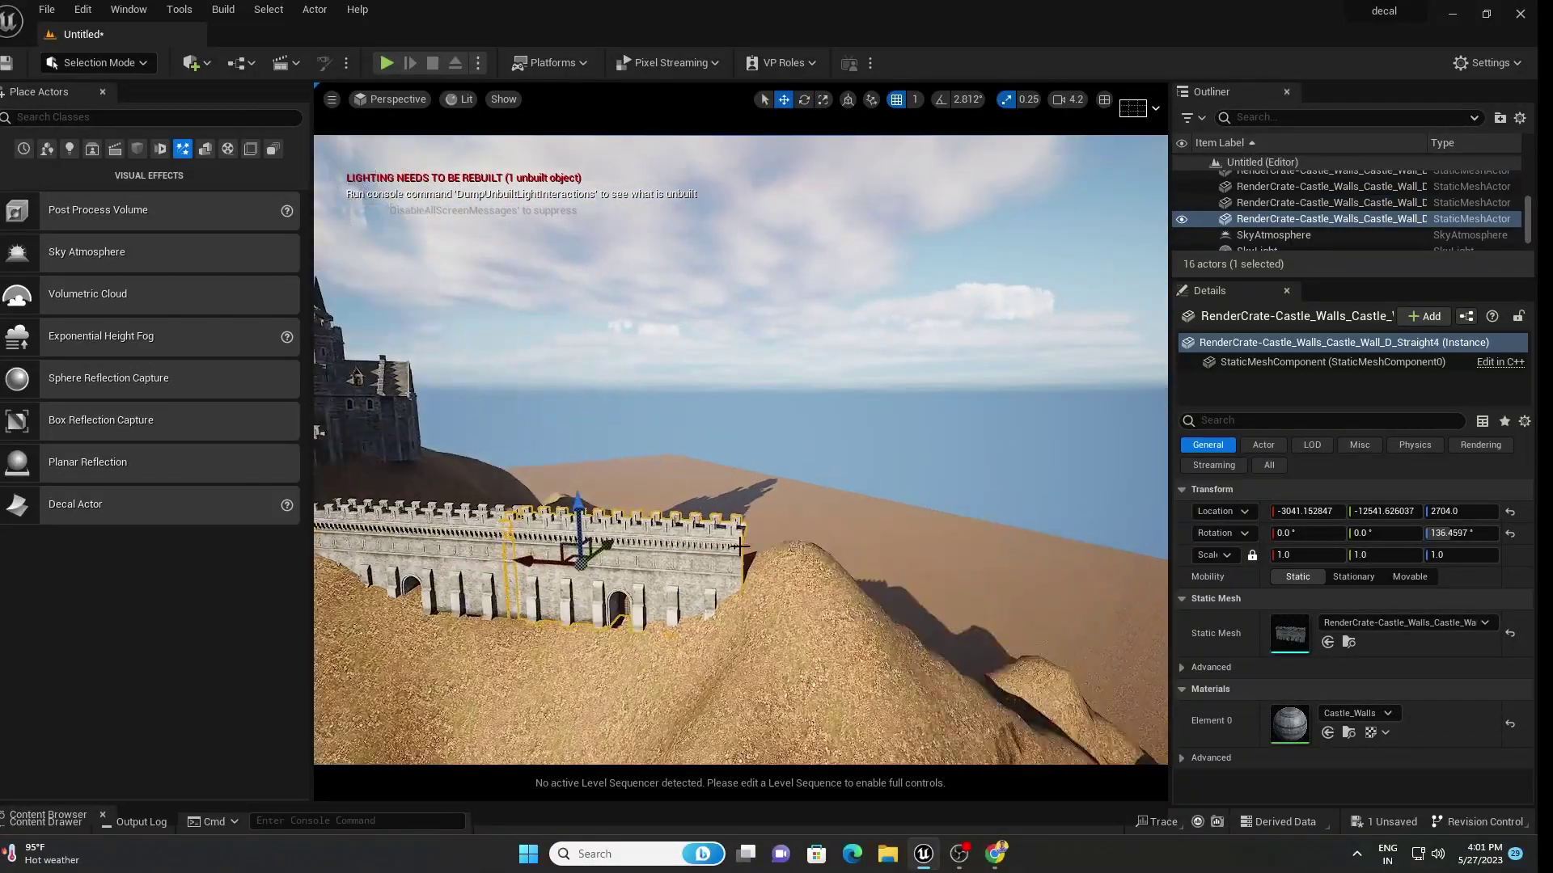
left_click_drag(558, 526, 822, 569, "alt")
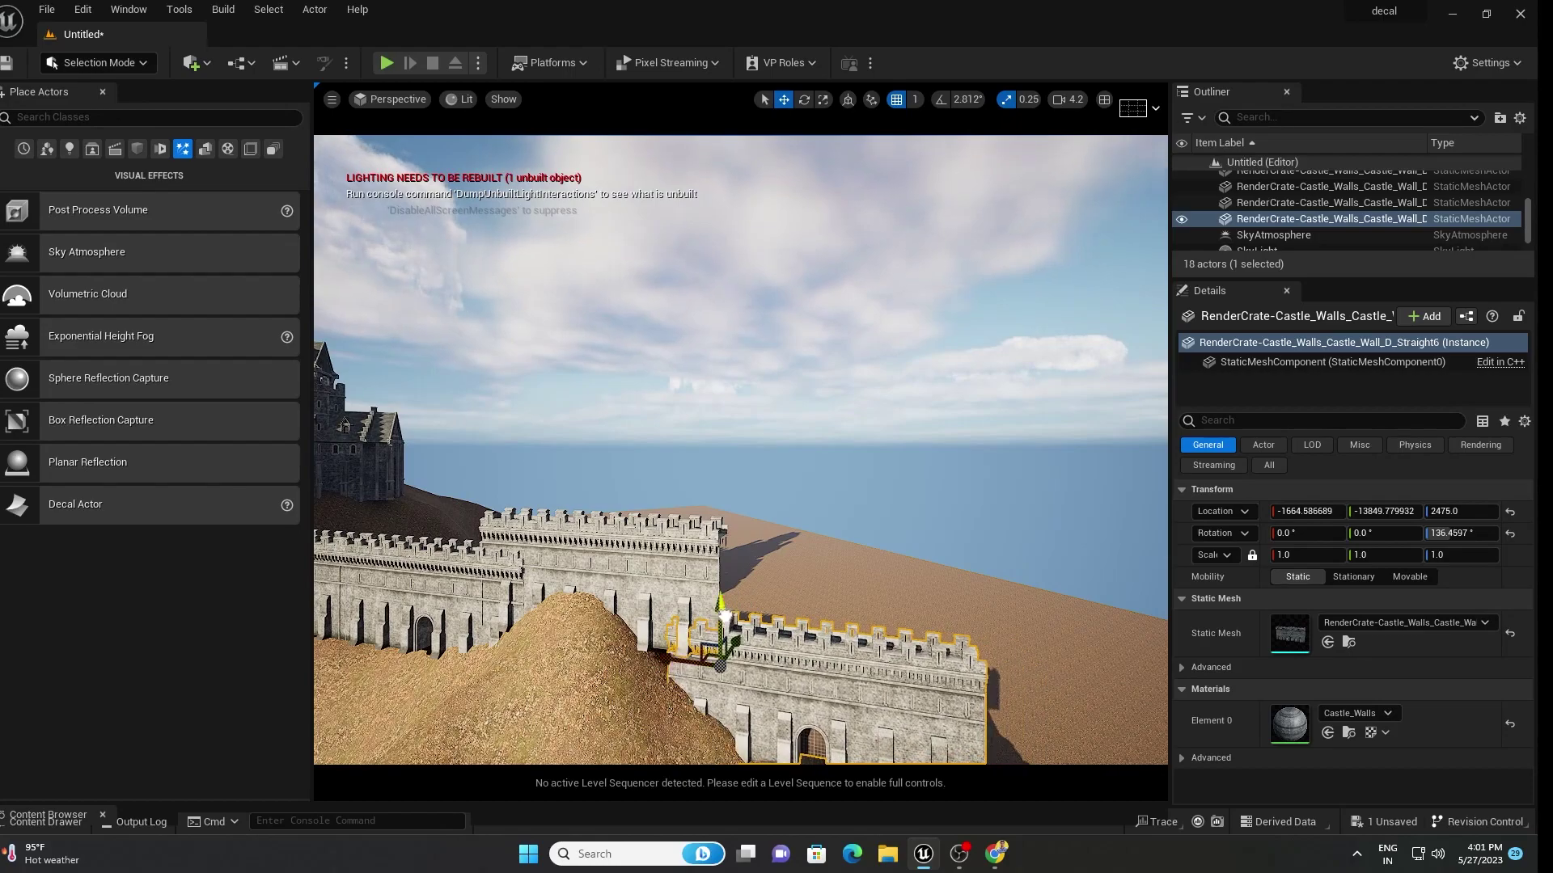
key("Escape")
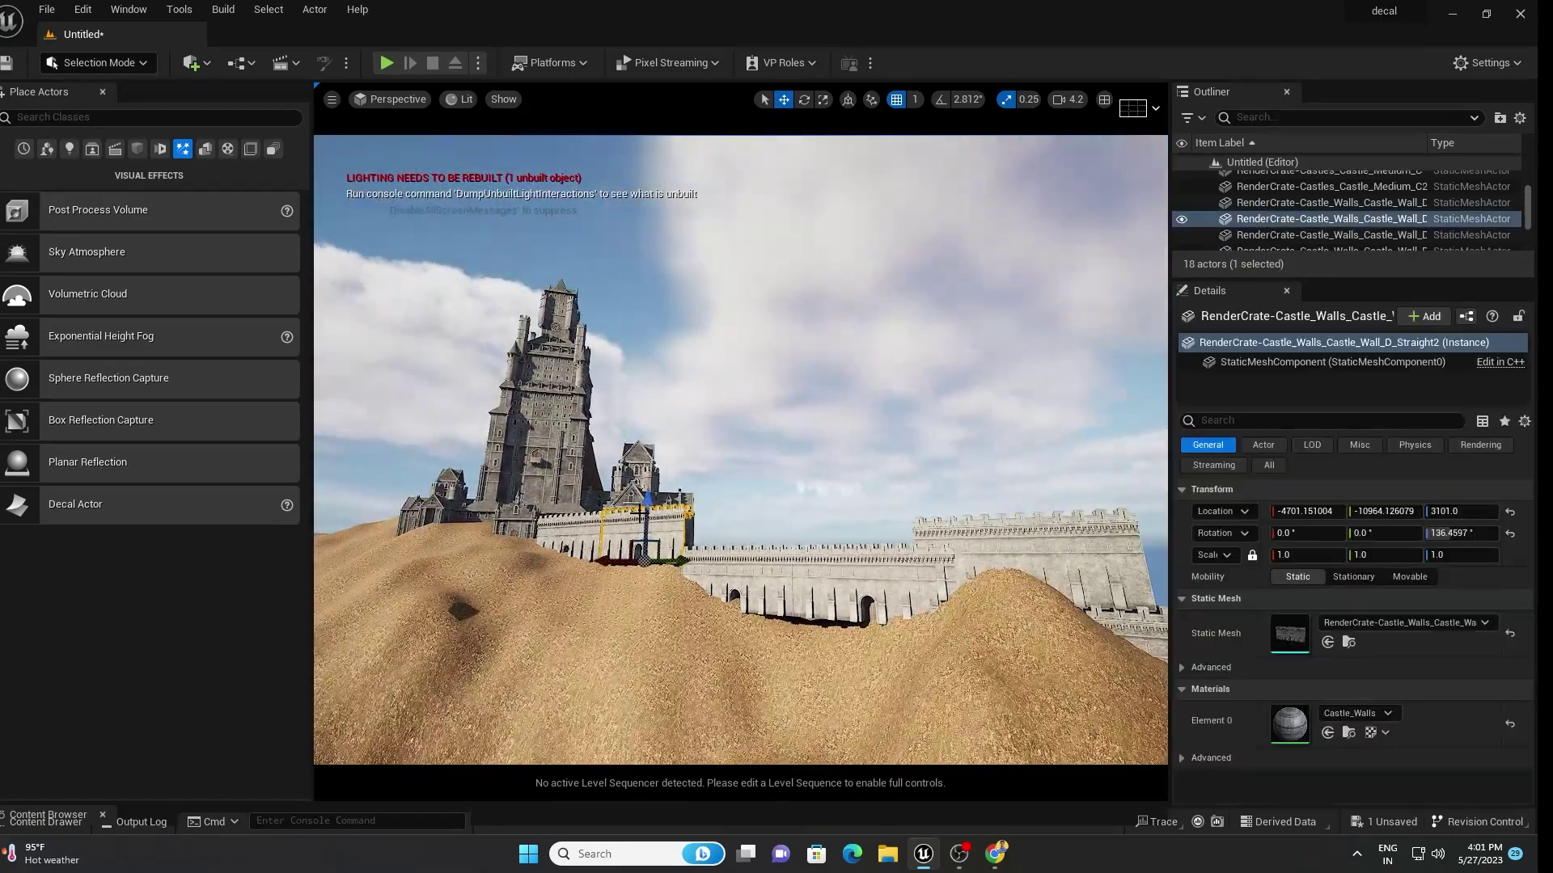
key("Escape")
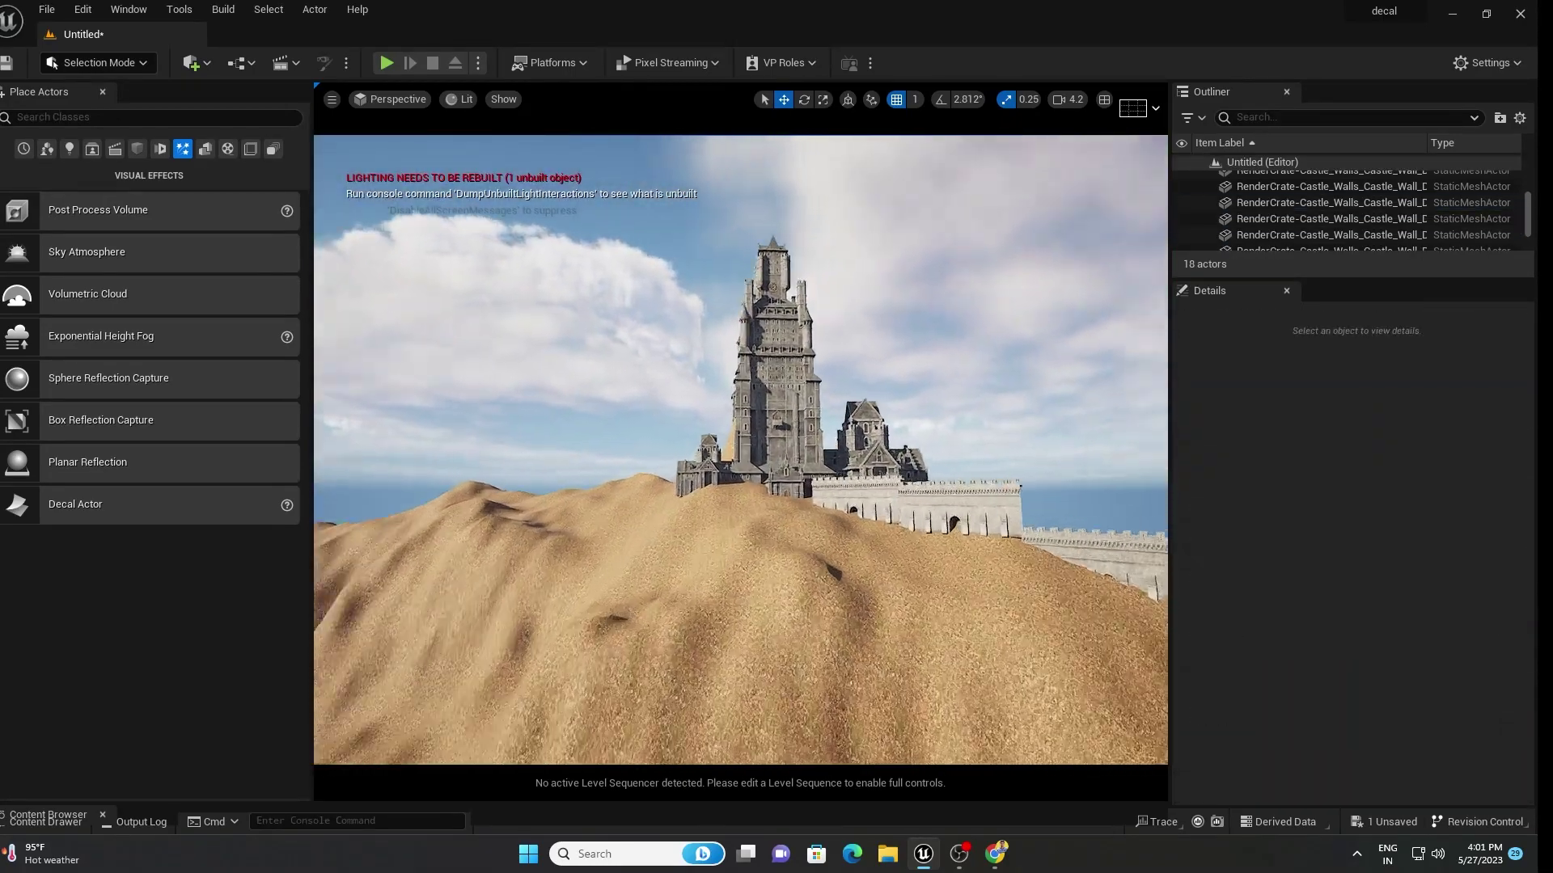
- Duplicate the wall sections around the castle front and turn the copy at the corner to about 53.26°
left_click(831, 502)
left_click_drag(831, 513, 664, 460, "alt")
key("e")
key("w")
key("ctrl+z")
left_click_drag(629, 515, 545, 515, "alt")
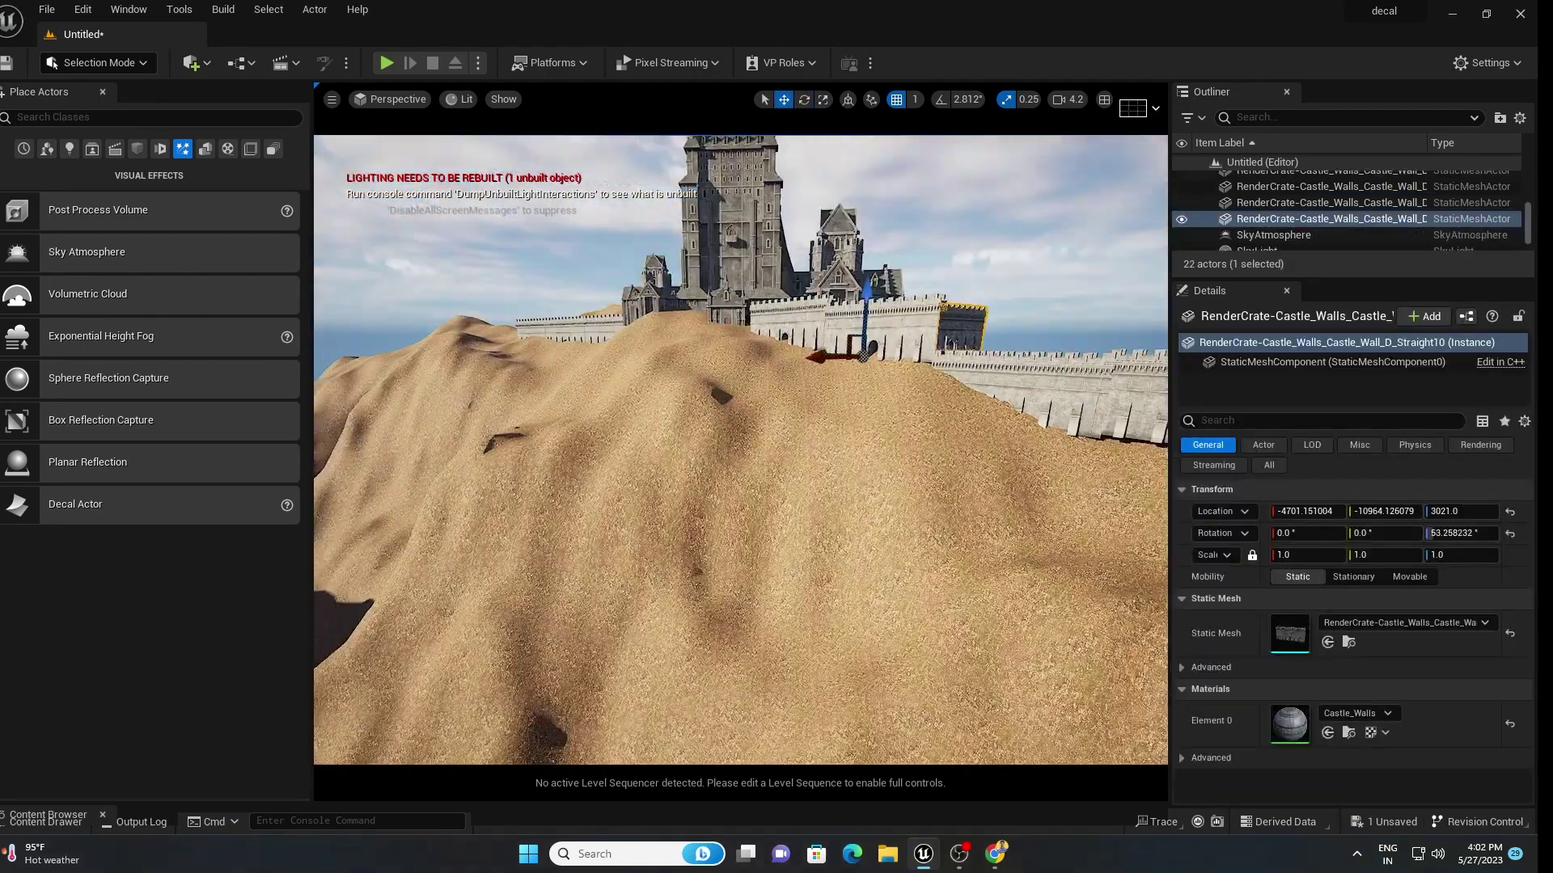
left_click_drag(833, 639, 808, 650, "alt")
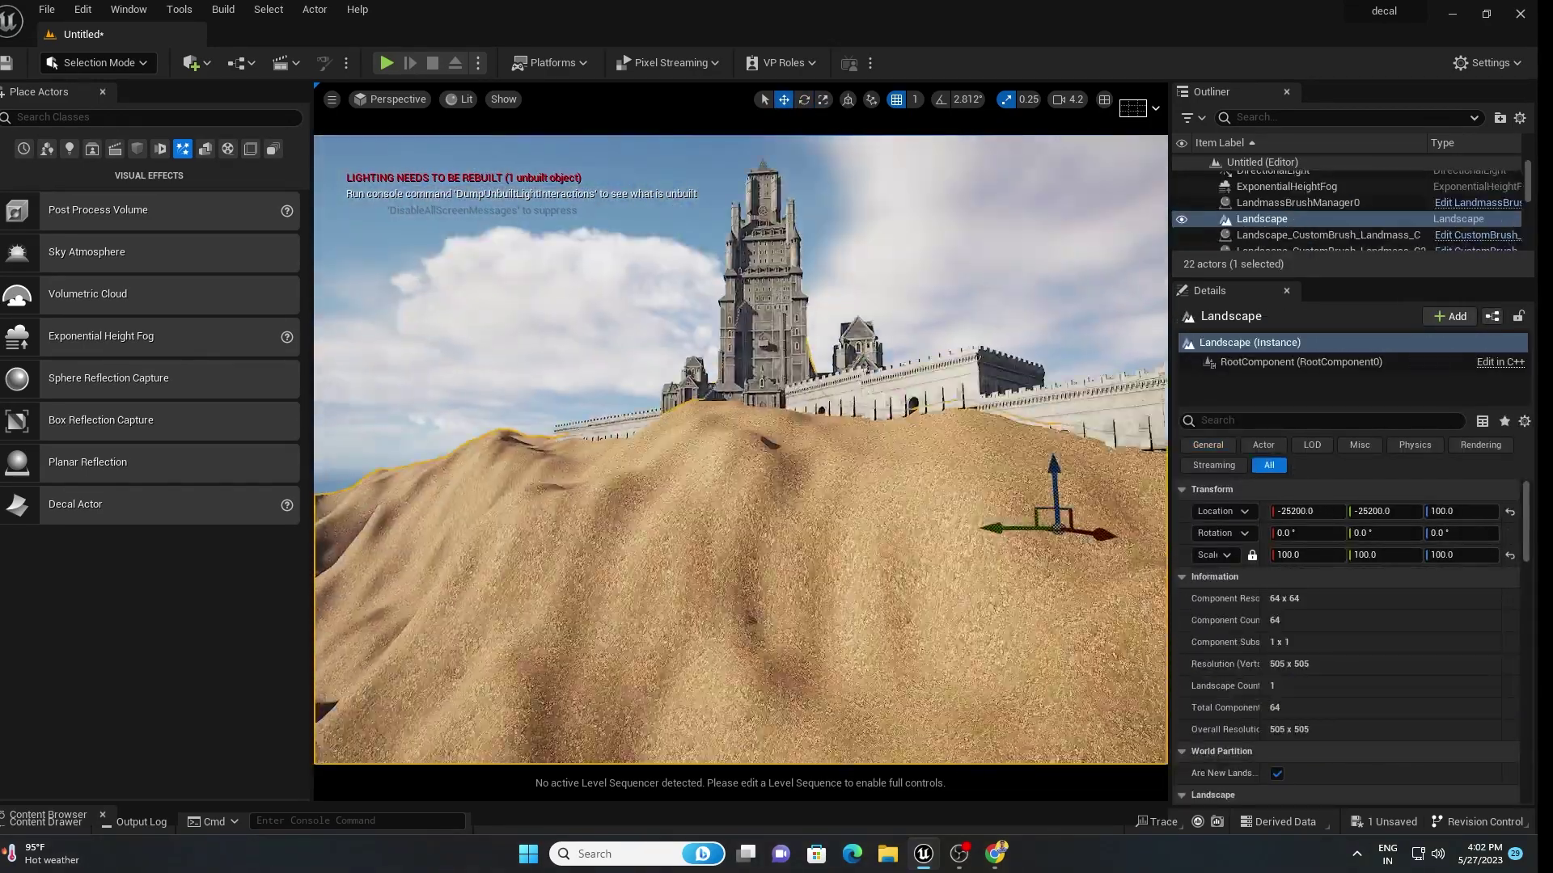
mouse_move(693, 472)
right_mouse_down()
mouse_move(680, 477)
mouse_move(693, 472)
right_mouse_up()
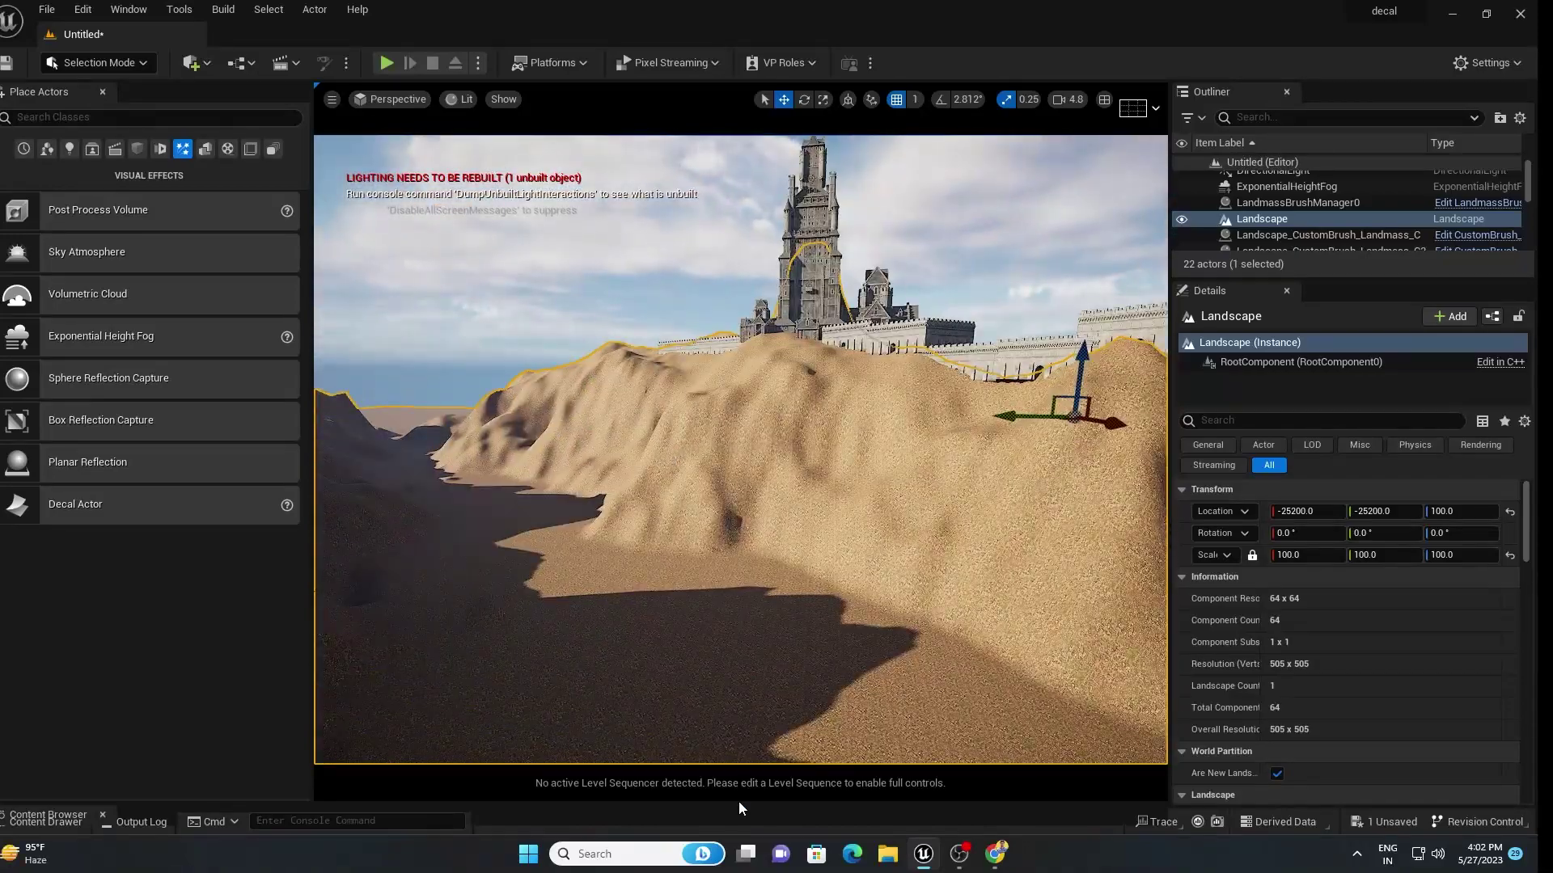
right_click_drag(751, 568, 735, 595)
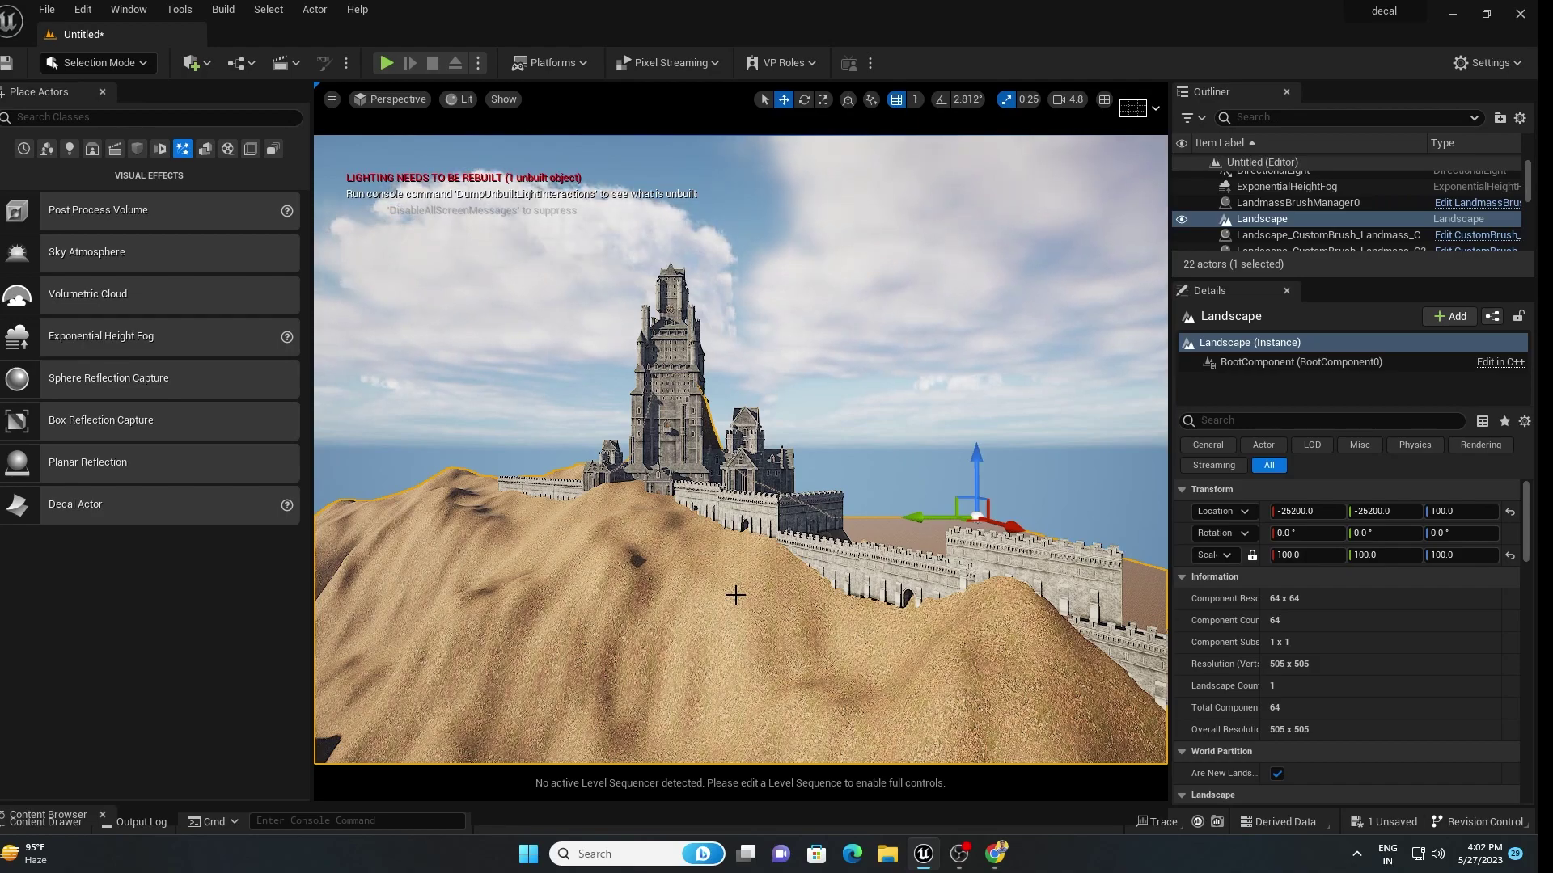
mouse_move(841, 570)
right_mouse_down()
mouse_move(838, 530)
mouse_move(836, 547)
right_mouse_up()
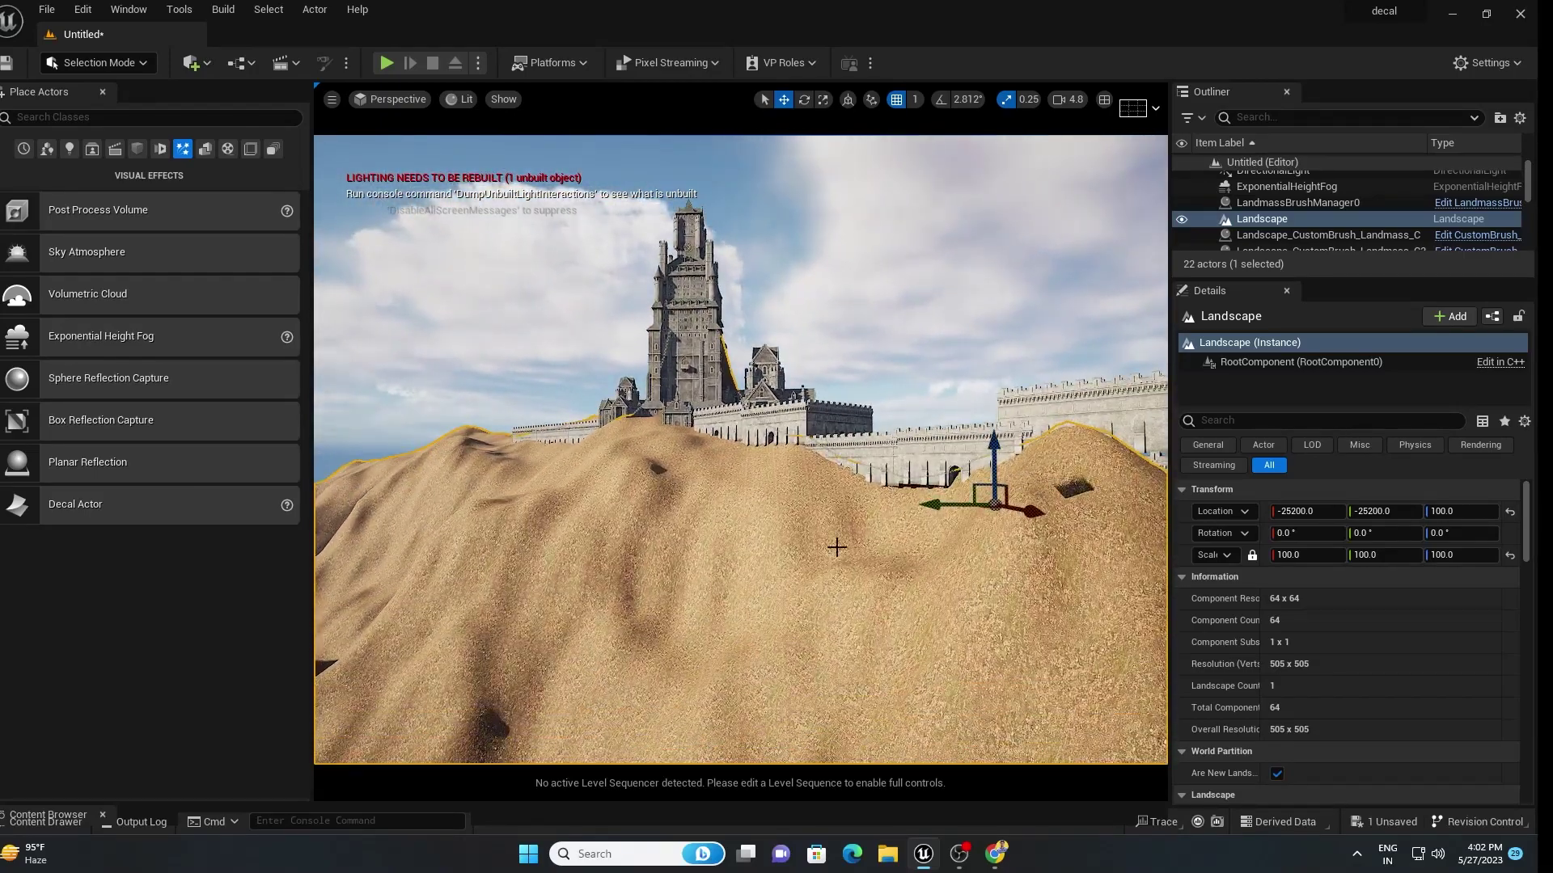
right_click_drag(707, 505, 749, 491)
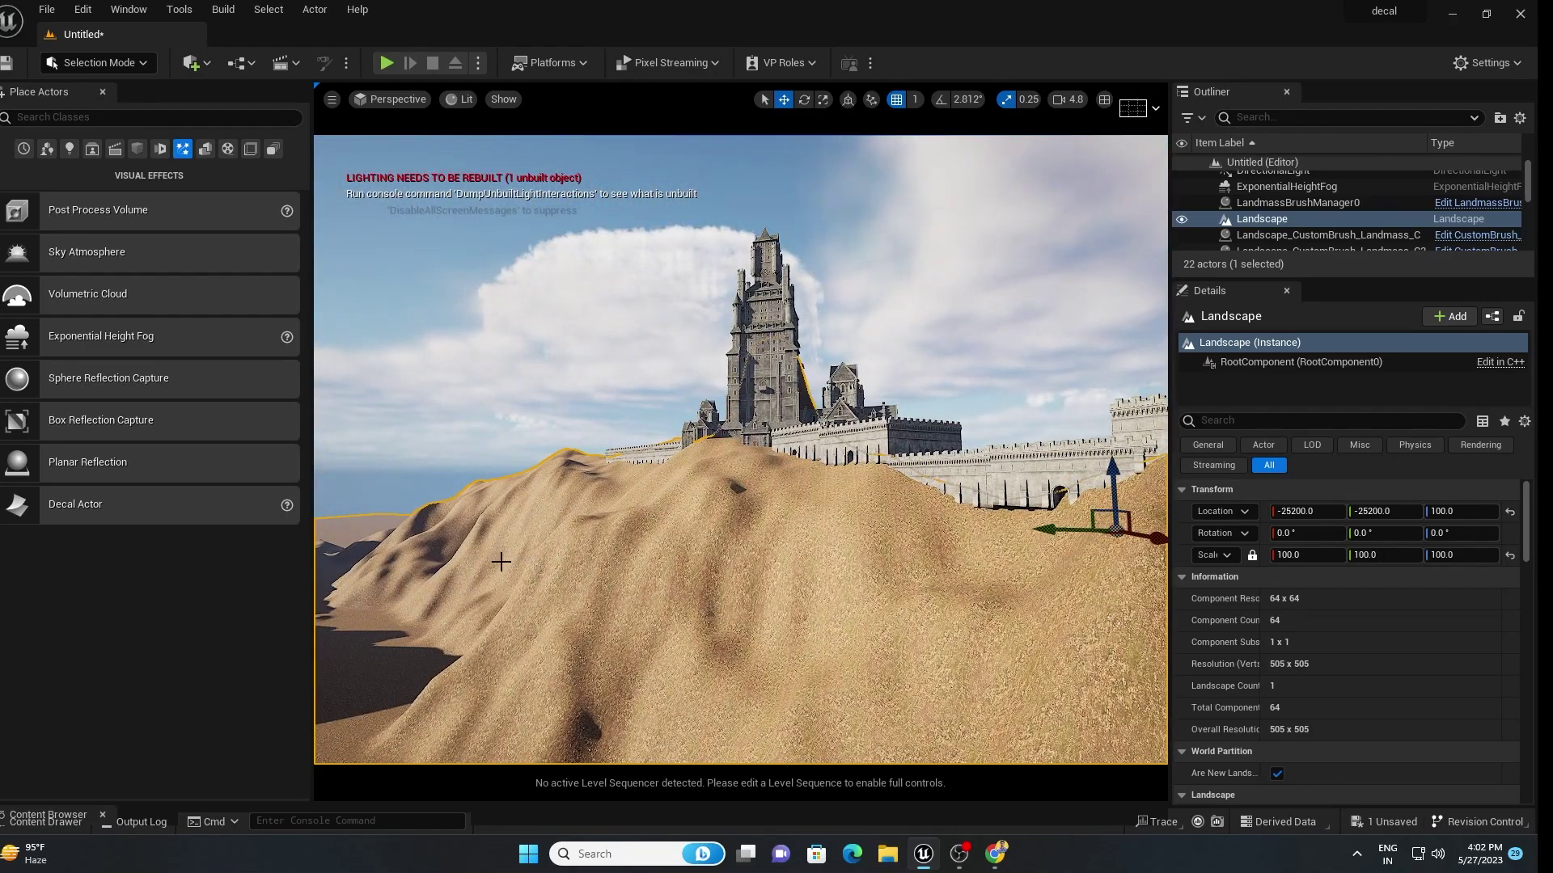
- Enlarge the Content Browser, open the Megascans 3D_Assets folder and filter it to static meshes only
left_click_drag(759, 804, 769, 496)
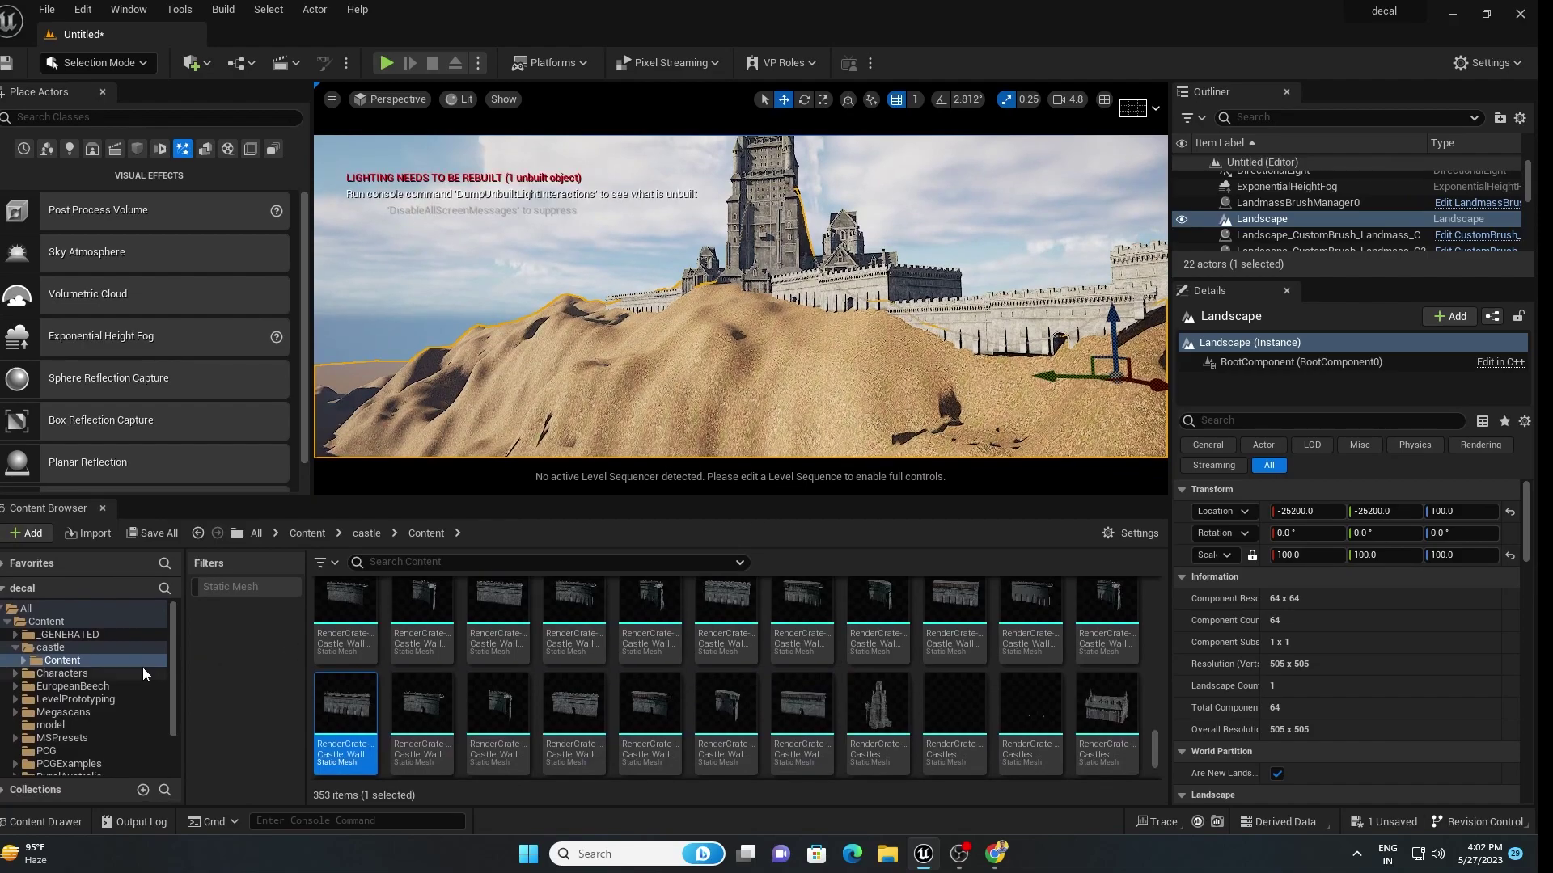
scroll(57, 688, "down", 1)
scroll(56, 688, "down", 1)
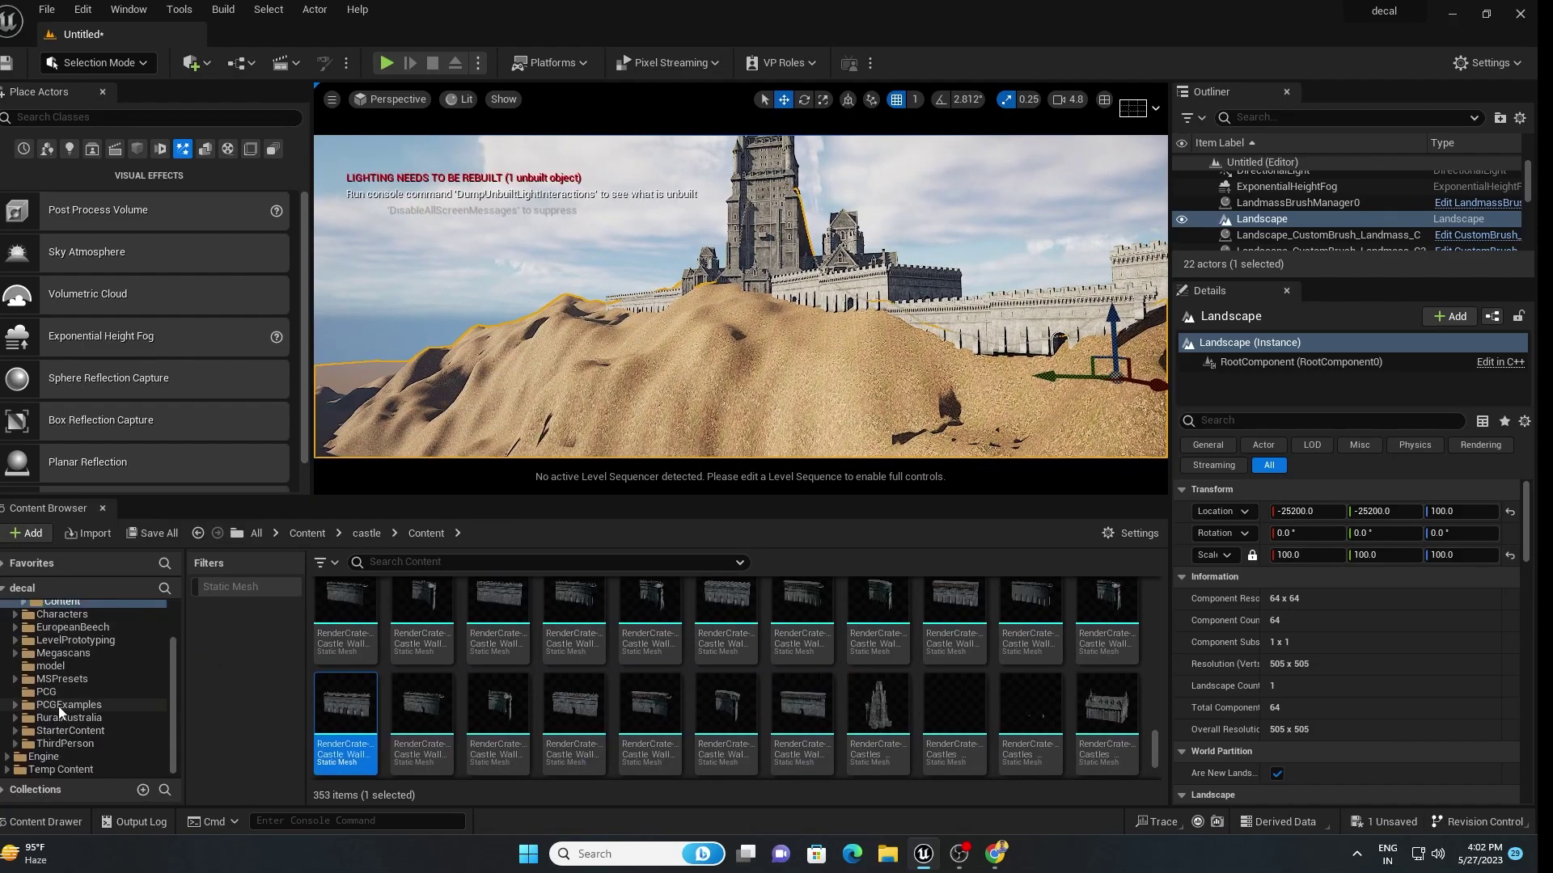
left_click(60, 654)
double_click(342, 615)
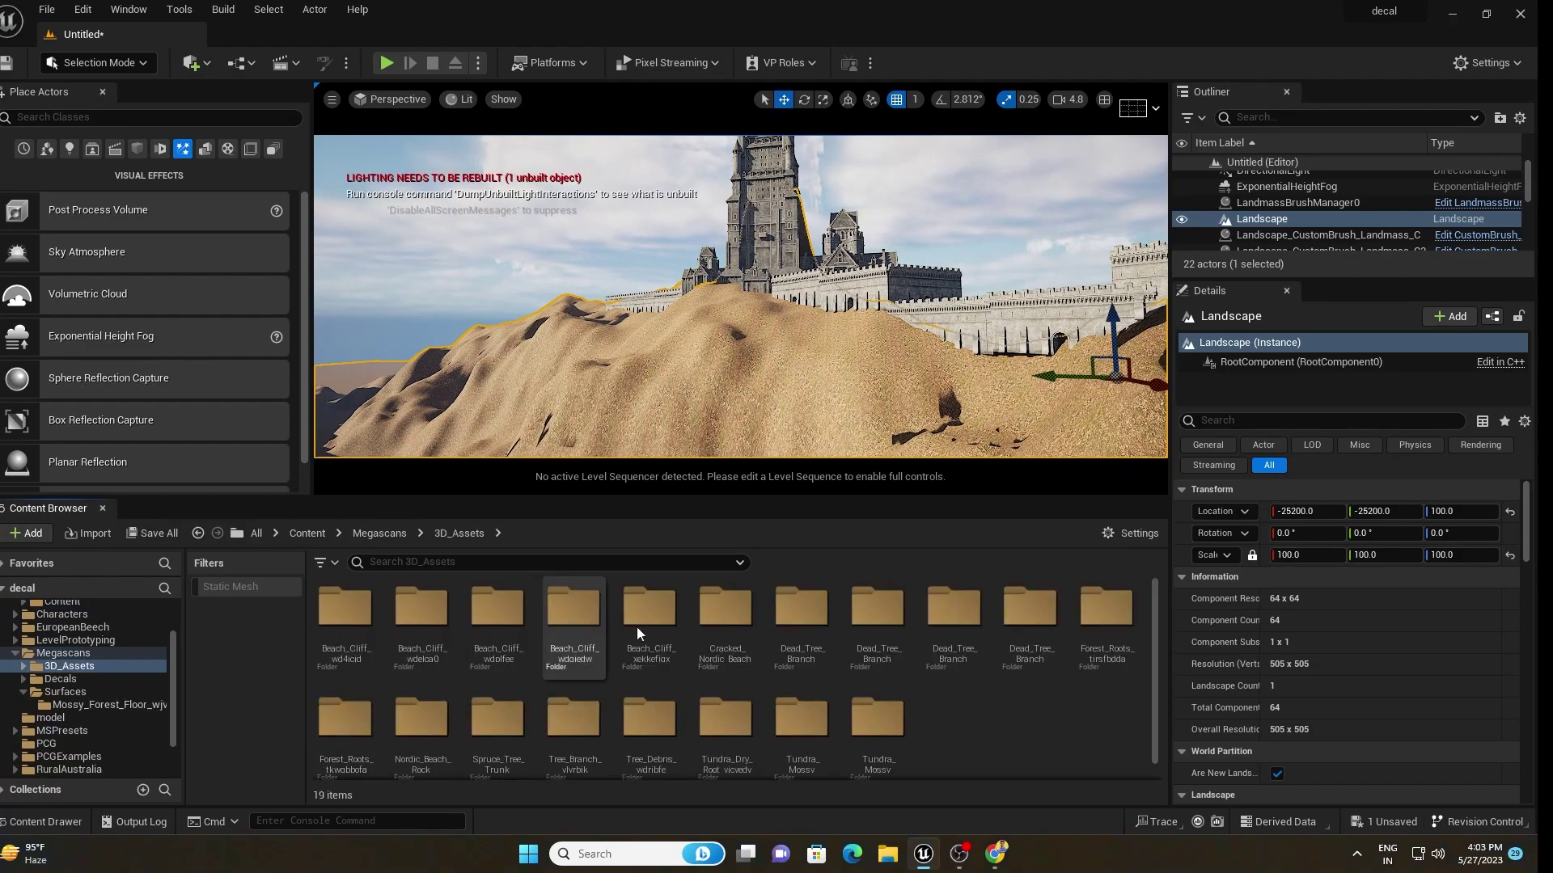
left_click(260, 585)
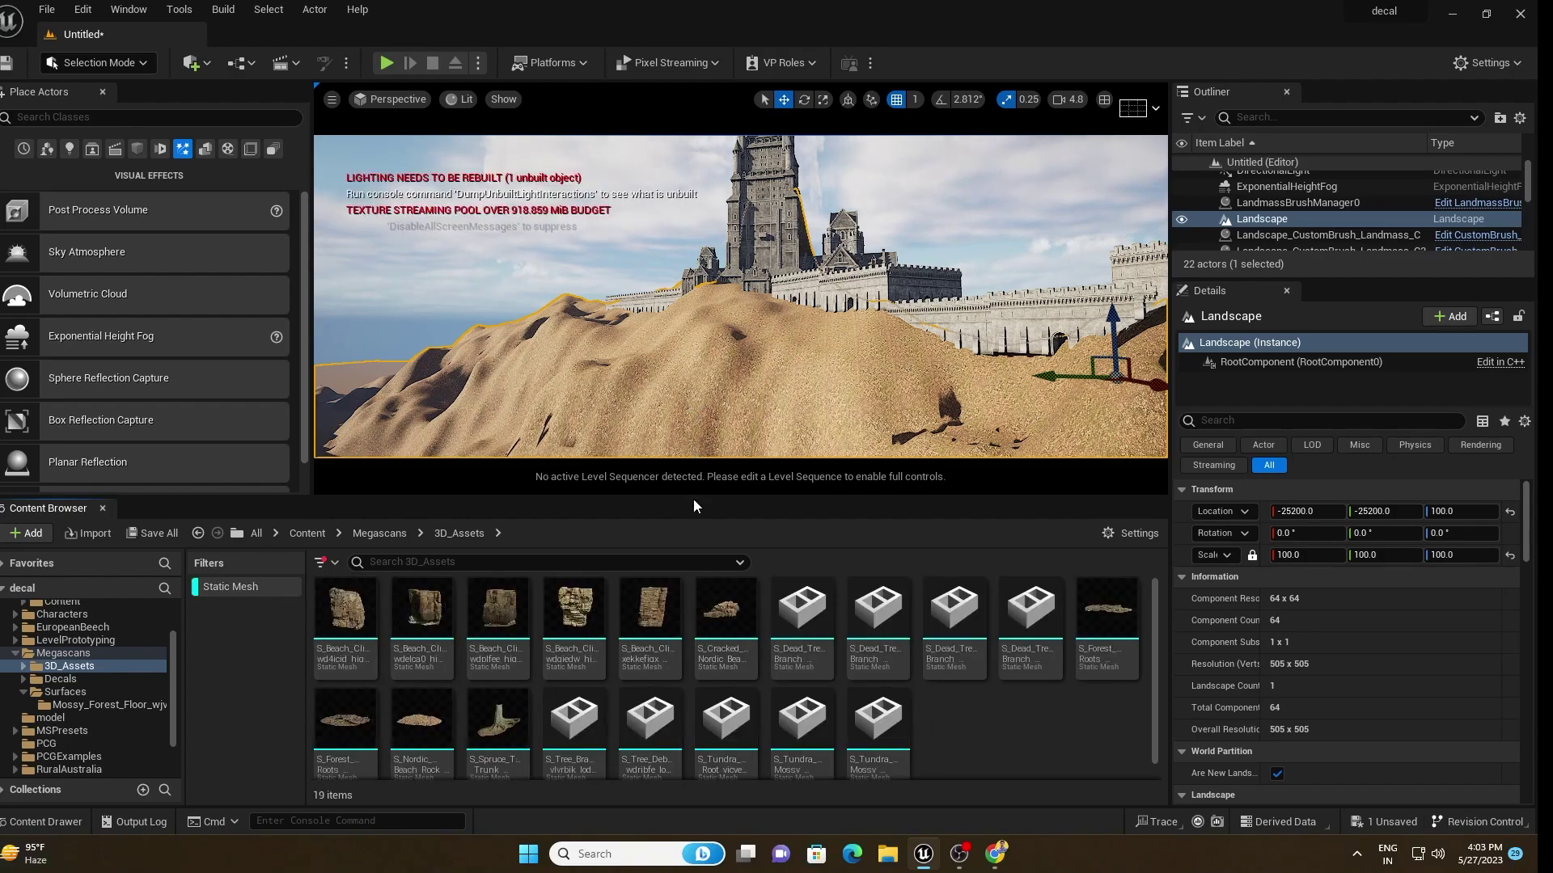
- Place and orient the Beach_Cliff wd4icid and wdelca0 meshes against the mountainside below the castle
left_click_drag(680, 606, 680, 609)
key("e")
left_click_drag(346, 717, 534, 453)
left_click_drag(402, 437, 388, 486)
left_click_drag(422, 720, 527, 546)
key("w")
right_click_drag(527, 546, 663, 477)
- Add the Beach_Cliff xekkefiqx, a second wdelca0 and the wdplfee mesh along the mountainside, scaling up the xekkefiqx and wdplfee rocks
key("e")
left_click_drag(651, 720, 676, 489)
key("w")
left_click_drag(1306, 555, 1375, 554)
left_click_drag(421, 720, 947, 397)
right_click_drag(947, 398, 841, 412)
left_click_drag(498, 720, 697, 324)
left_click_drag(1306, 555, 1375, 555)
- Place a second Beach_Cliff xekkefiqx mesh, scale it uniformly to 5.57, turn it to about -87.7° and lower it into the cliff
key("e")
left_click_drag(650, 719, 768, 340)
left_click_drag(1306, 555, 1375, 555)
left_click_drag(768, 345, 727, 350)
key("w")
left_click_drag(772, 299, 772, 405)
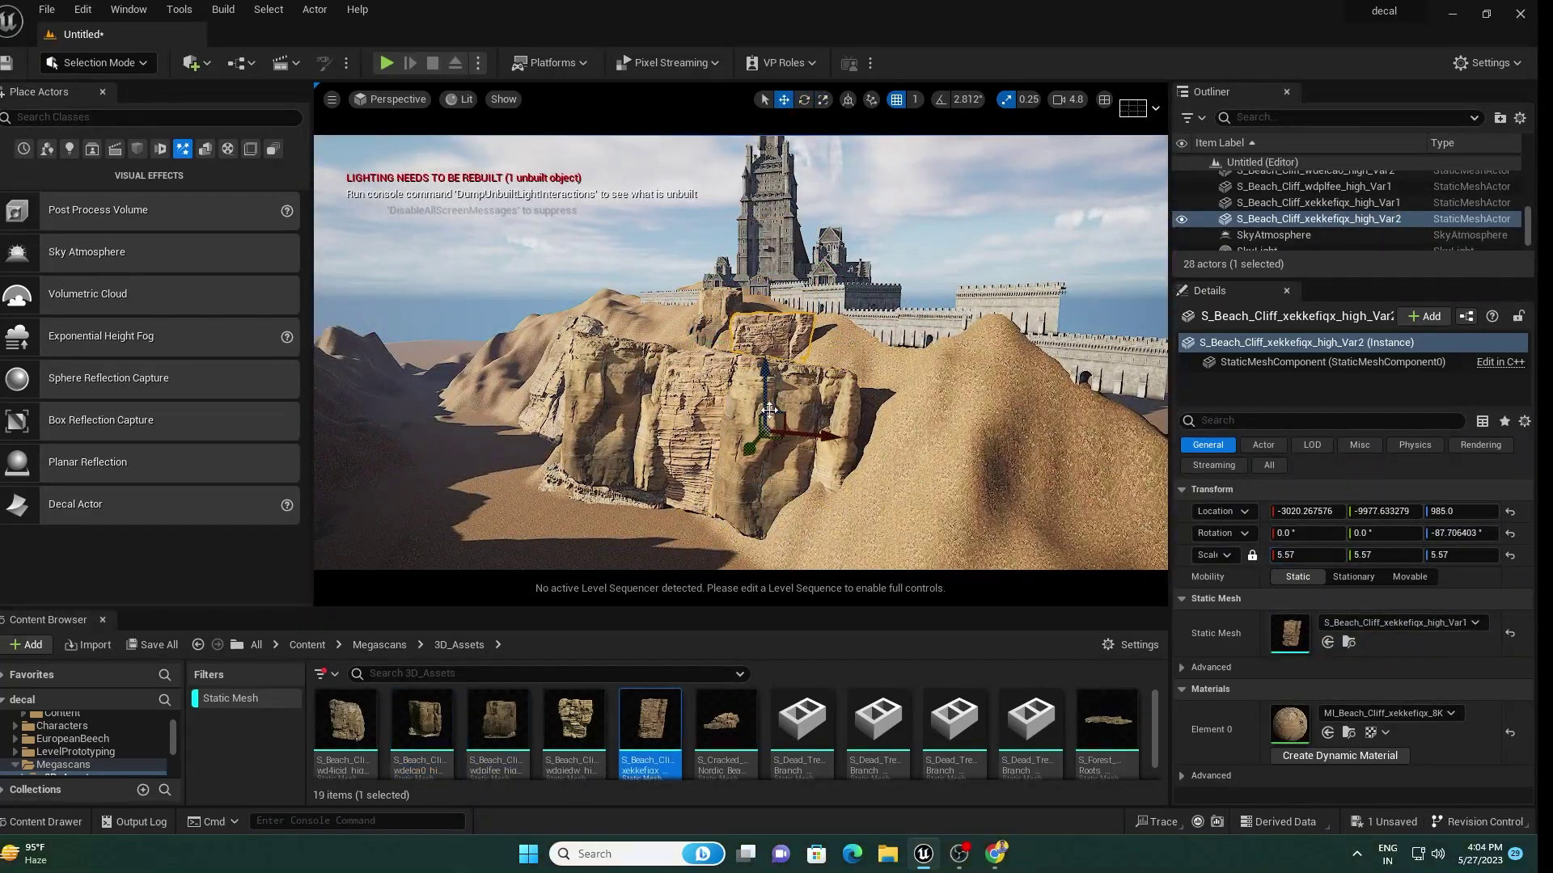
- Place another Beach_Cliff wd4icid mesh on the cliff face, then rotate and shift it to close the gaps in the rock
right_click_drag(772, 405, 712, 436)
left_click(652, 423)
left_click_drag(346, 720, 590, 433)
key("e")
left_click_drag(550, 380, 638, 338)
key("r")
key("w")
left_click_drag(635, 390, 639, 429)
key("e")
left_click_drag(639, 465, 663, 453)
key("w")
right_click_drag(664, 372, 722, 279)
left_click_drag(641, 229, 635, 217)
right_click_drag(723, 279, 728, 364)
- Add an enlarged second wdplfee mesh and a third xekkefiqx mesh to extend the cliff wall
key("e")
left_click_drag(498, 720, 776, 429)
left_click_drag(1306, 554, 1375, 554)
key("w")
key("e")
left_click_drag(650, 720, 598, 413)
key("r")
key("w")
right_click_drag(740, 352, 740, 307)
key("Escape")
- Place a further Beach_Cliff wd4icid mesh at the far end of the cliff, scaled uniformly to 3.145
left_click_drag(346, 720, 798, 451)
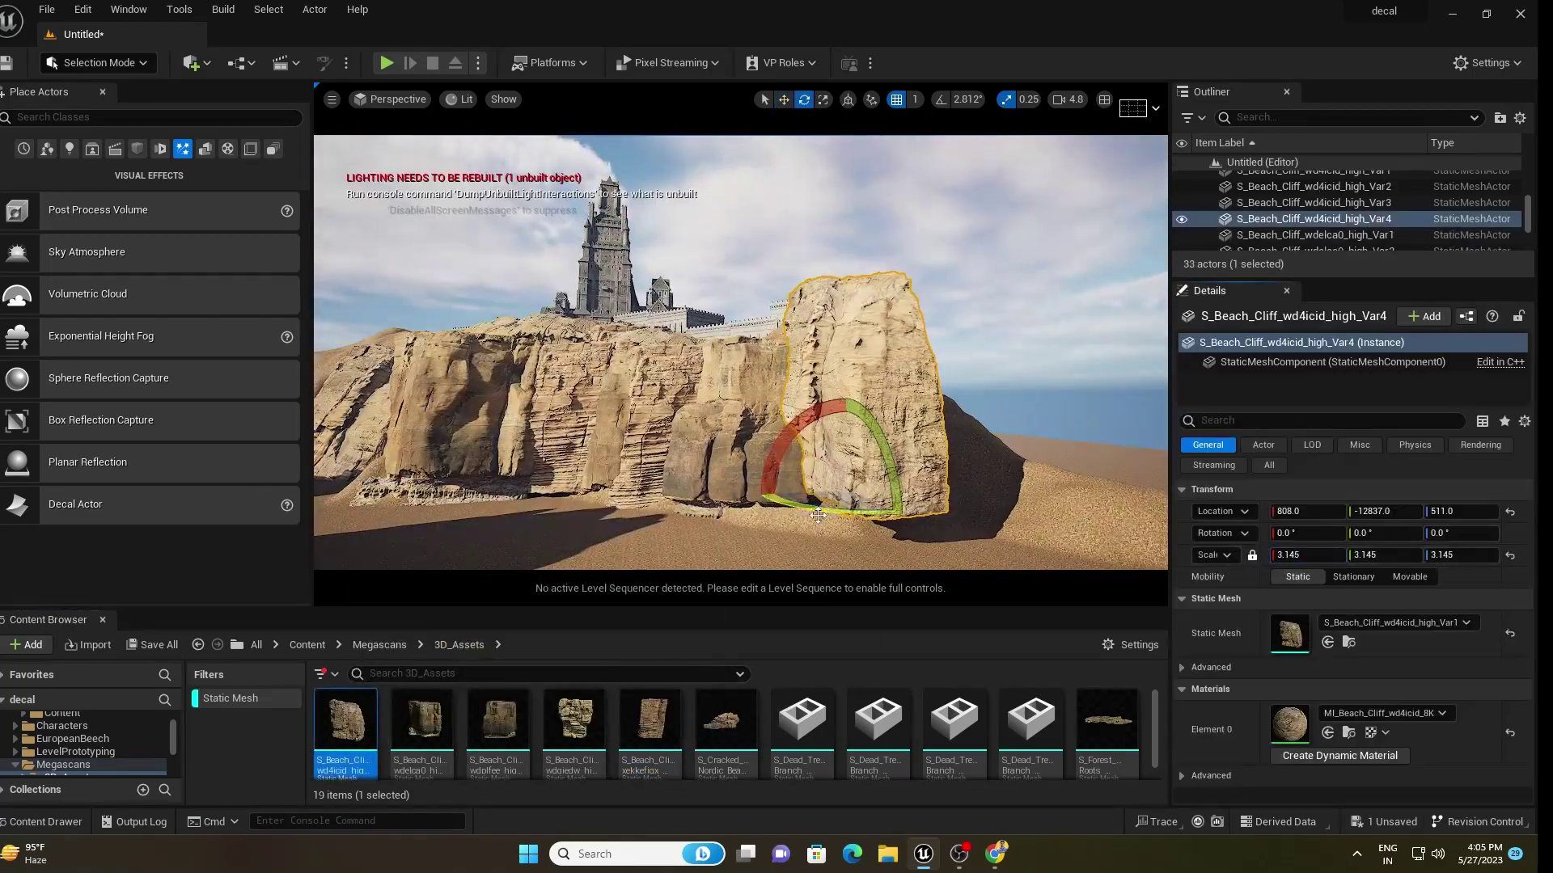
key("Escape")
right_click_drag(797, 451, 728, 363)
mouse_move(824, 225)
right_mouse_down()
mouse_move(793, 225)
mouse_move(857, 231)
mouse_move(794, 225)
right_mouse_up()
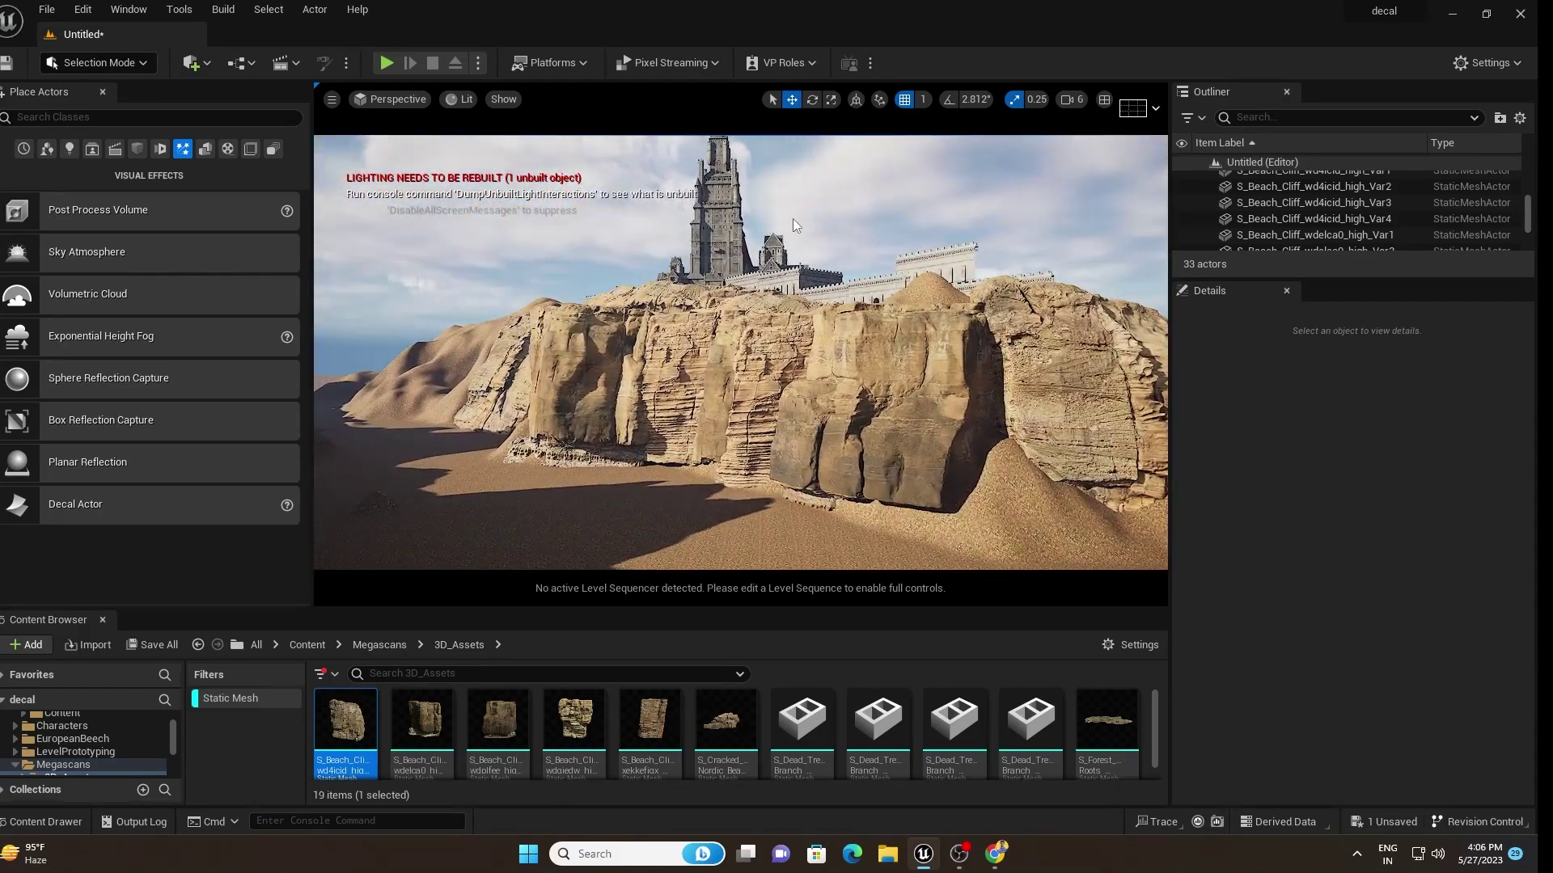
- Create a folder named PCG_TREE in the Content folder and open it
left_click(216, 709)
left_click_drag(325, 609, 326, 538)
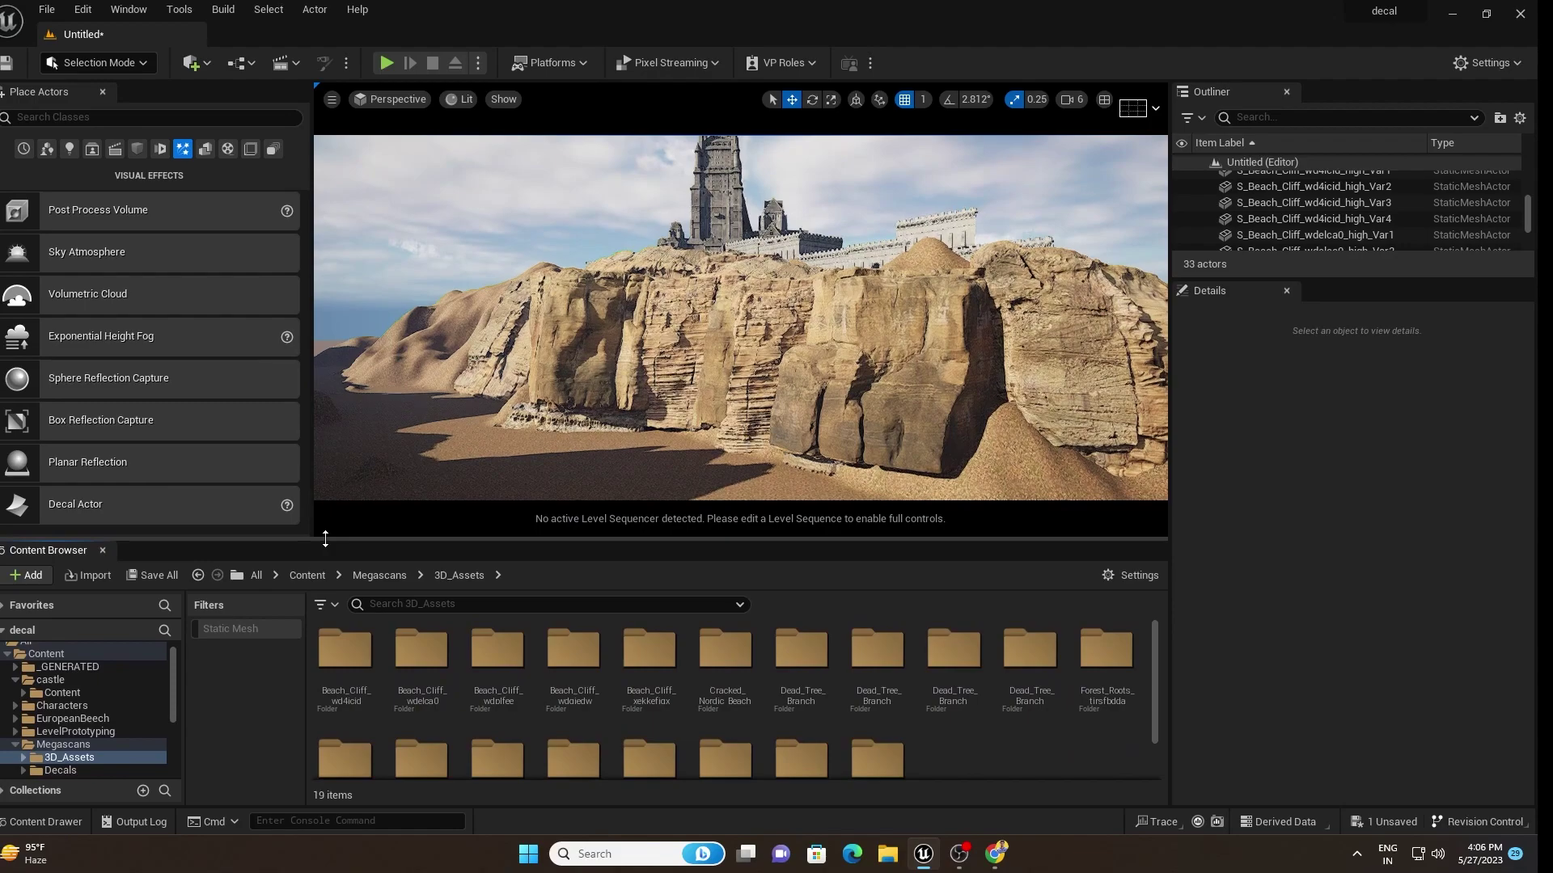
left_click(46, 653)
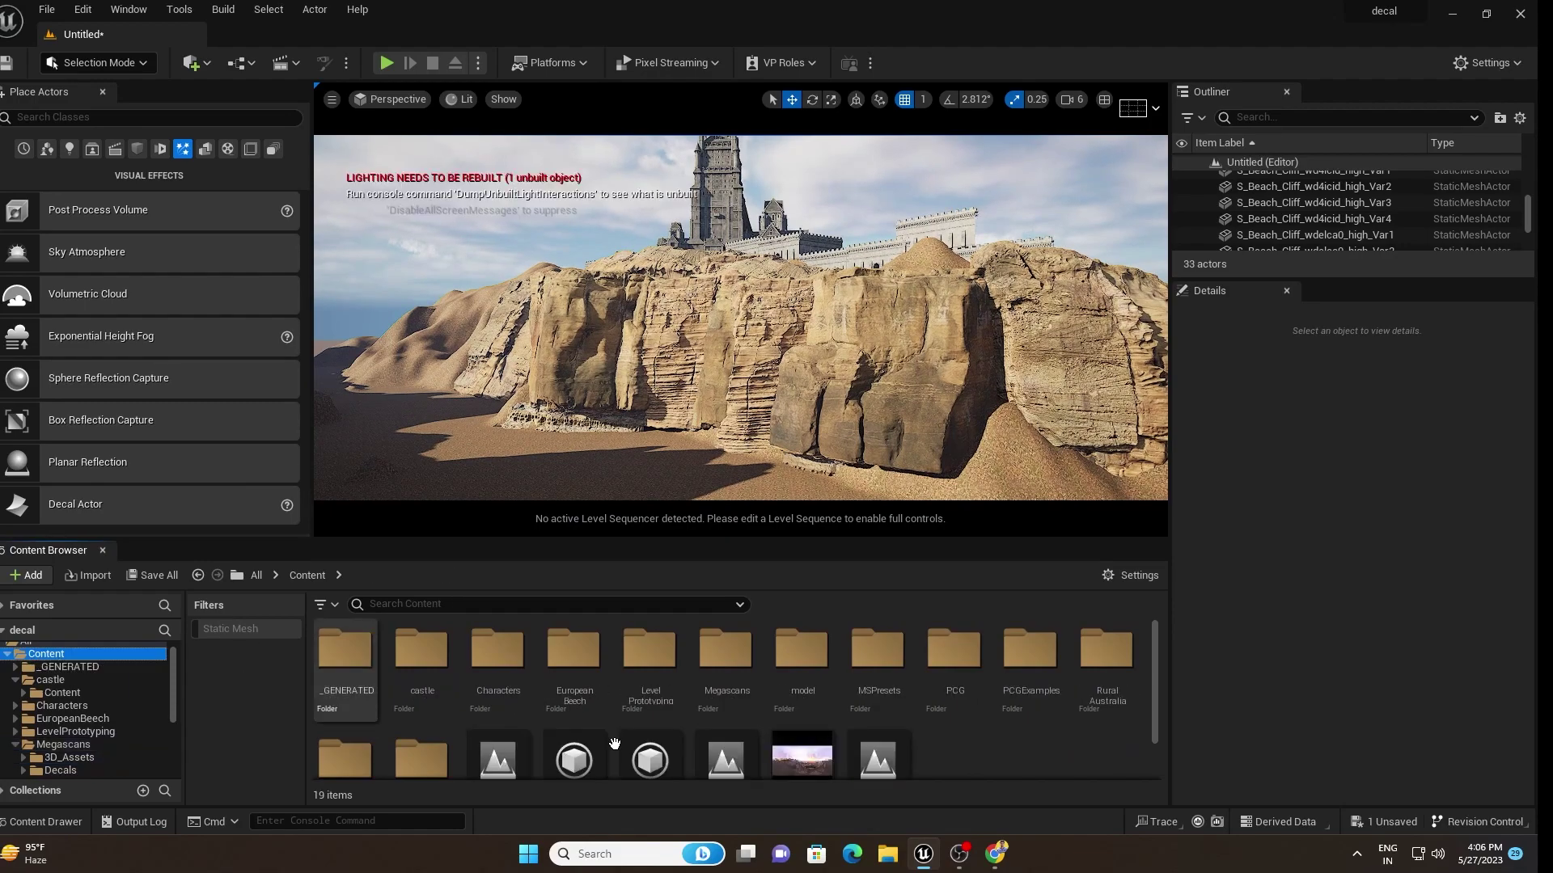
right_click(1019, 764)
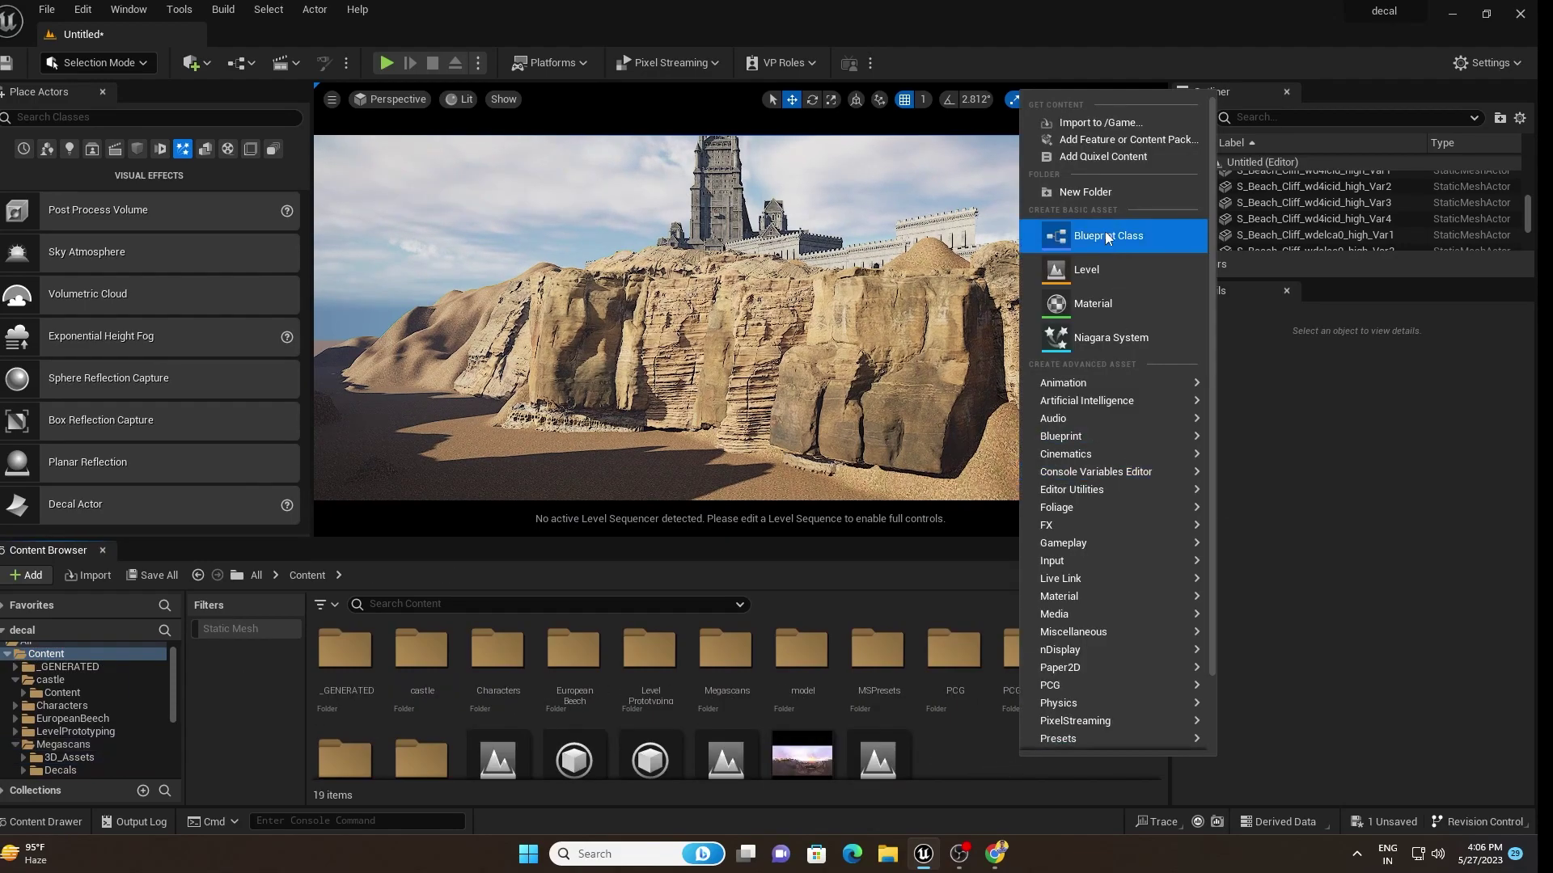
left_click(1097, 200)
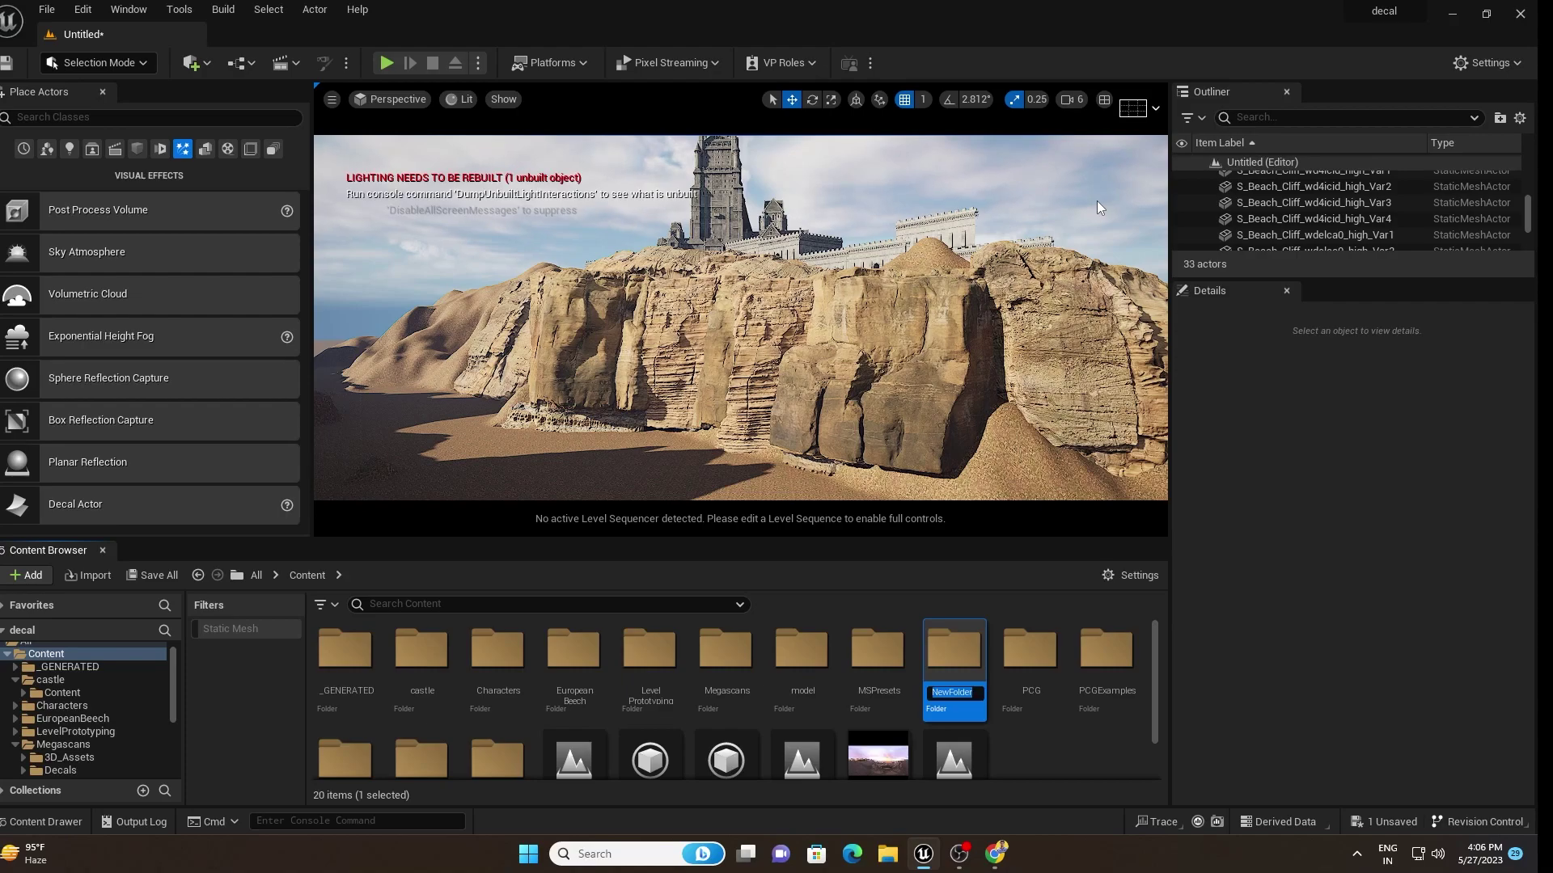
type("PCG")
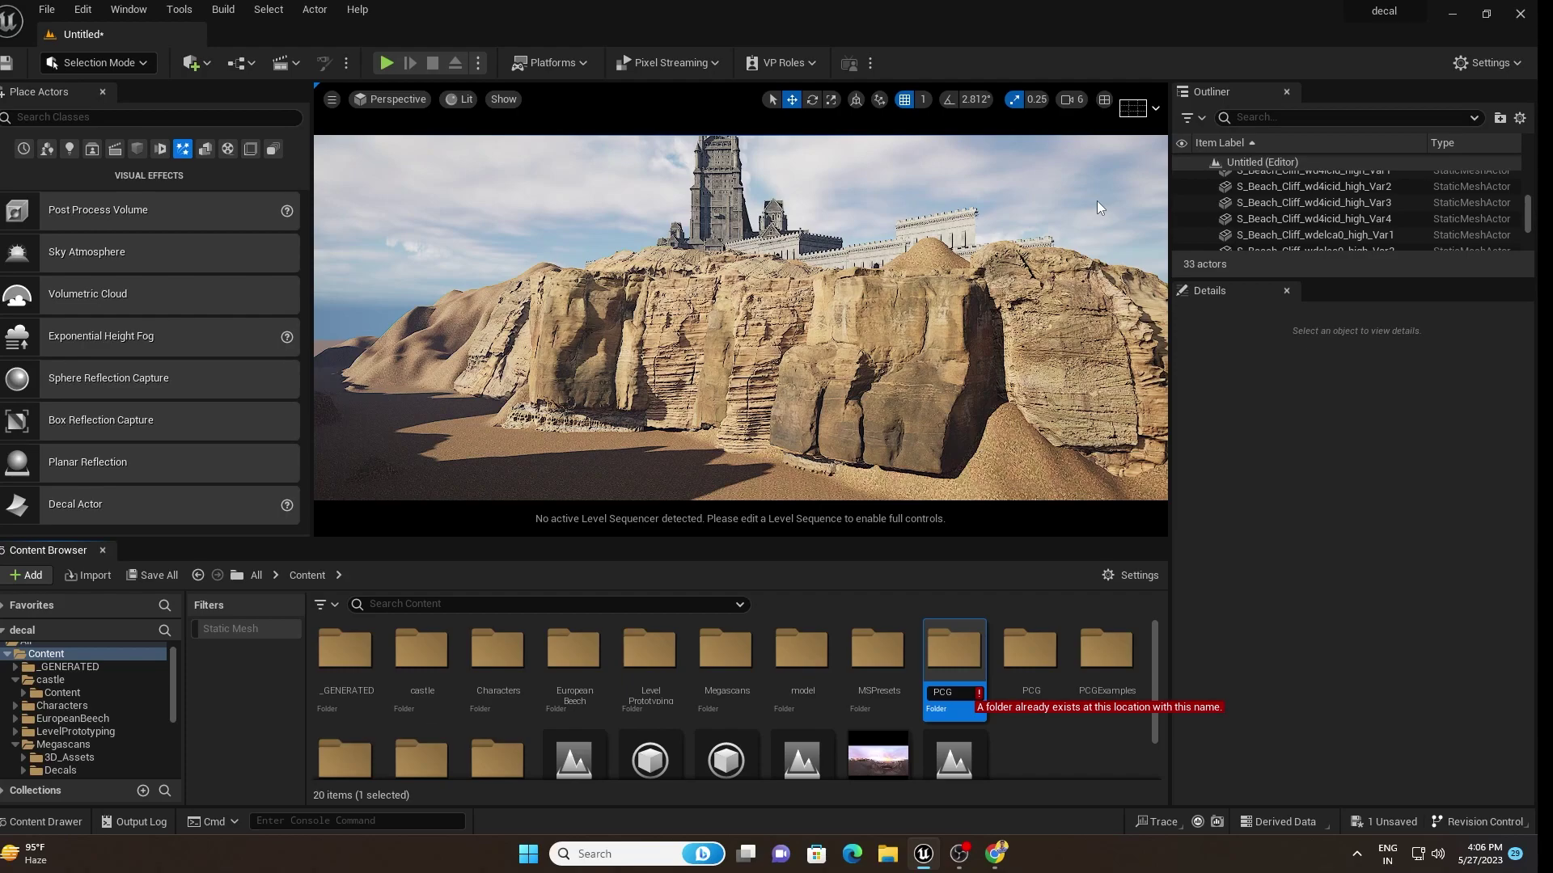
type("_")
key("Return")
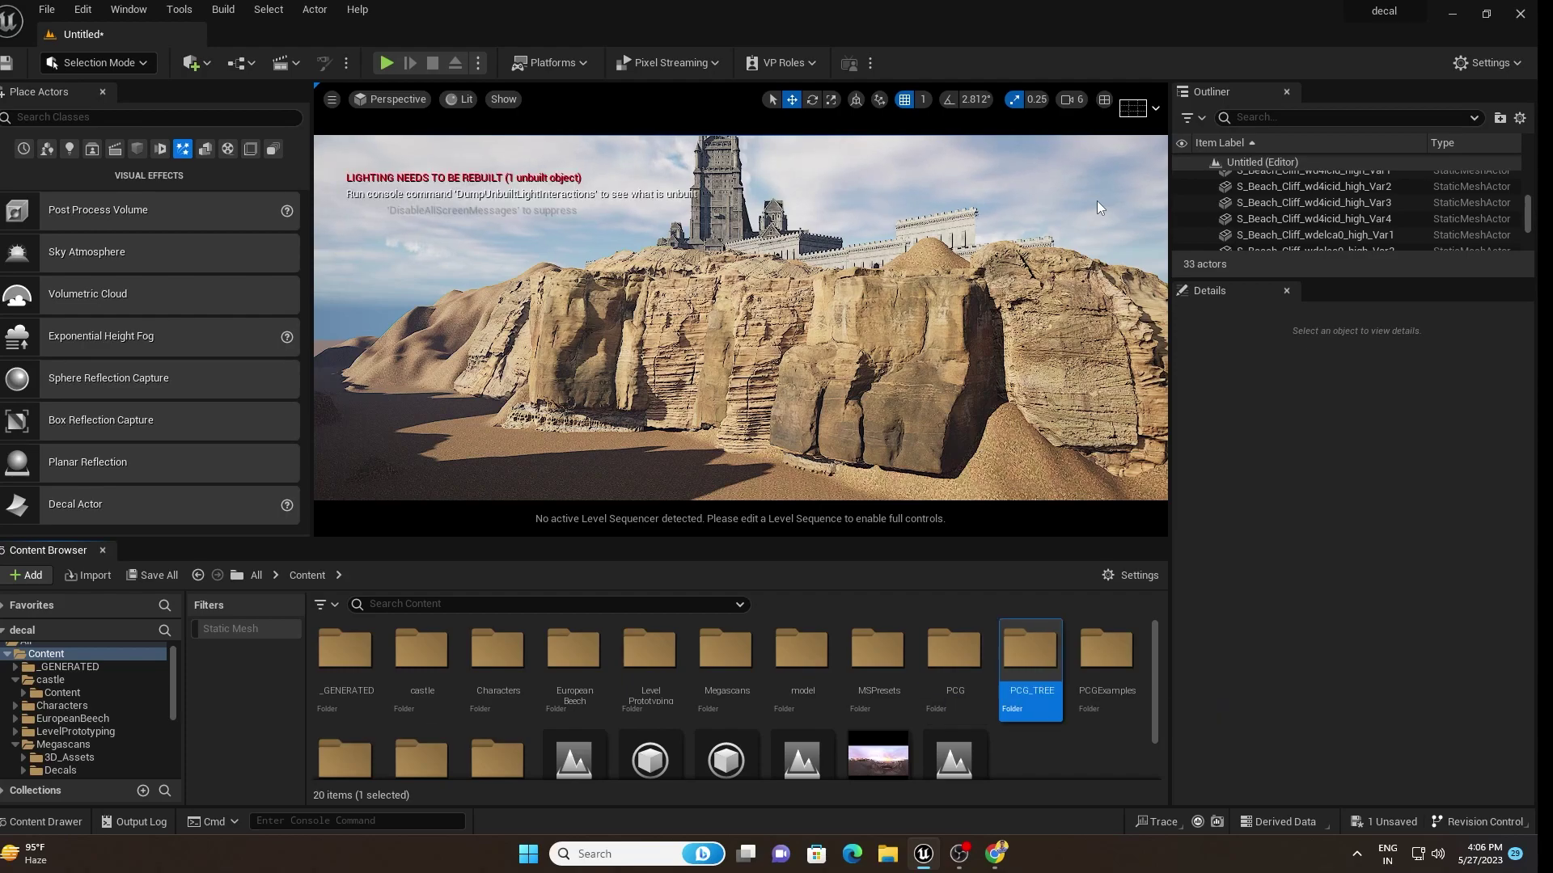
key("Return")
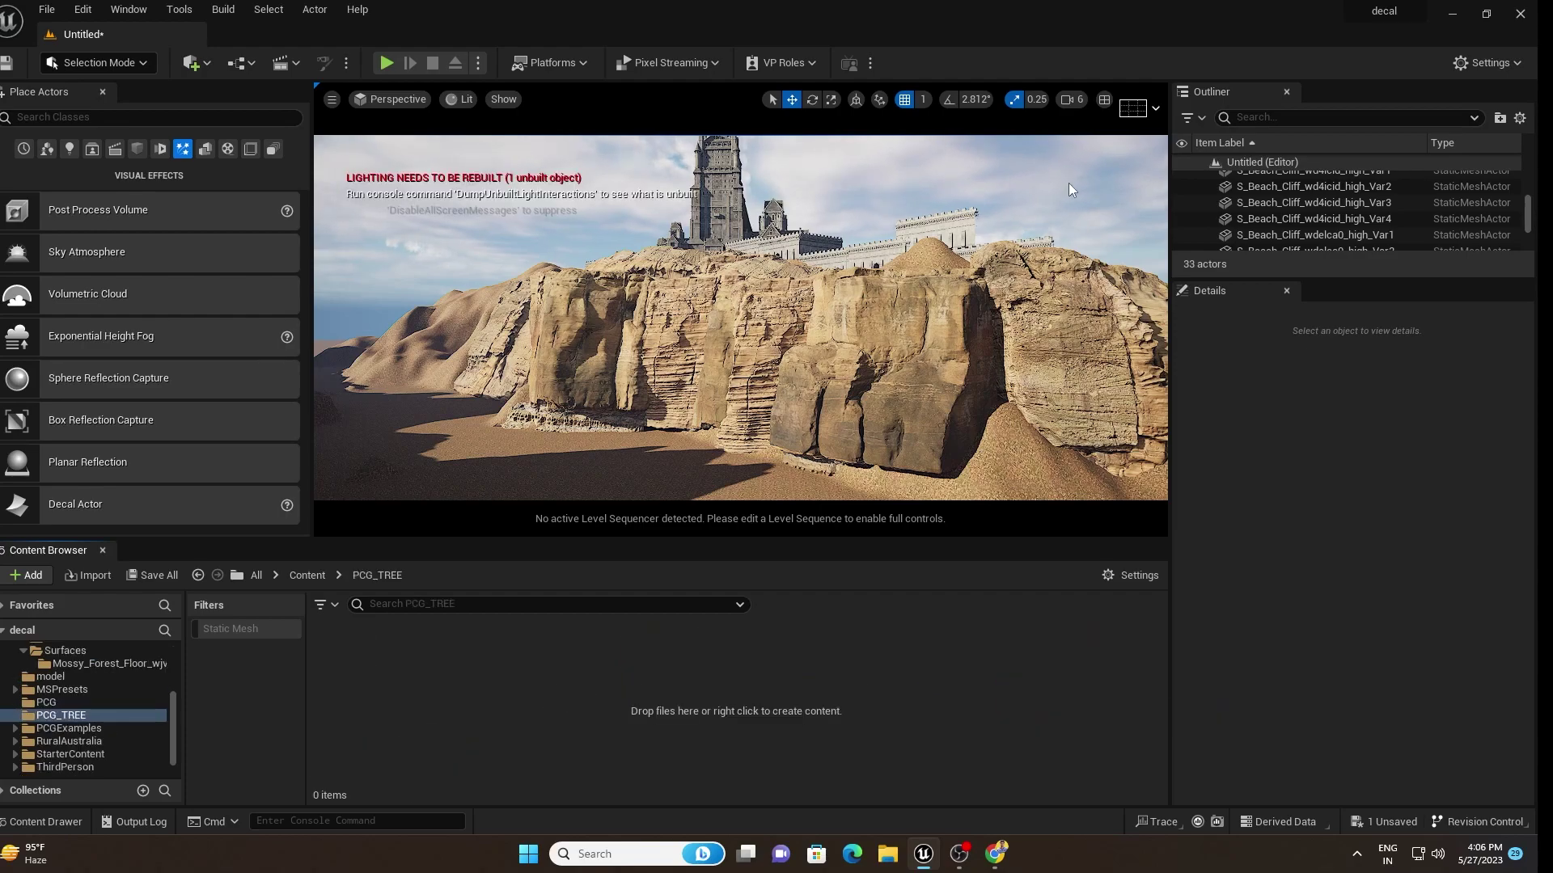
- Create a PCG Graph named TREE in the PCG_TREE folder and open it for editing
right_click(429, 711)
key("Escape")
right_click(492, 699)
mouse_move(550, 612)
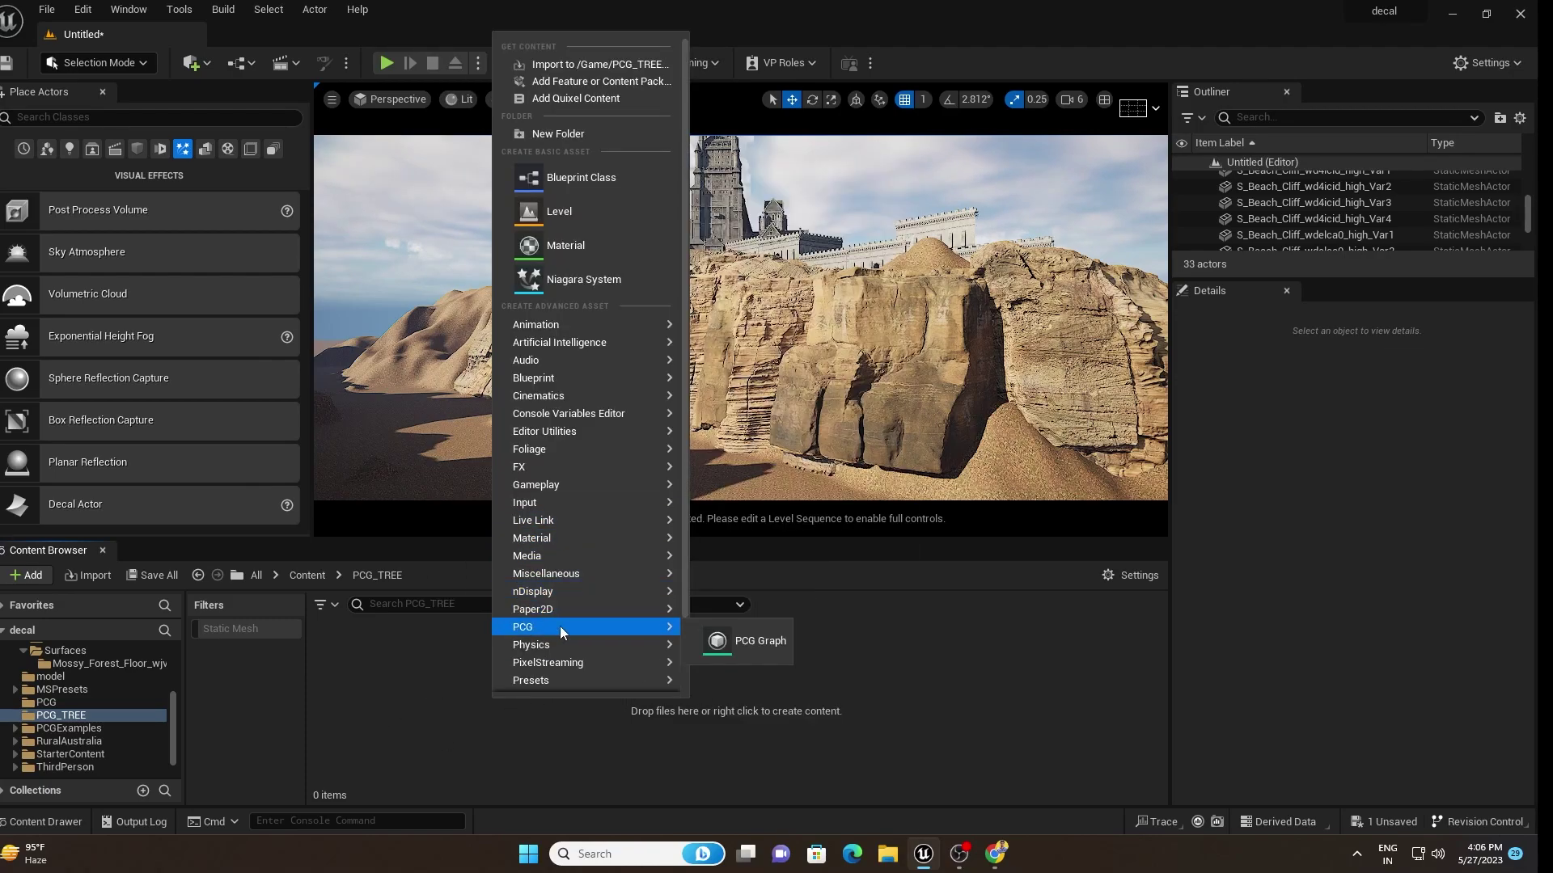
left_click(750, 642)
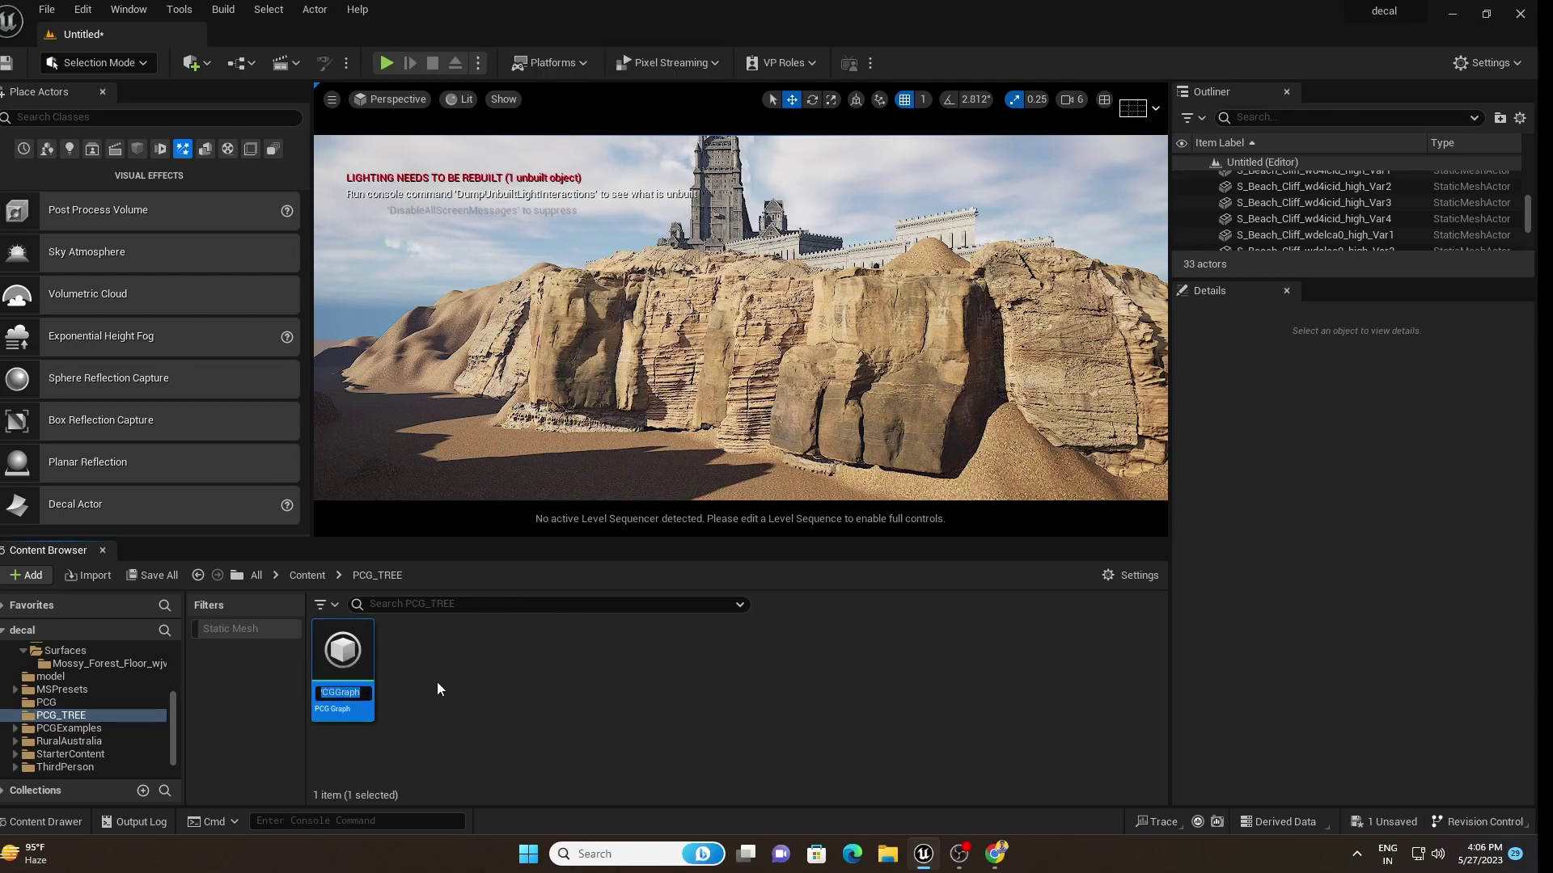
type("TREE")
key("Return")
key("Return")
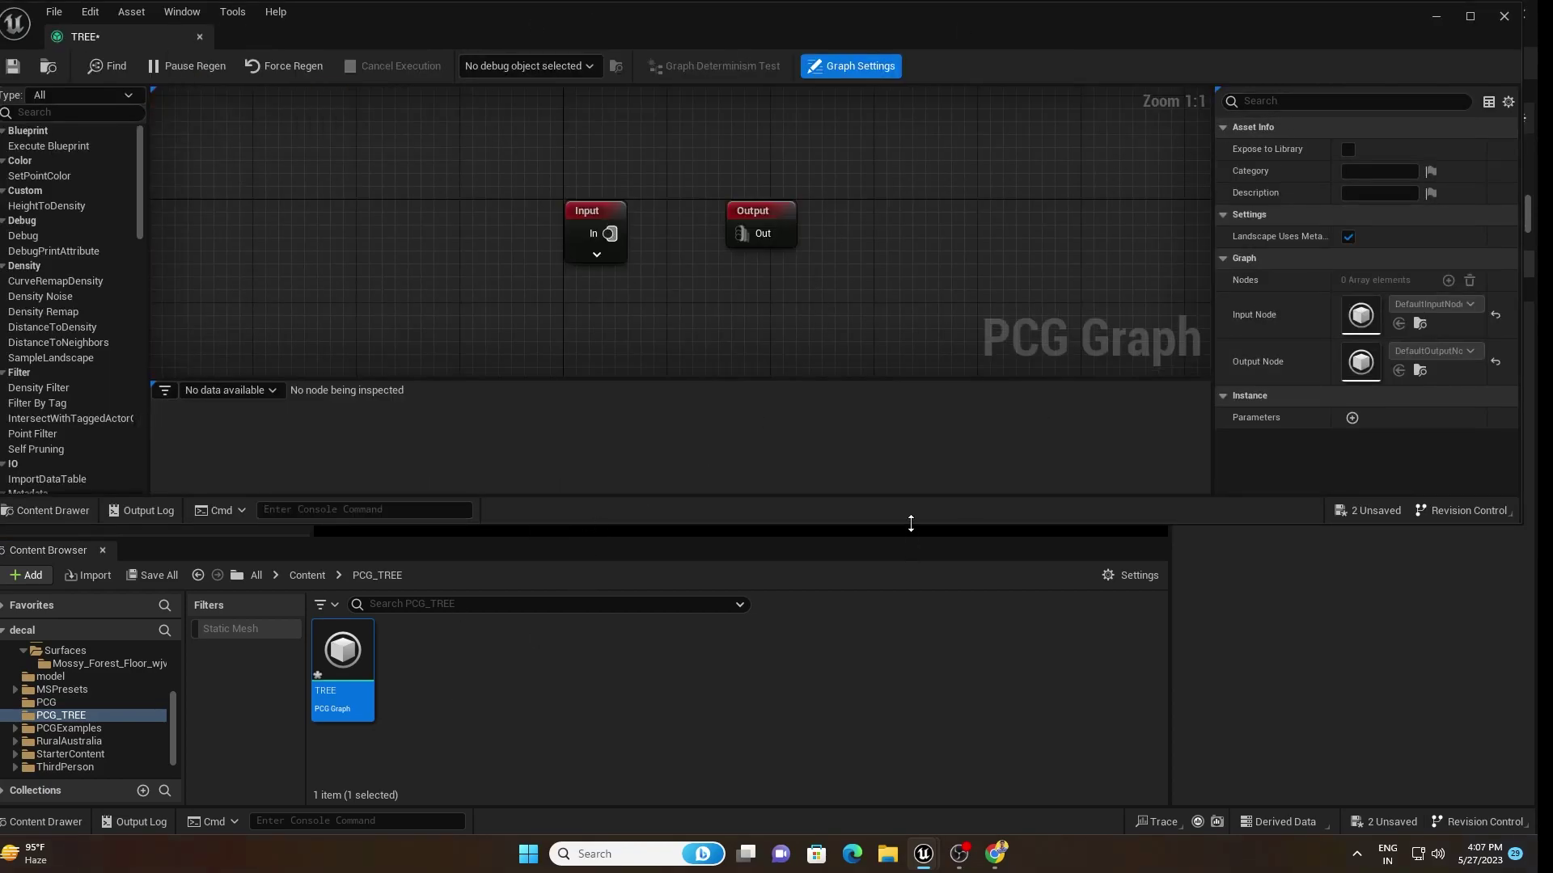
- Enlarge the graph window, then move the Input and Output nodes well apart and expand the Input node's pins
left_click_drag(908, 537, 901, 670)
left_click_drag(891, 523, 901, 653)
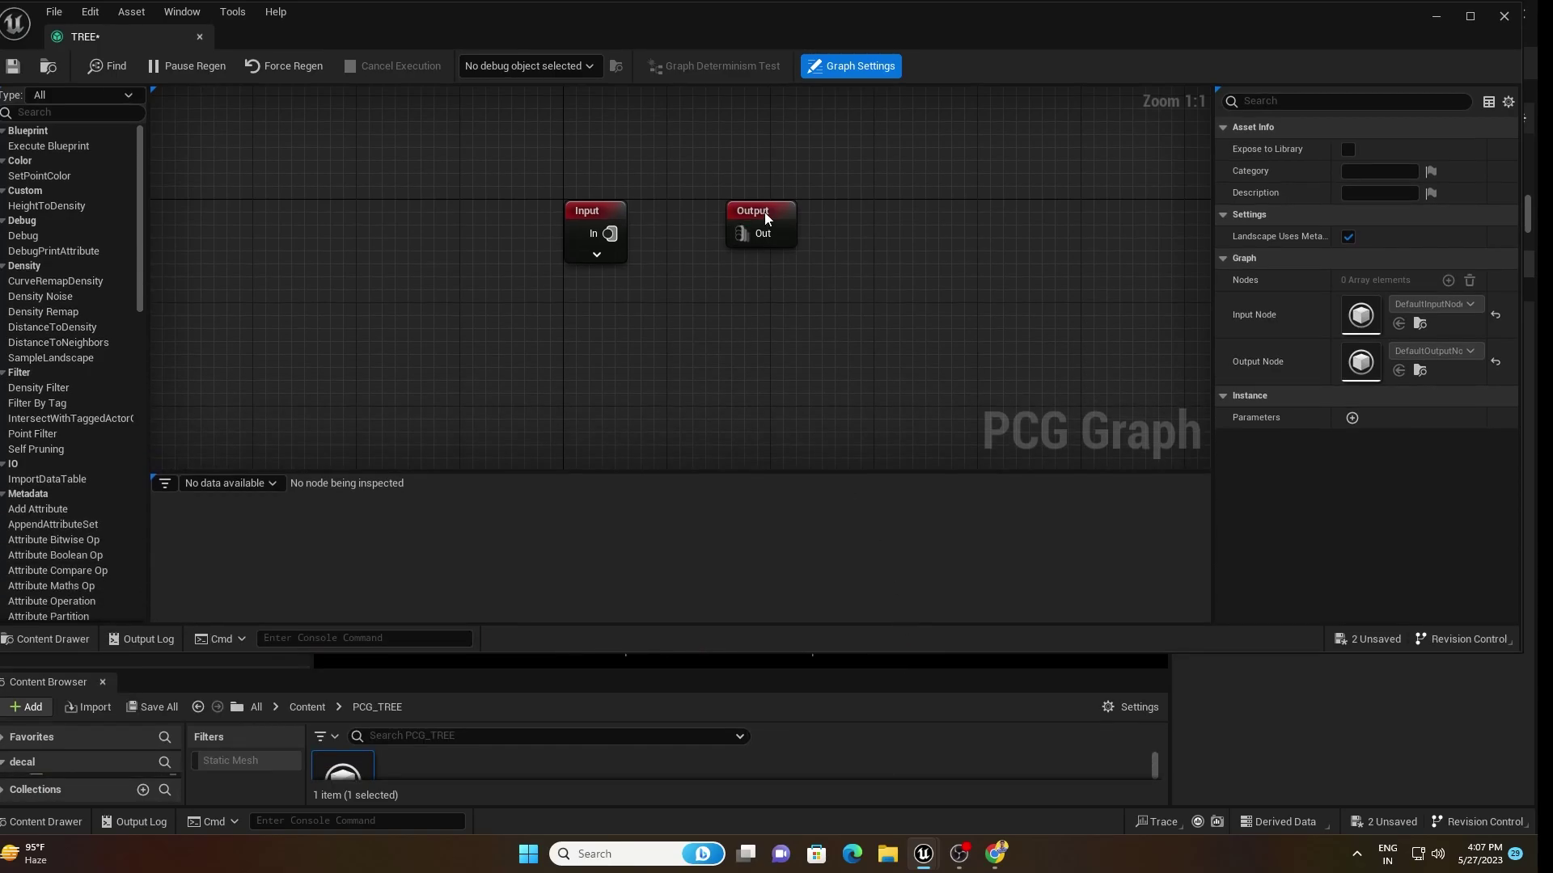
left_click_drag(764, 212, 1029, 212)
left_click_drag(599, 211, 469, 212)
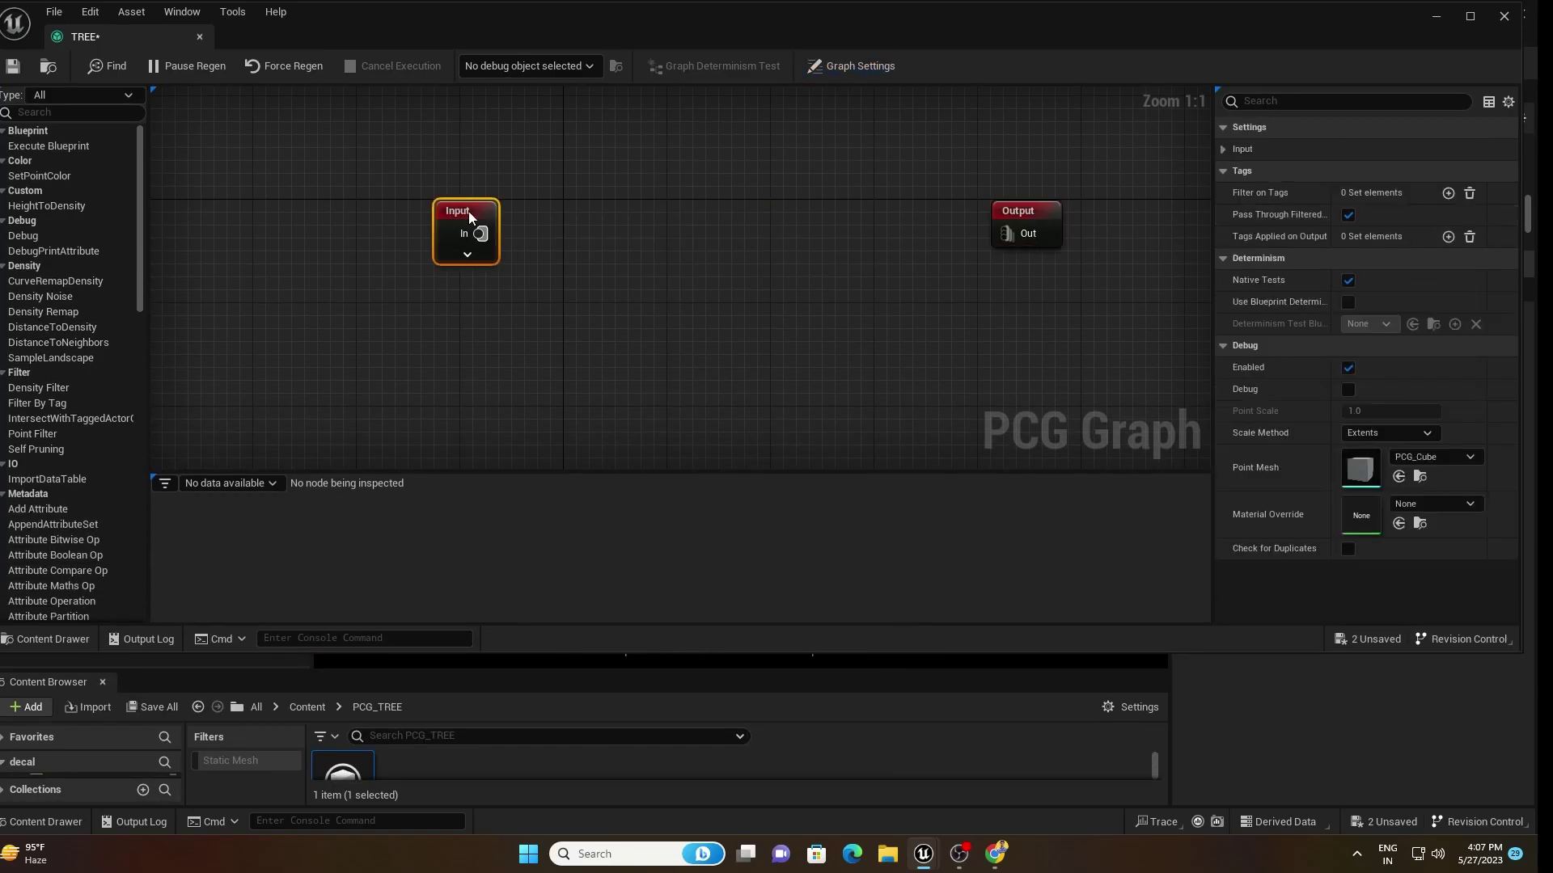
left_click(464, 253)
mouse_move(537, 330)
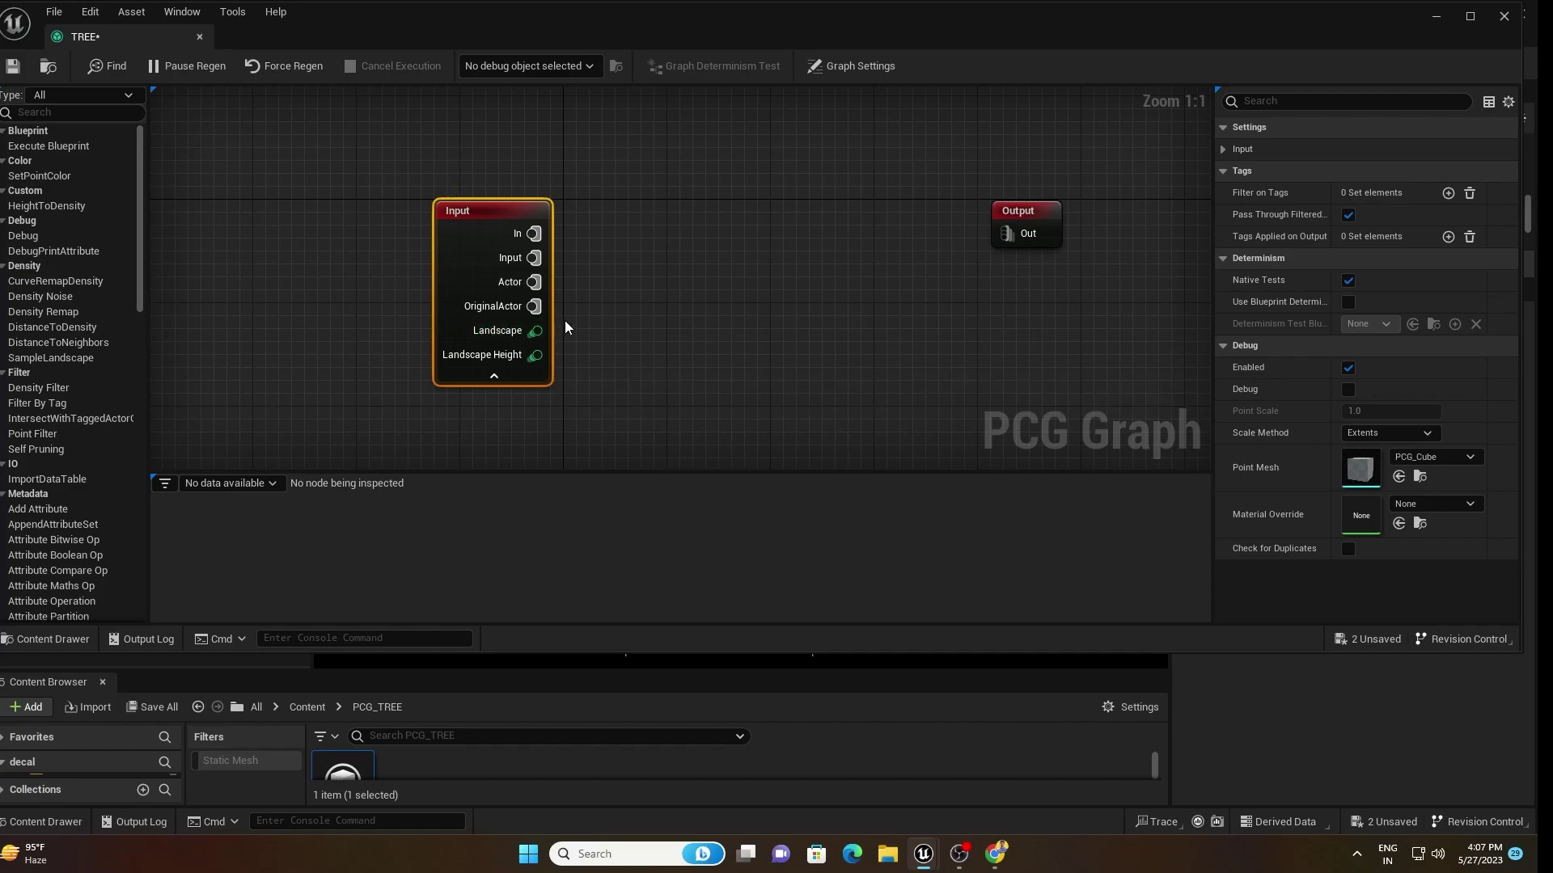
- Add a Surface Sampler node fed by the Input node's Landscape pin, and shift both nodes away from the Output node
right_click(638, 249)
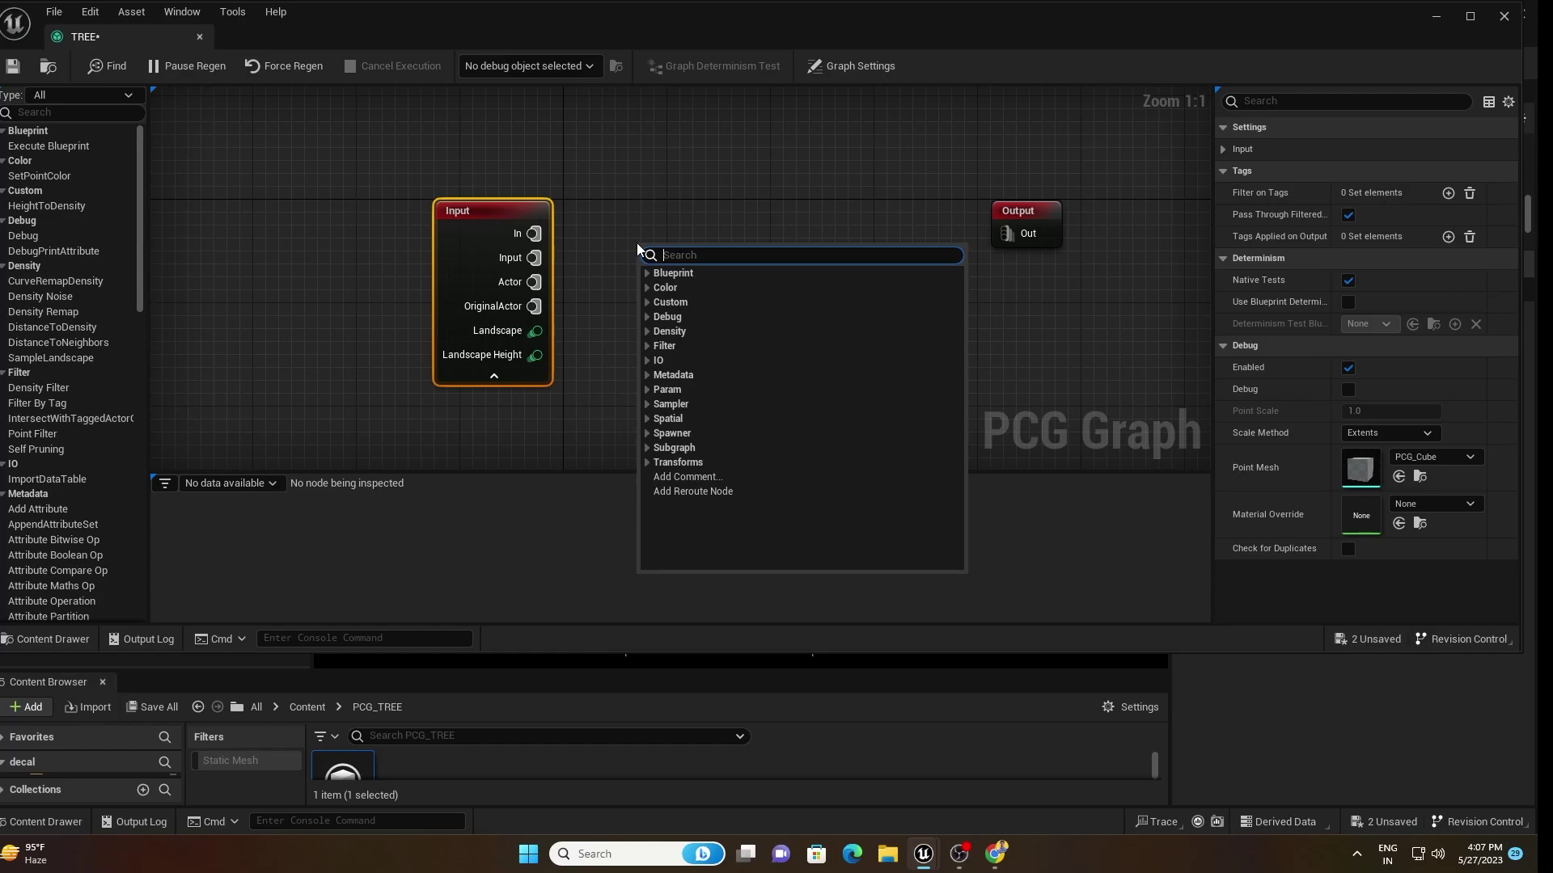
type("SUR")
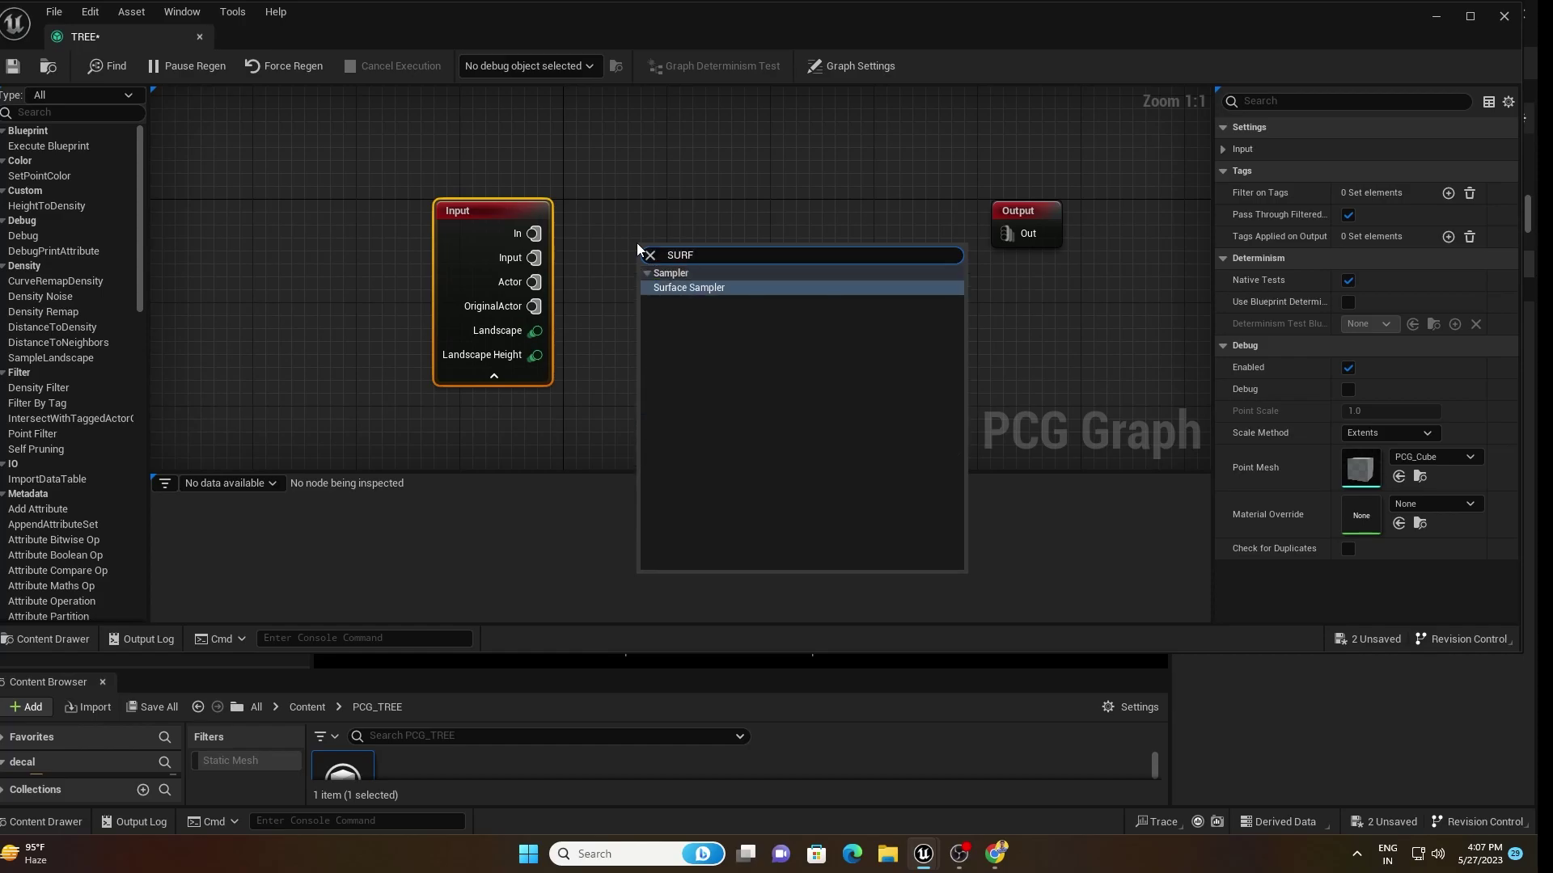
type("F")
left_click(689, 287)
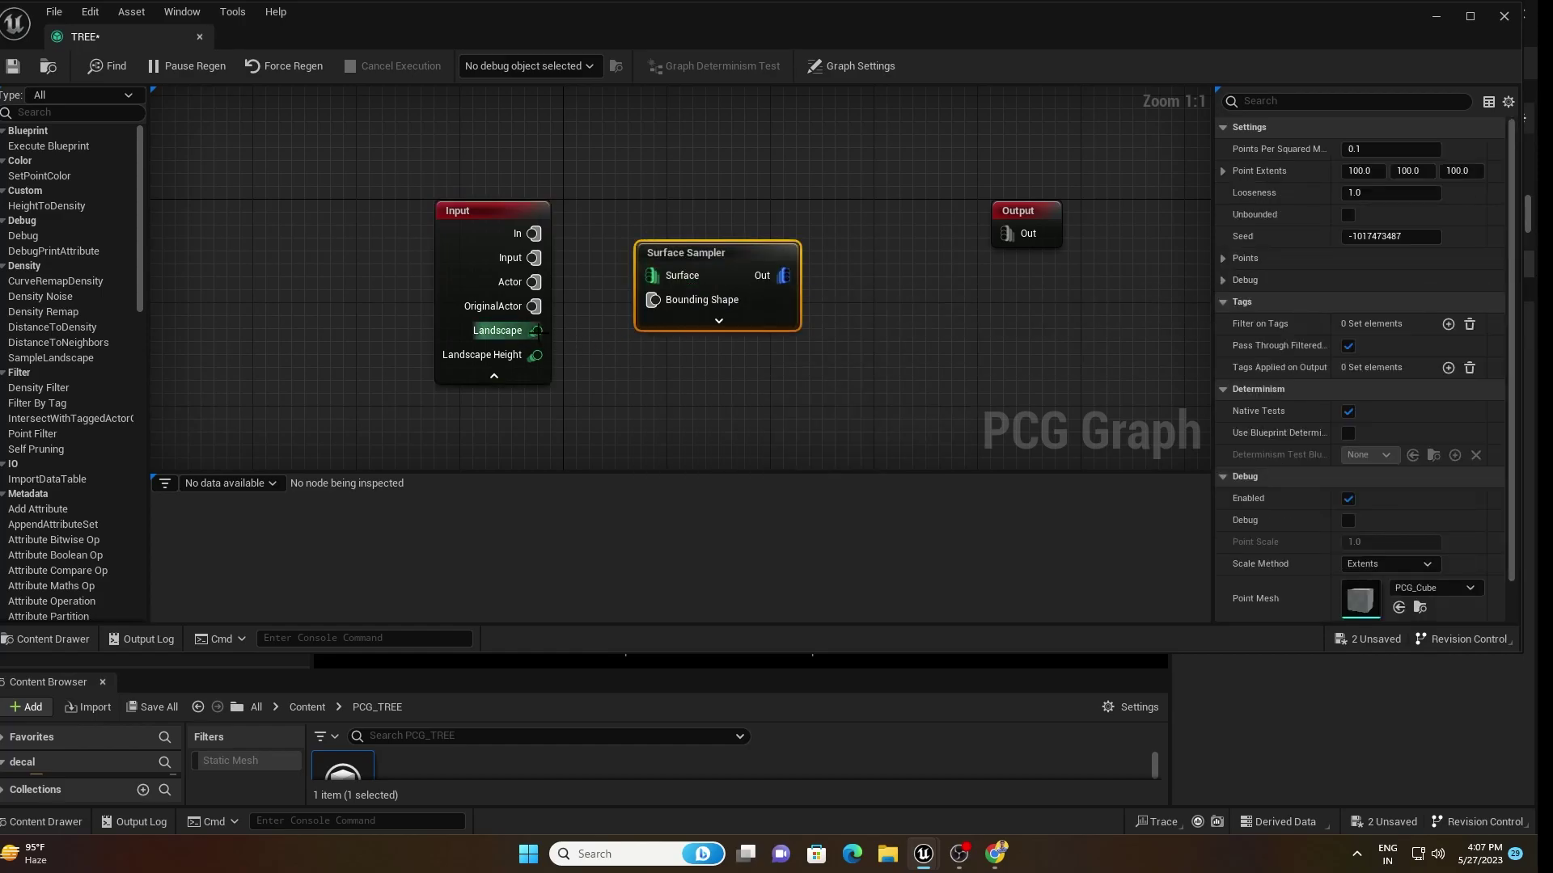
left_click_drag(536, 330, 655, 276)
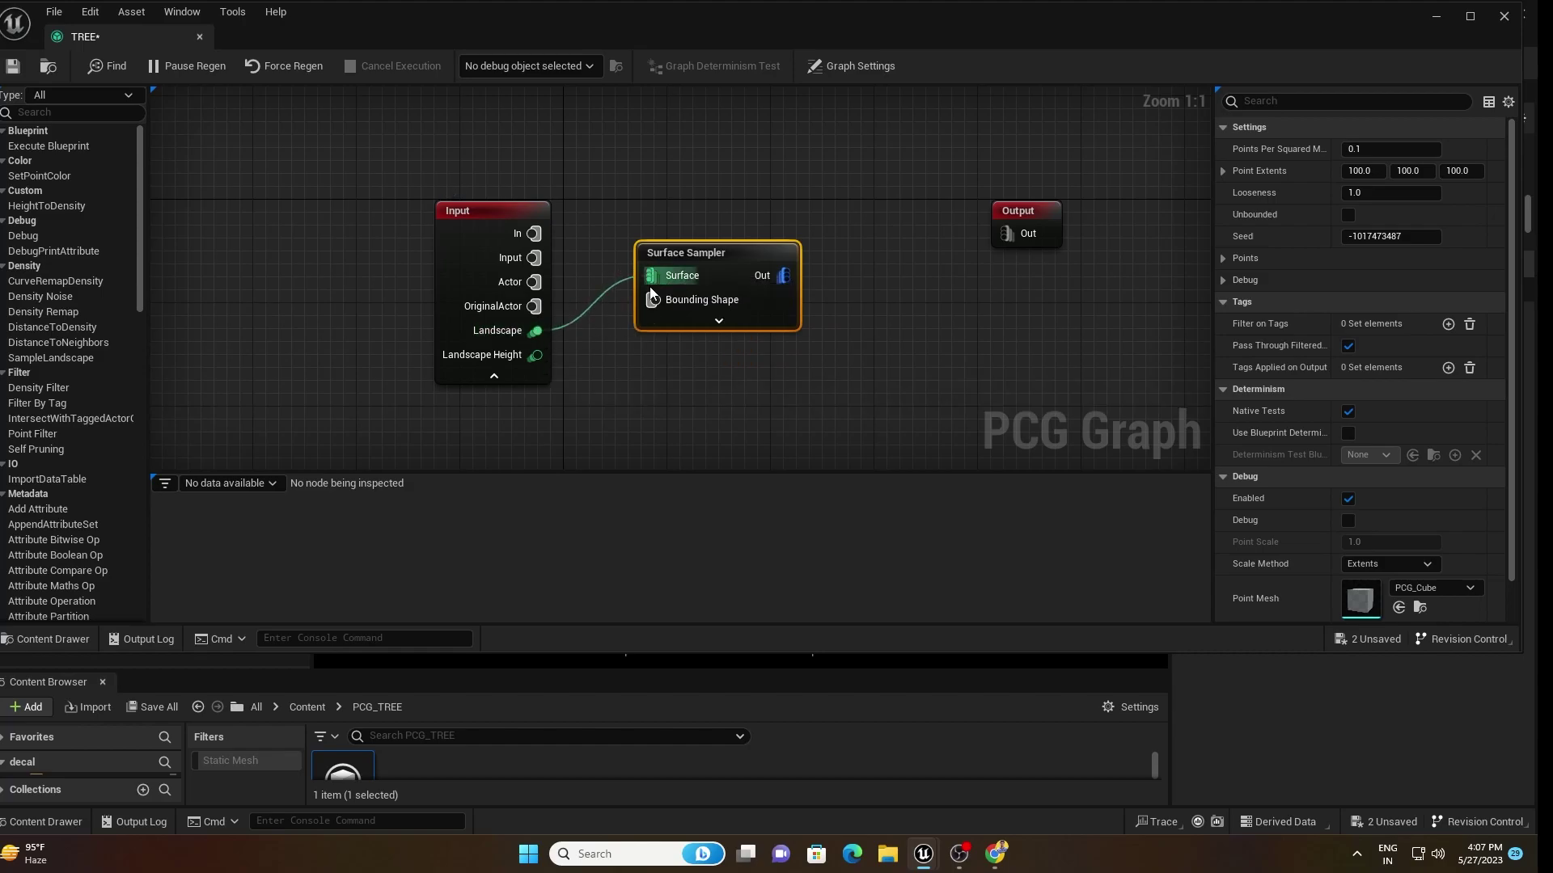
left_click_drag(797, 191, 486, 343)
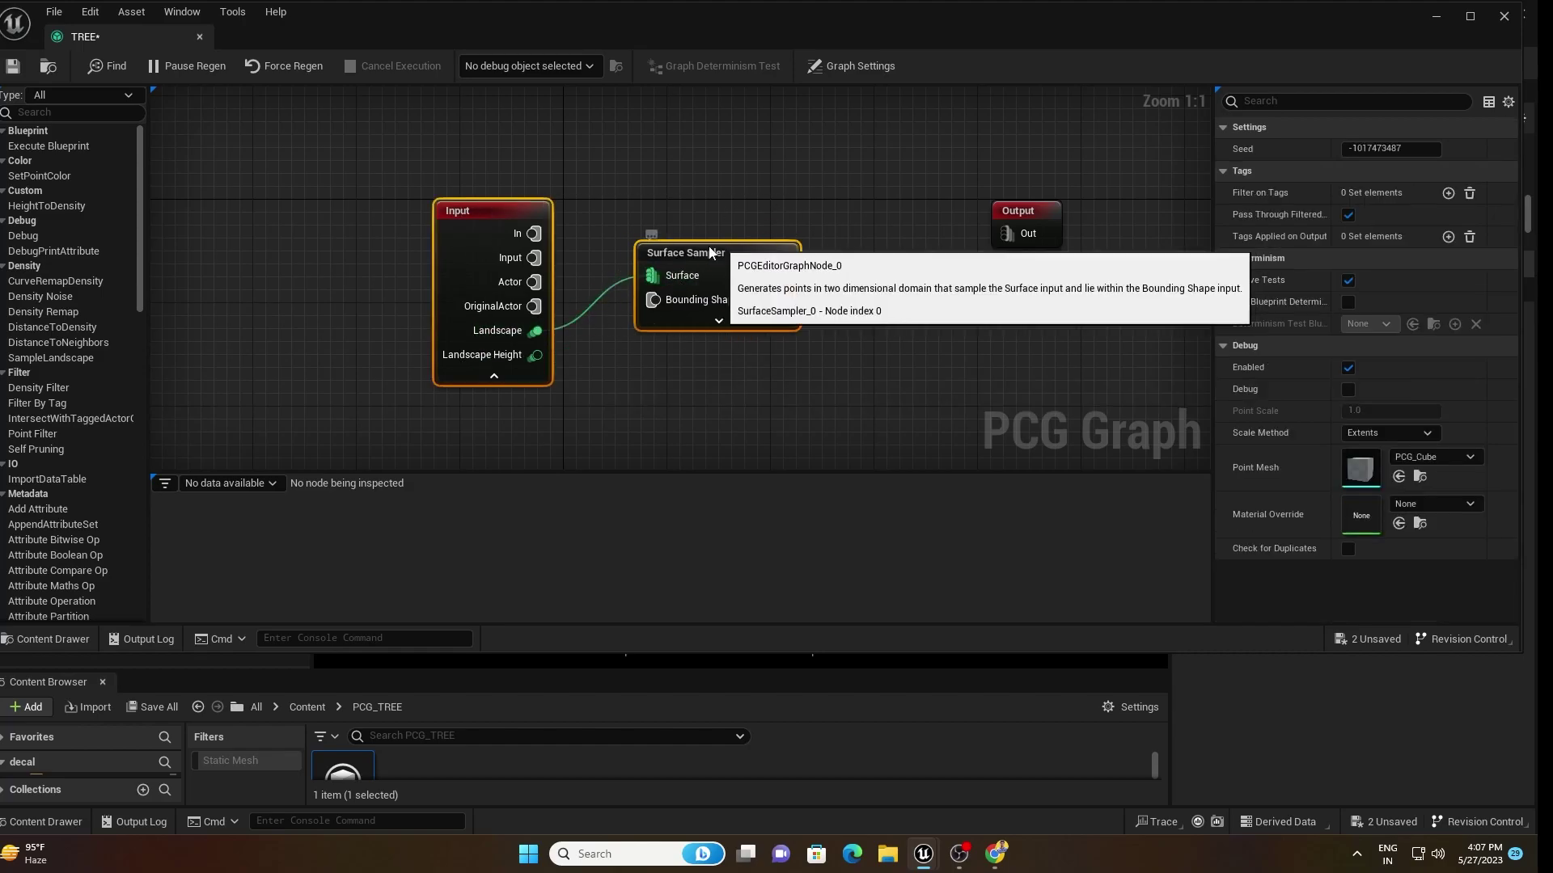
left_click_drag(720, 249, 505, 245)
- Add a Transform Points node after the Surface Sampler, fed by the sampler's output
right_click(681, 281)
type("TRAN")
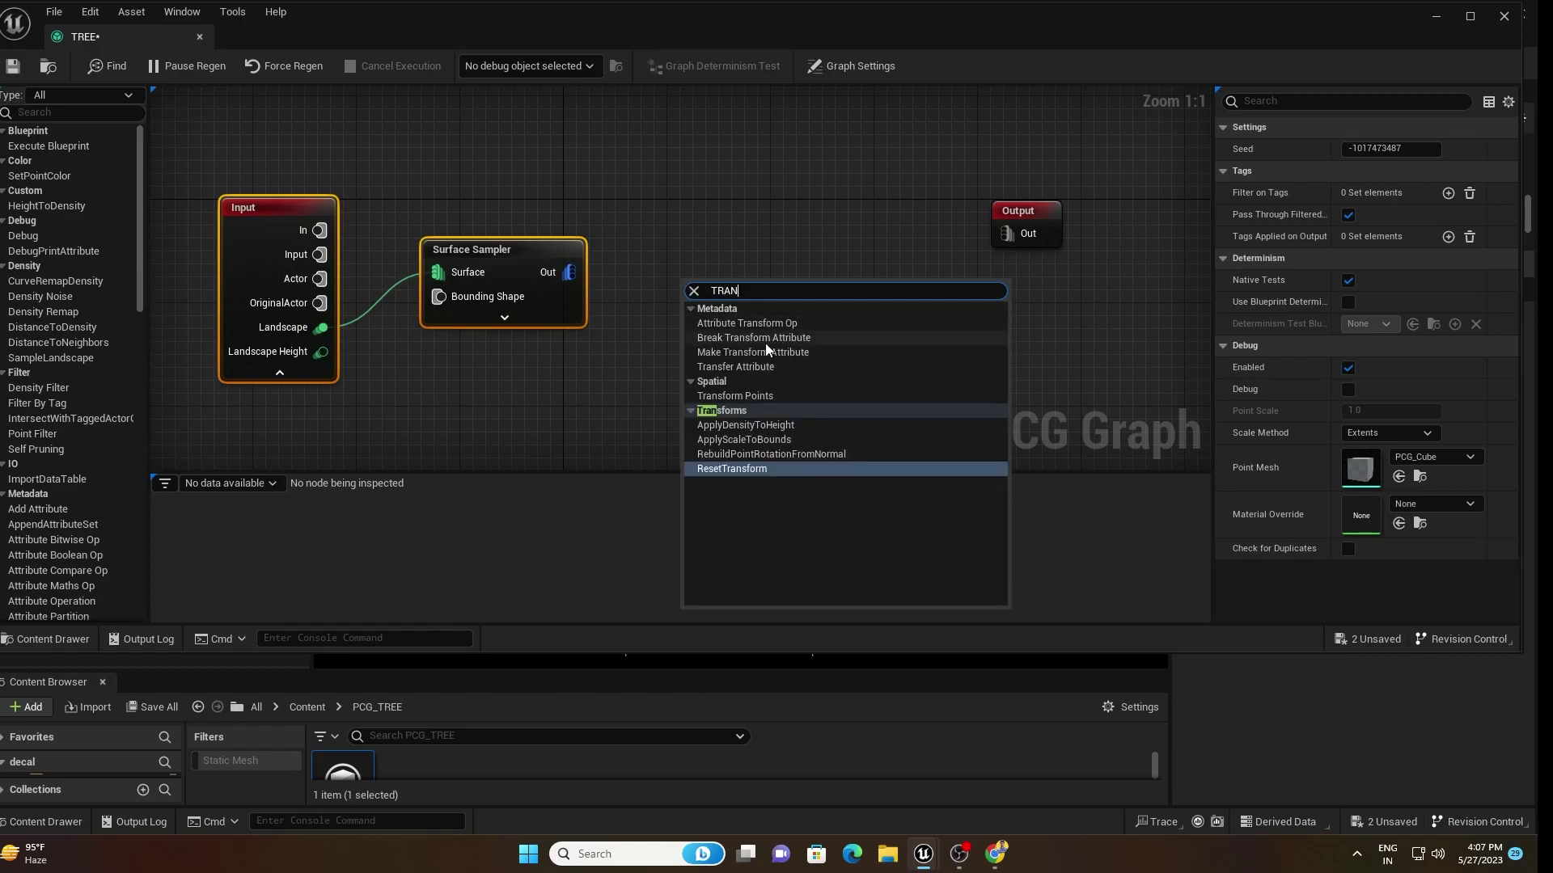
left_click(735, 396)
- Add a Static Mesh Spawner fed by Transform Points and connect its output to the graph's Output node
left_click_drag(712, 307, 827, 279)
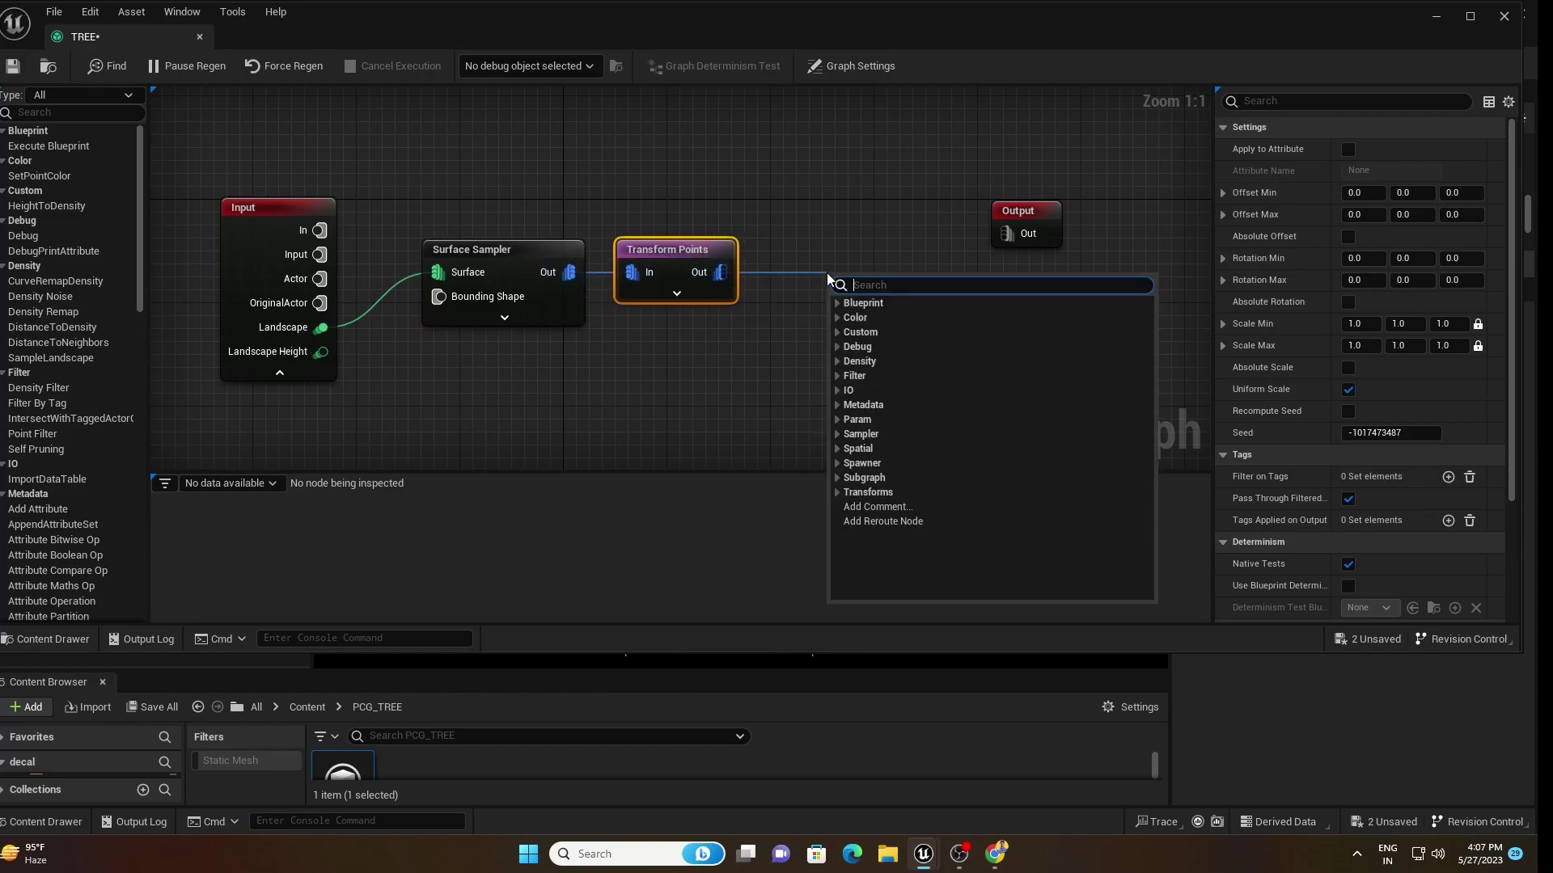
type("STAT")
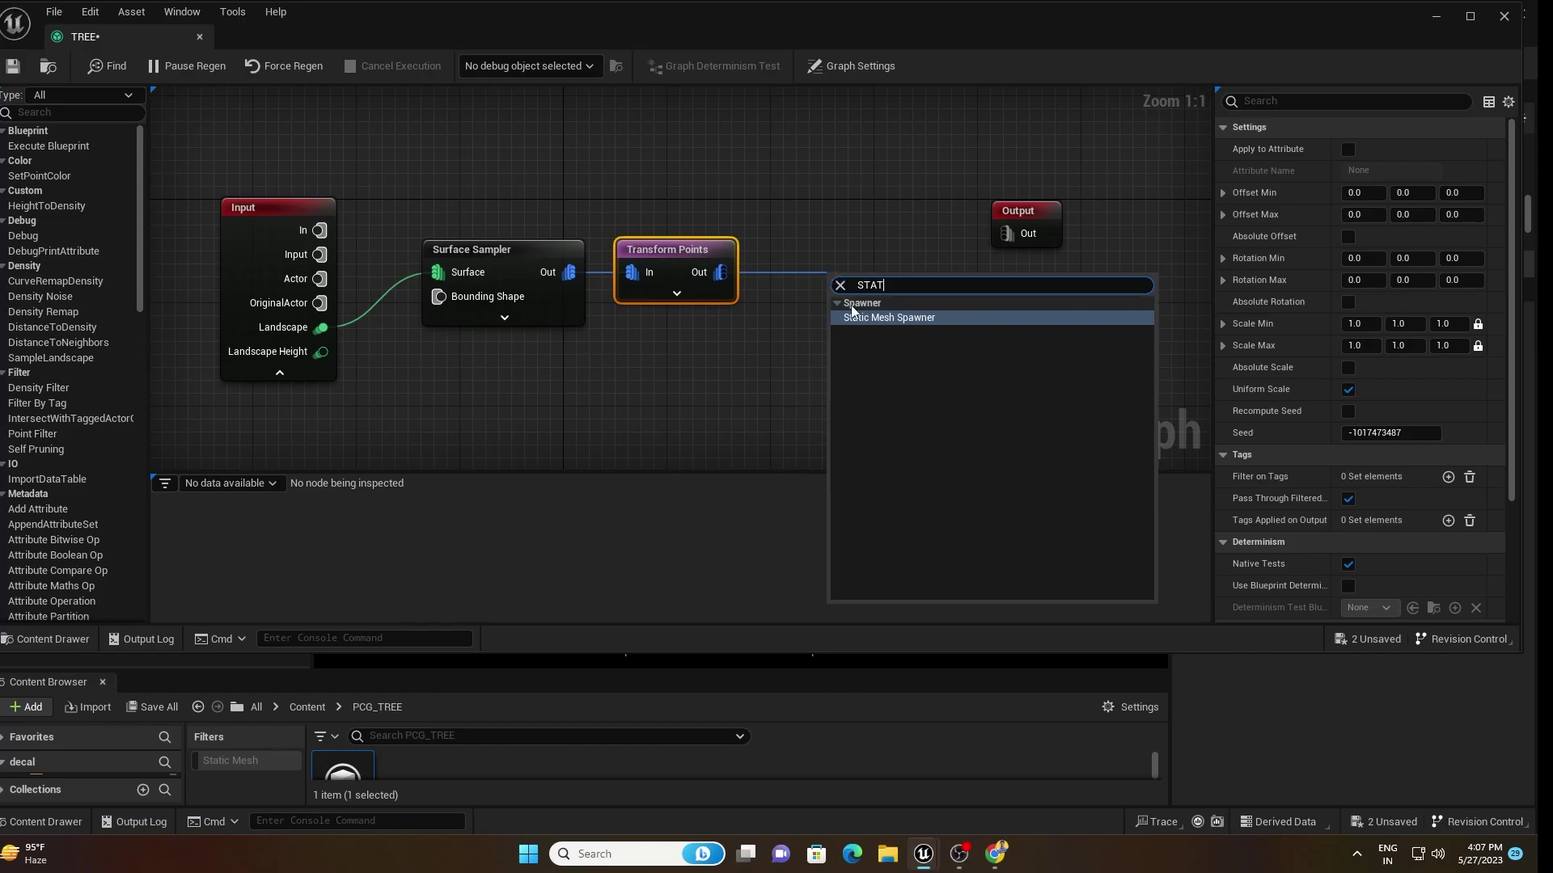
left_click(862, 322)
left_click_drag(919, 284, 890, 250)
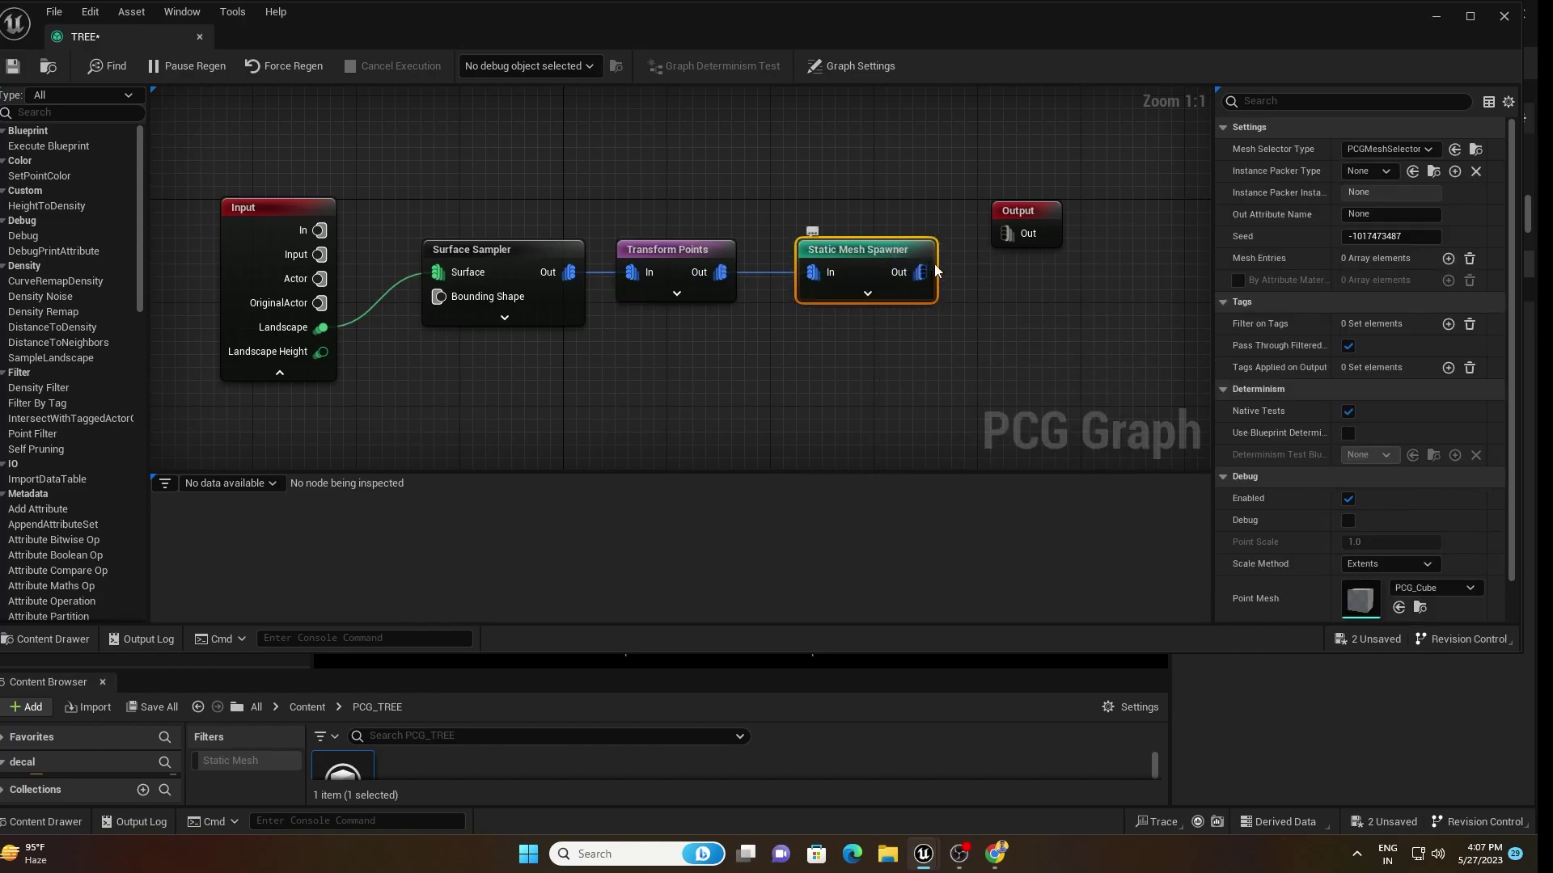
left_click_drag(1015, 212, 1014, 238)
left_click_drag(919, 272, 987, 273)
left_click_drag(988, 274, 1007, 259)
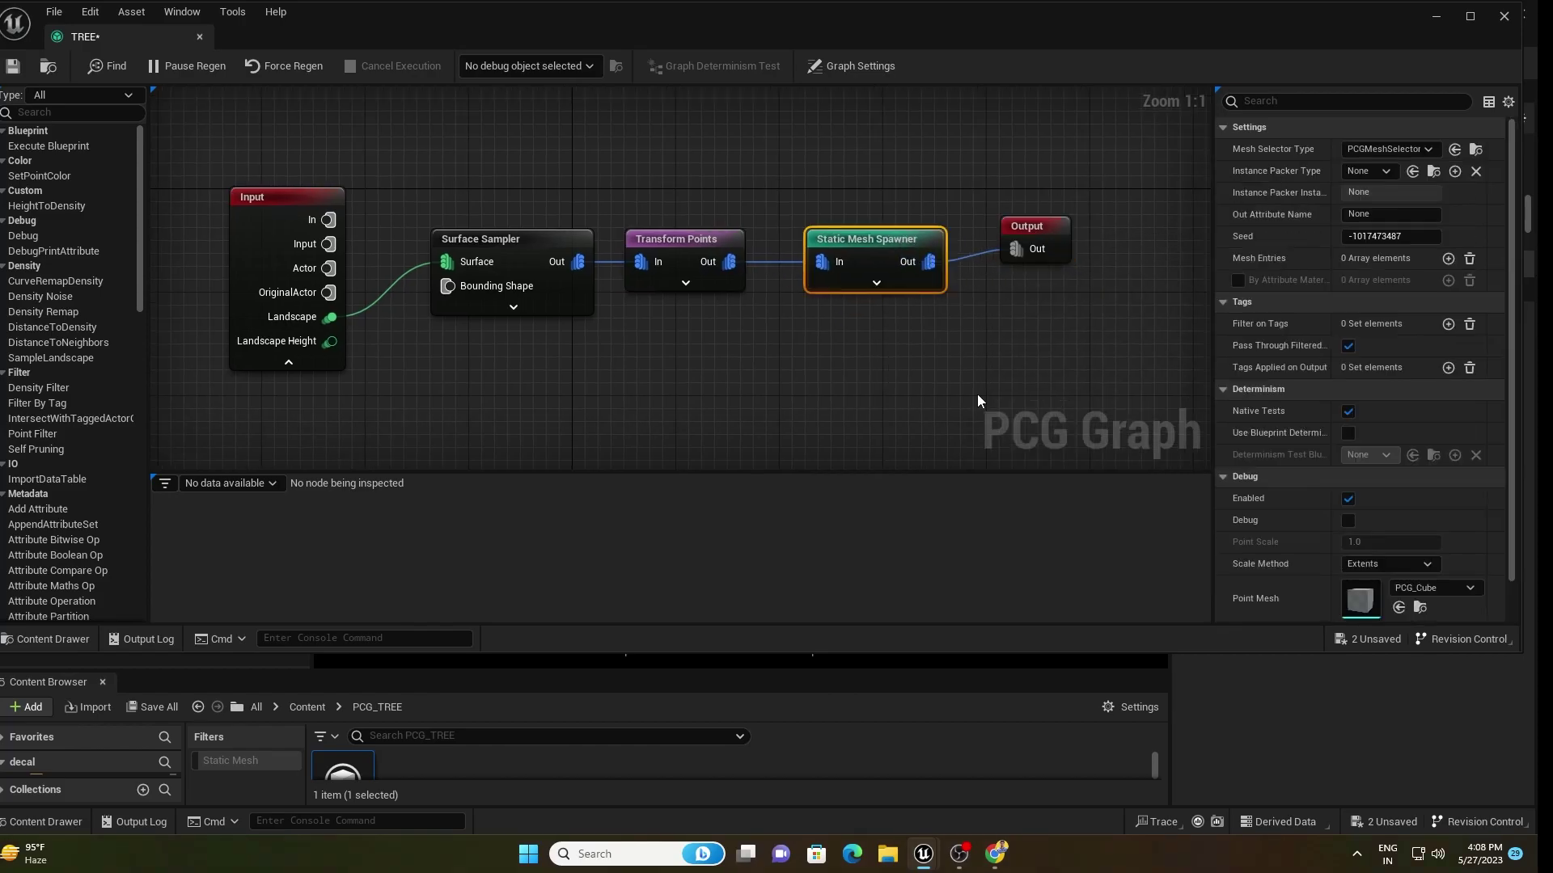
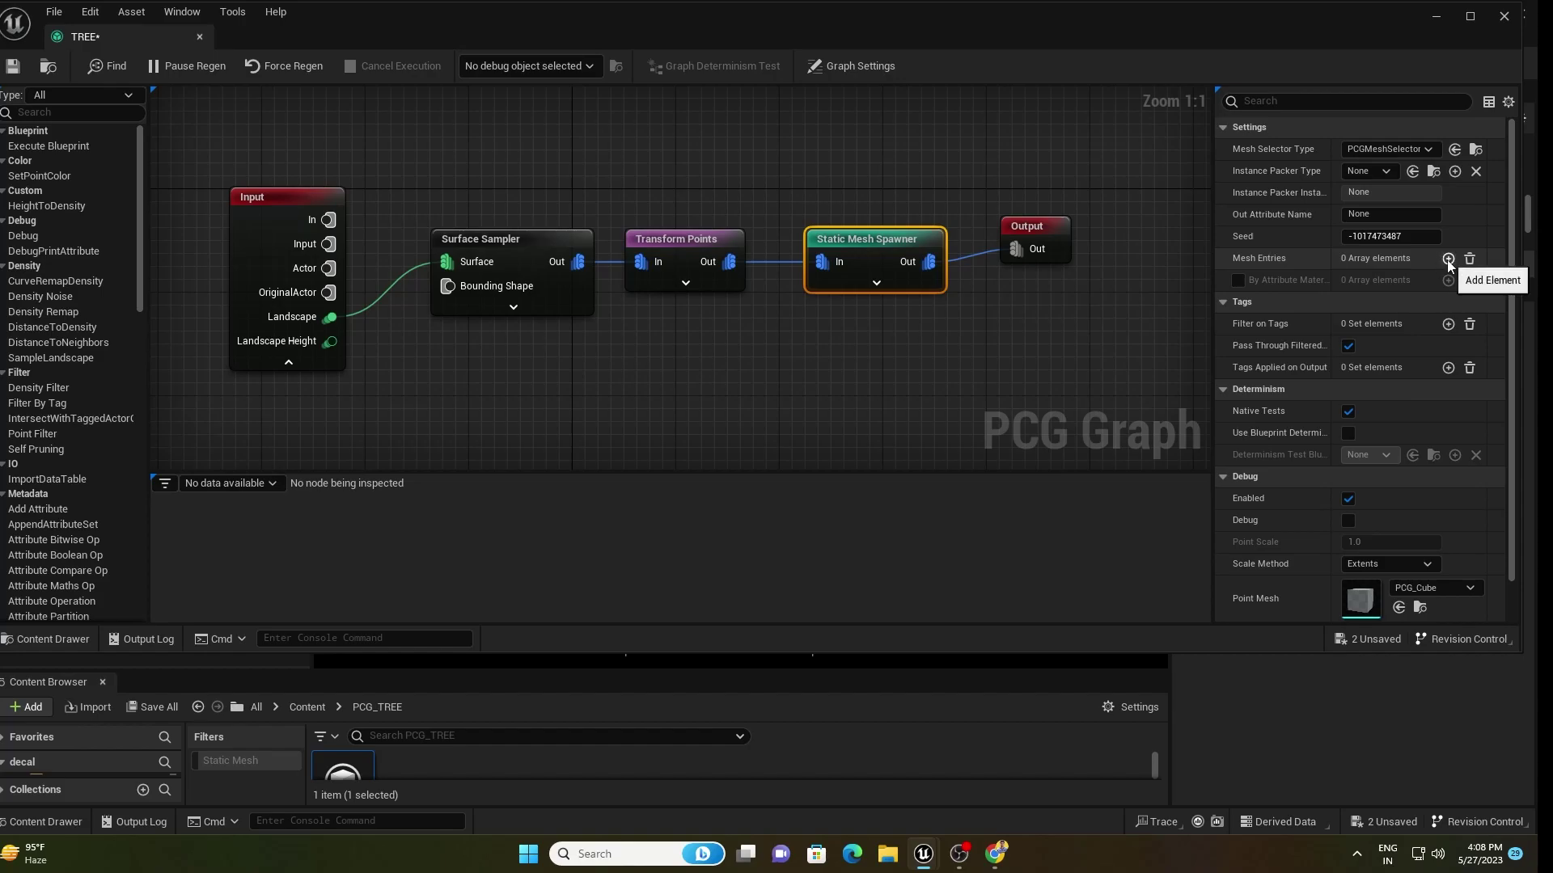
- Add three mesh entries to the Static Mesh Spawner and expand the descriptor of the first one
left_click(1447, 259)
left_click(1448, 260)
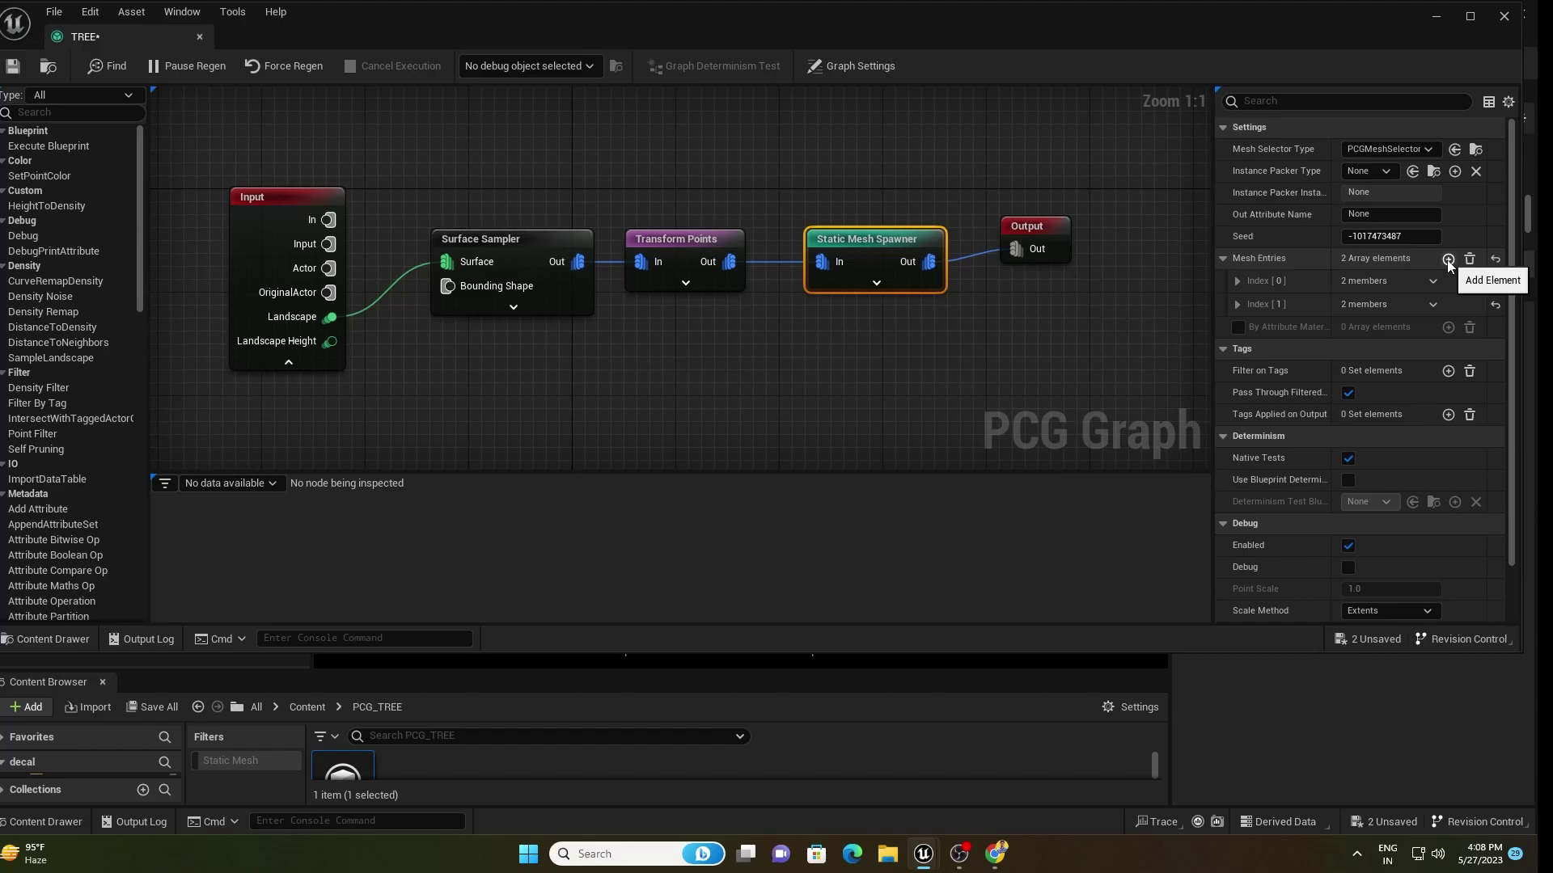
left_click(1448, 260)
left_click(1237, 283)
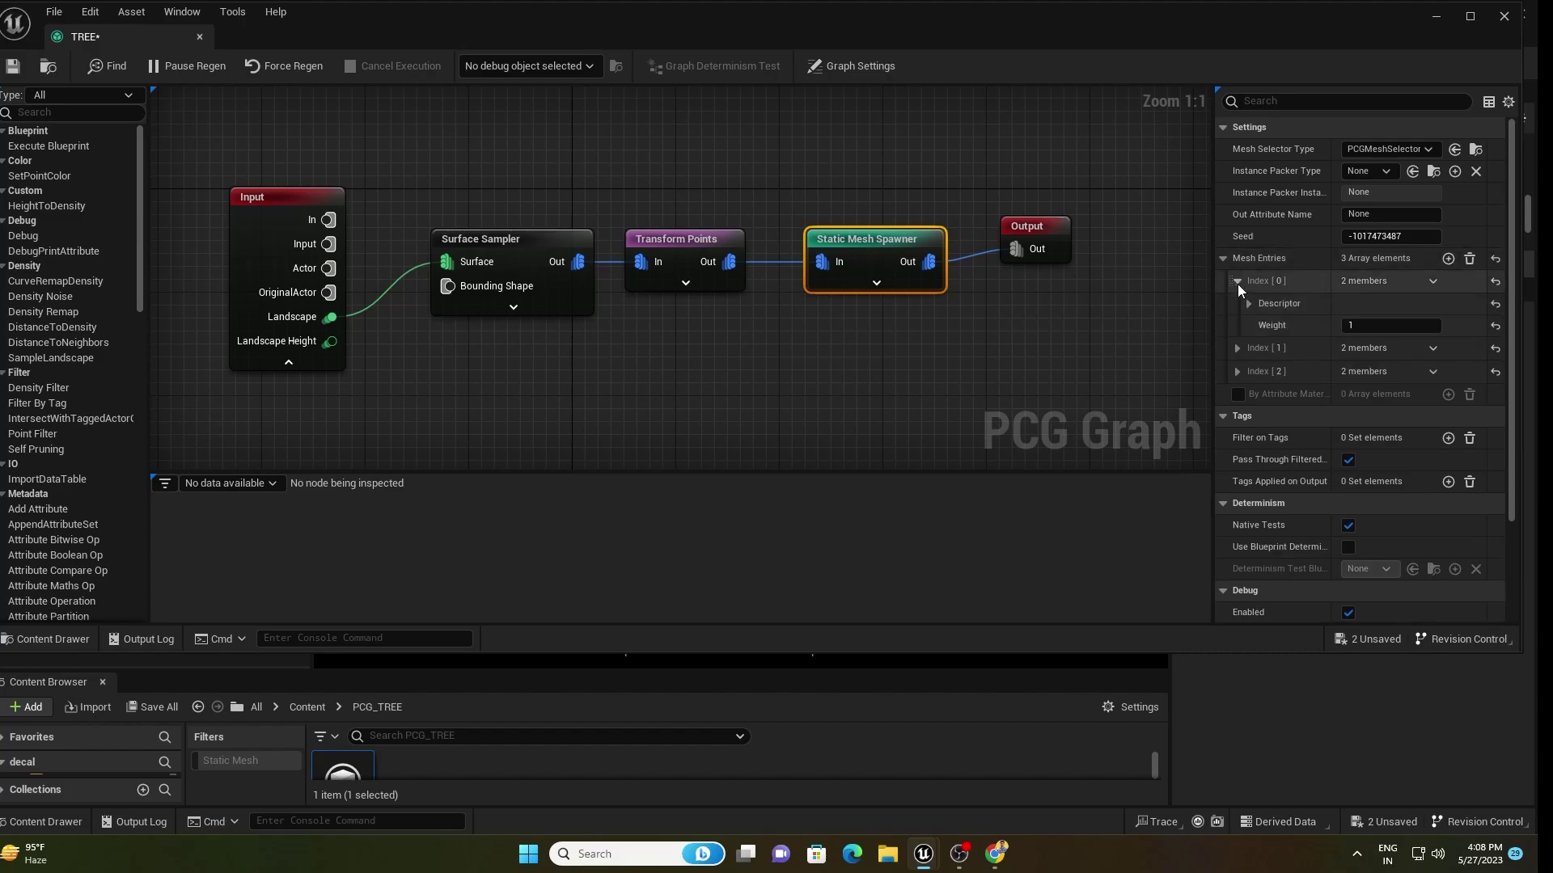
left_click(1248, 304)
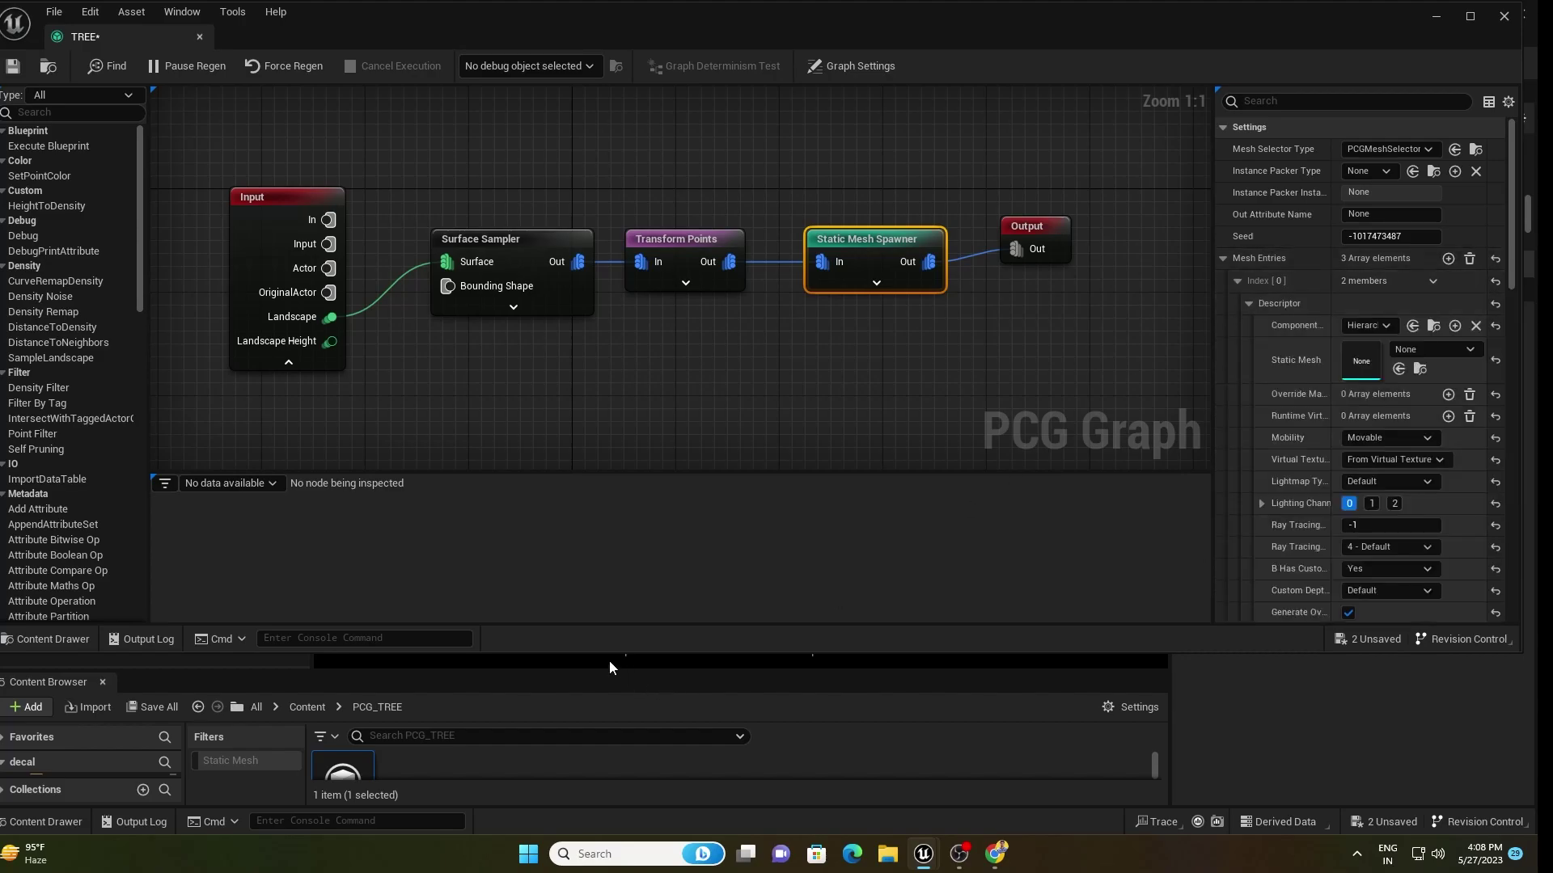
- Assign a European Beech forest mesh from EuropeanBeech/Geometry/PivotPainter to the spawner's first mesh entry
left_click_drag(609, 661, 615, 602)
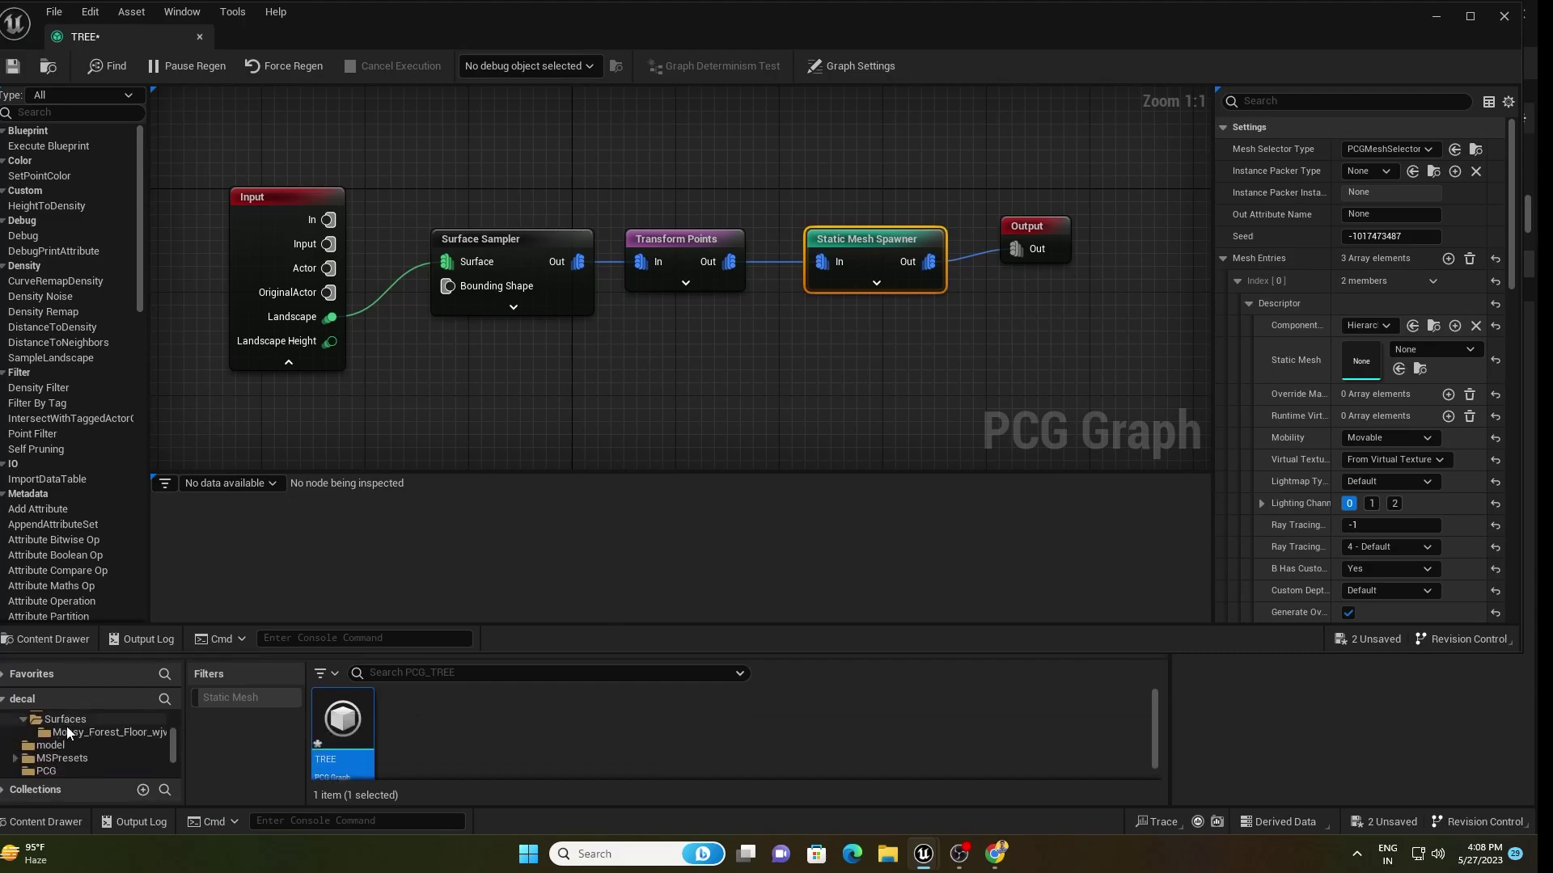
scroll(69, 728, "up", 3)
left_click(79, 759)
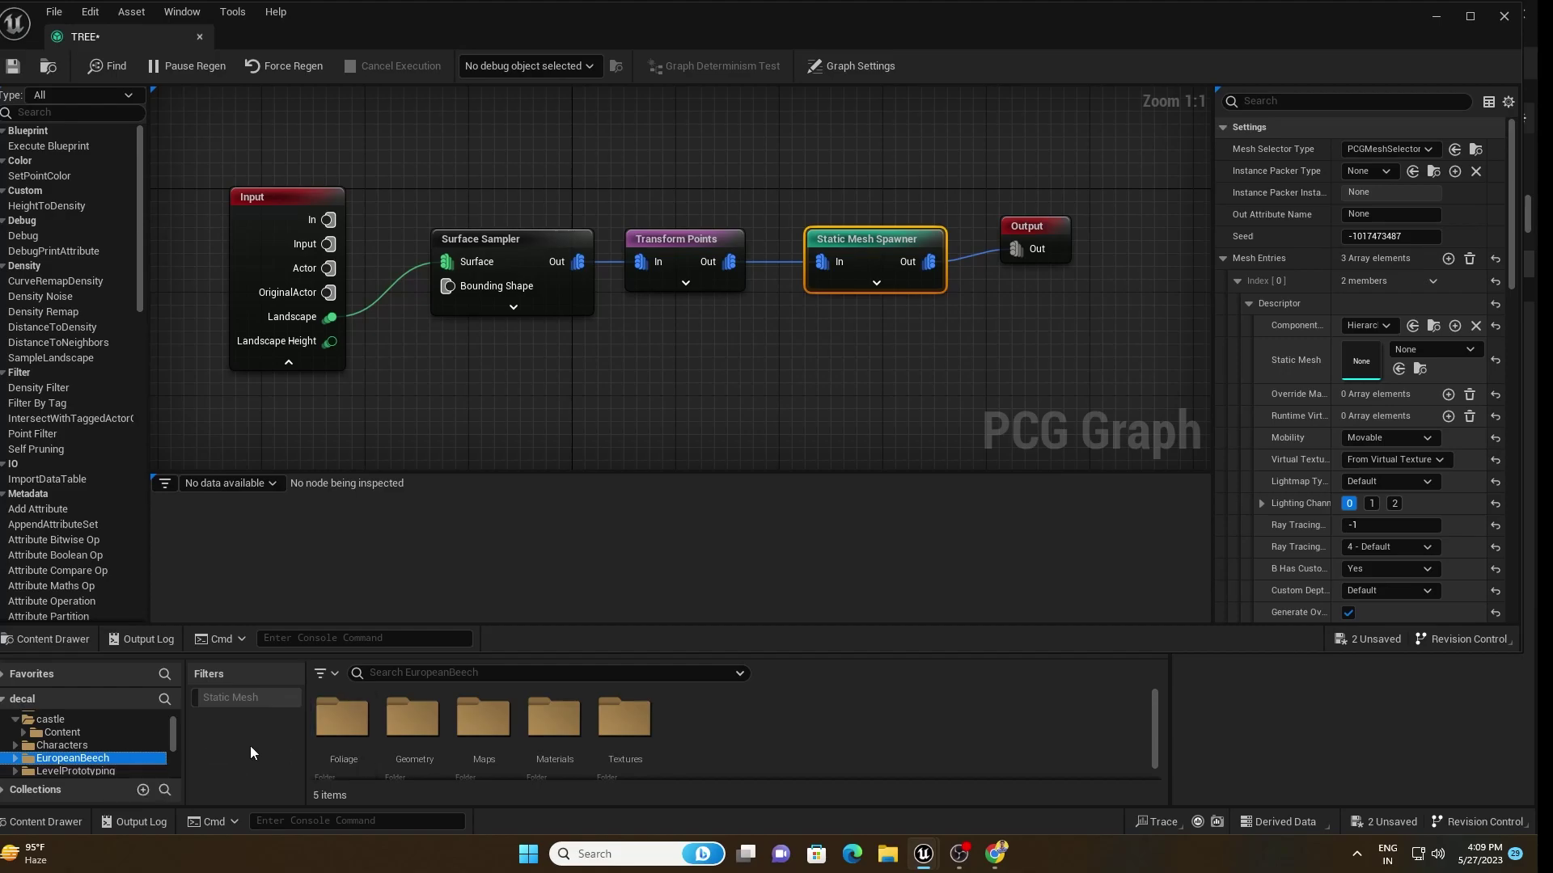
left_click(414, 717)
double_click(416, 719)
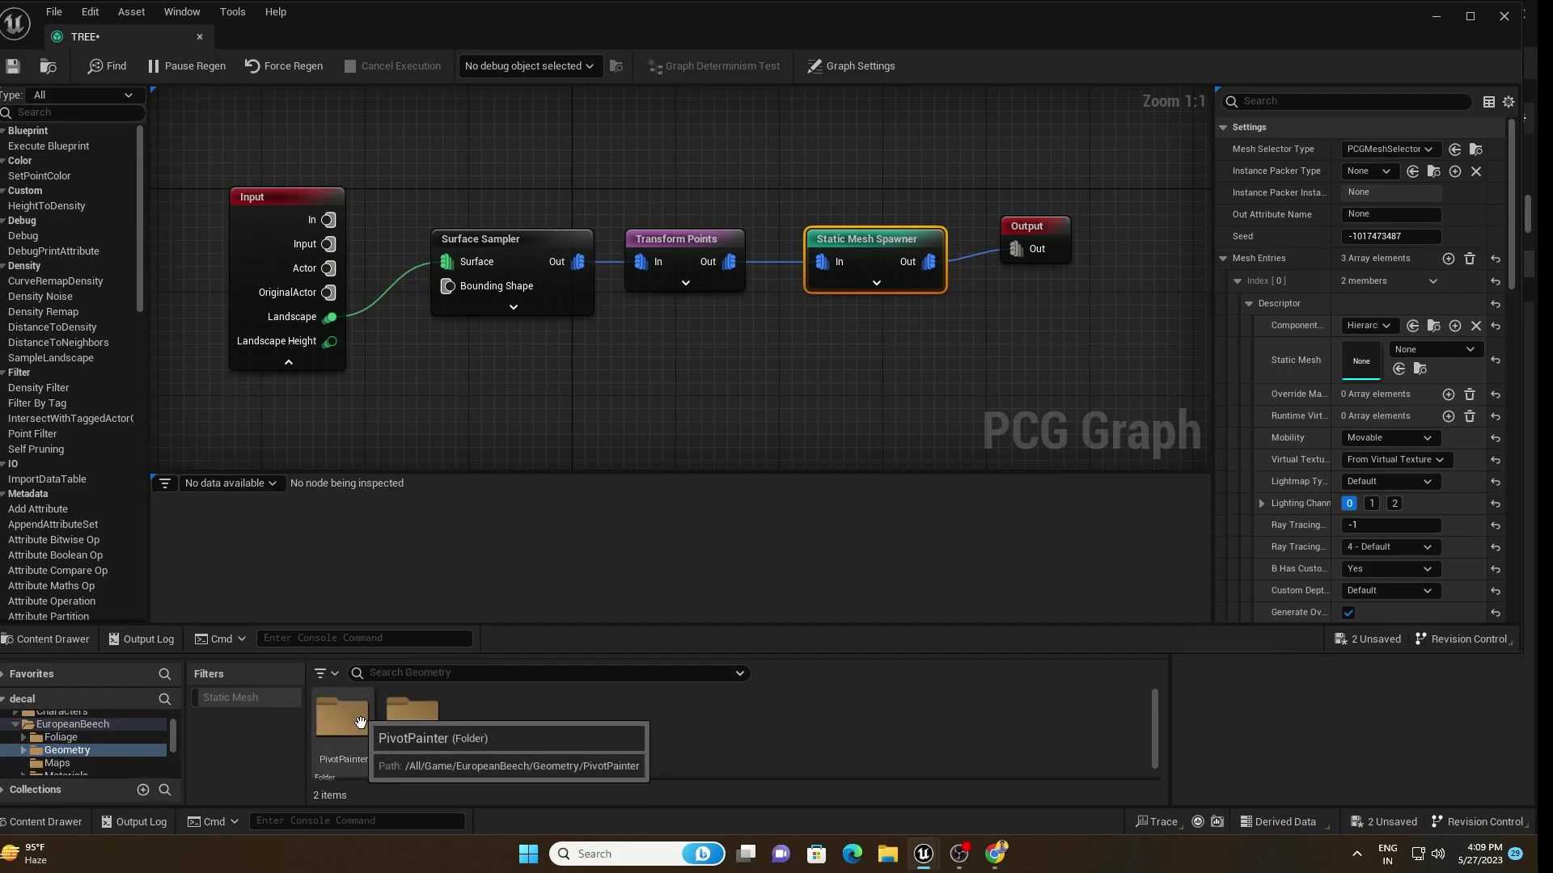
double_click(338, 734)
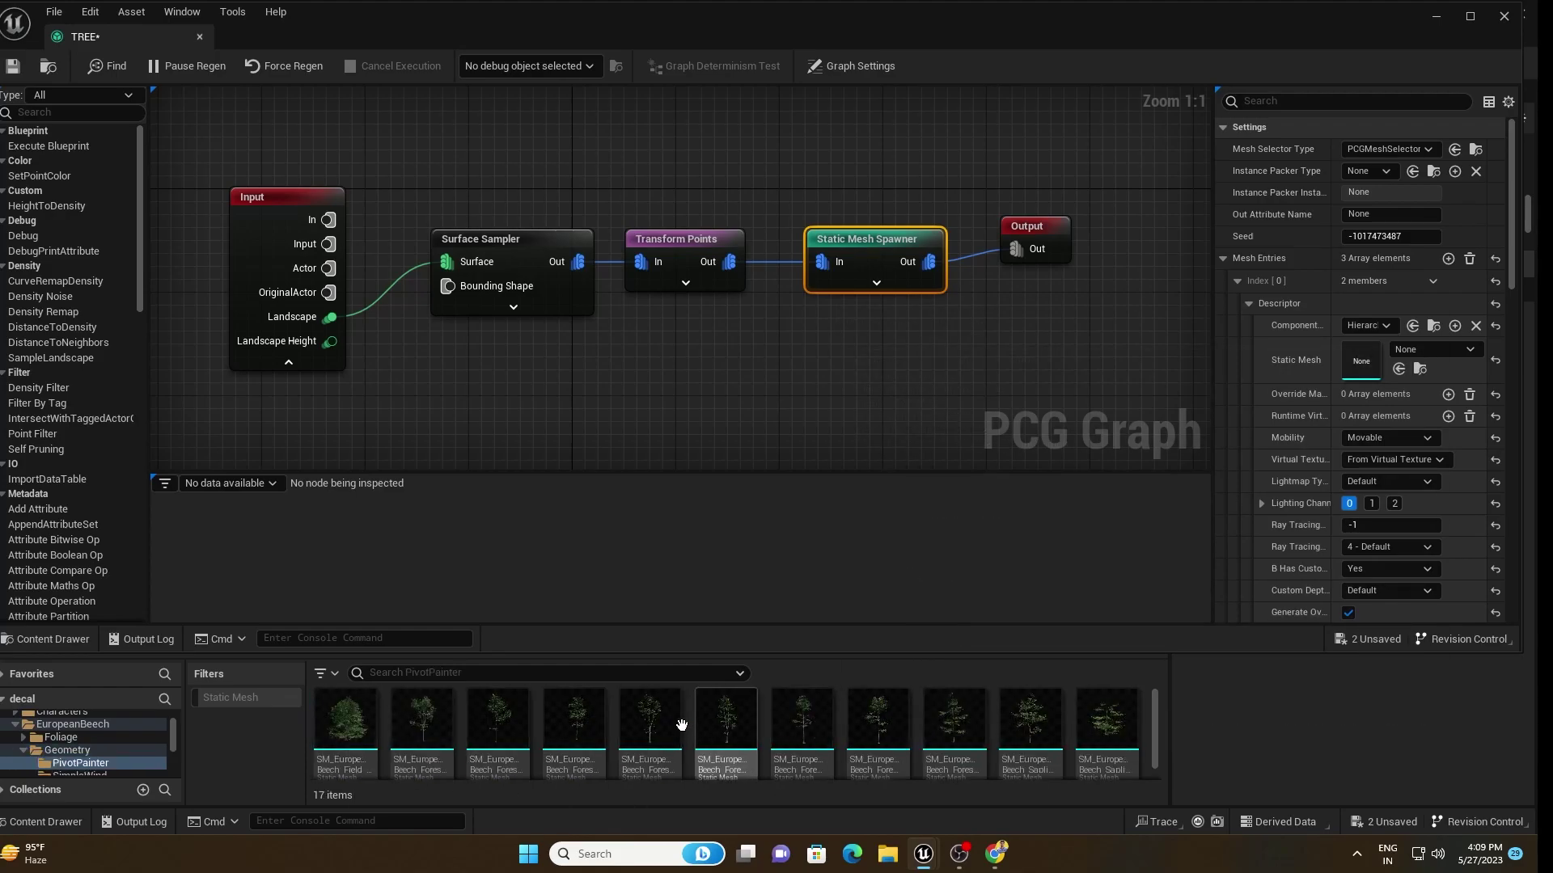
left_click_drag(647, 722, 1401, 362)
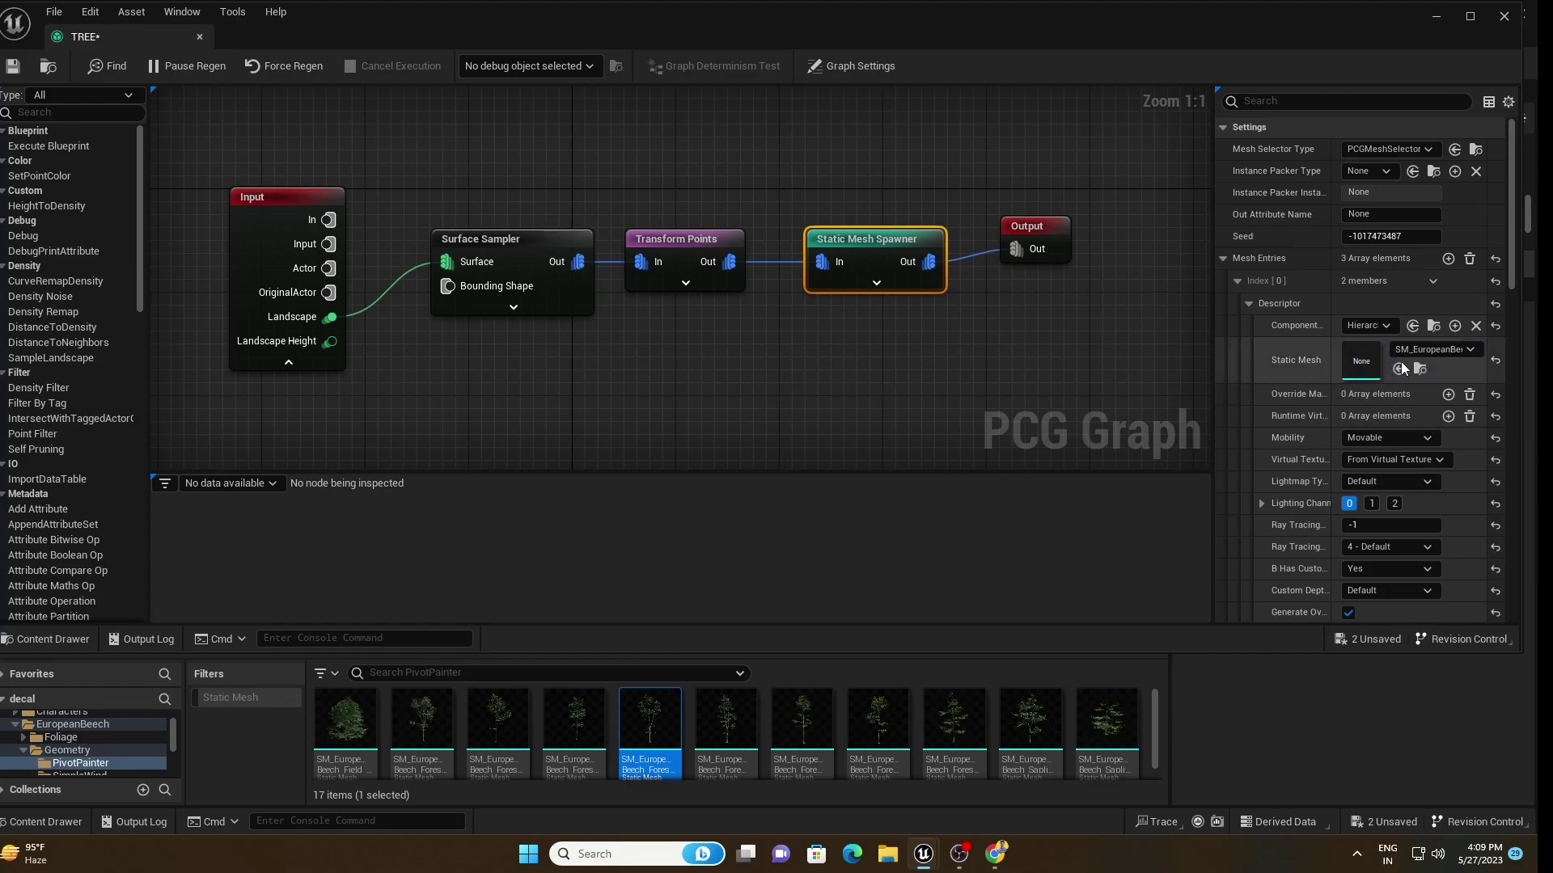
left_click(1242, 290)
- Assign two other European Beech forest meshes to the spawner's second and third mesh entries
left_click(1240, 304)
left_click_drag(725, 723, 1400, 381)
left_click(1237, 304)
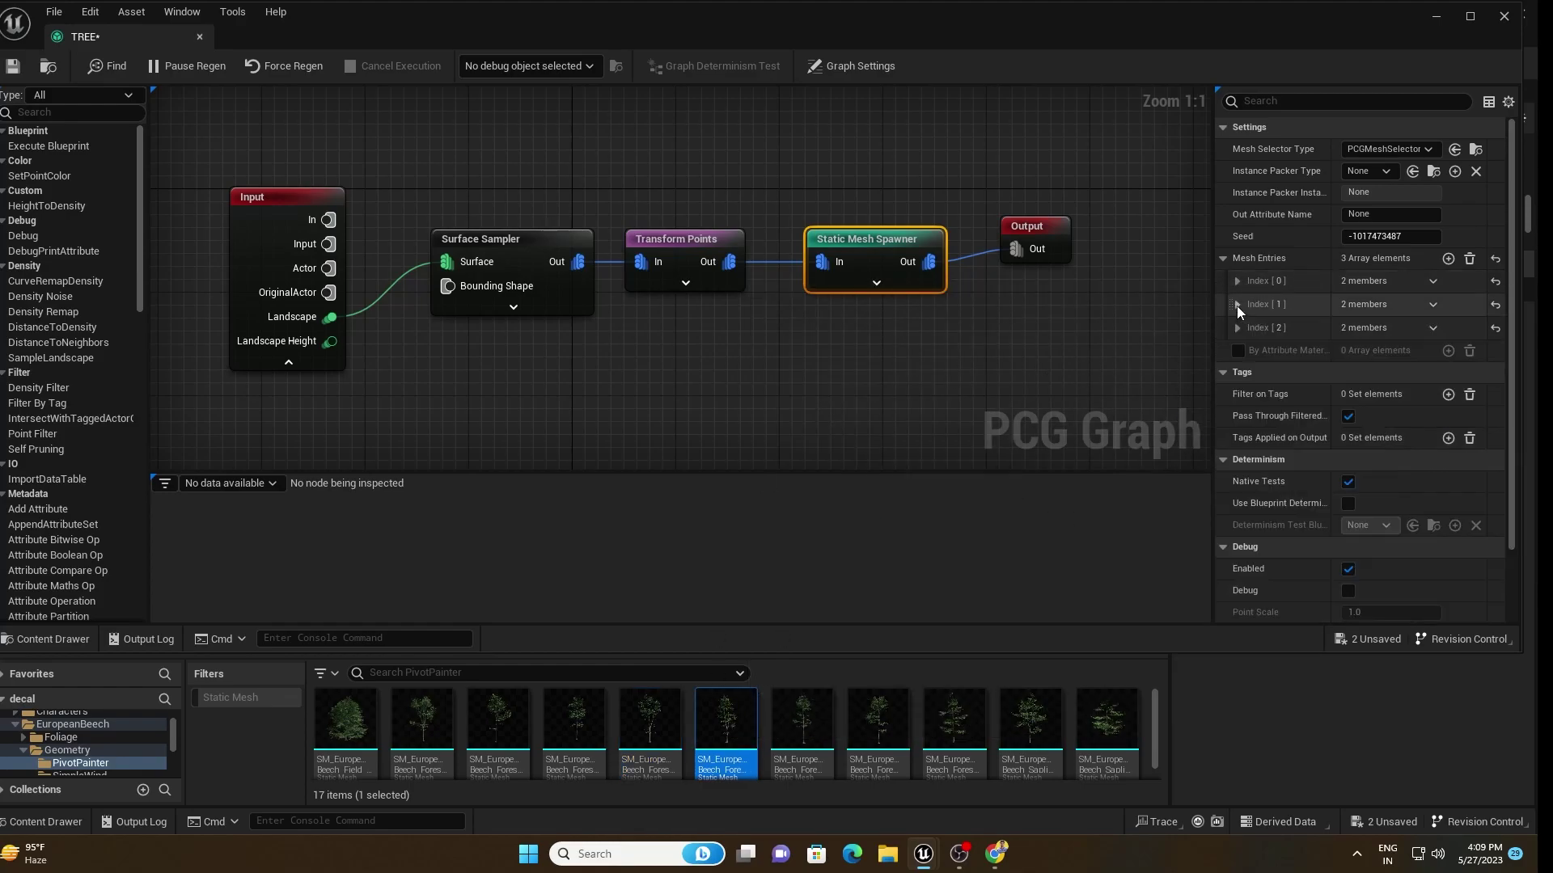
left_click(1237, 328)
left_click(1248, 350)
left_click_drag(954, 728, 1357, 408)
left_click(1236, 328)
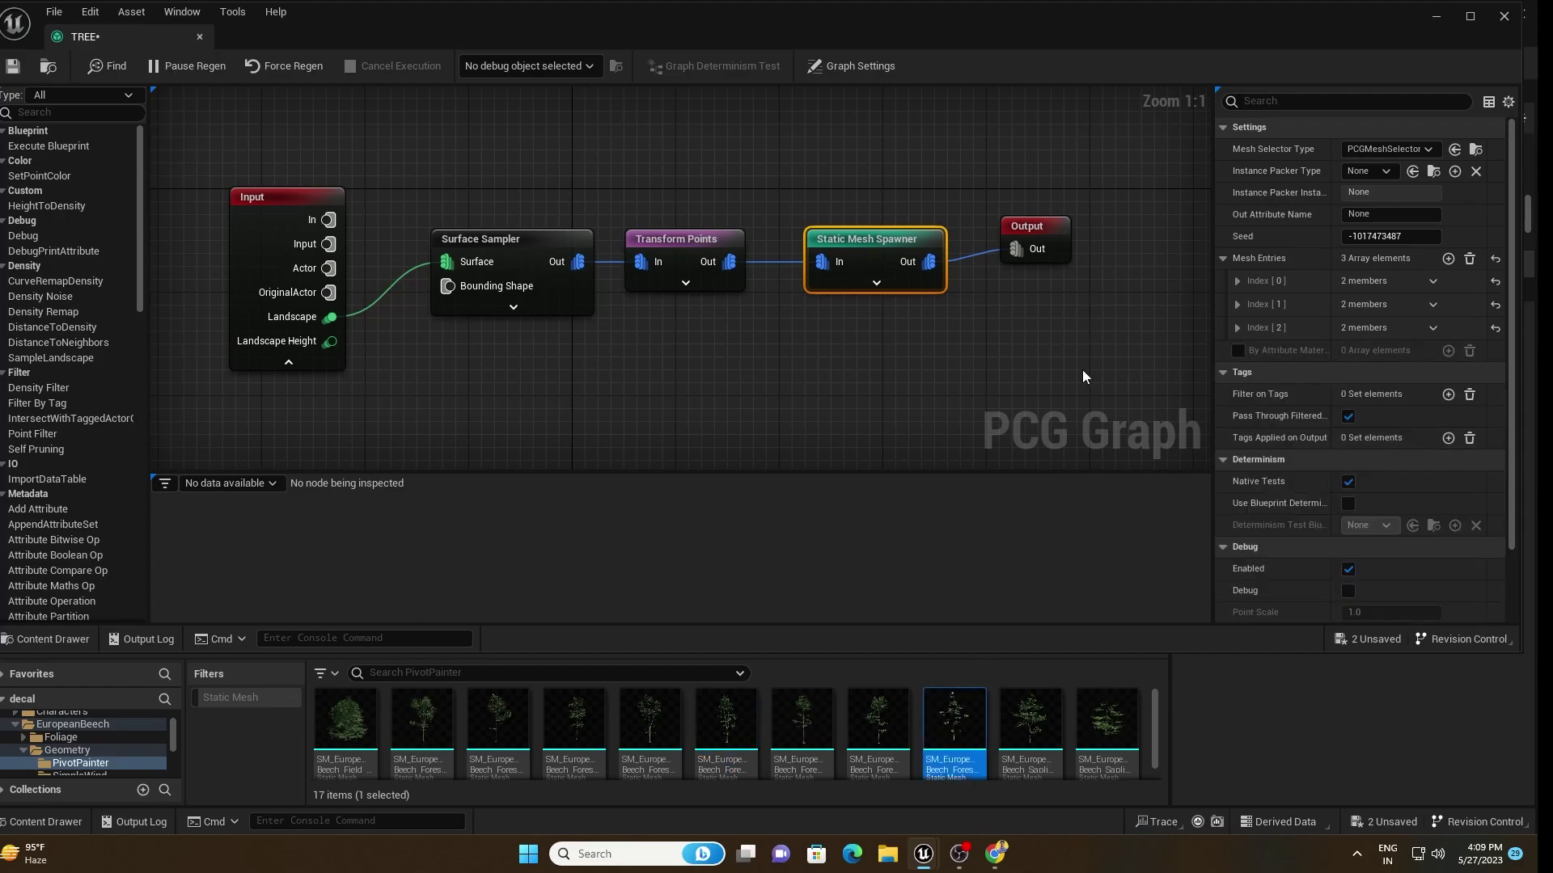
- Save the TREE graph and narrow its window to uncover the level viewport
left_click(27, 69)
left_click_drag(1520, 46, 614, 46)
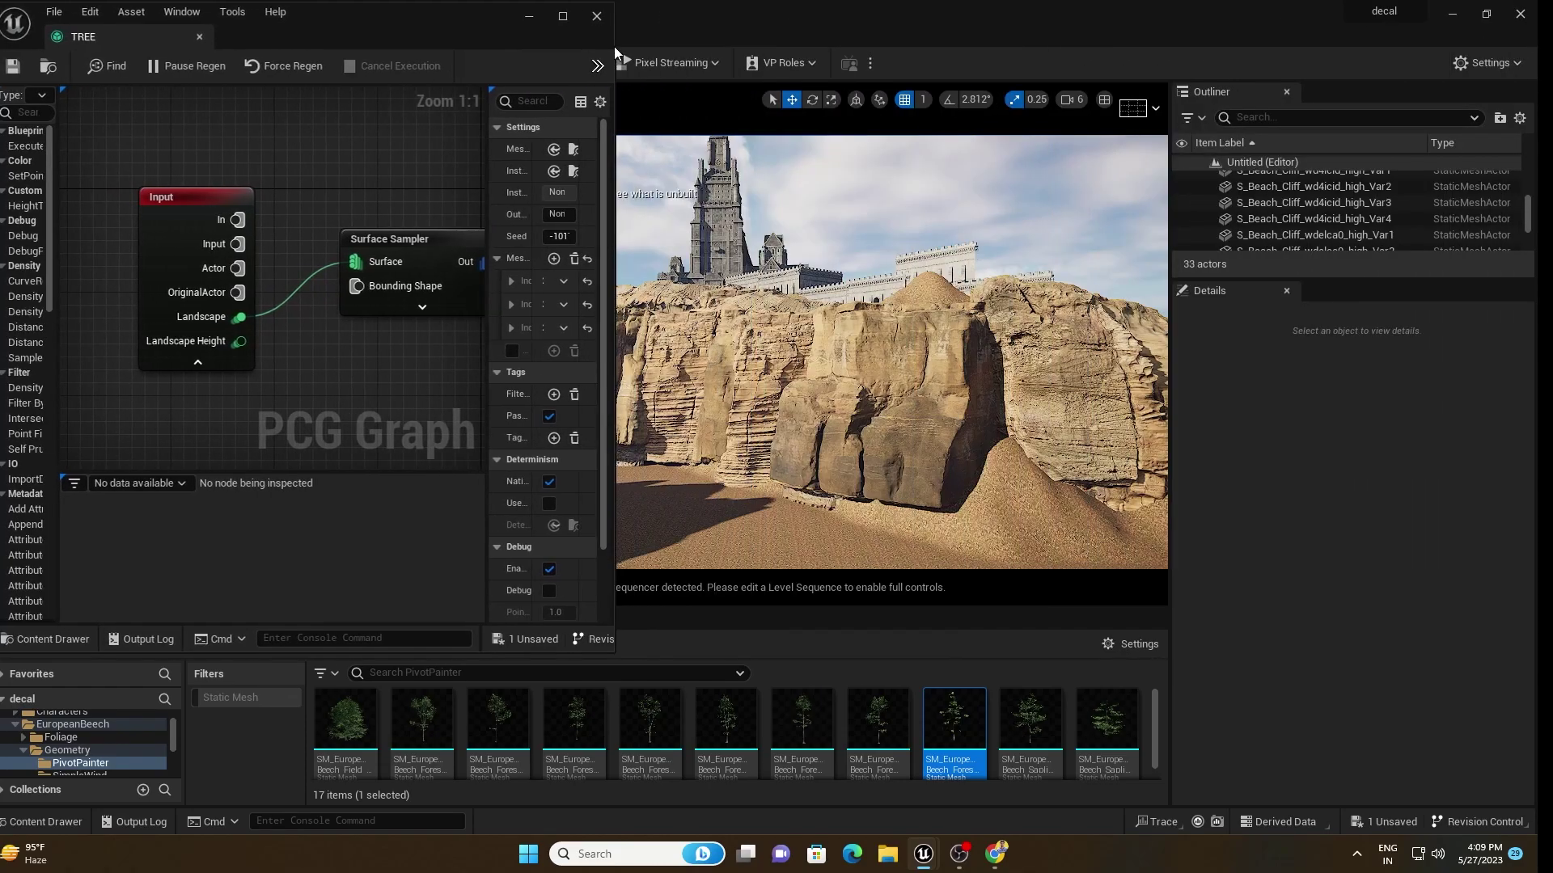
- Widen the details pane of the TREE graph, bring the Surface Sampler into view and minimize the graph window
left_click_drag(487, 184, 324, 198)
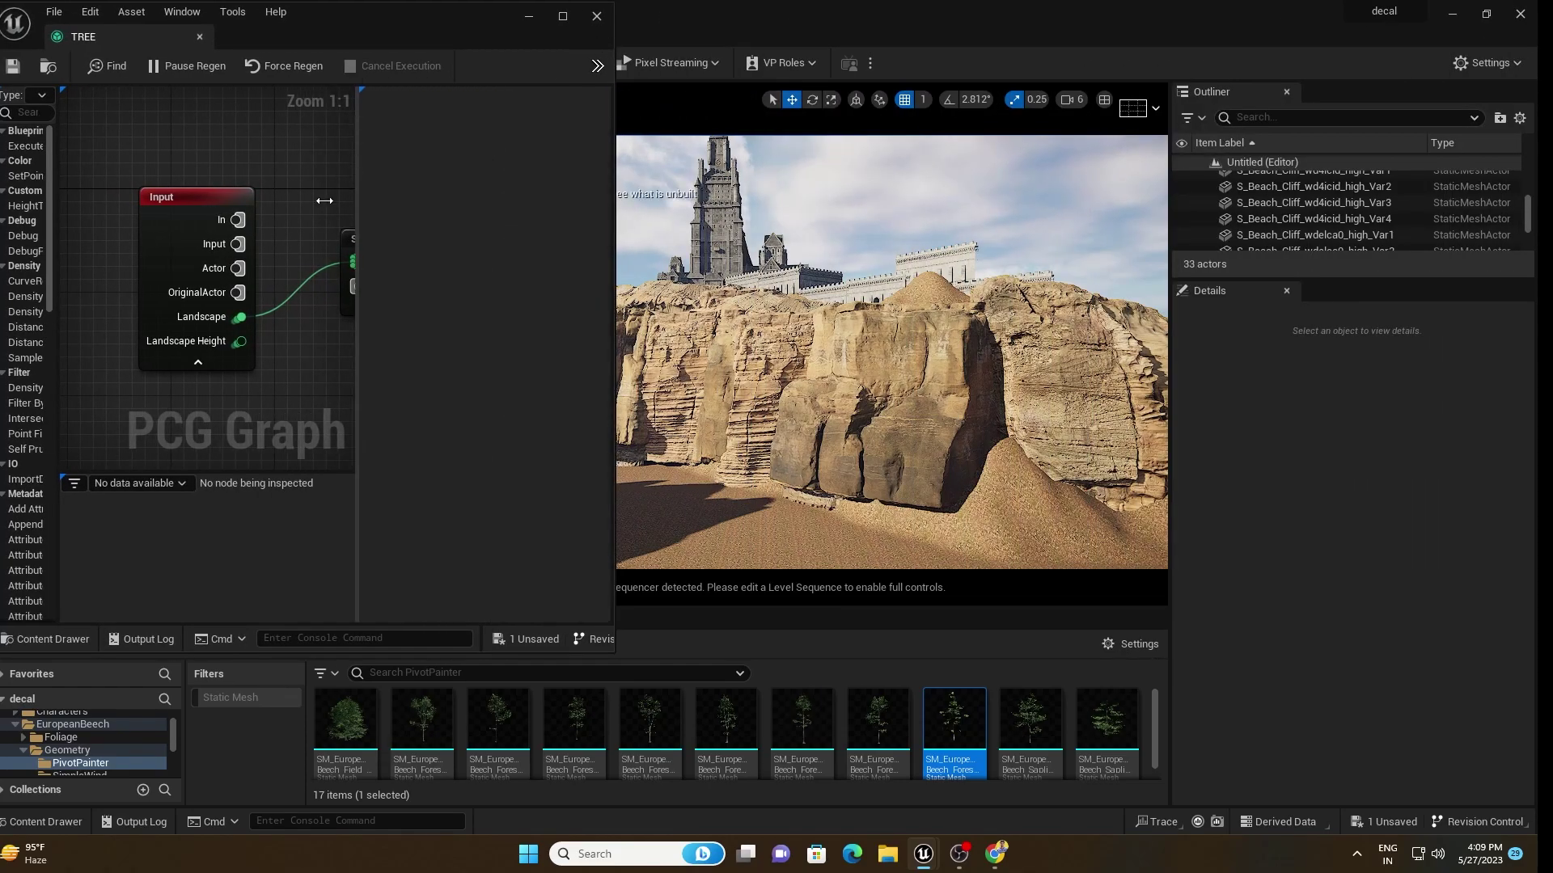
right_click_drag(280, 164, 195, 152)
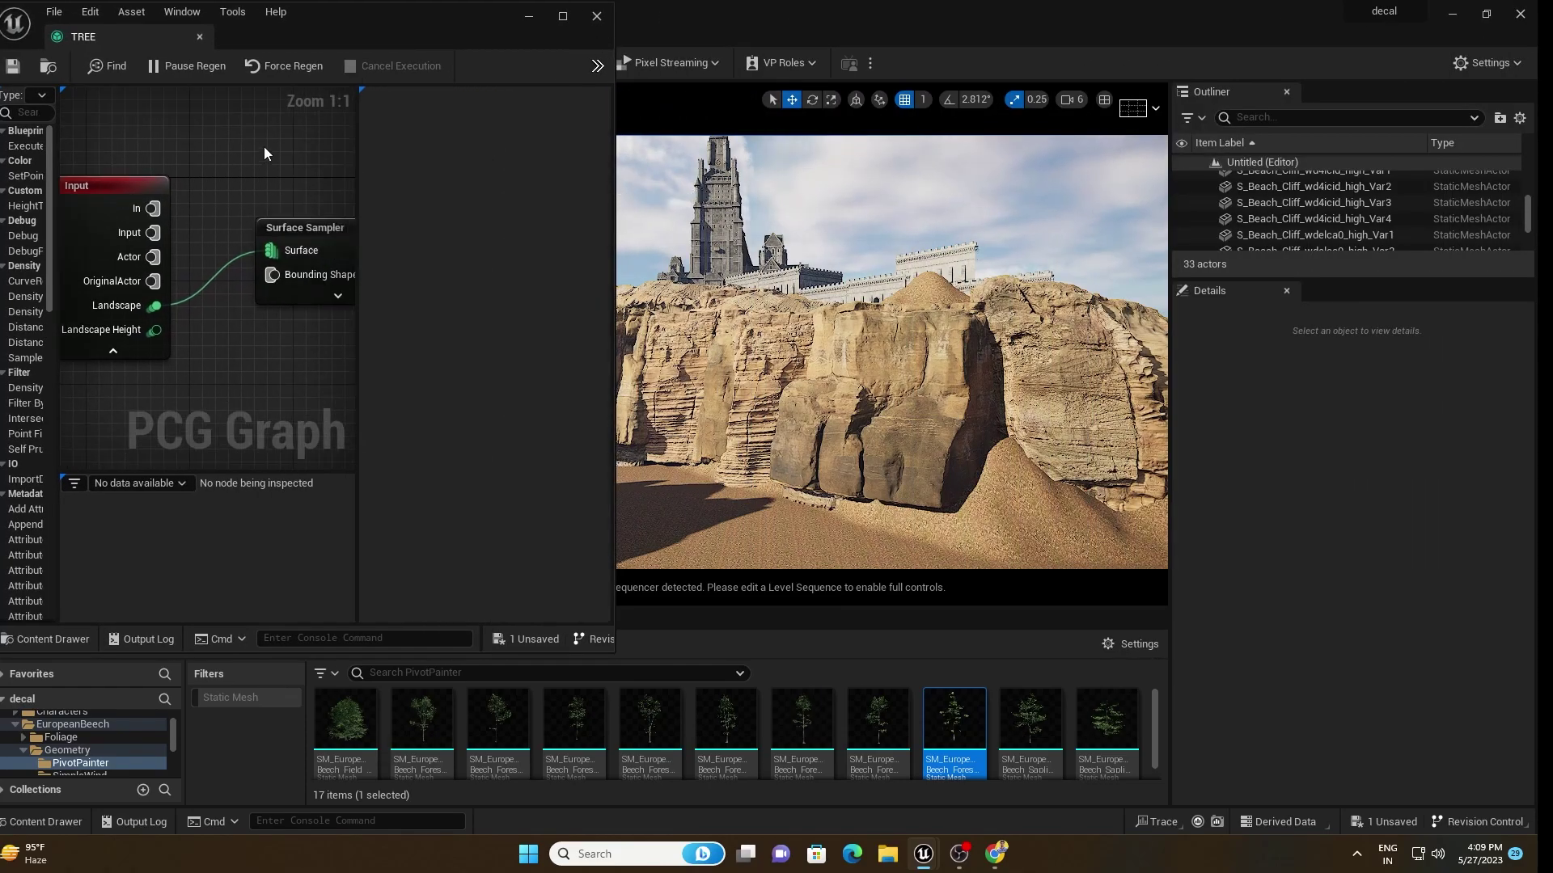
left_click(528, 18)
- Place the TREE graph from the PCG_TREE folder into the level near the cliffs
scroll(65, 740, "up", 3)
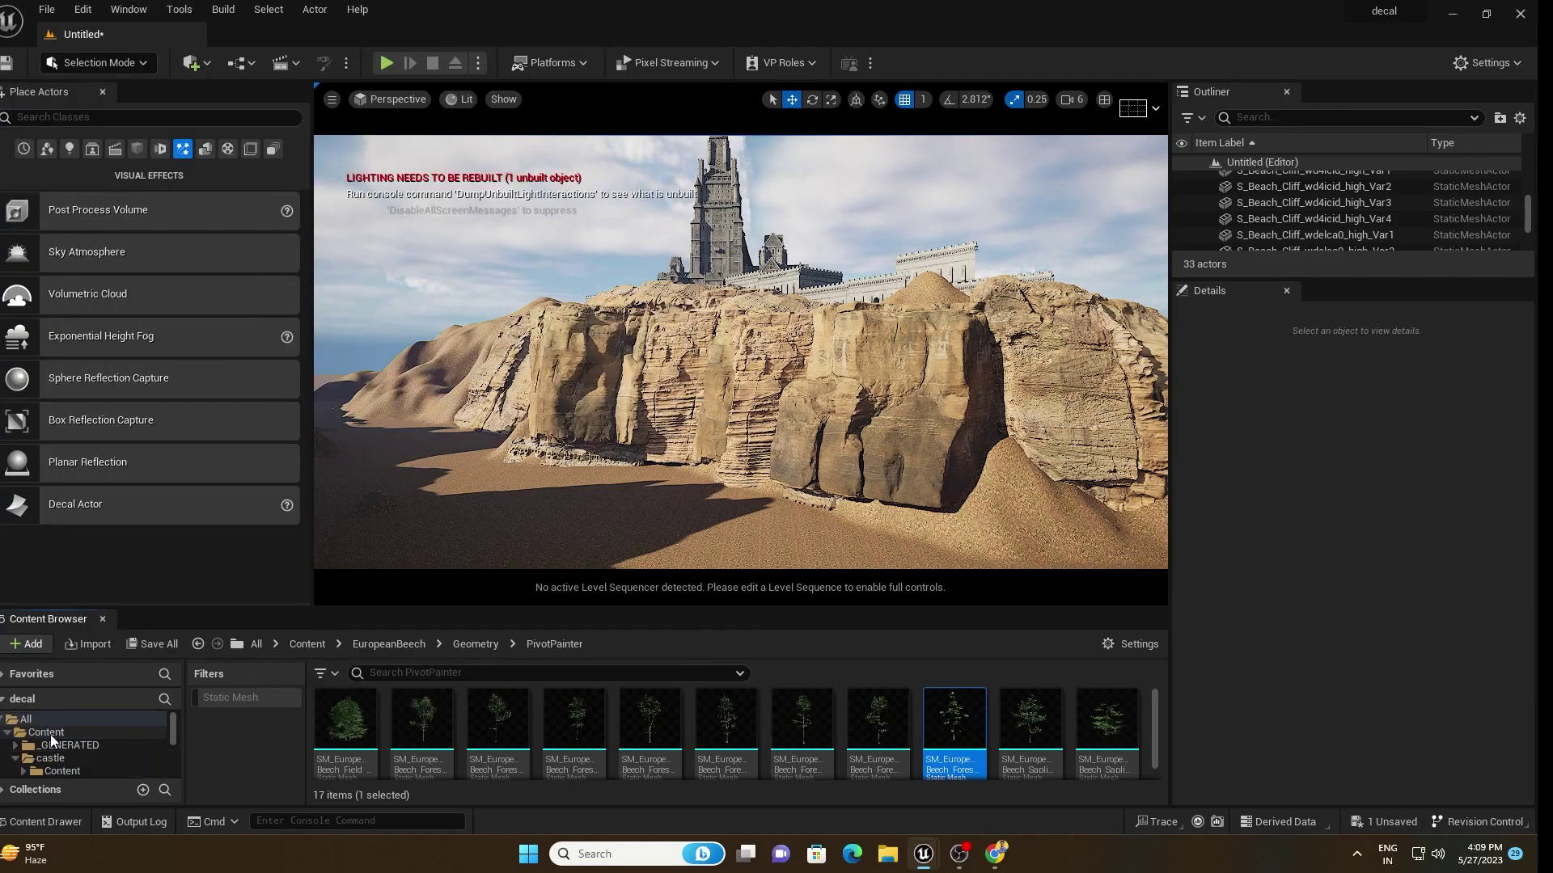
left_click(50, 732)
double_click(1029, 723)
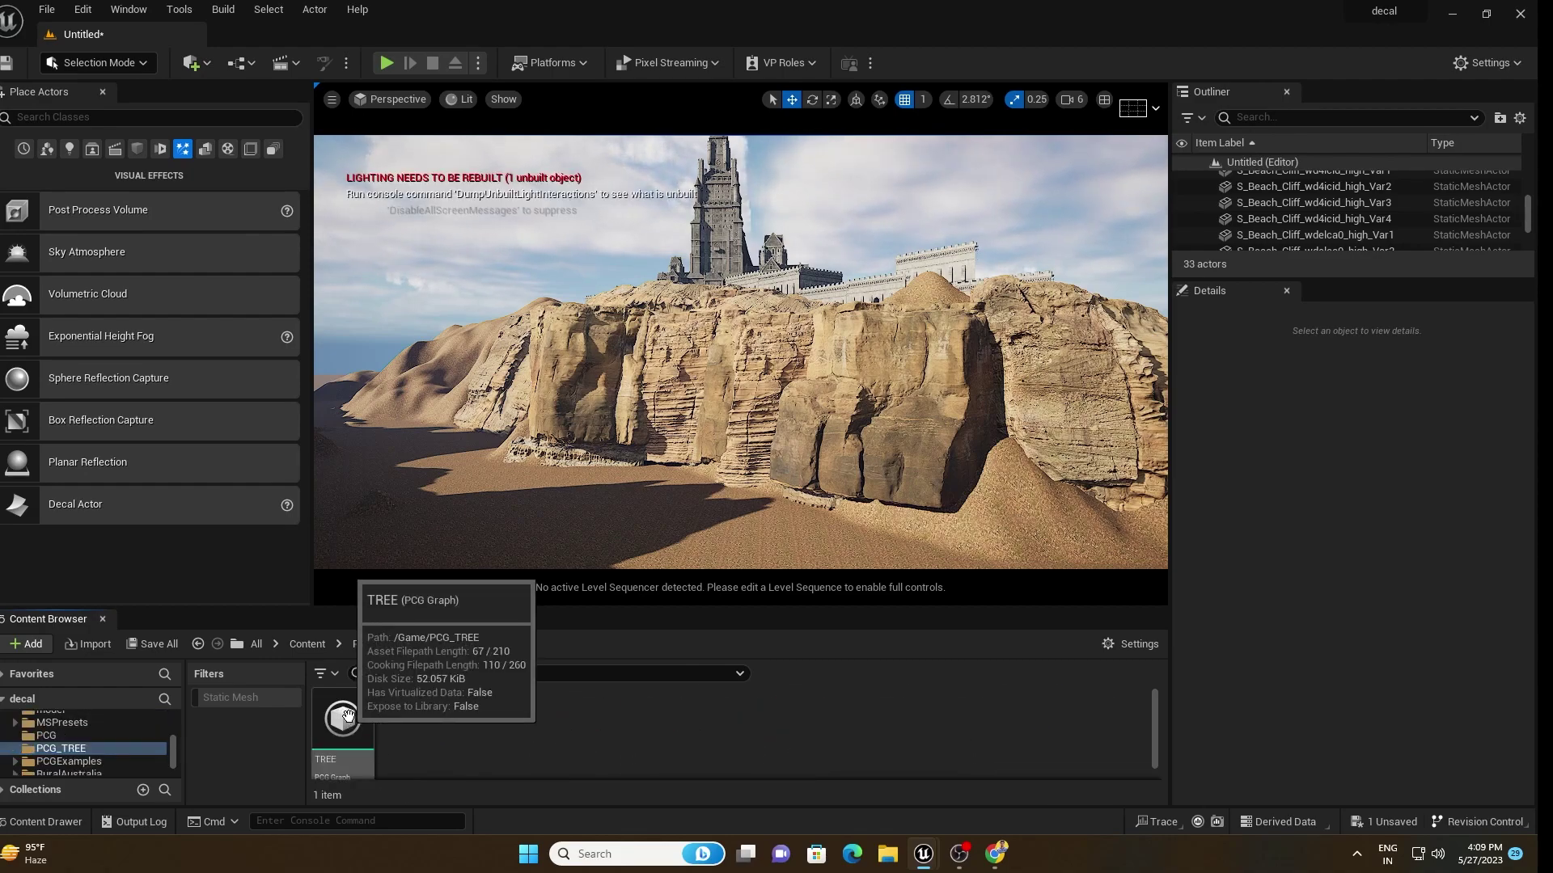
scroll(364, 732, "down", 1)
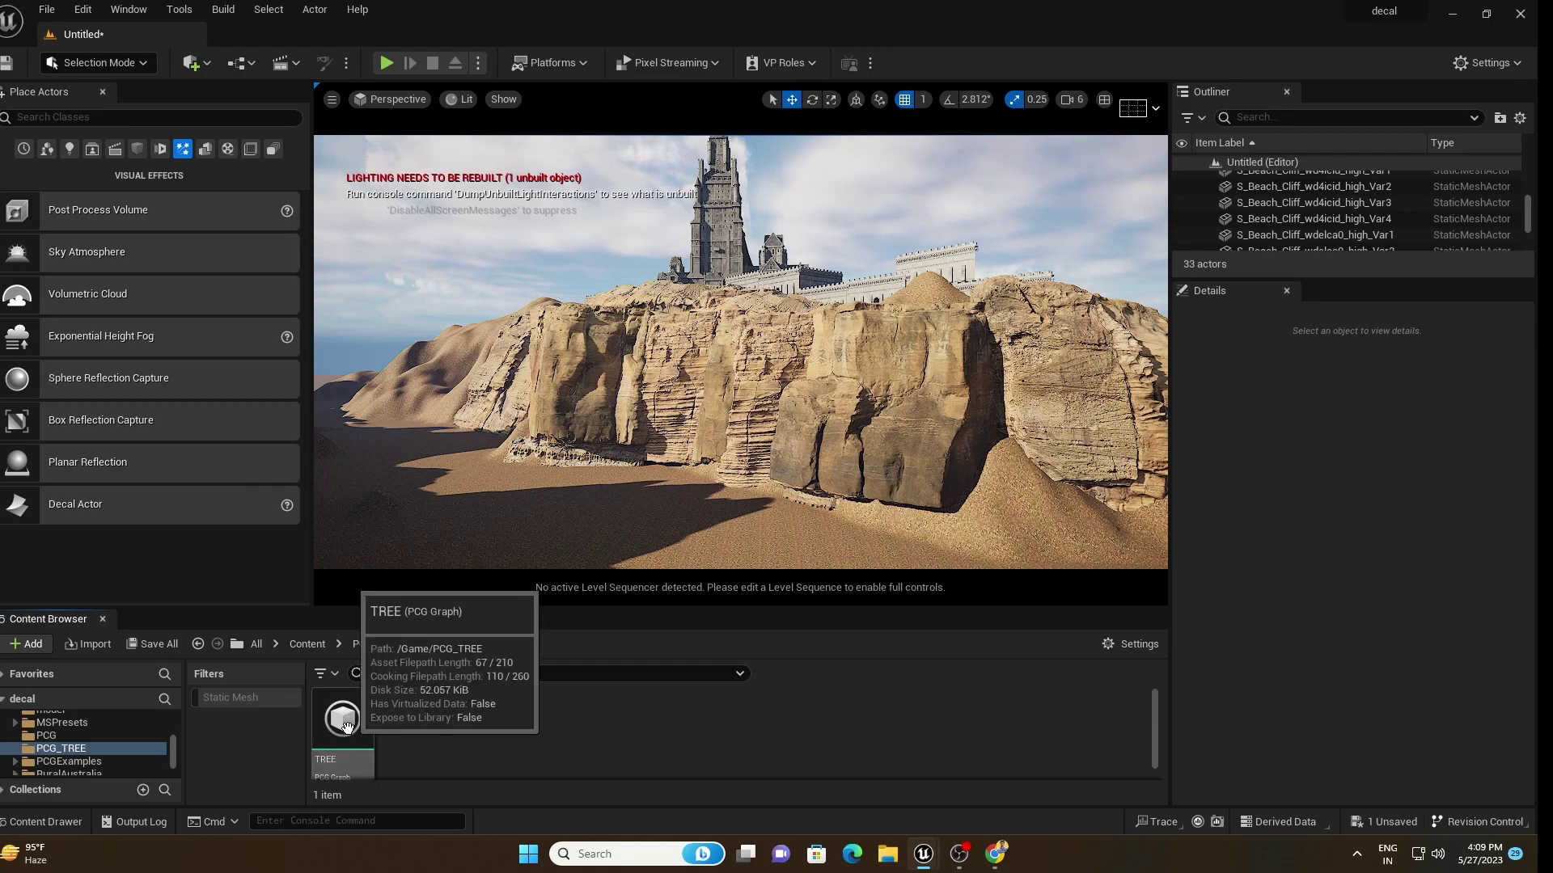
left_click_drag(343, 724, 1010, 336)
key("Escape")
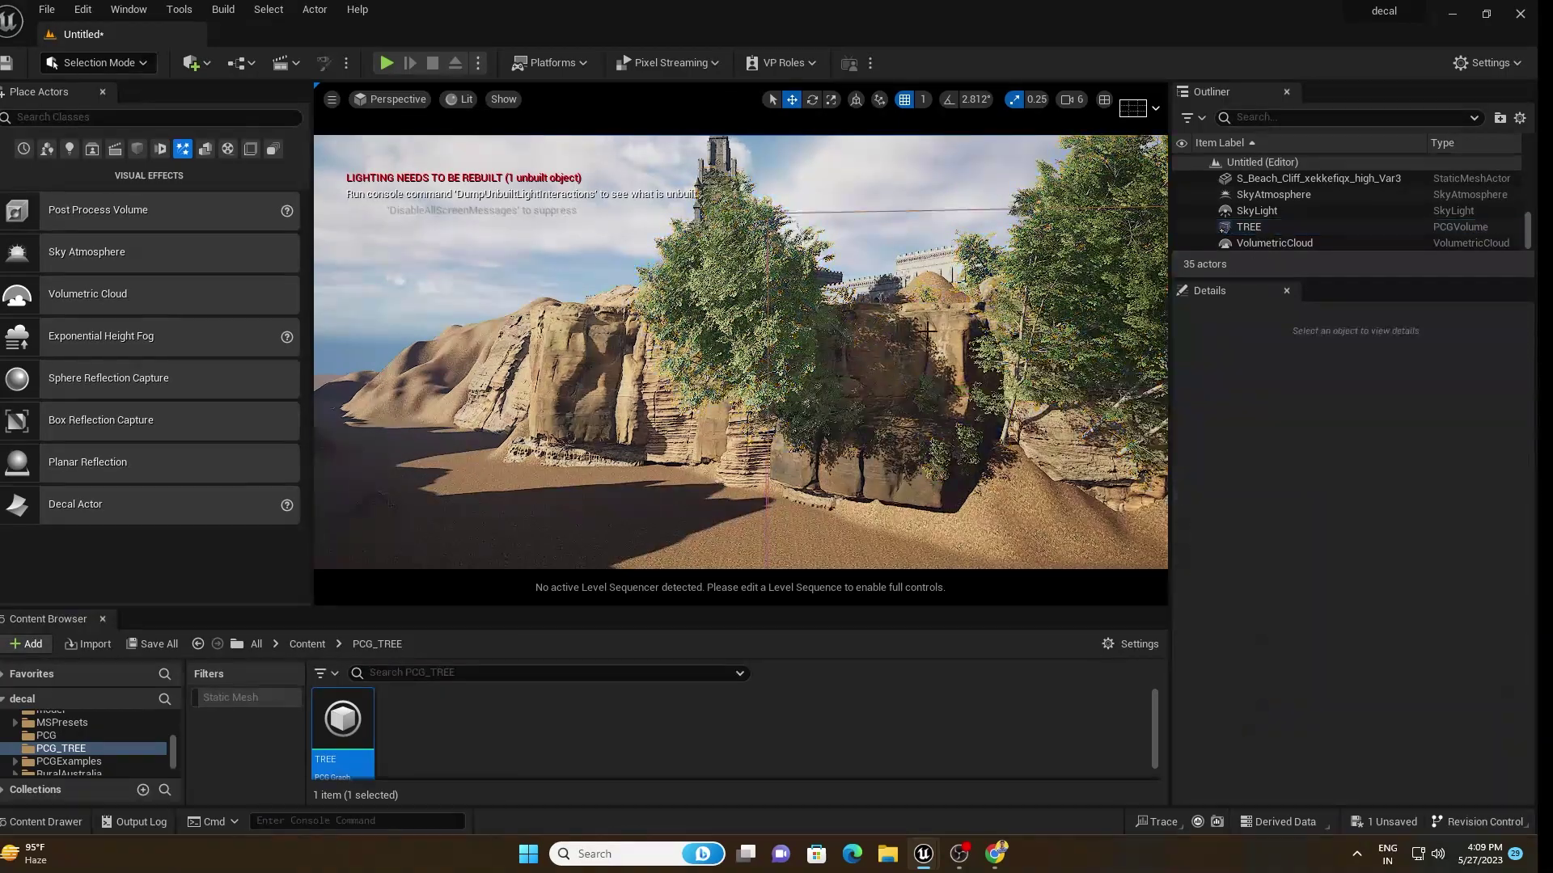
- Examine the beech trees spawned around the cliffs from several viewpoints
right_click_drag(1010, 337, 1108, 331)
key("s")
key("w")
key("e")
key("s")
key("w")
key("w")
key("s")
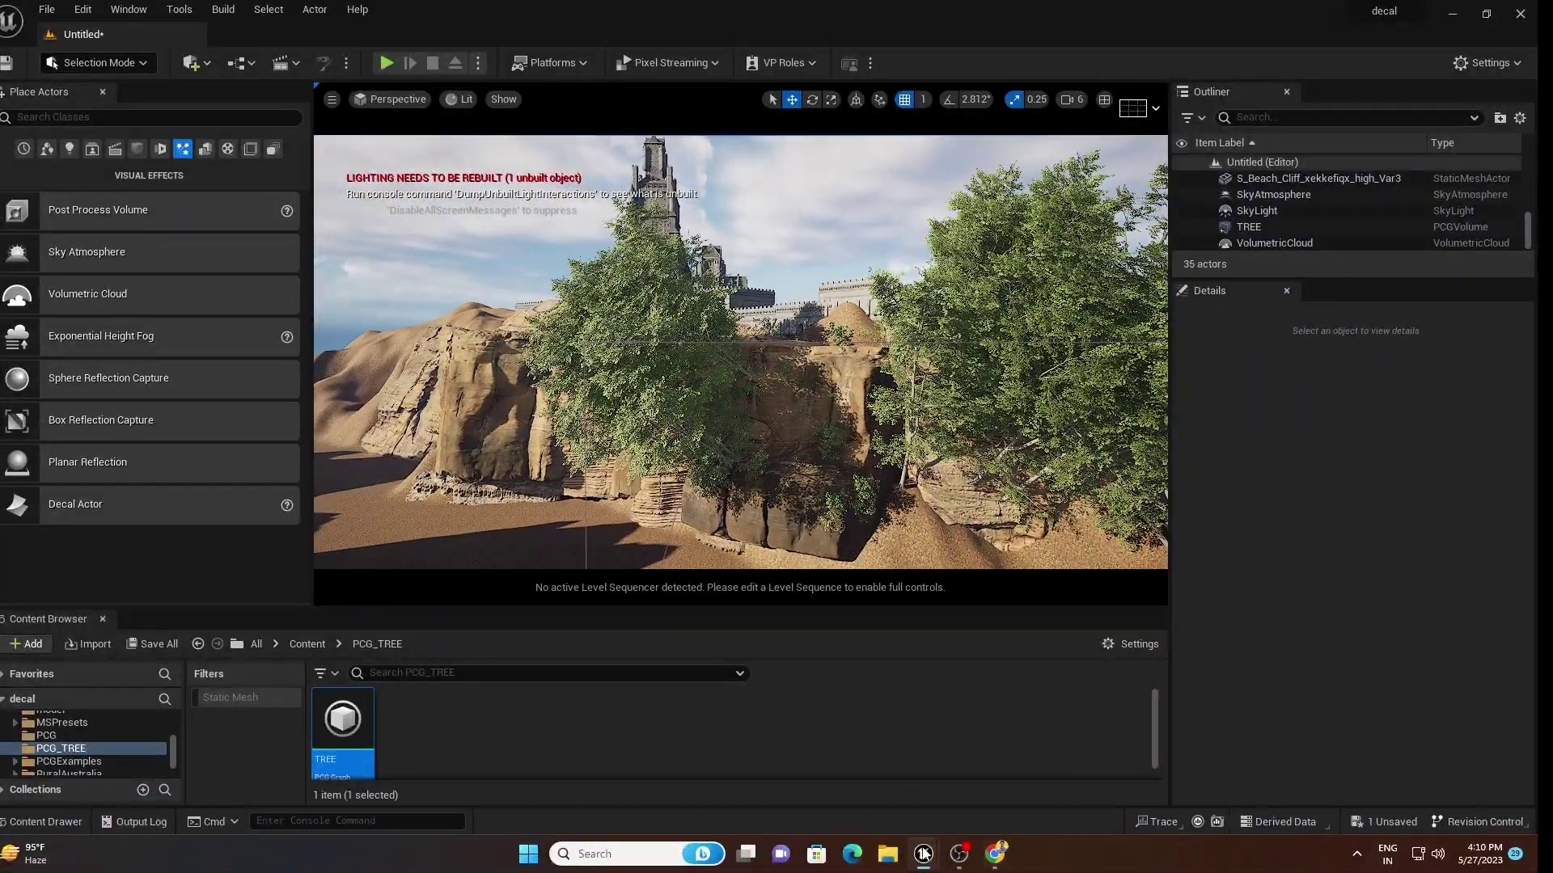
- Restore the TREE graph window and move it lower so the spawned trees can be viewed beside it
mouse_move(922, 854)
left_click(1027, 769)
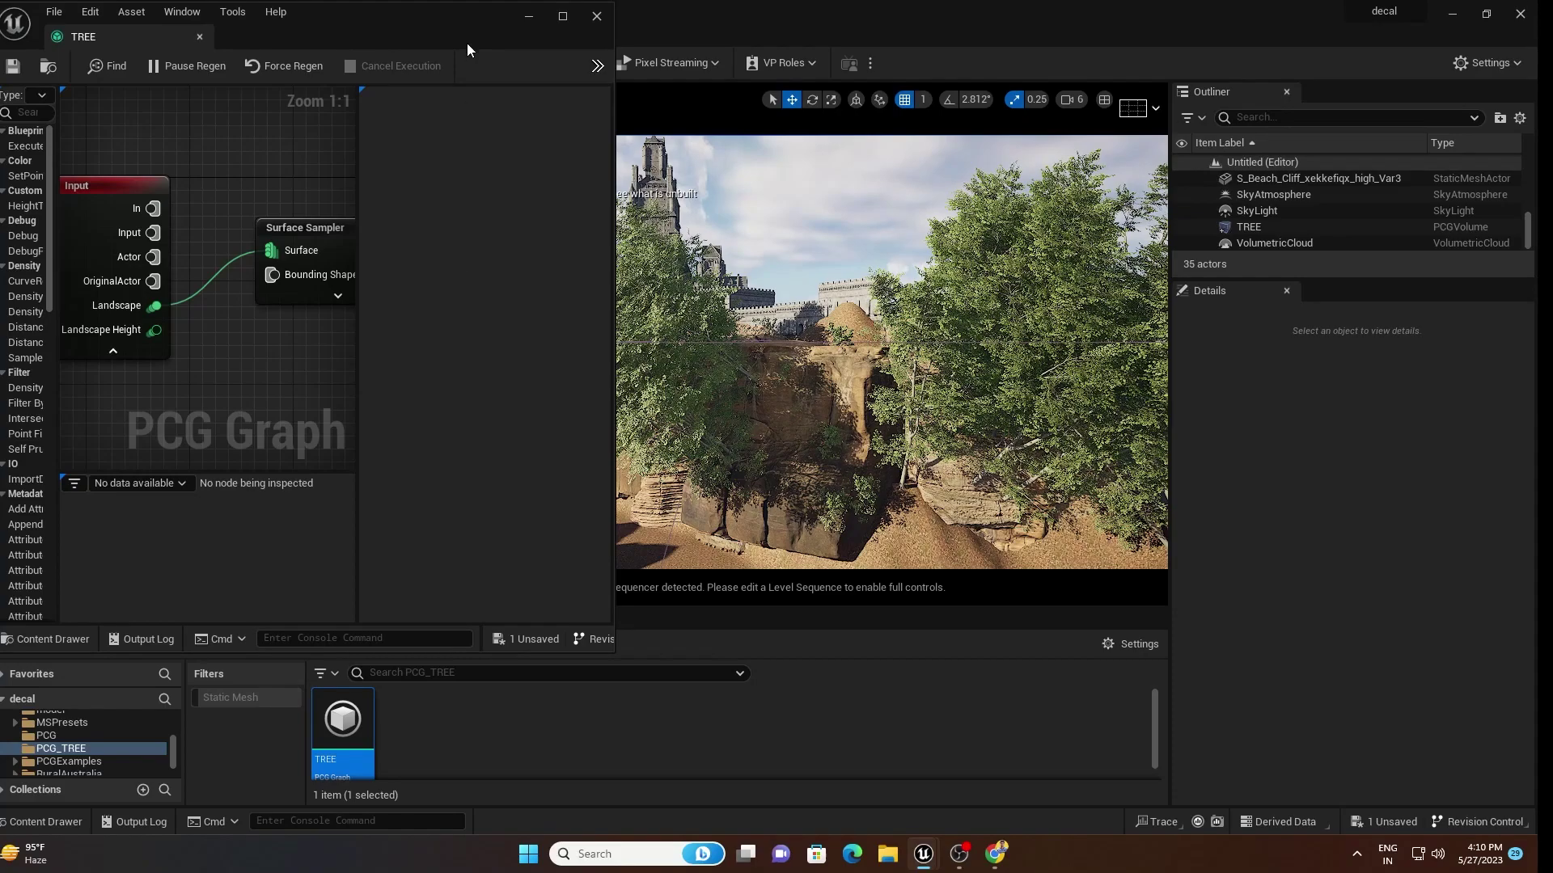
left_click_drag(468, 42, 468, 290)
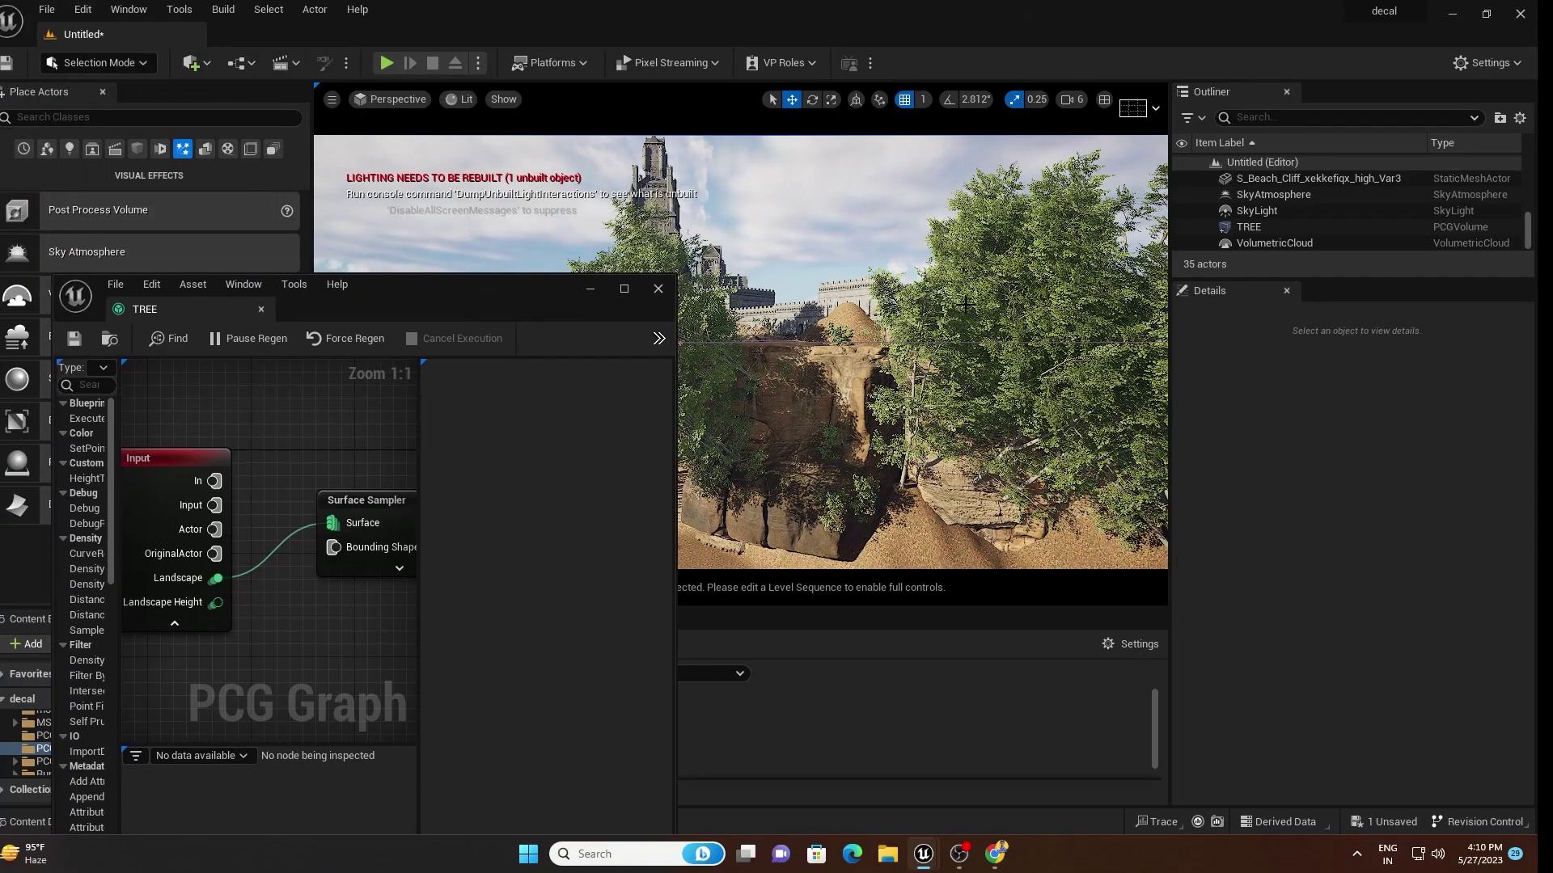
right_click_drag(809, 340, 849, 348)
key("s")
key("s")
- Enable Absolute Rotation on the Transform Points node so the trees stand upright
right_click_drag(311, 435, 145, 422)
right_click_drag(356, 440, 209, 441)
left_click(236, 494)
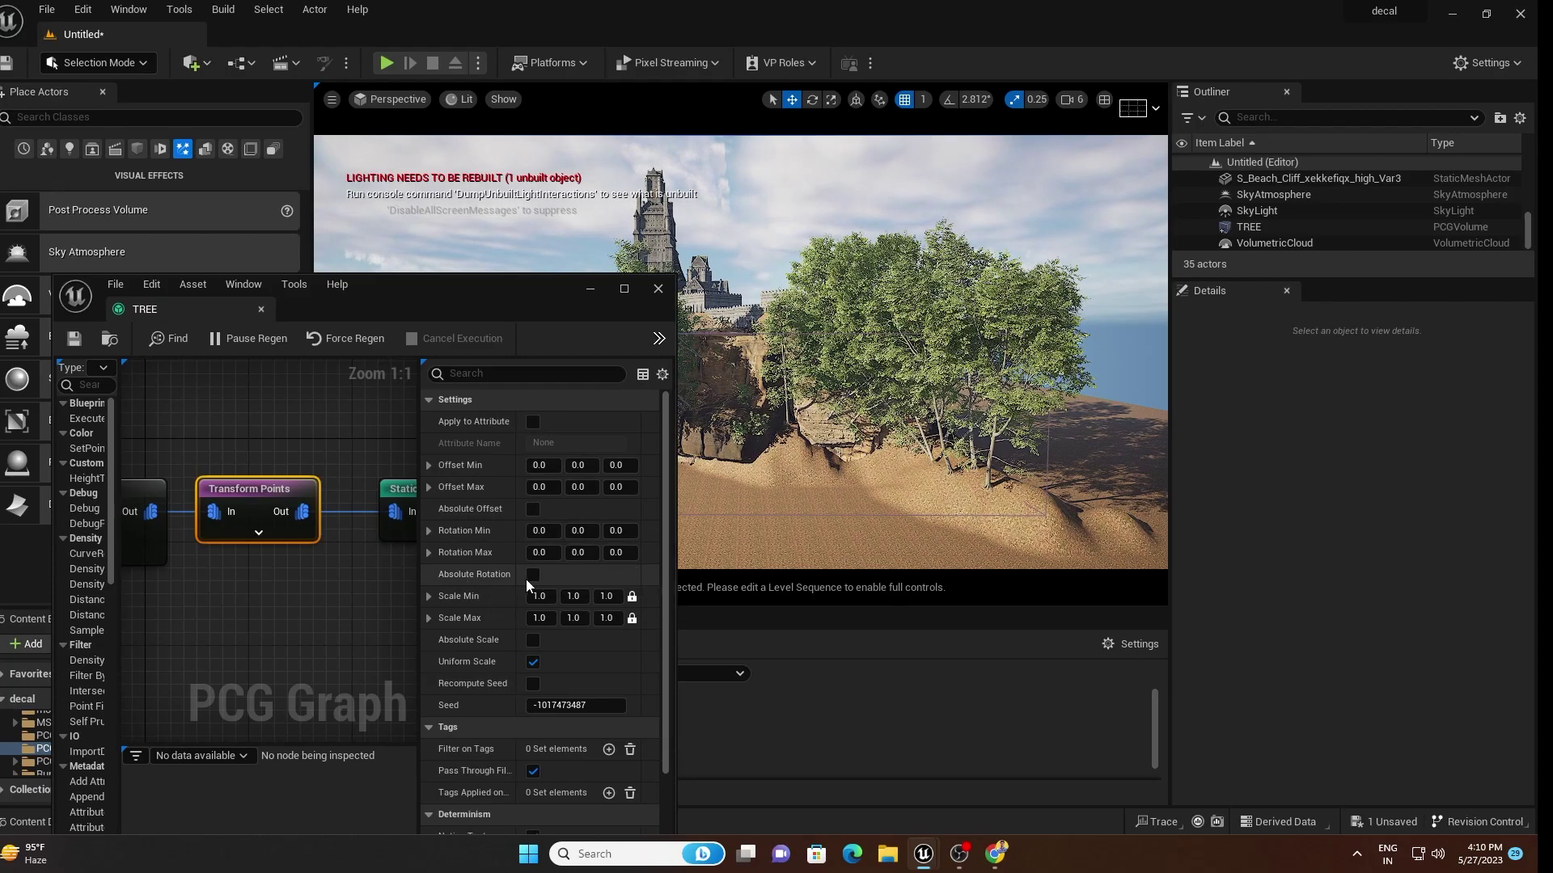
right_click_drag(1014, 398, 1019, 428)
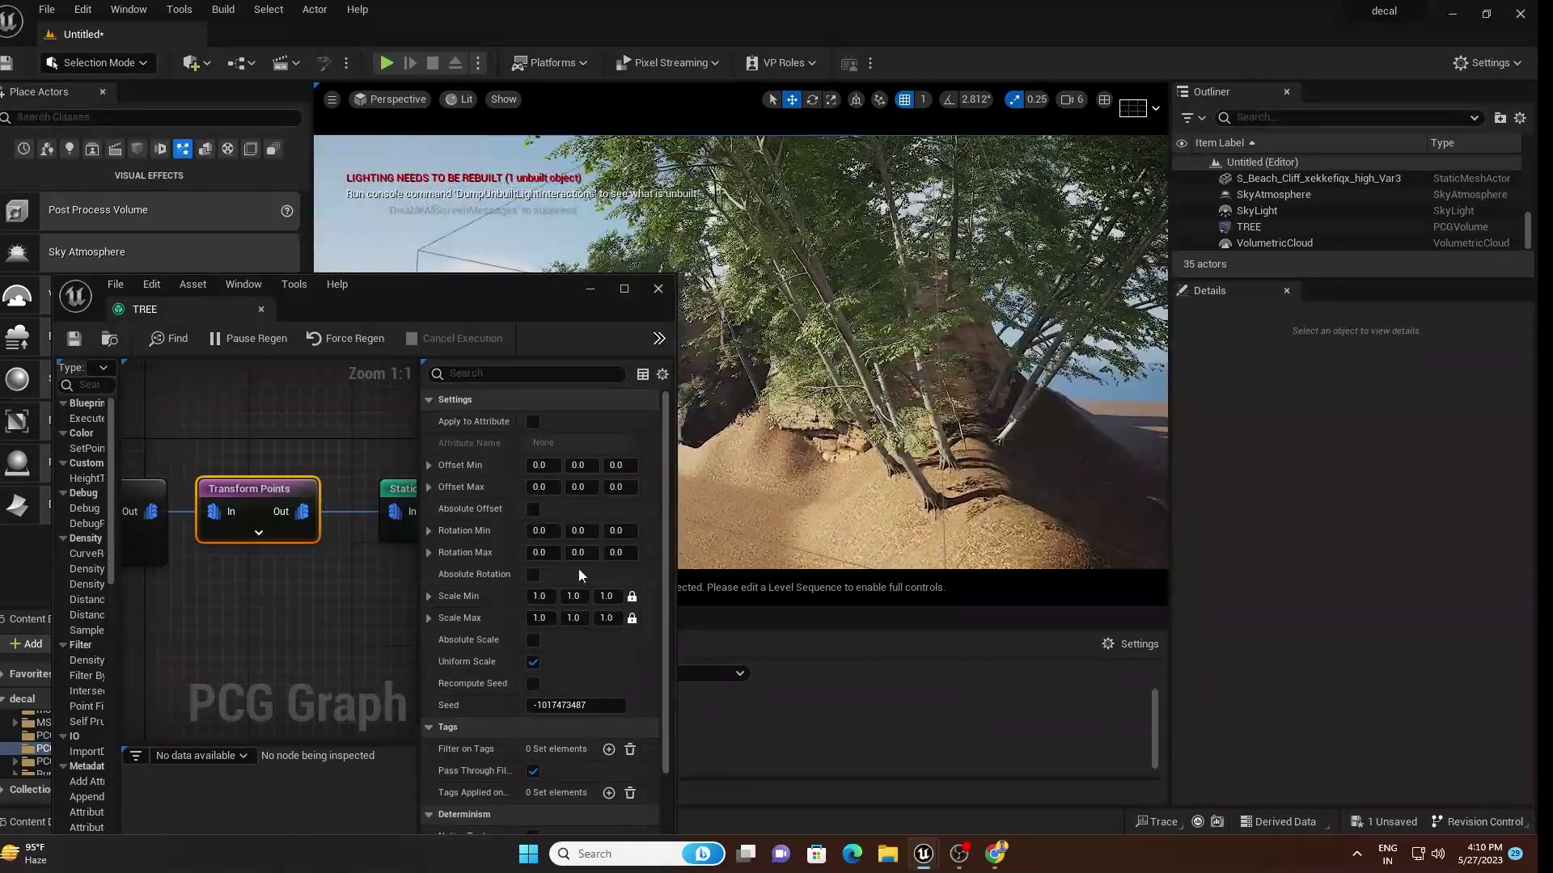
left_click(532, 574)
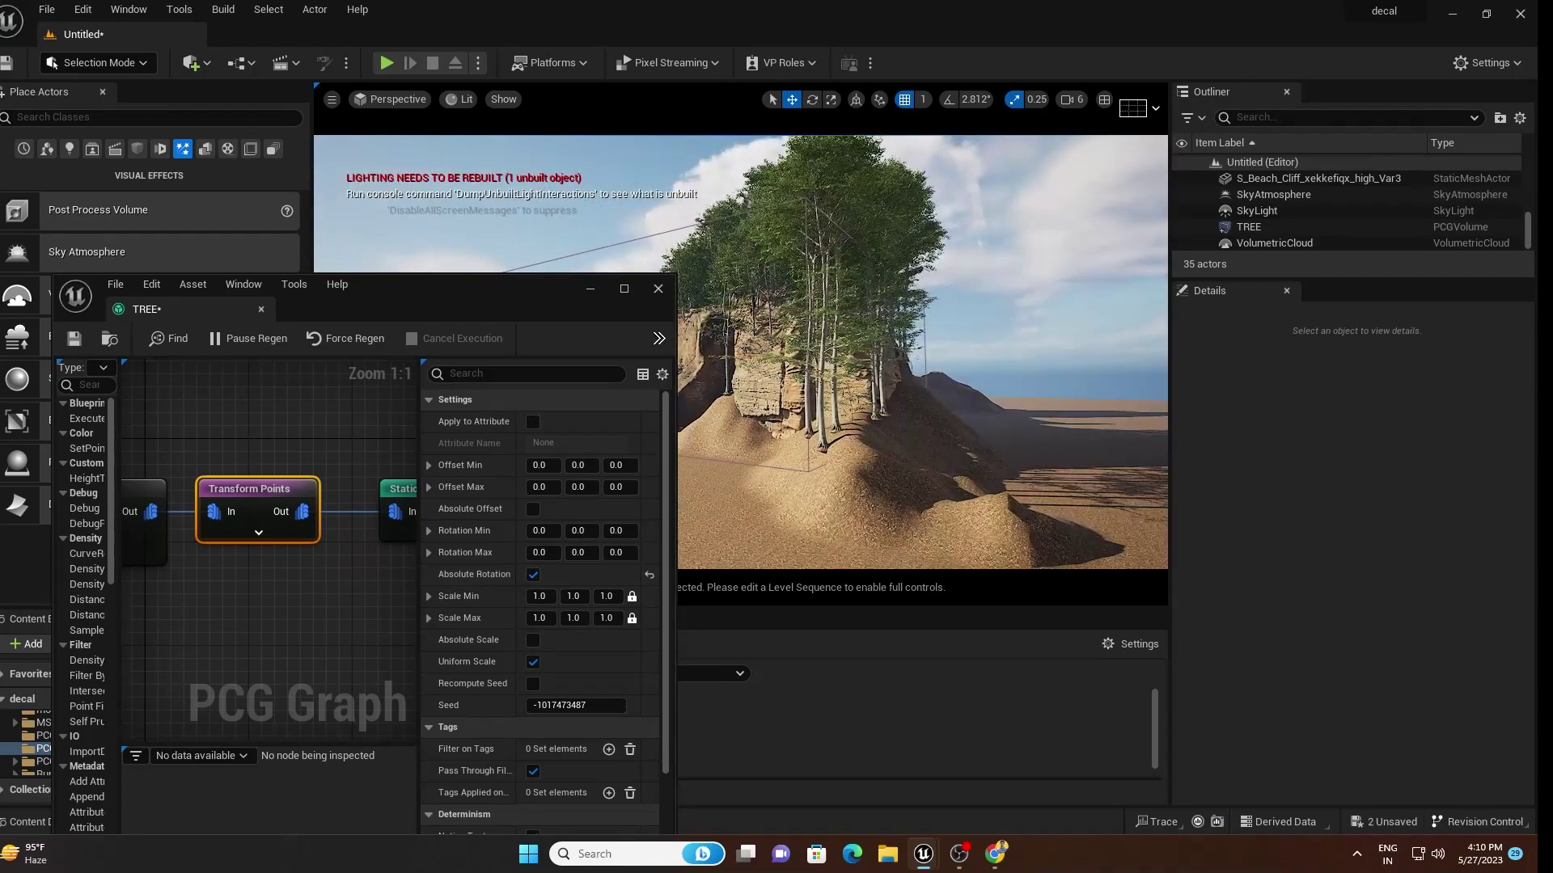
- Set the Transform Points node's minimum scale to 0.1 on all axes and check the trees
mouse_move(904, 417)
right_mouse_down()
mouse_move(865, 413)
mouse_move(889, 409)
right_mouse_up()
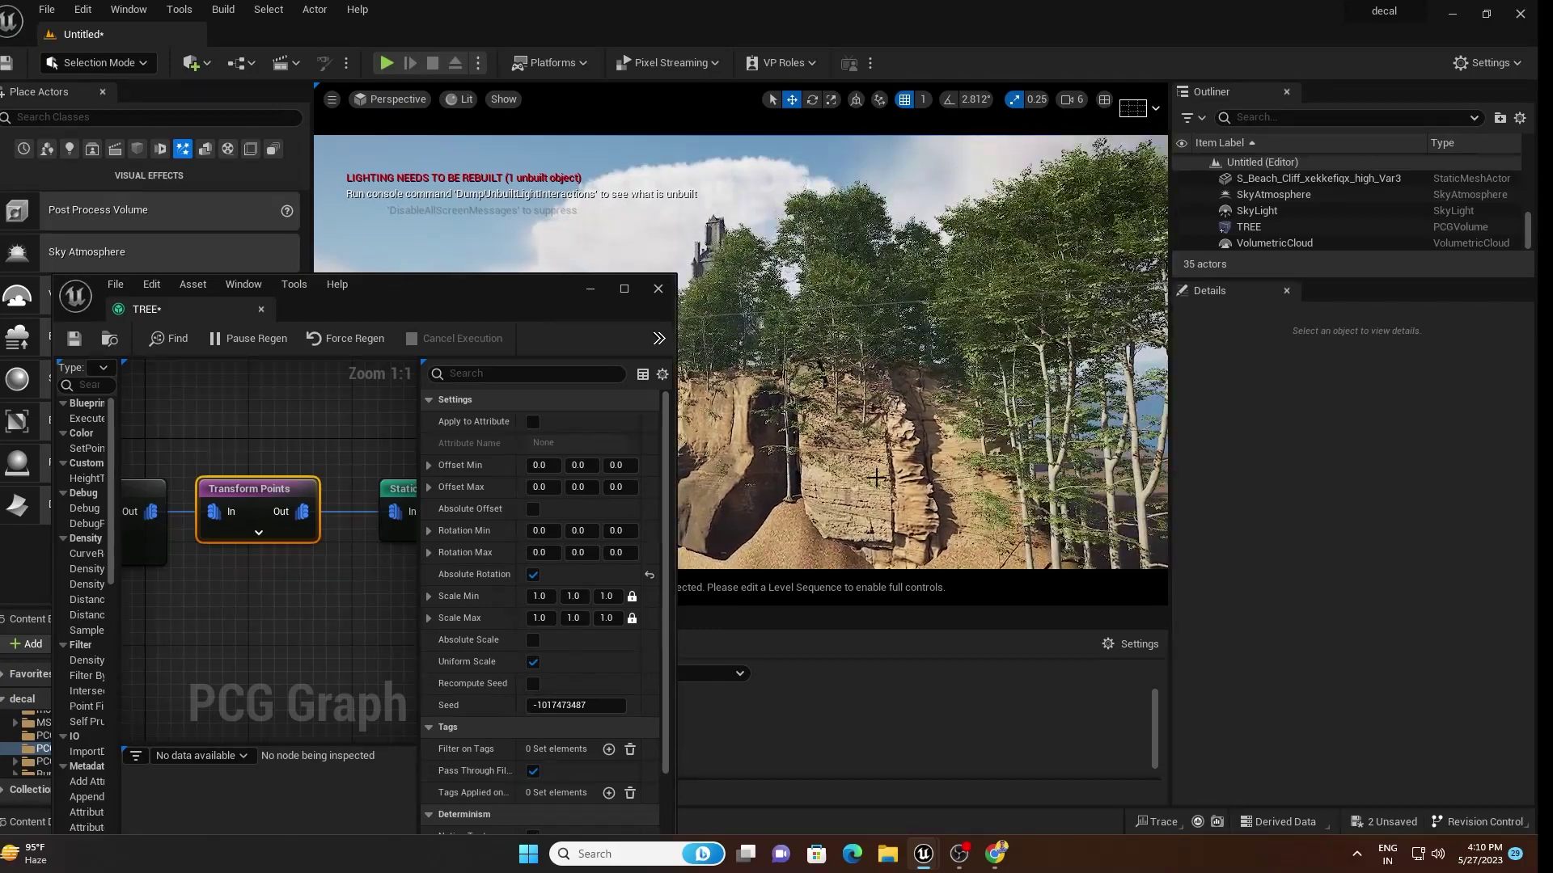
right_click_drag(889, 408, 940, 420)
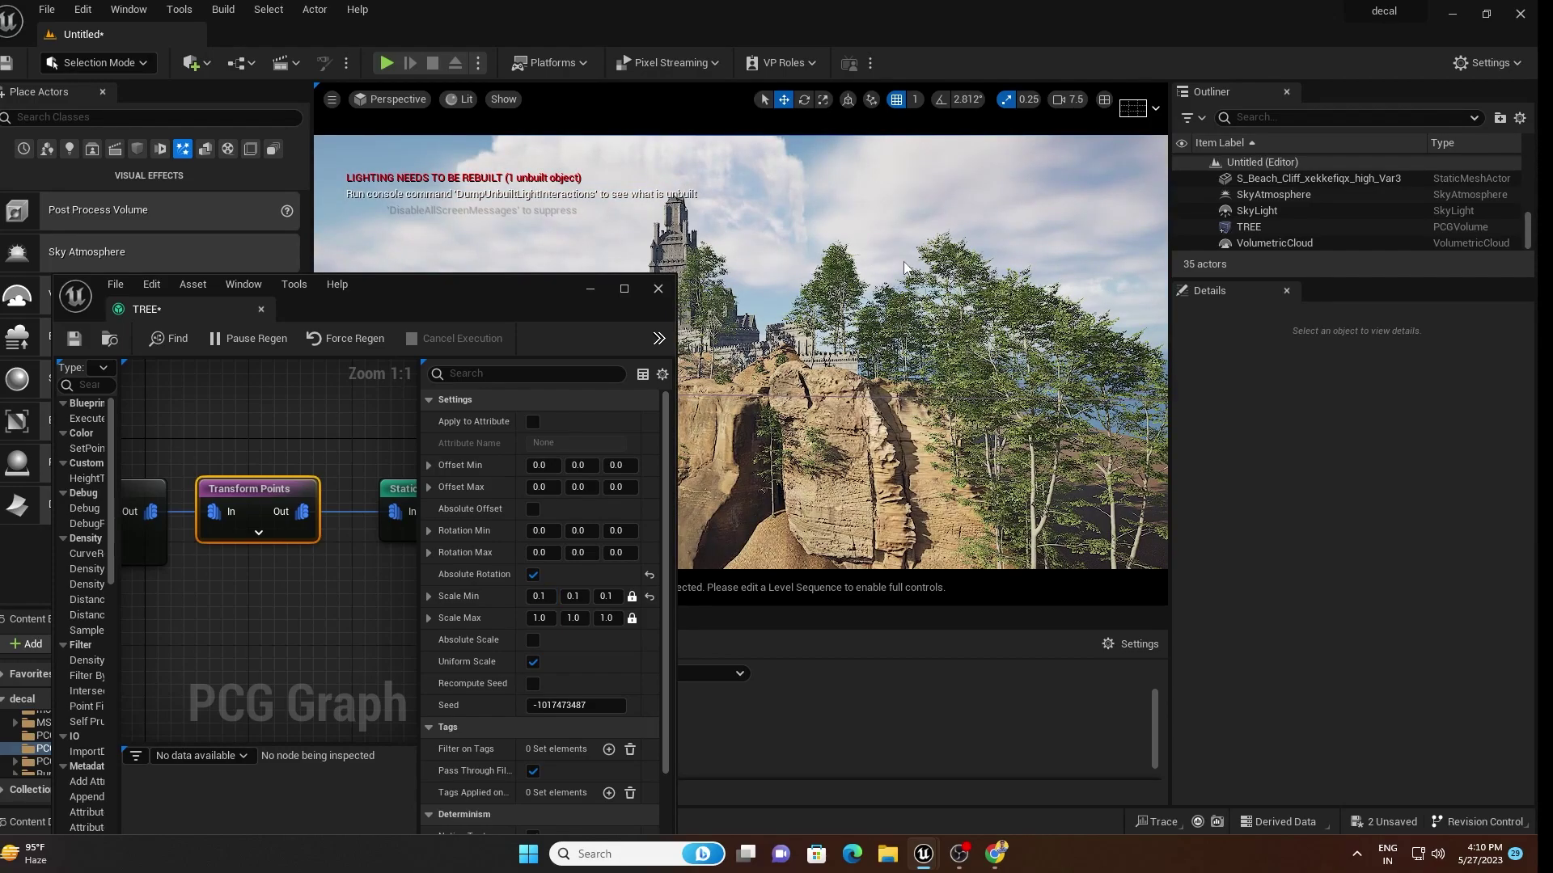
right_click_drag(904, 267, 888, 300)
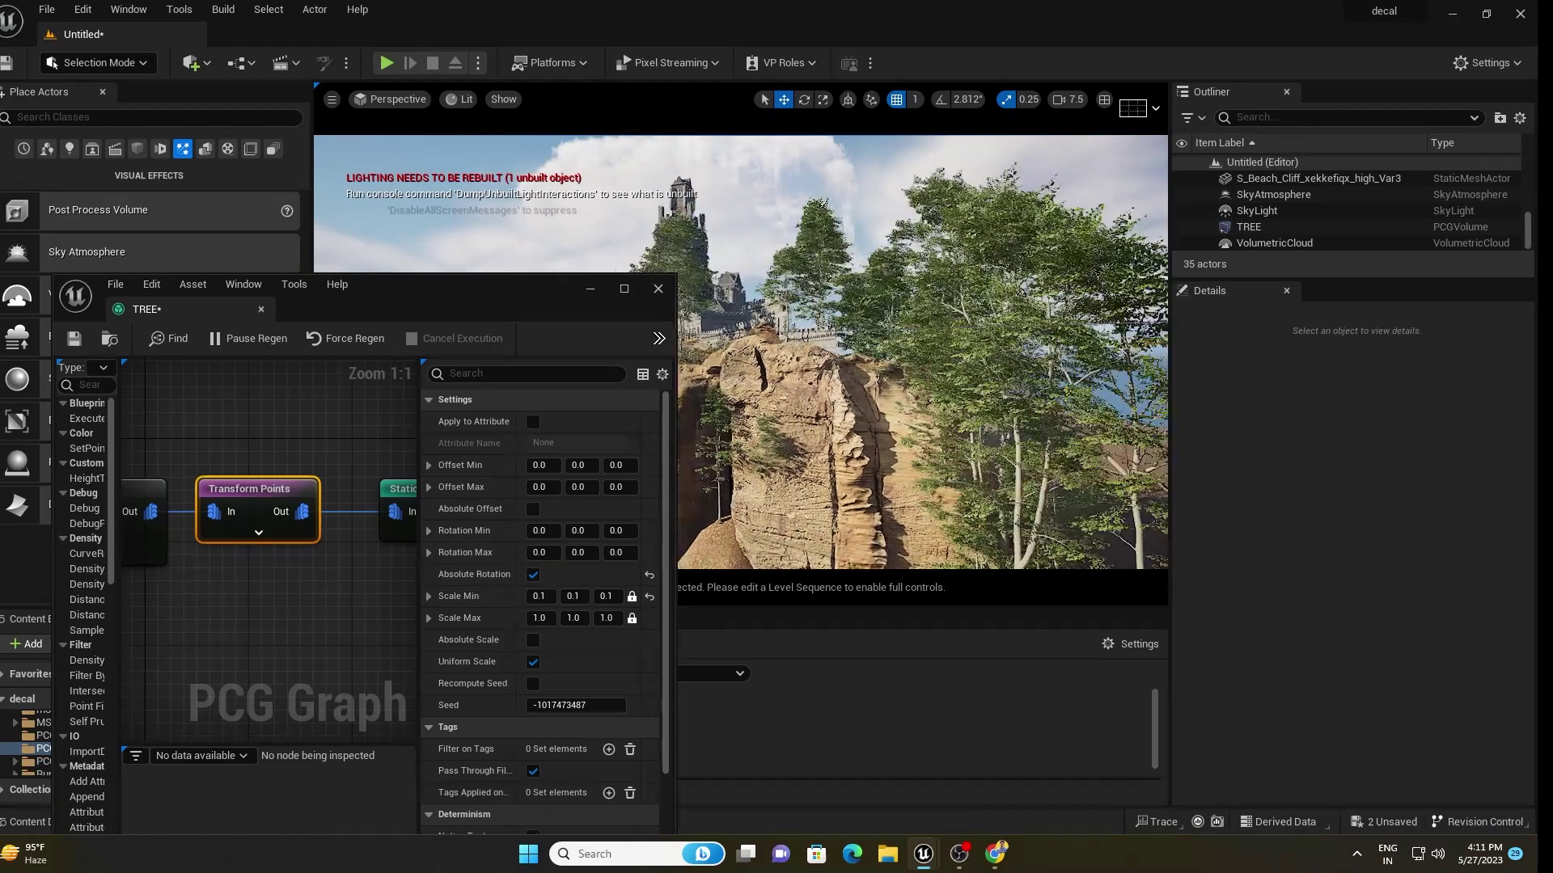
- Set Transform Points Rotation Min to about 1.958, 1.346, 3.187 and Rotation Max to about 1.264, 0.13, 1.395
left_click_drag(614, 531, 627, 531)
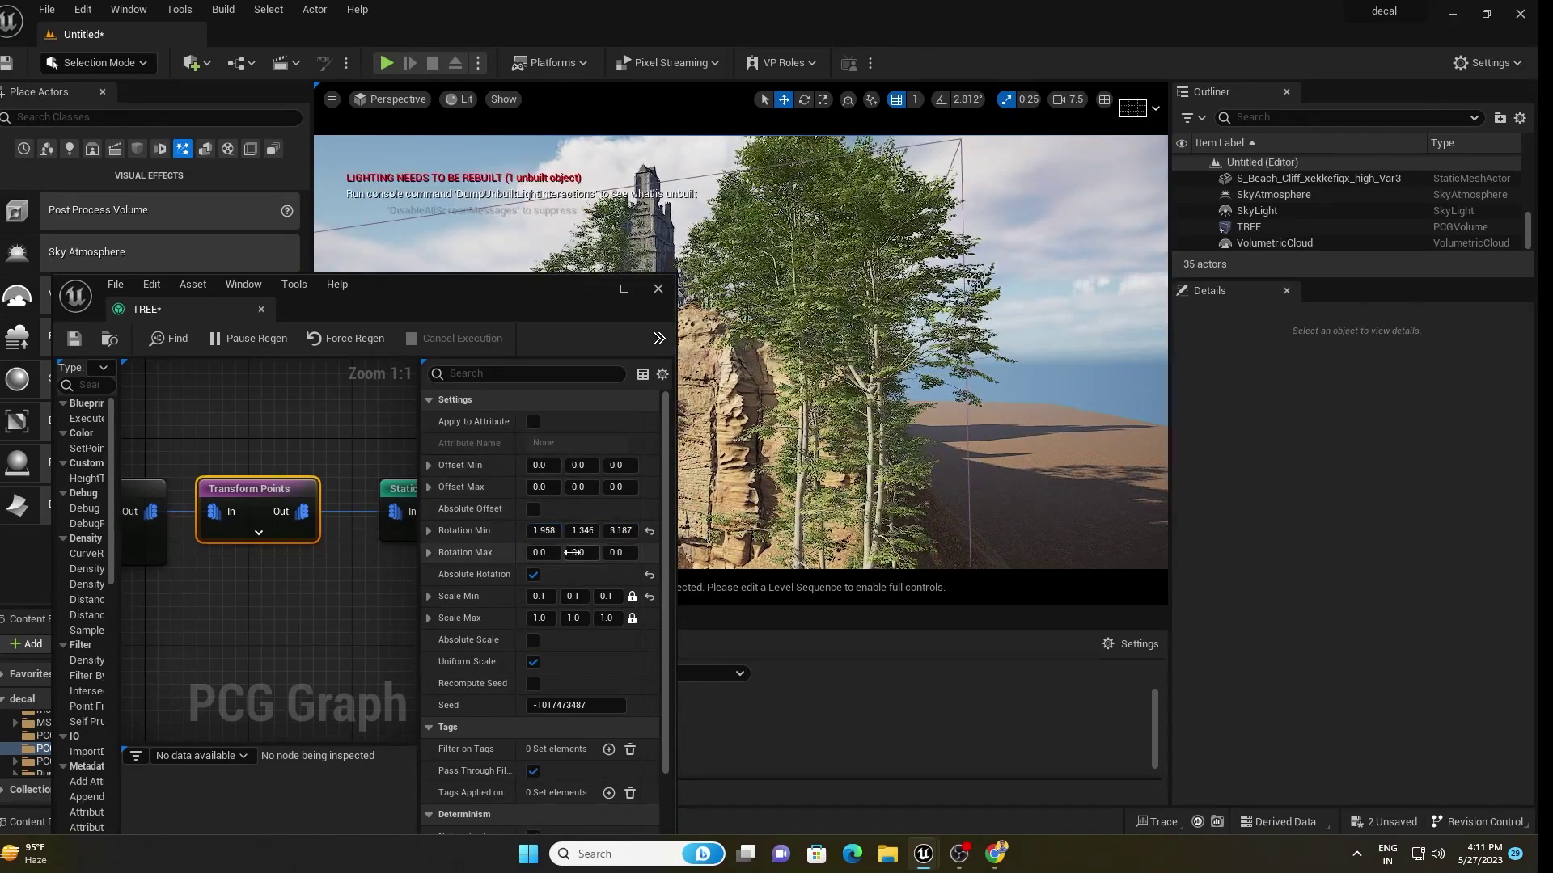
left_click_drag(540, 552, 626, 552)
right_click_drag(889, 364, 858, 364)
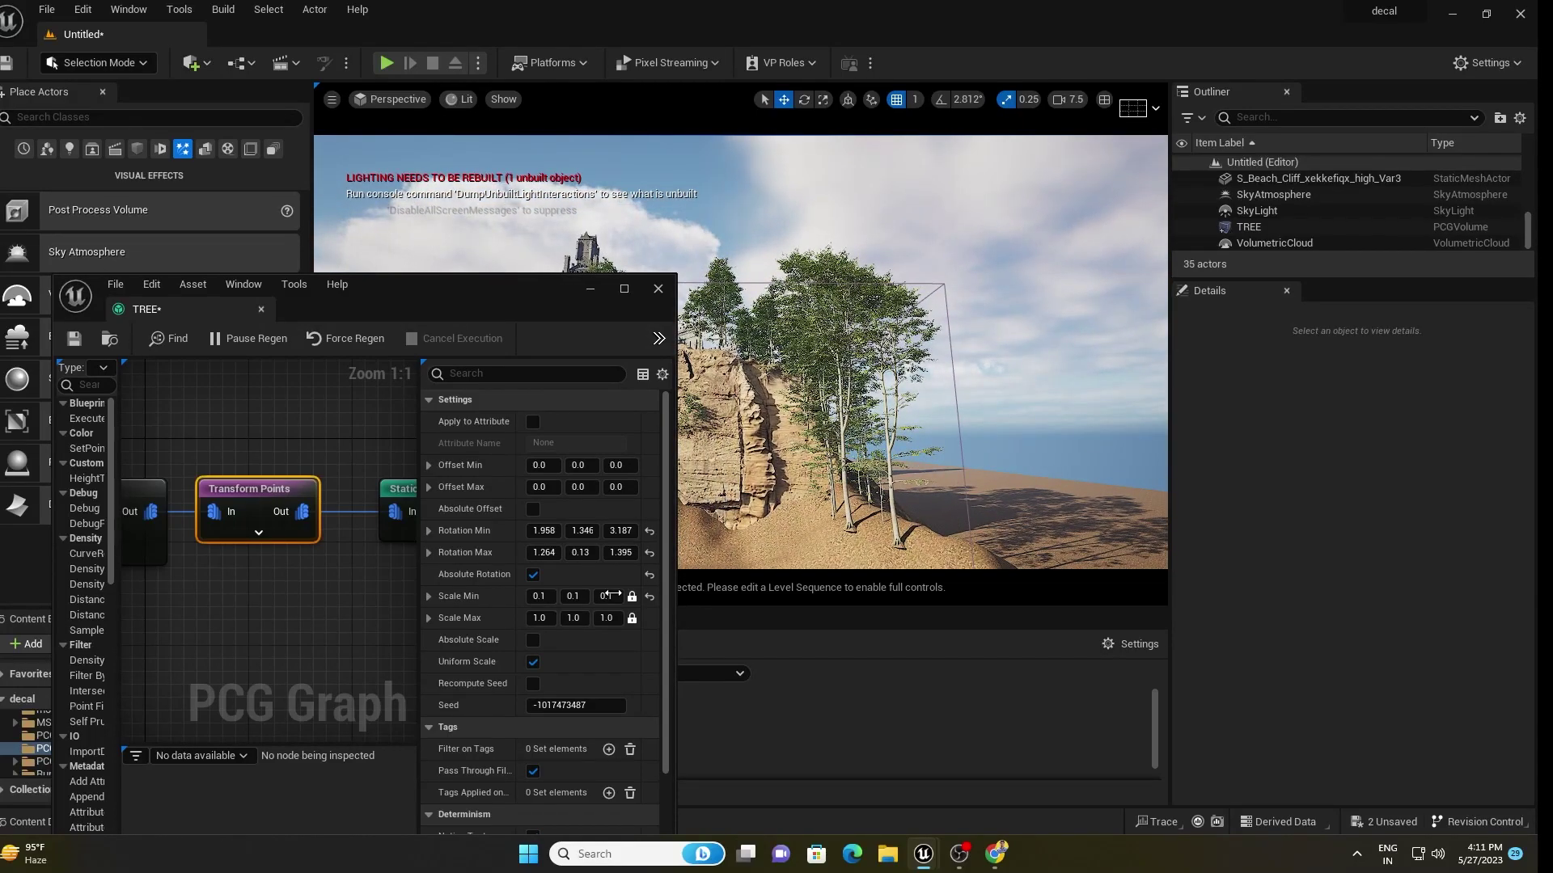
- Set the Transform Points node's maximum scale to 0.5 on all axes
left_click(539, 618)
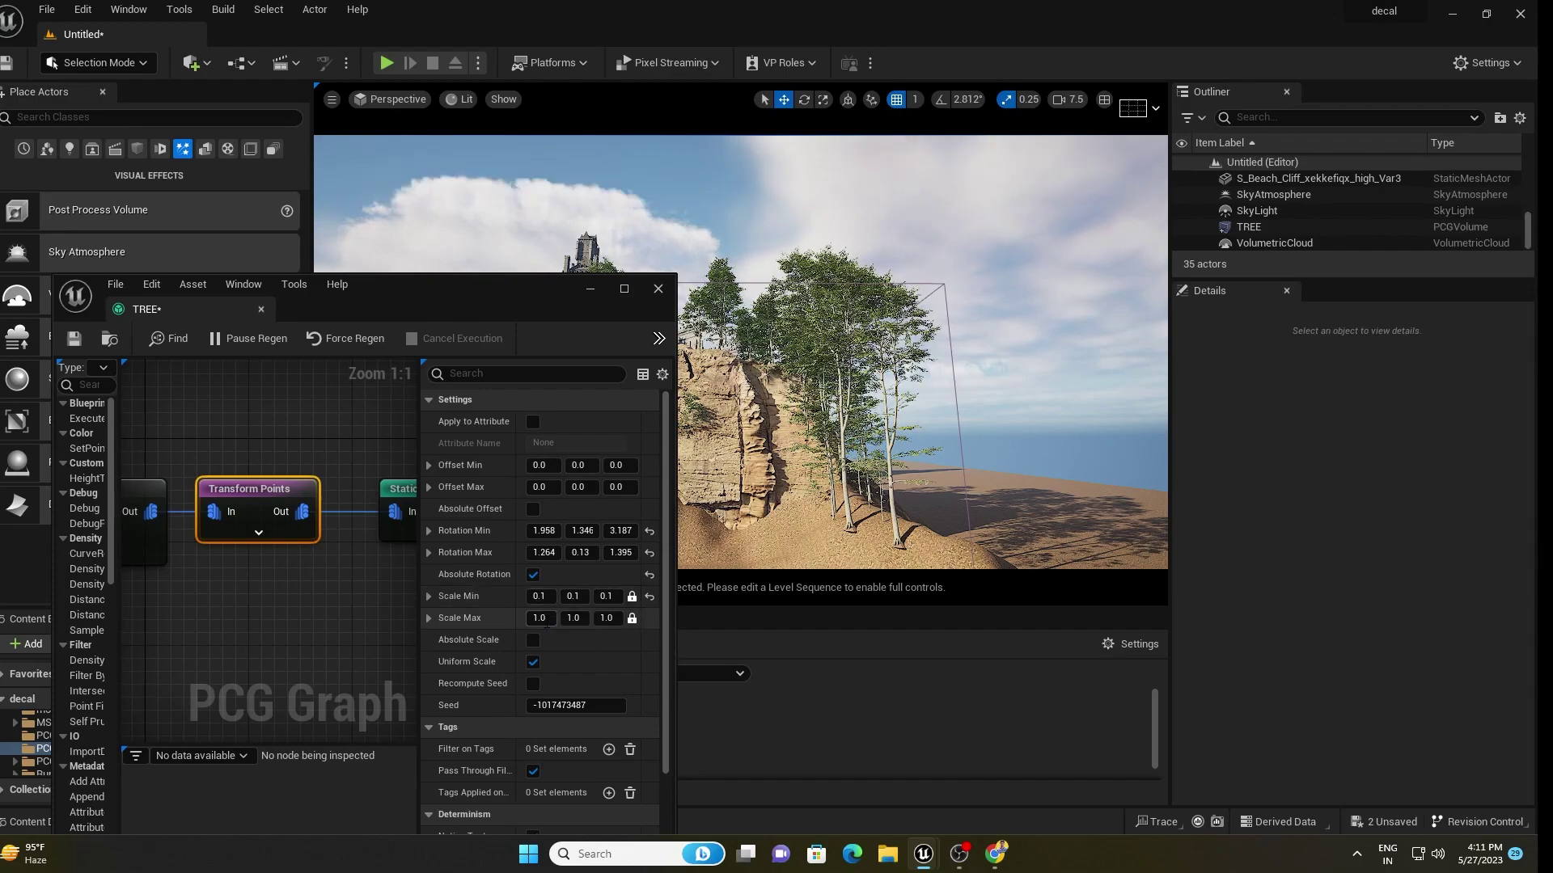
type("0.5")
key("Return")
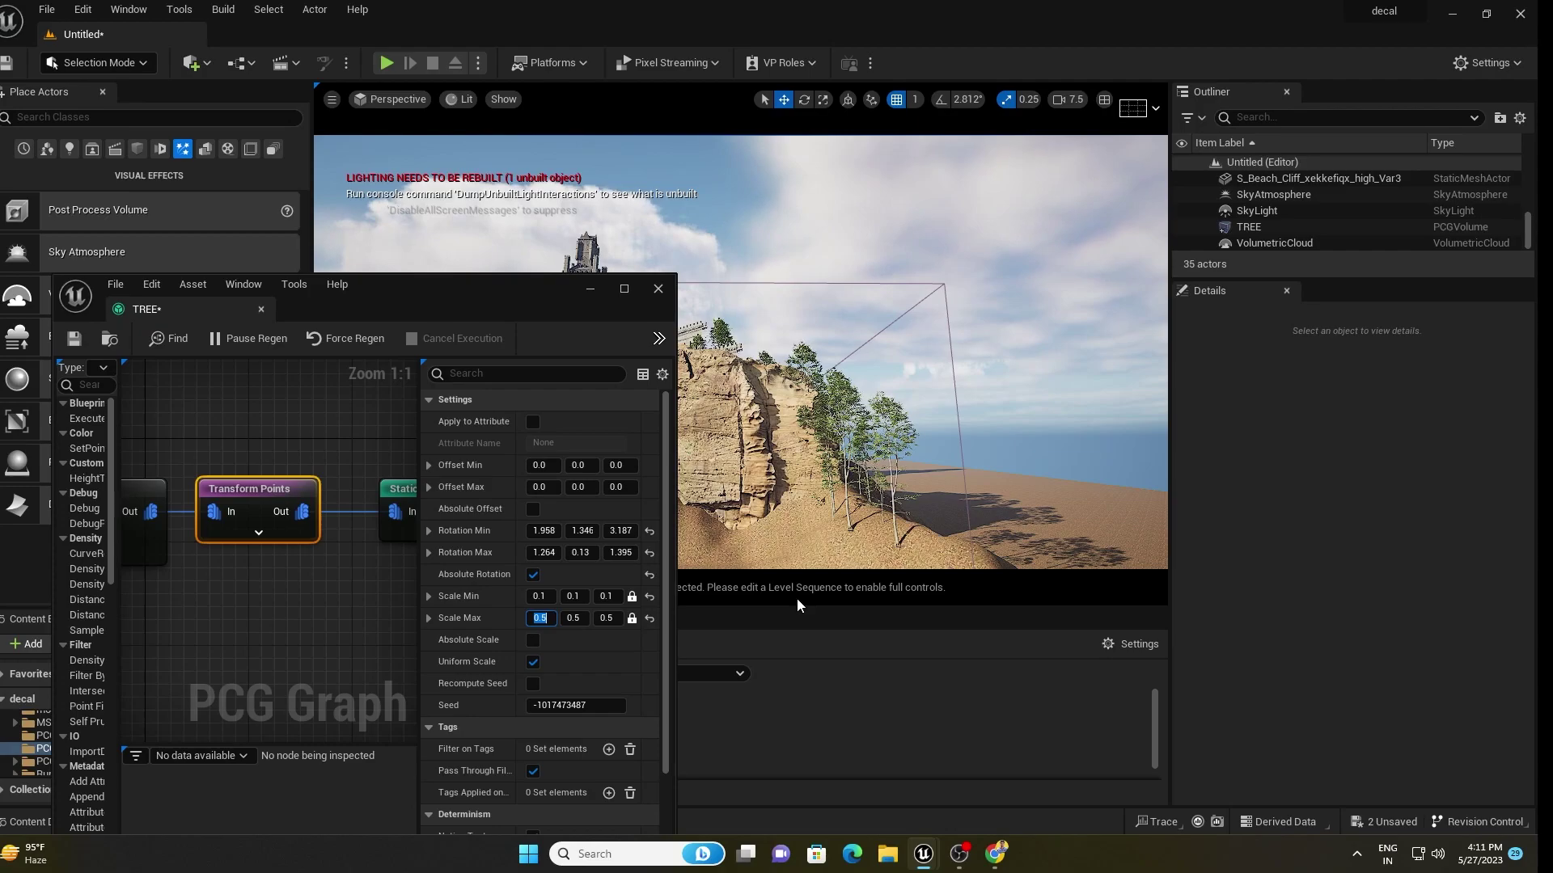
- Set the Surface Sampler's points per square meter to about 4.32, Point Extents X to about 136.5 and Looseness to 0
right_click_drag(271, 471, 487, 460)
mouse_move(310, 433)
right_mouse_down()
mouse_move(318, 399)
mouse_move(457, 423)
mouse_move(296, 420)
right_mouse_up()
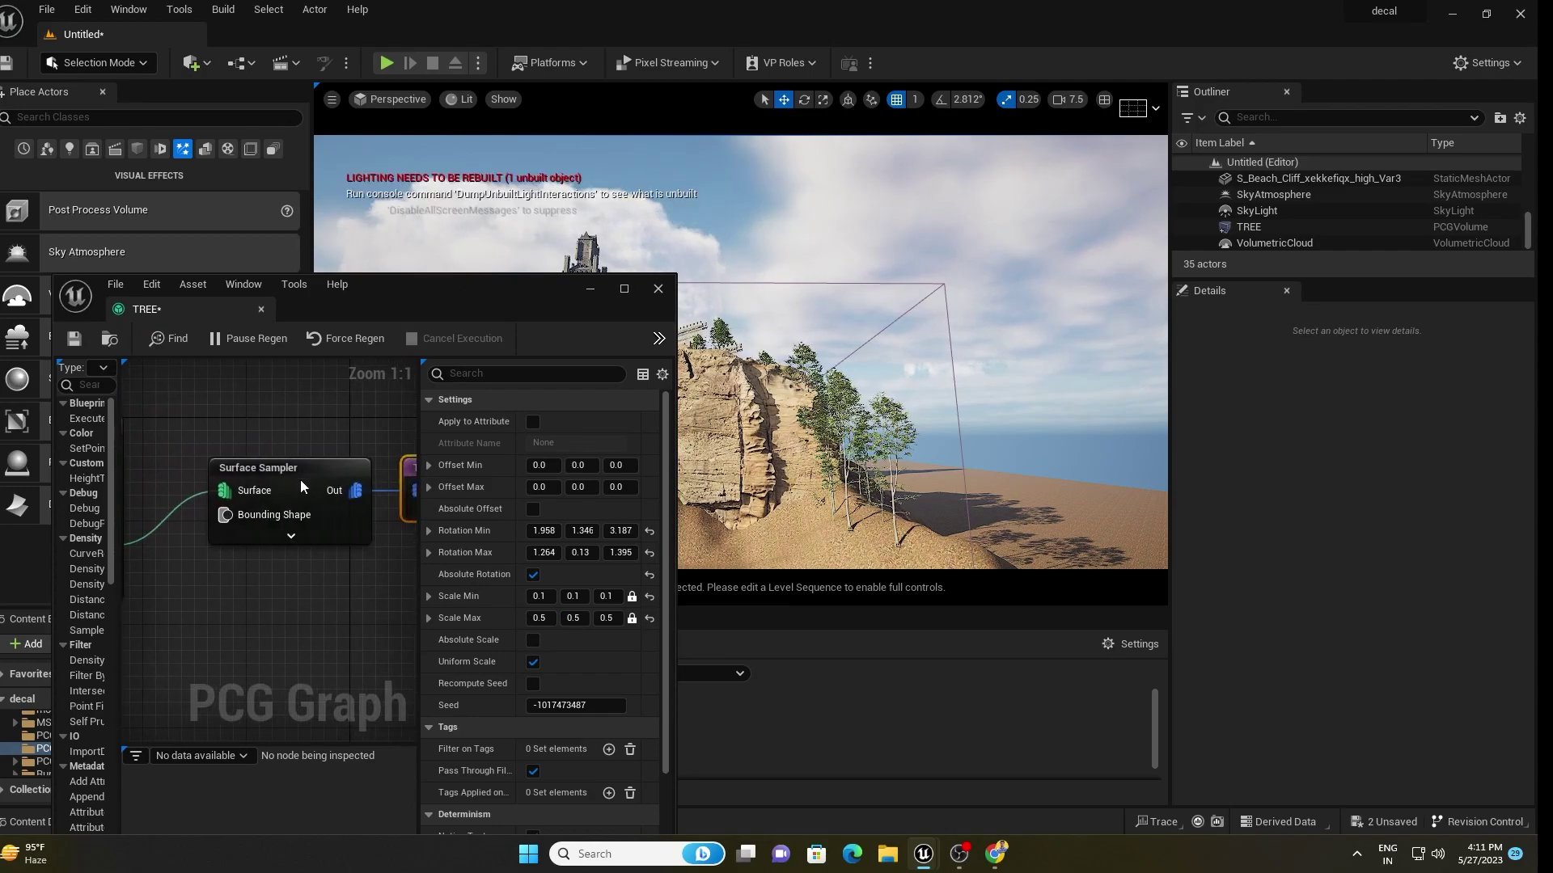
left_click(299, 478)
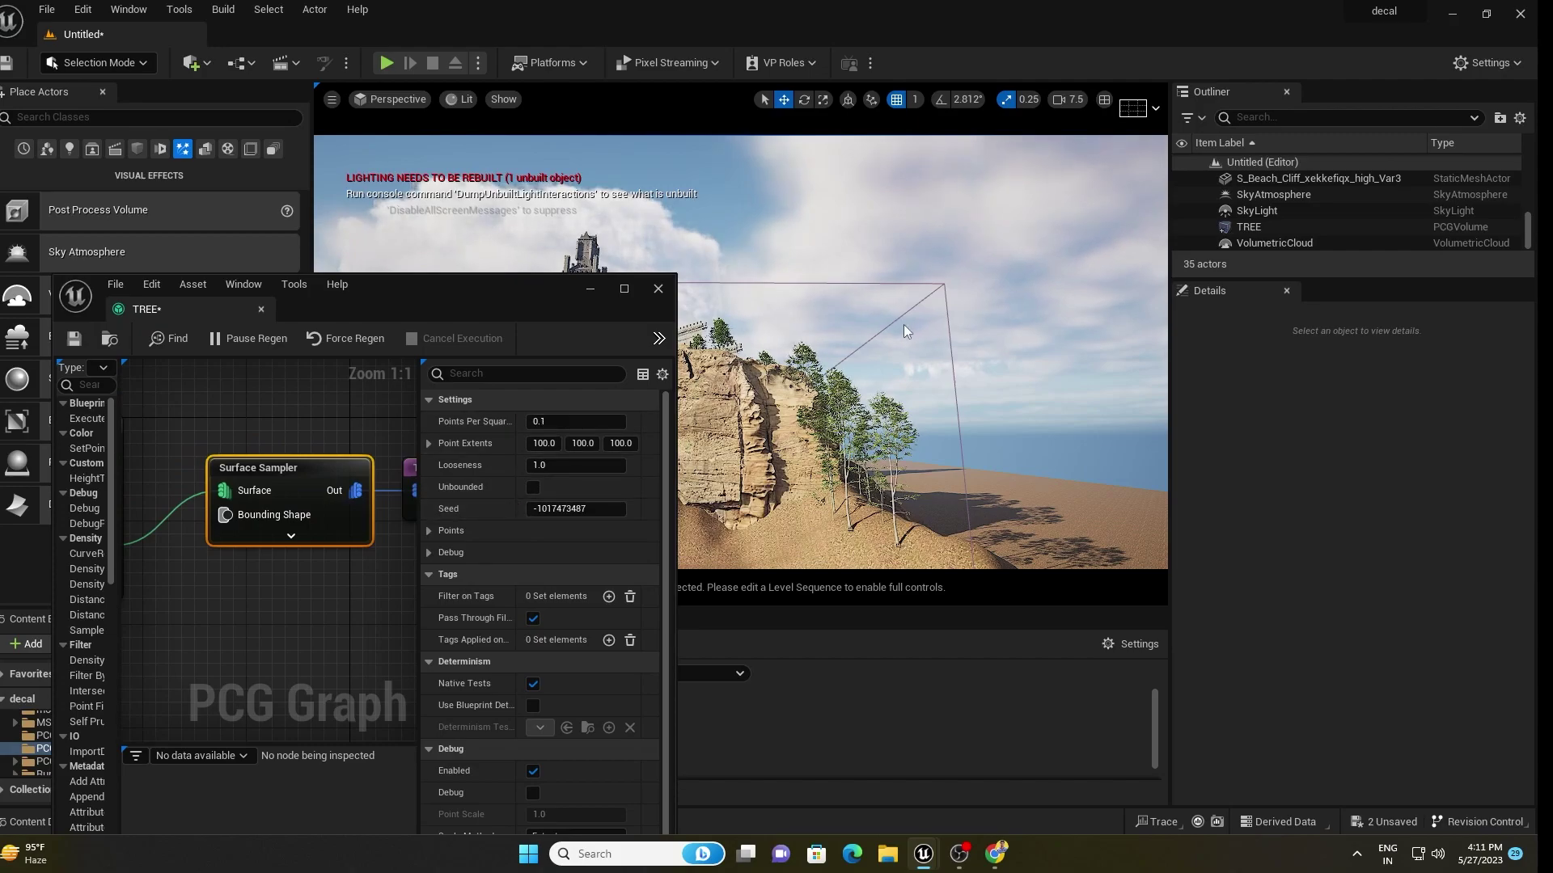
left_click_drag(589, 420, 543, 444)
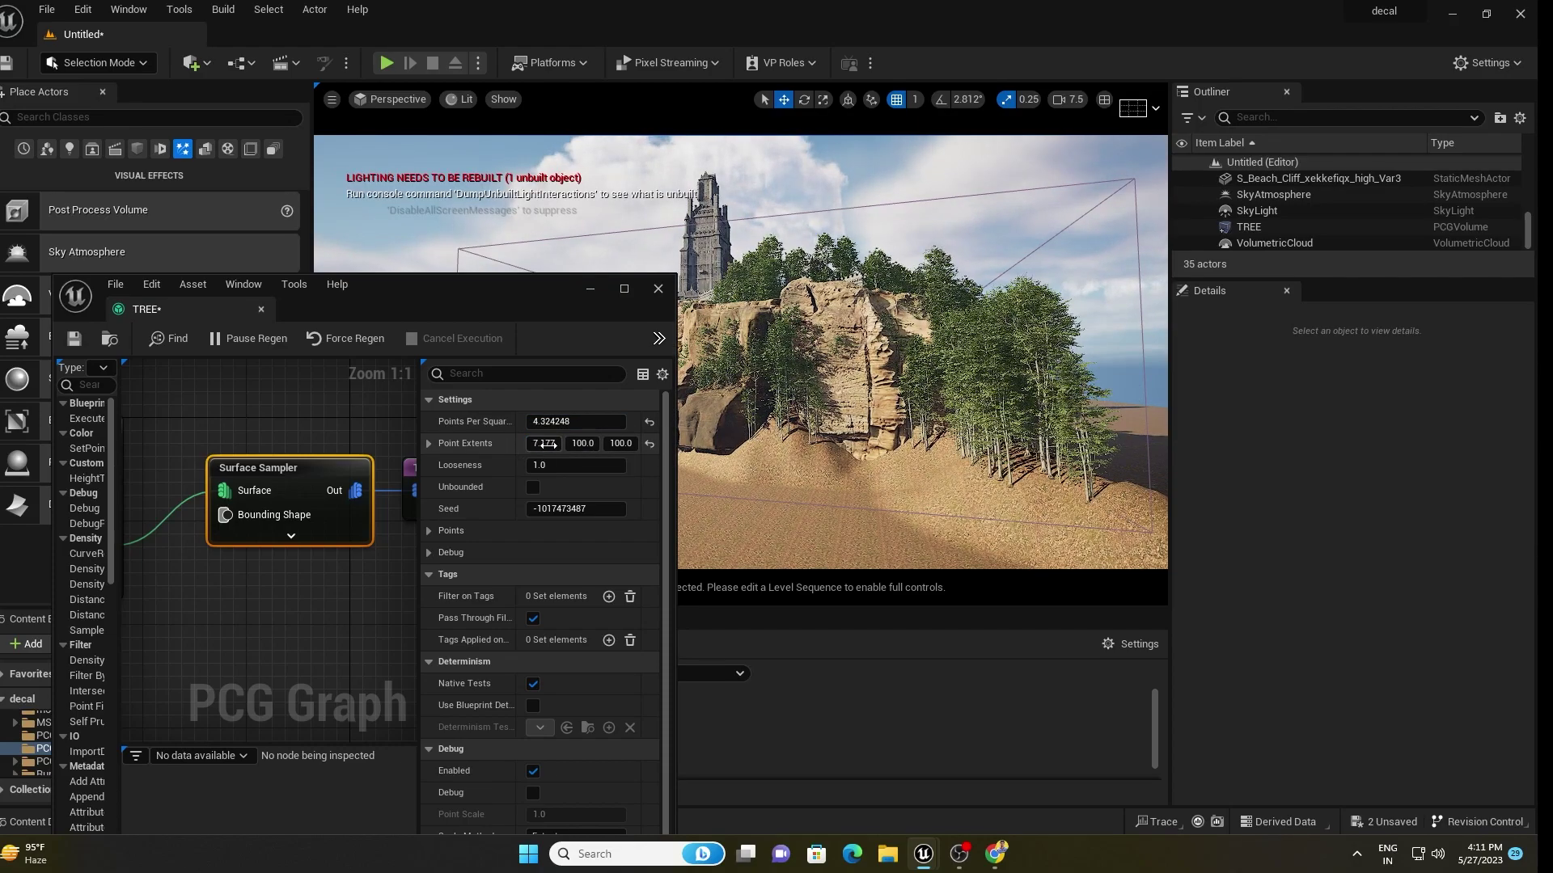
mouse_move(543, 443)
left_mouse_down()
mouse_move(564, 443)
mouse_move(547, 444)
left_mouse_up()
right_click_drag(913, 364, 1033, 343)
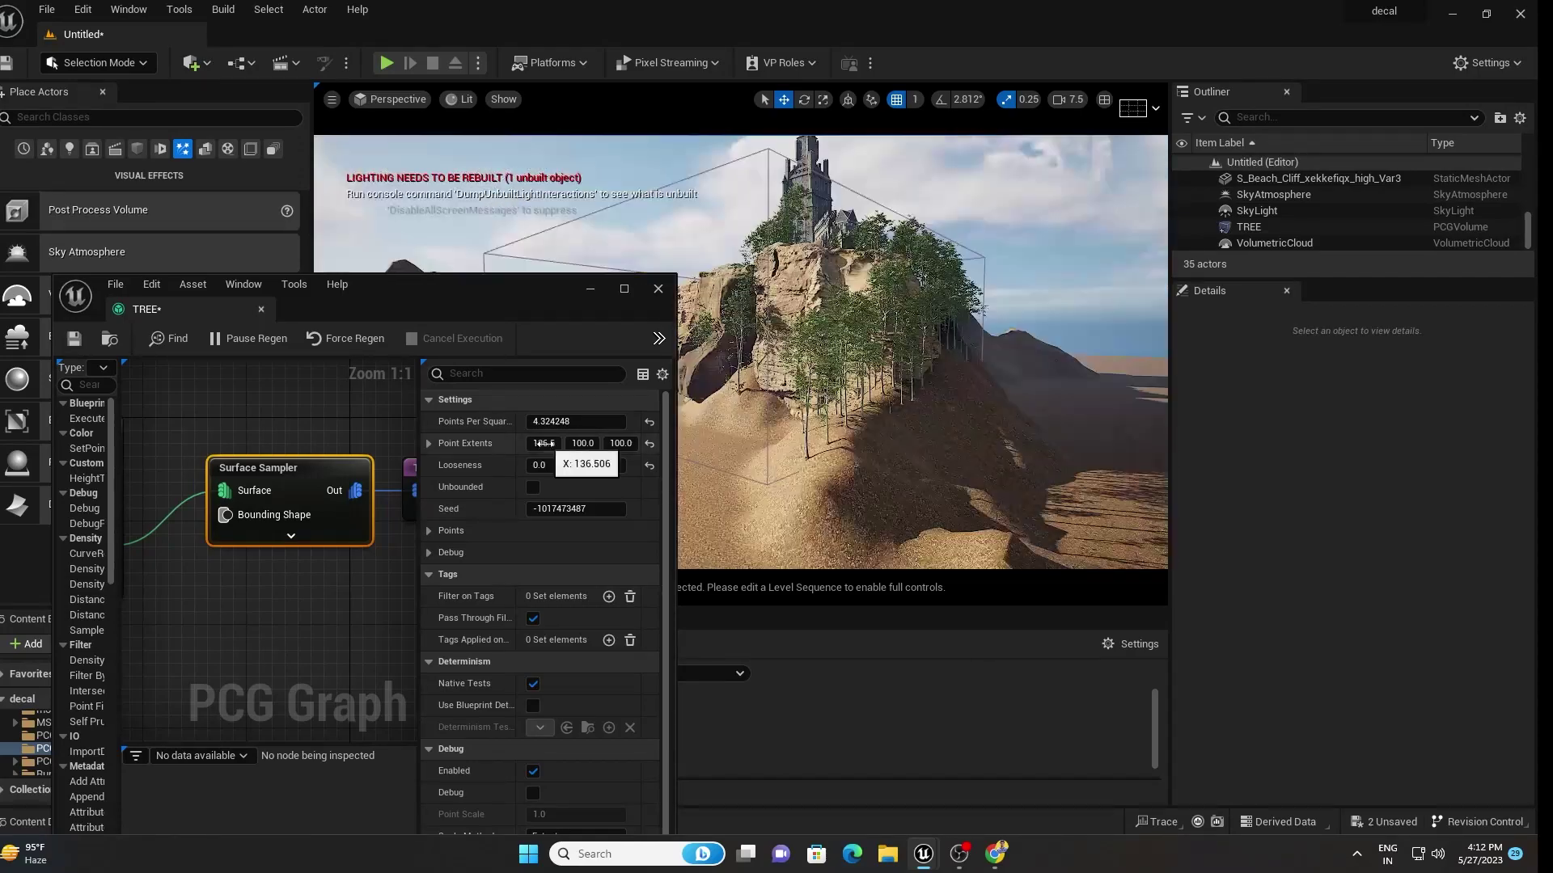
- Minimize the TREE graph window and shift the TREE volume beside the castle cliff
right_click_drag(801, 323, 990, 365)
right_click_drag(821, 368, 801, 359)
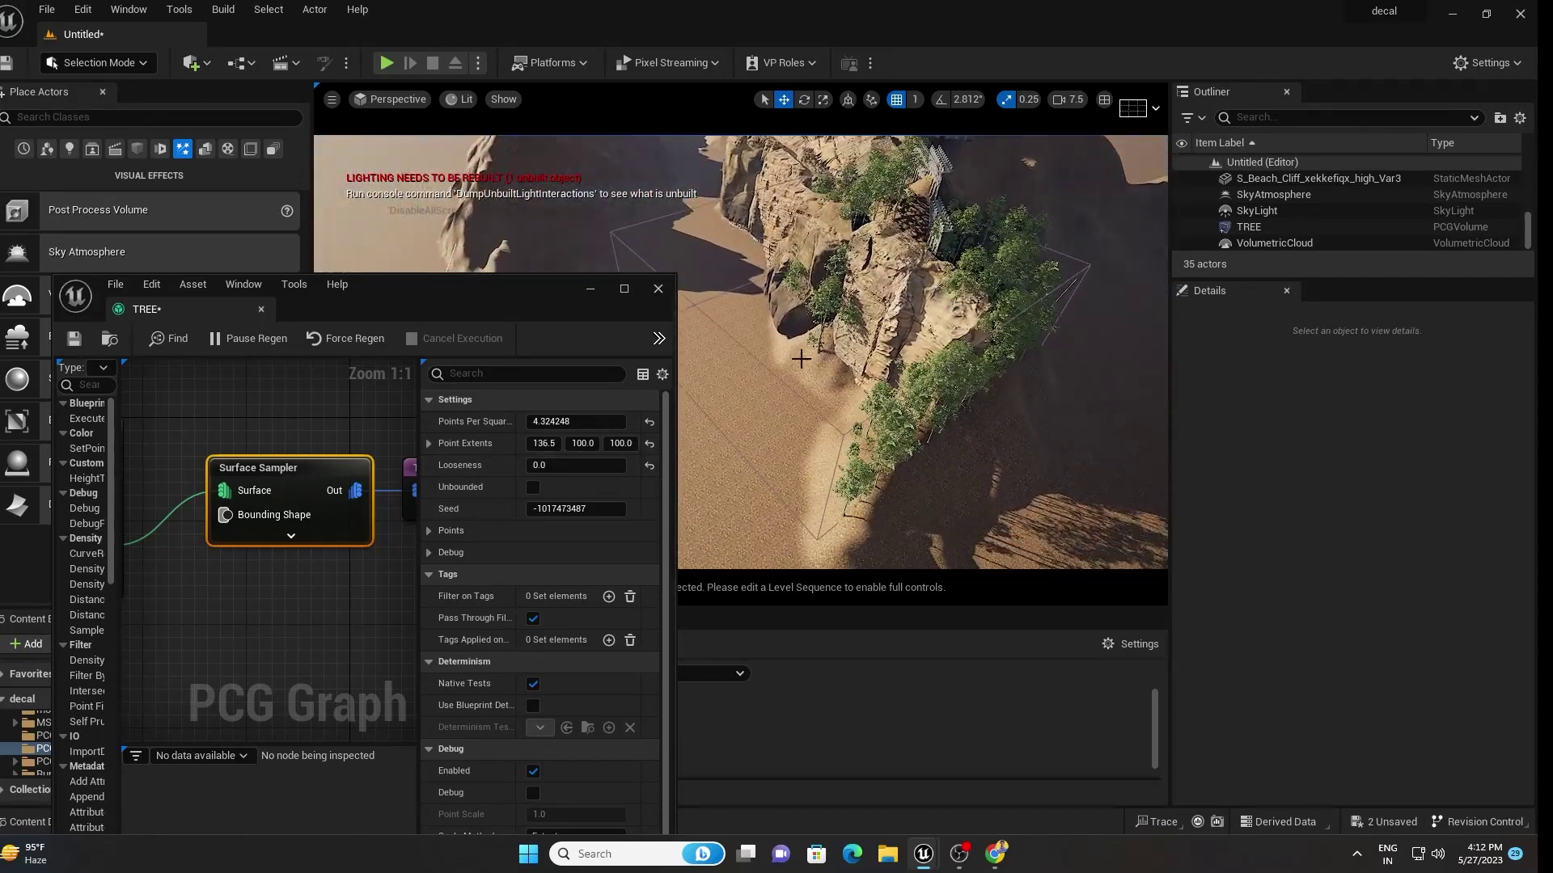
left_click(585, 291)
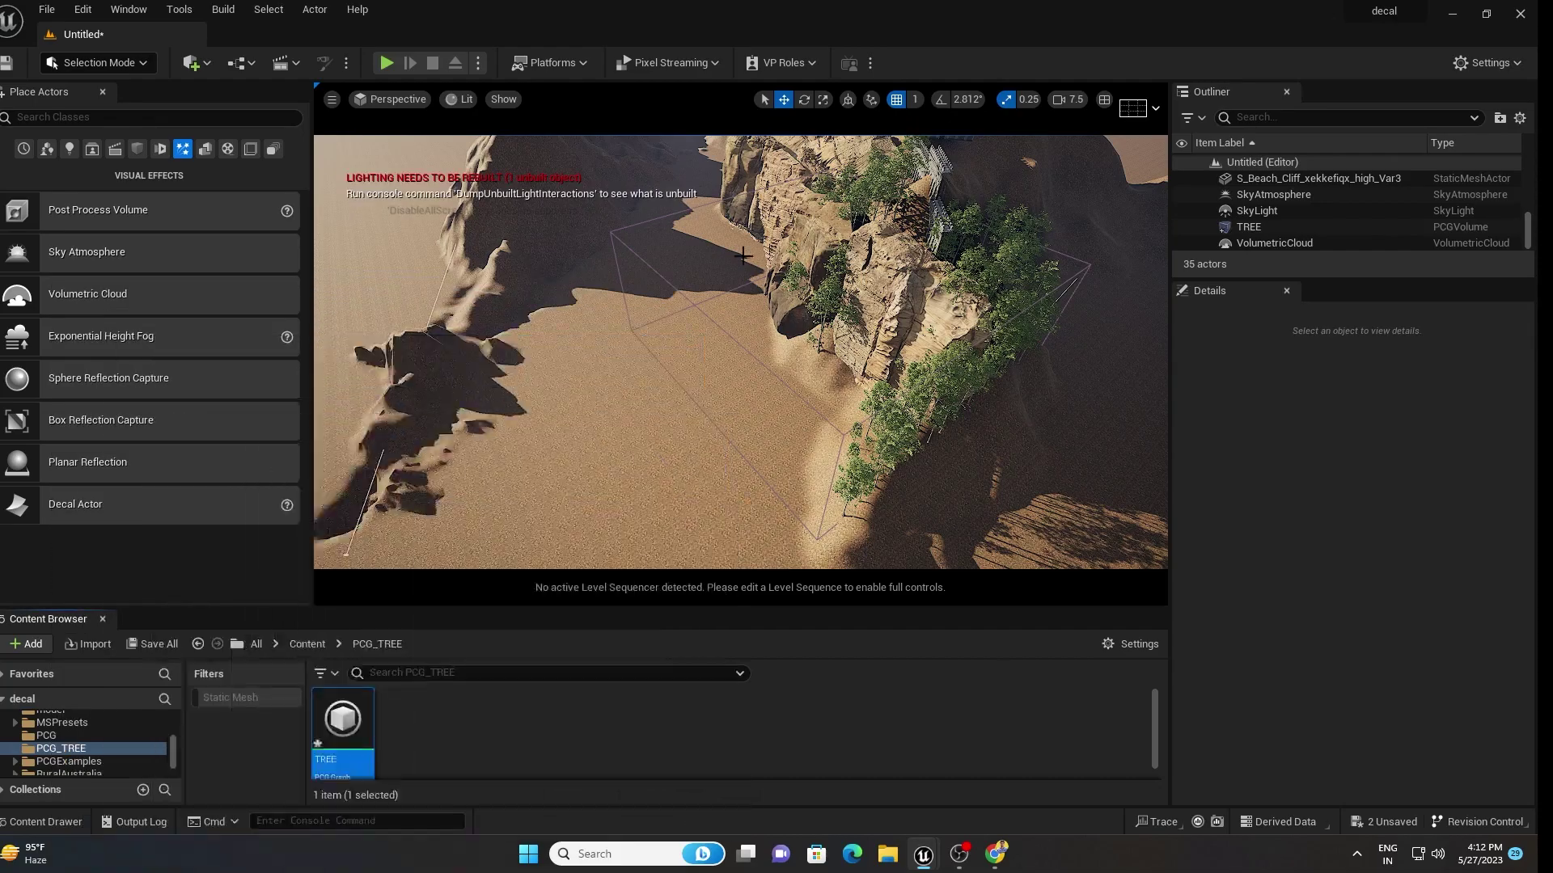
left_click(776, 376)
left_click_drag(797, 283, 911, 364)
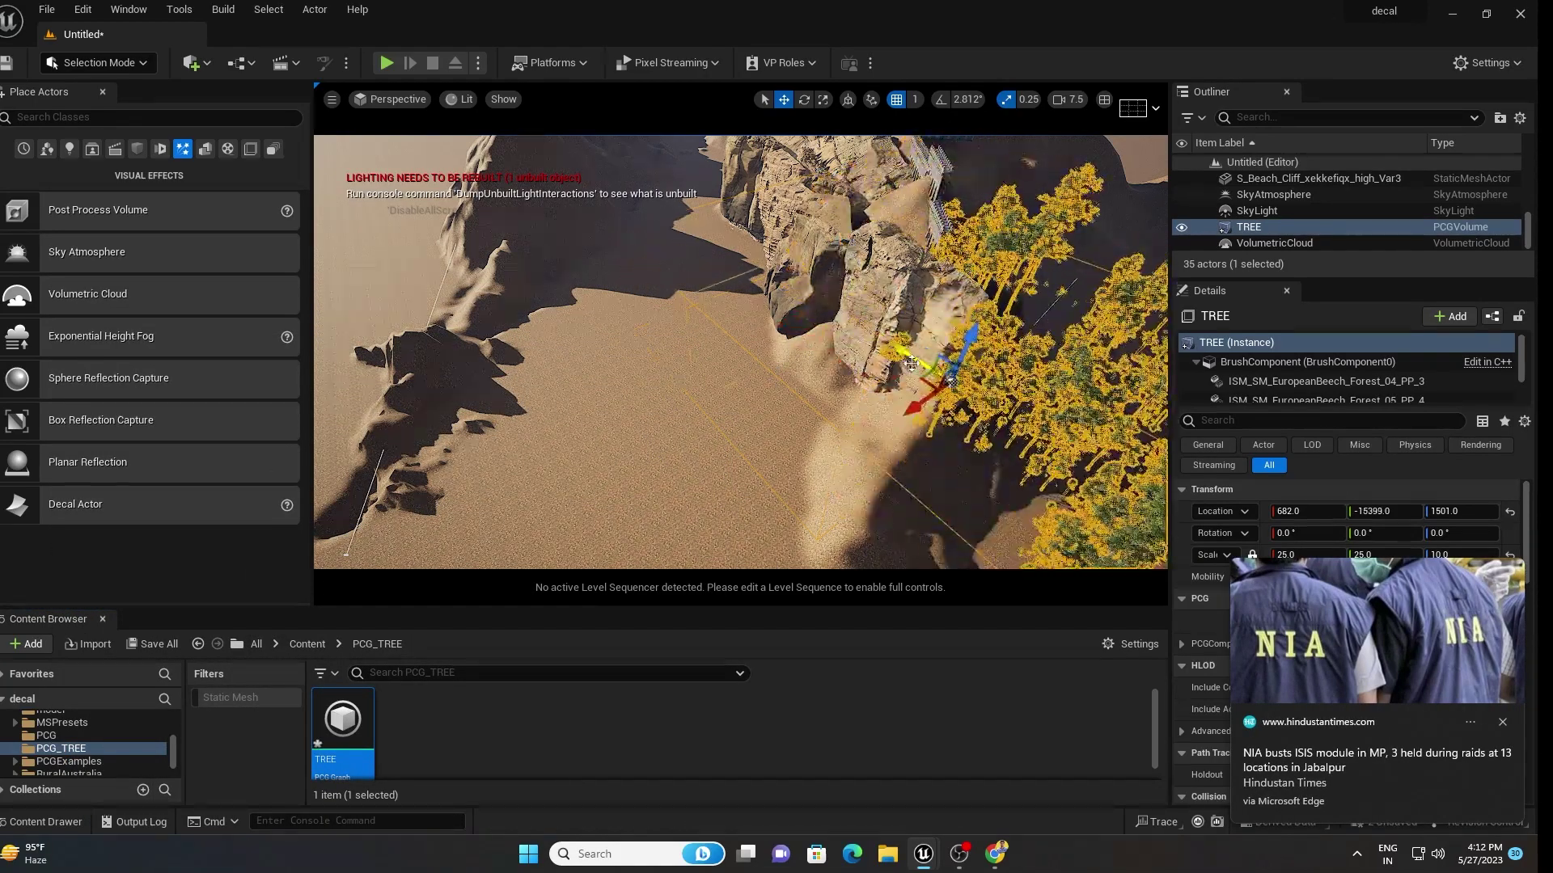
mouse_move(954, 361)
right_mouse_down()
mouse_move(1043, 361)
mouse_move(906, 388)
mouse_move(906, 453)
mouse_move(954, 421)
mouse_move(955, 339)
right_mouse_up()
left_click(954, 361)
right_click_drag(740, 351, 647, 226)
right_click_drag(740, 351, 816, 397)
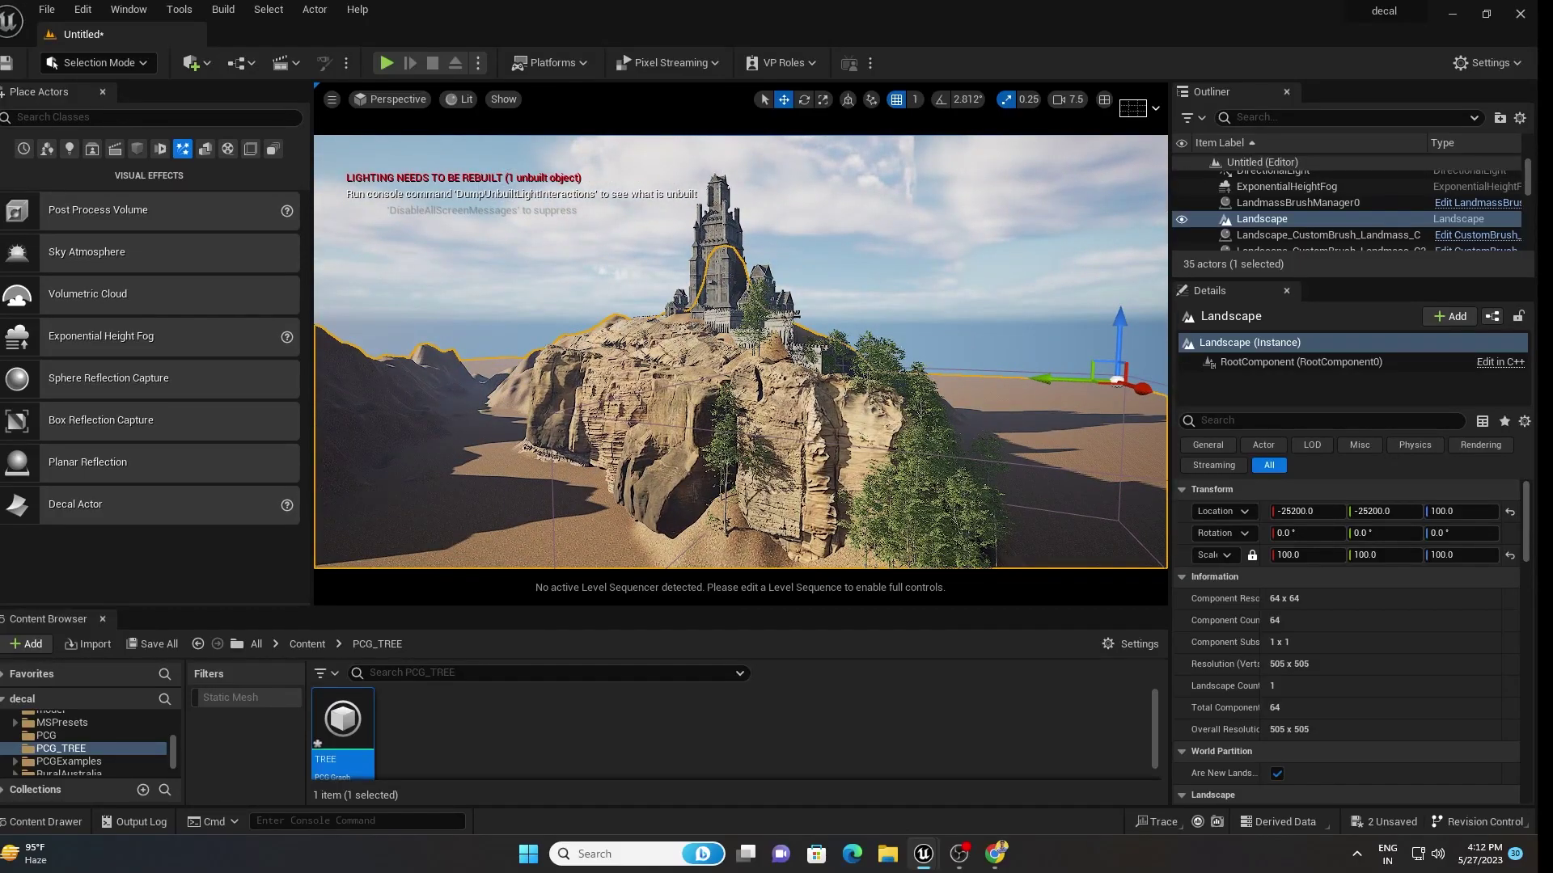
- Move the TREE volume onto the sand in front of the cliffs, to about X 3600, Y -11775, Z 196
scroll(1294, 210, "down", 3)
double_click(1223, 227)
left_click_drag(948, 328, 851, 382)
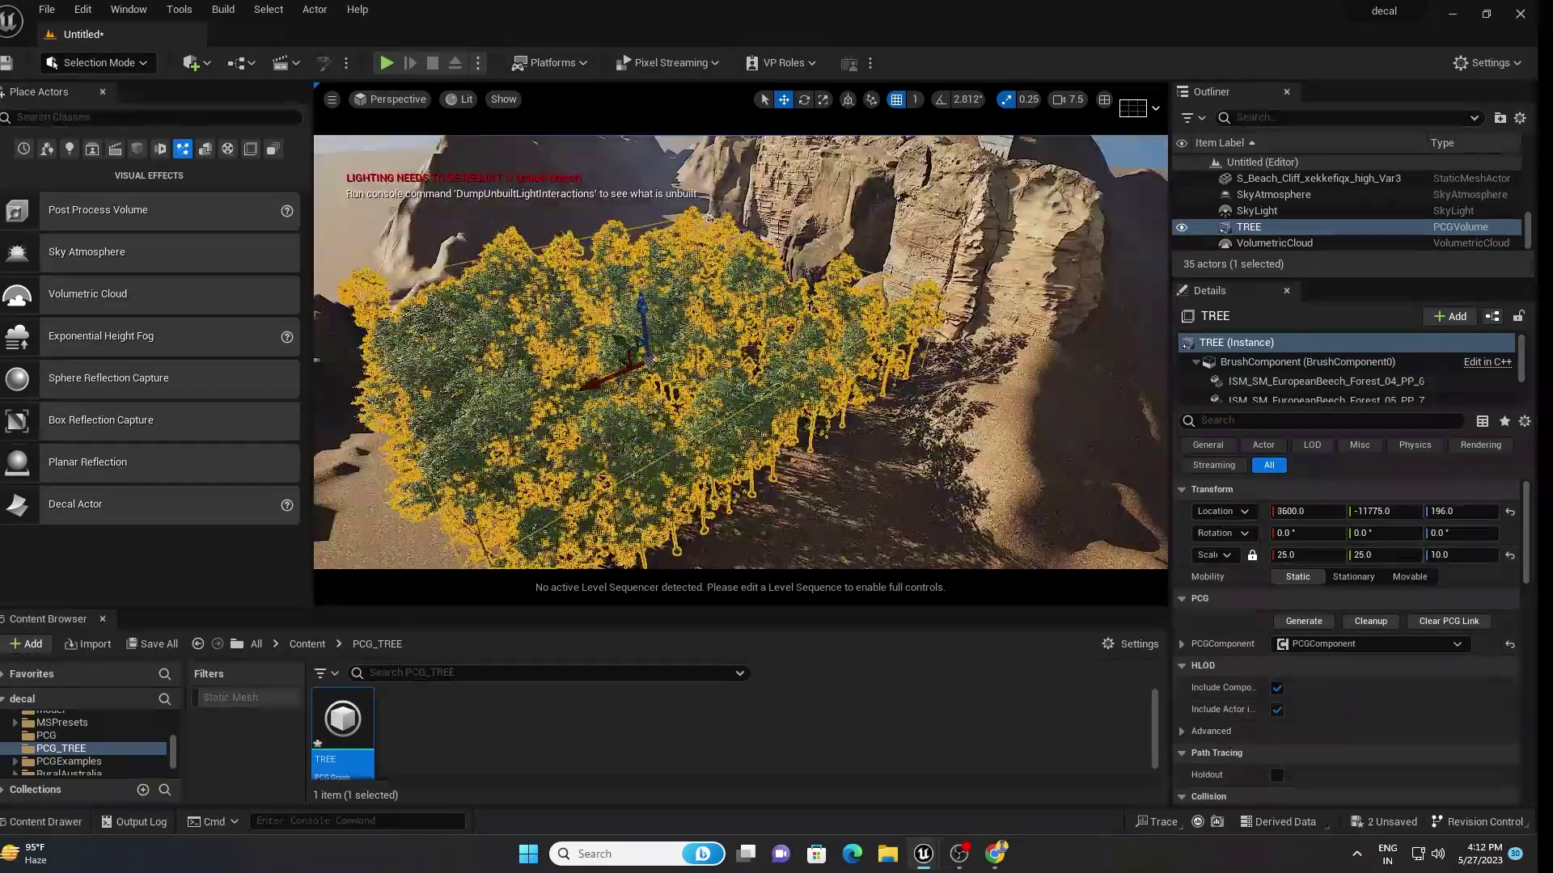
left_click(872, 442)
mouse_move(873, 442)
right_mouse_down()
mouse_move(873, 389)
mouse_move(898, 469)
mouse_move(882, 477)
mouse_move(872, 443)
mouse_move(872, 485)
mouse_move(842, 460)
mouse_move(871, 427)
right_mouse_up()
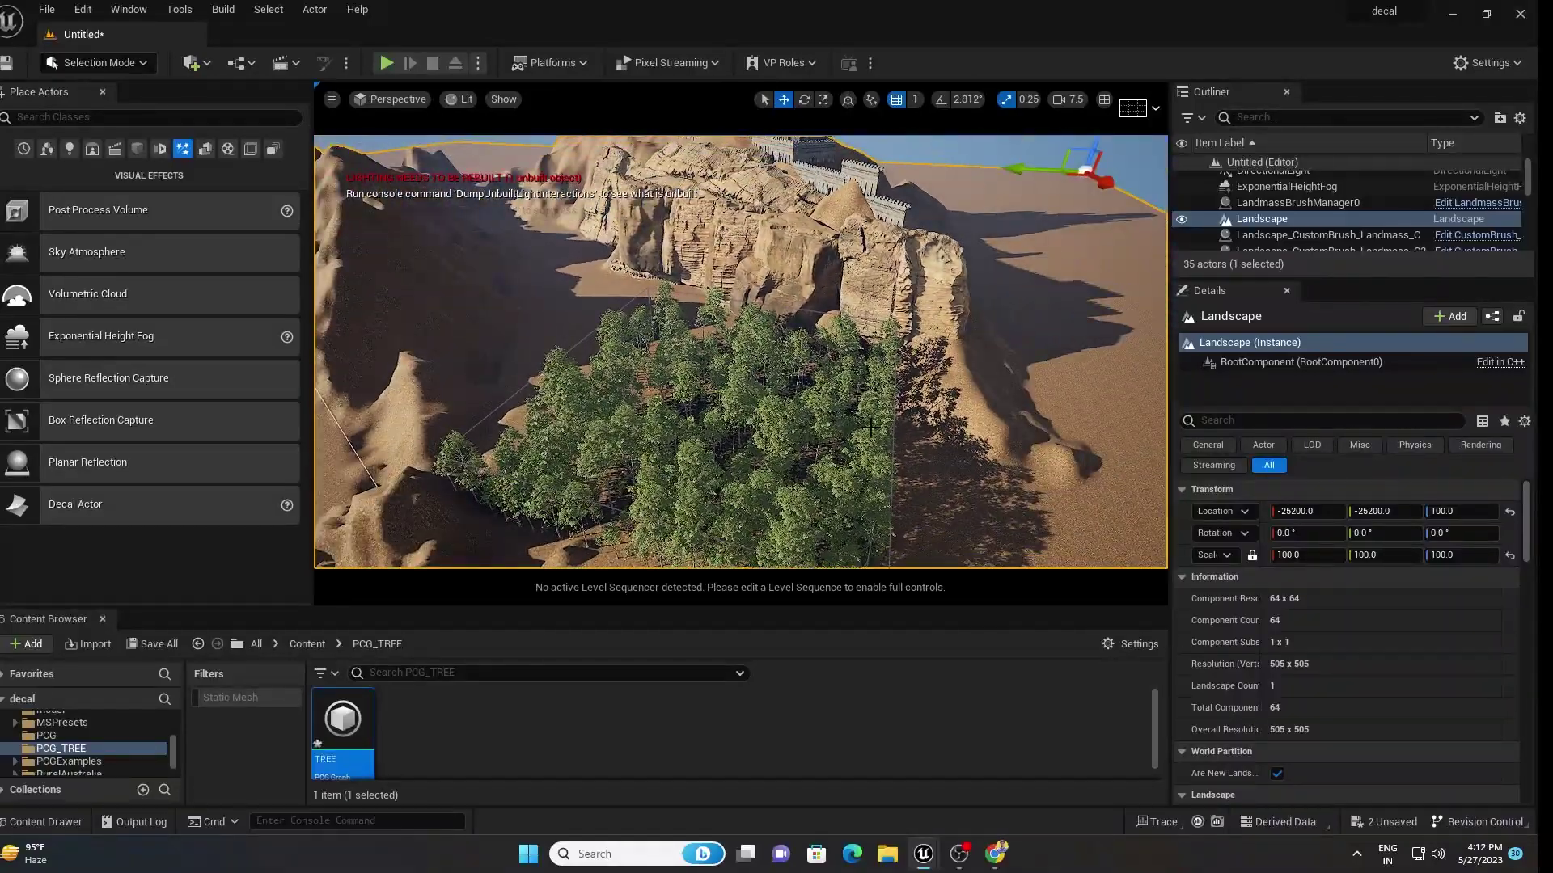
- Move the TREE volume closer around the cliff end, to about X 1152, Y -14392
left_click(751, 396)
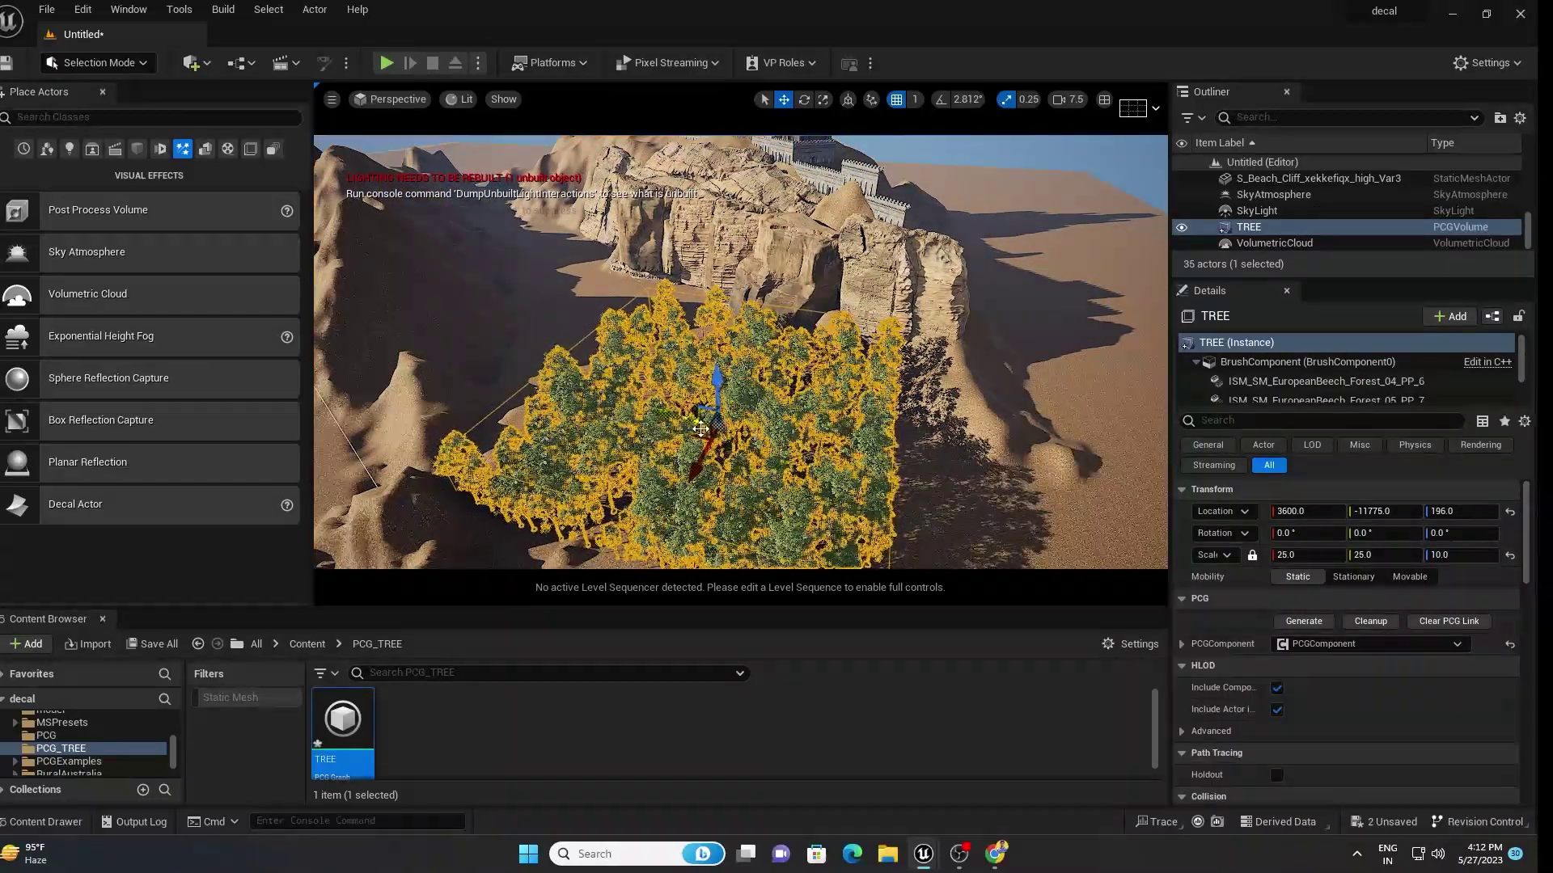
left_click_drag(808, 387, 885, 390)
right_click_drag(886, 390, 951, 356)
left_click(1035, 388)
mouse_move(1035, 388)
right_mouse_down()
mouse_move(1052, 384)
mouse_move(1027, 380)
mouse_move(1044, 428)
mouse_move(1031, 413)
right_mouse_up()
scroll(739, 351, "down", 10)
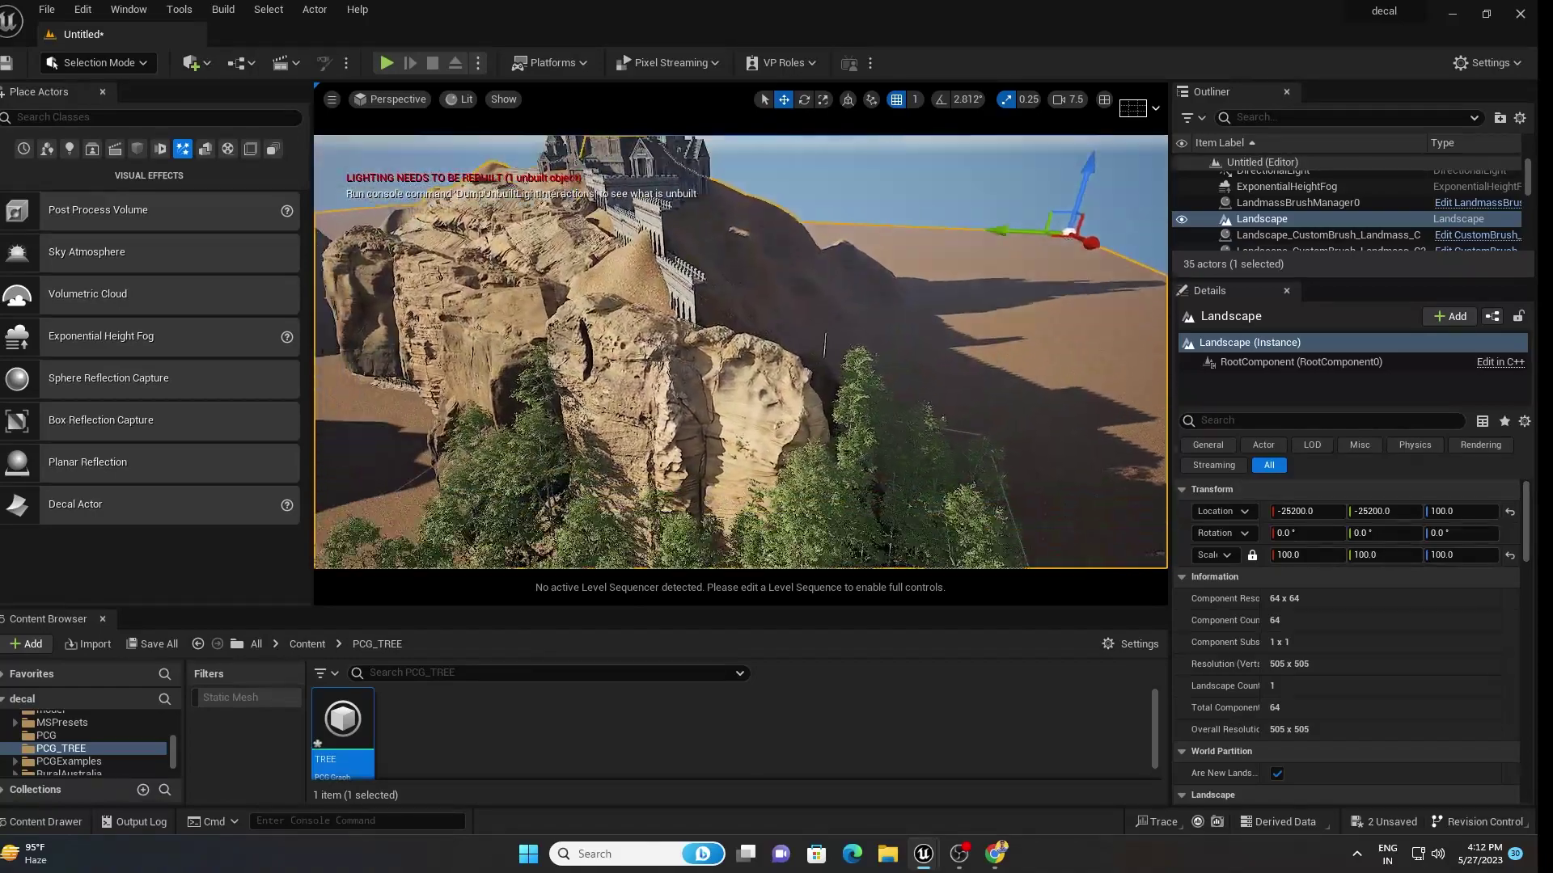
right_click_drag(676, 361, 599, 283)
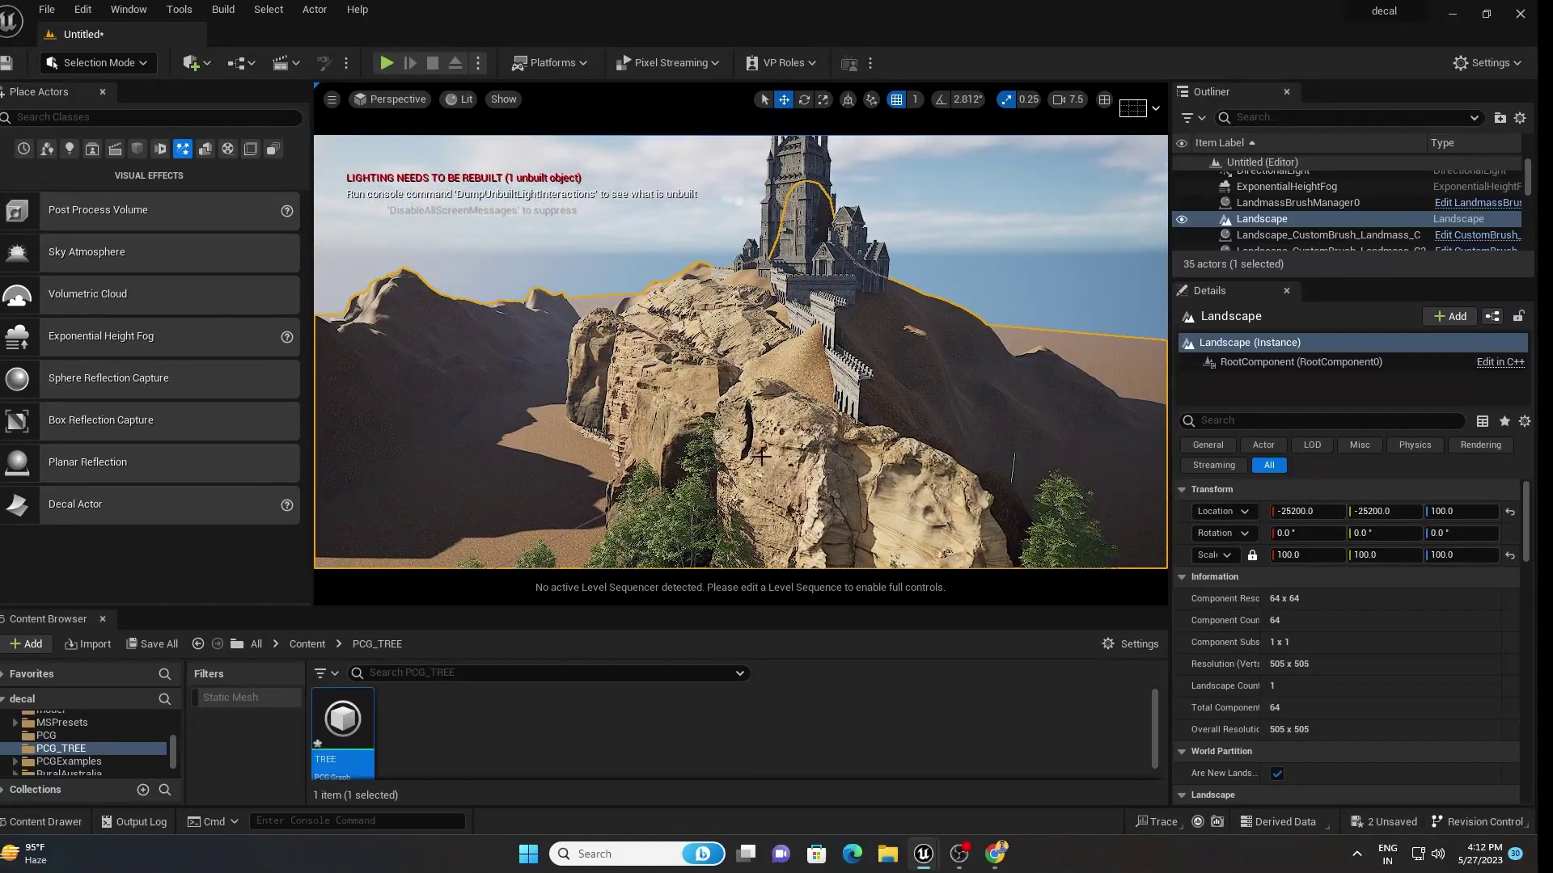
- Enlarge the level viewport over the content browser and scale the TREE volume to 50, 50, 20
left_click_drag(712, 606, 711, 802)
right_click_drag(644, 685, 718, 760)
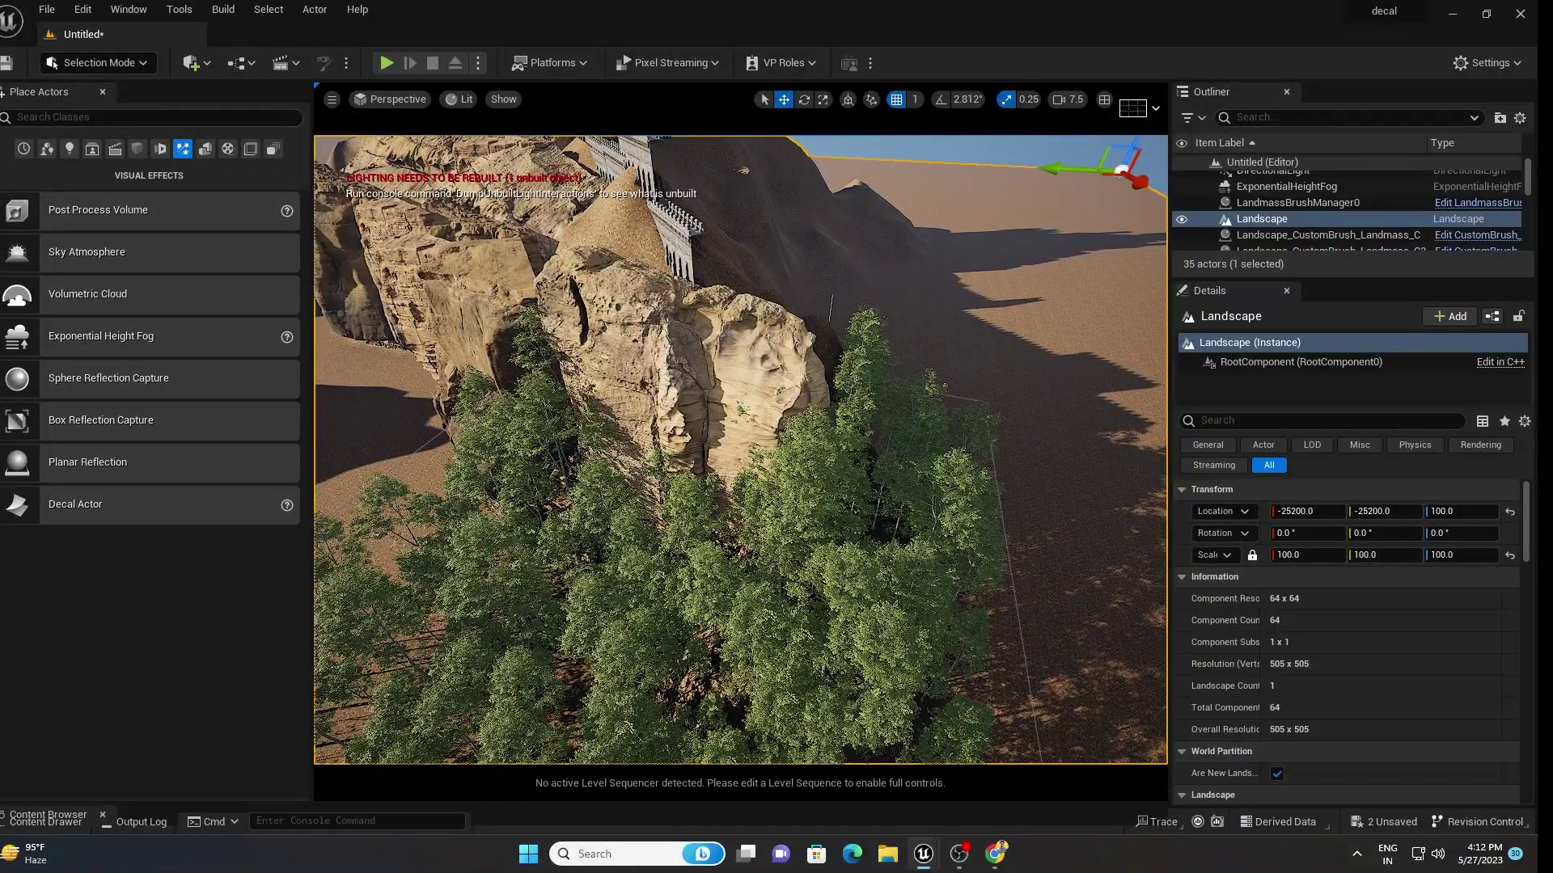
left_click(780, 702)
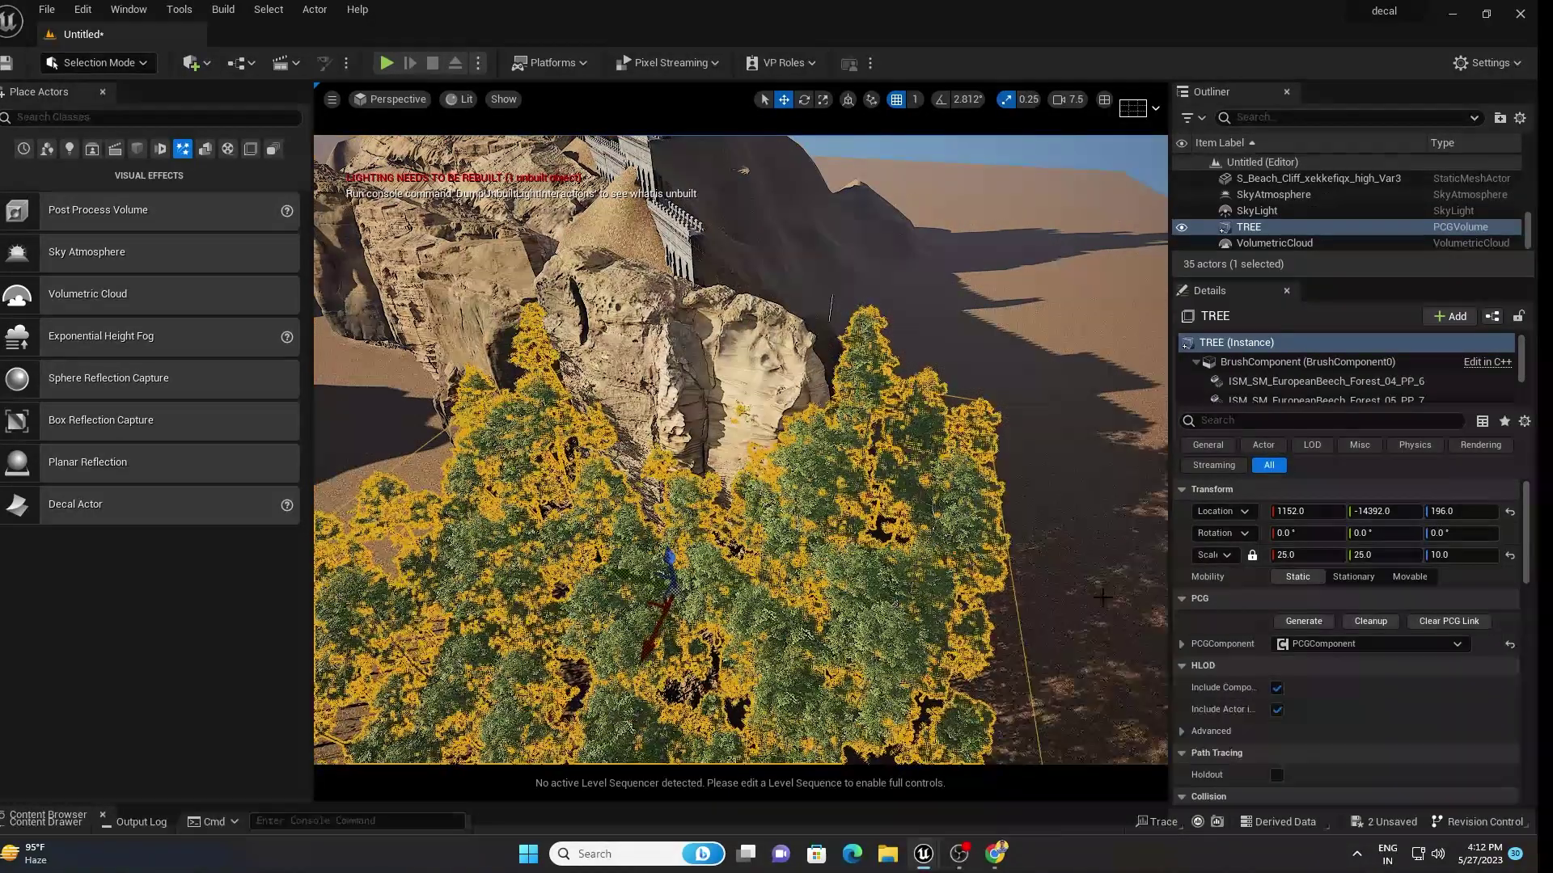
left_click(1287, 554)
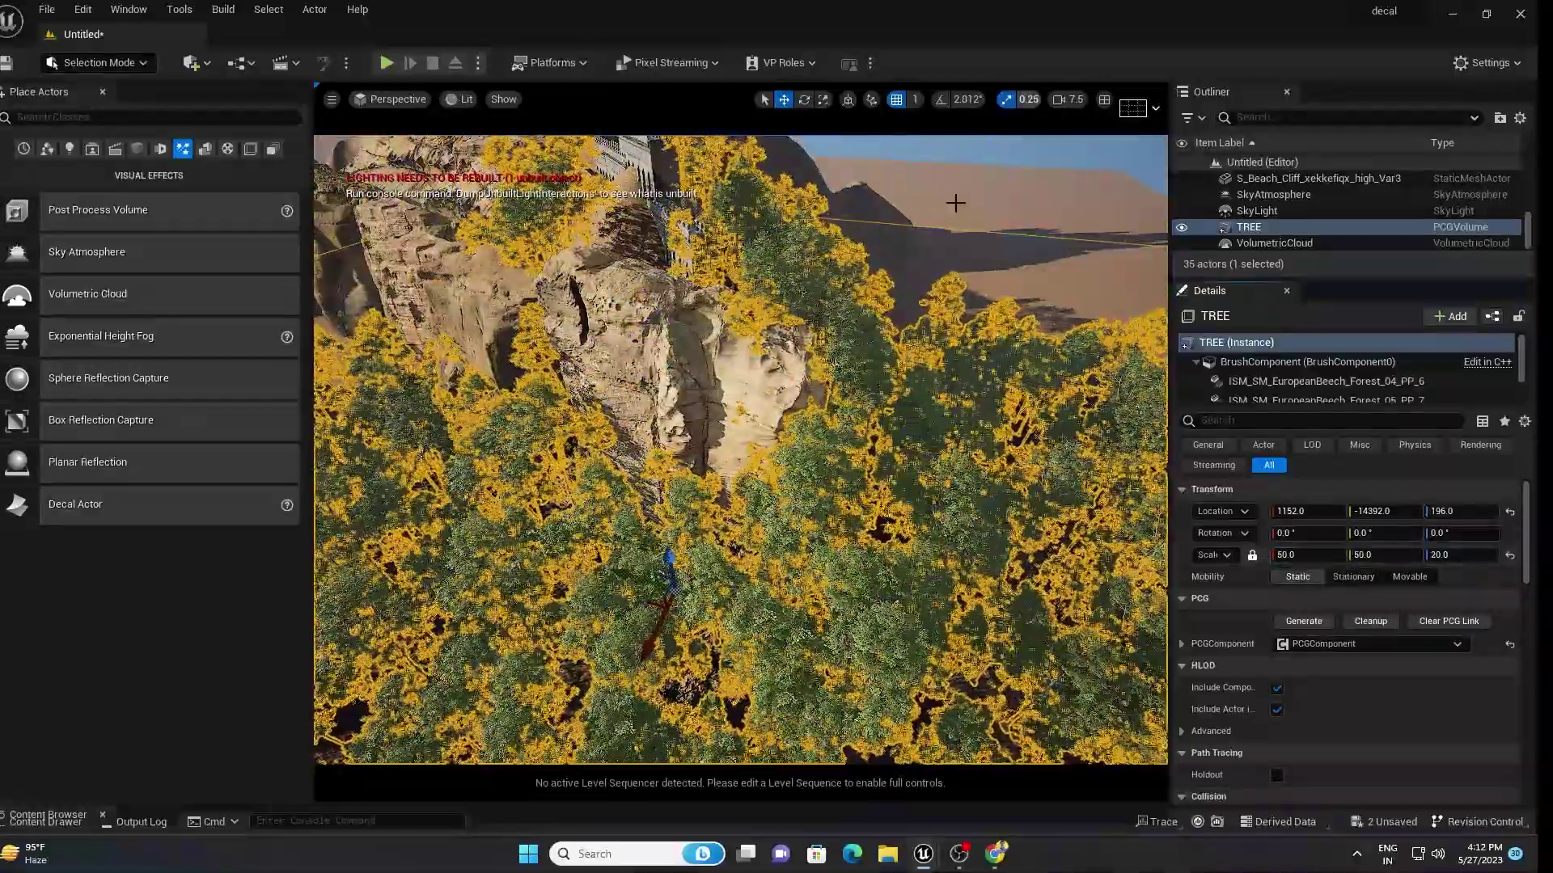
- Duplicate the TREE volume onto the mountains beside the castle cliff, at about X 1020, Y -1499, Z 196
left_click(962, 191)
key("f")
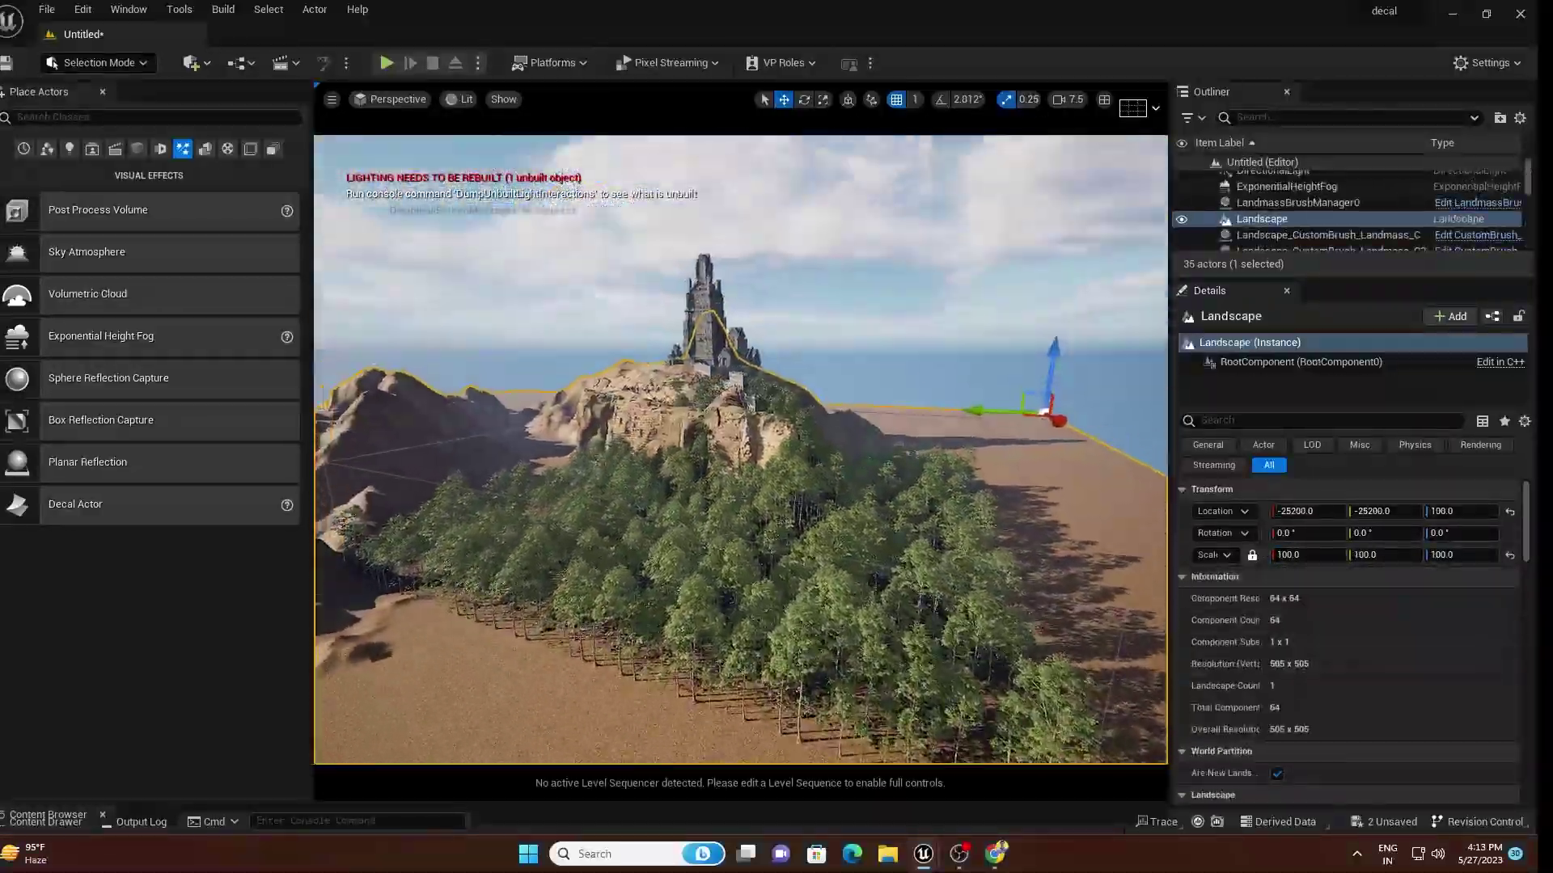
mouse_move(740, 449)
right_mouse_down()
mouse_move(845, 449)
mouse_move(663, 449)
mouse_move(736, 449)
right_mouse_up()
right_click_drag(968, 301, 910, 424)
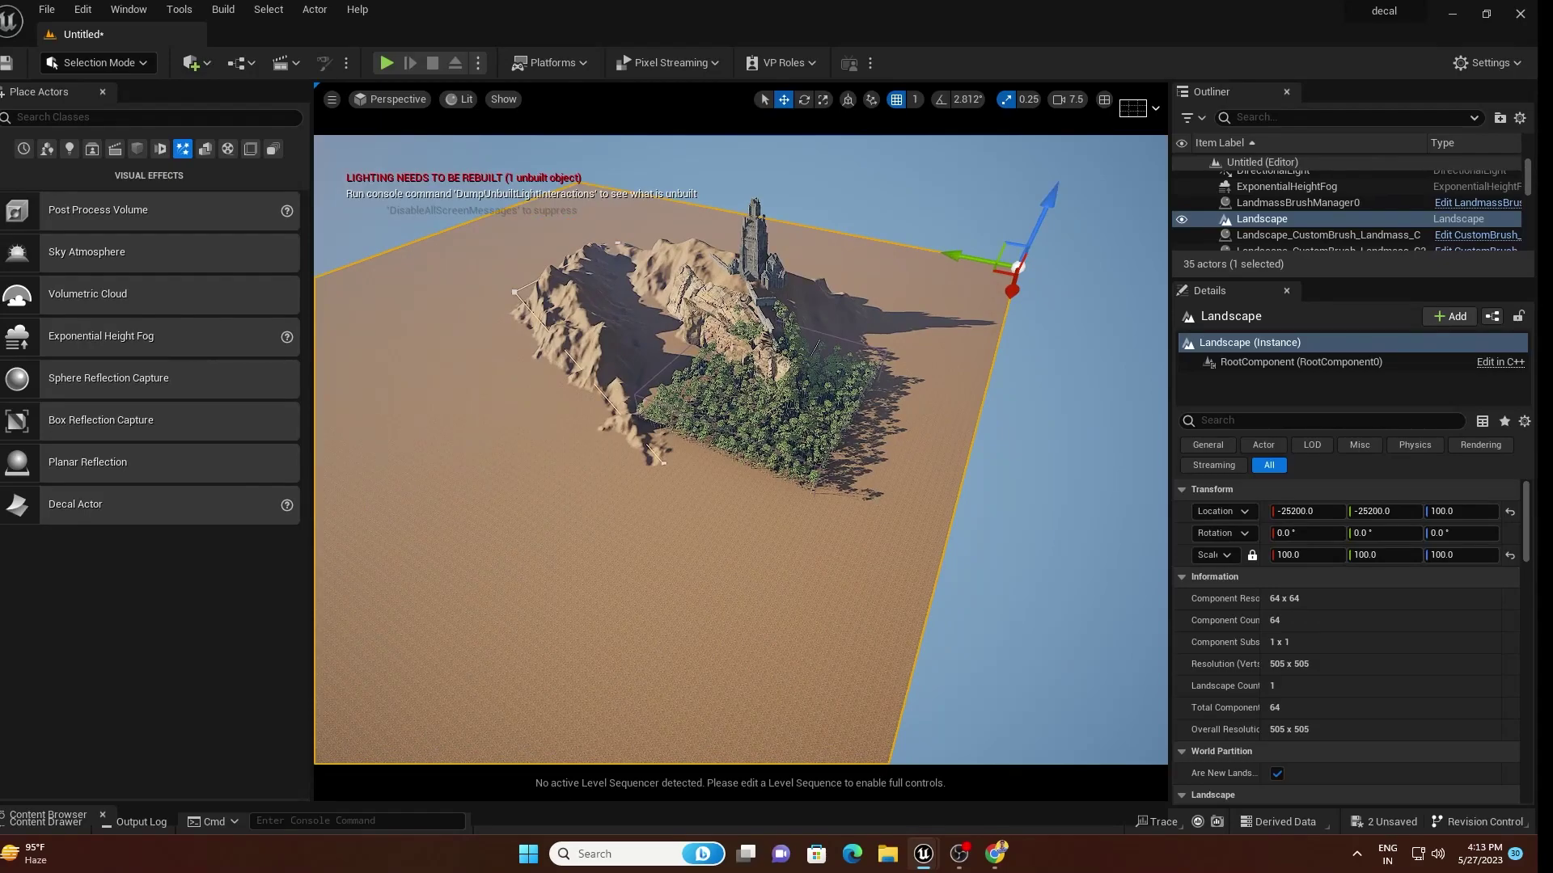
left_click(753, 406)
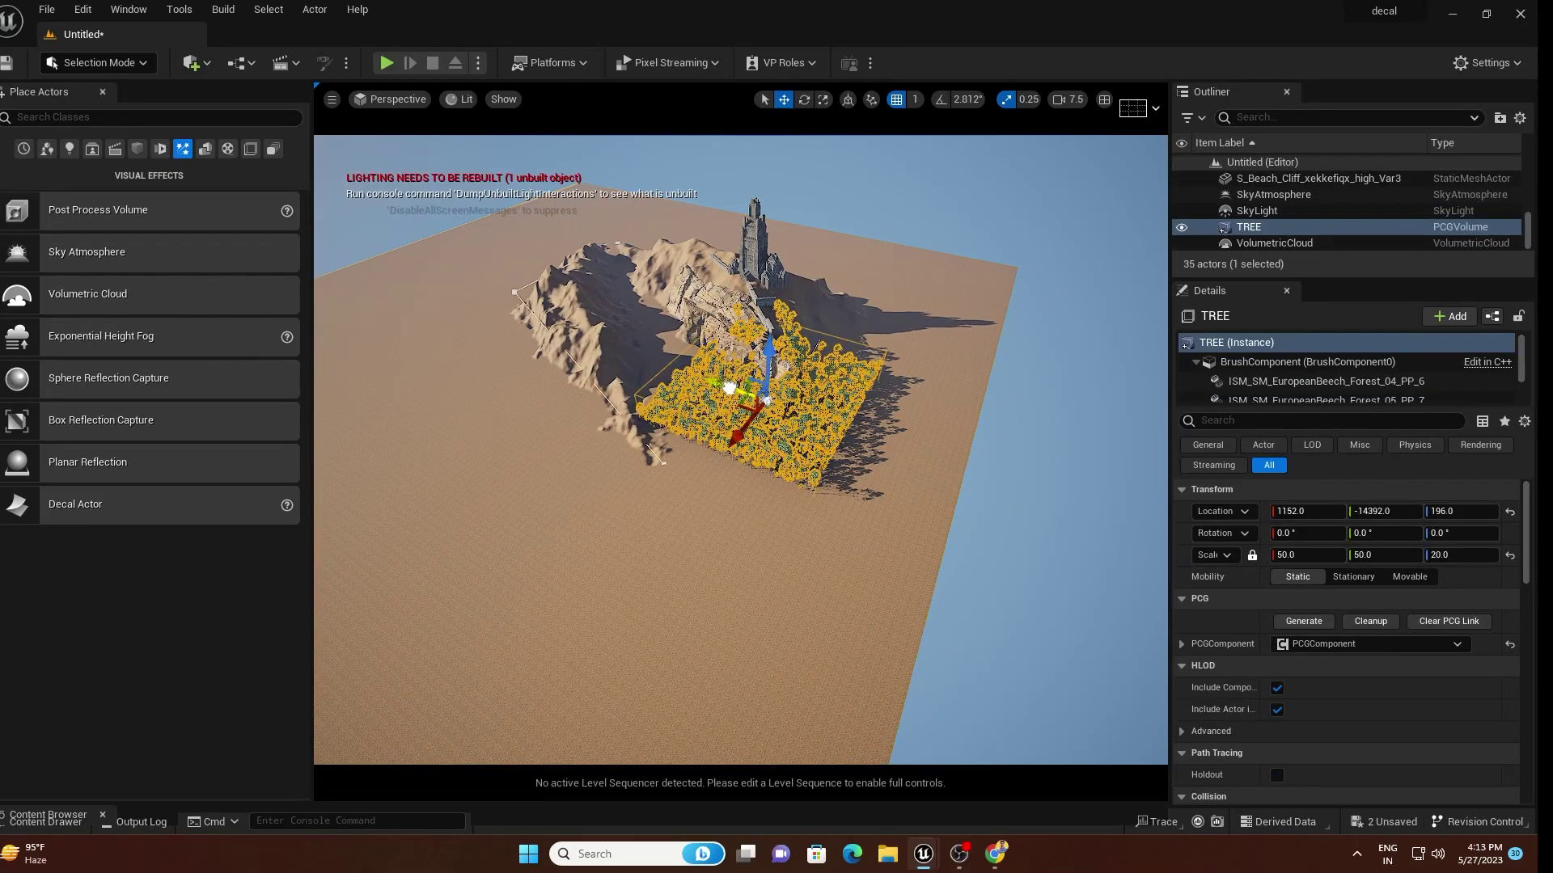
left_click_drag(730, 388, 579, 280, "alt")
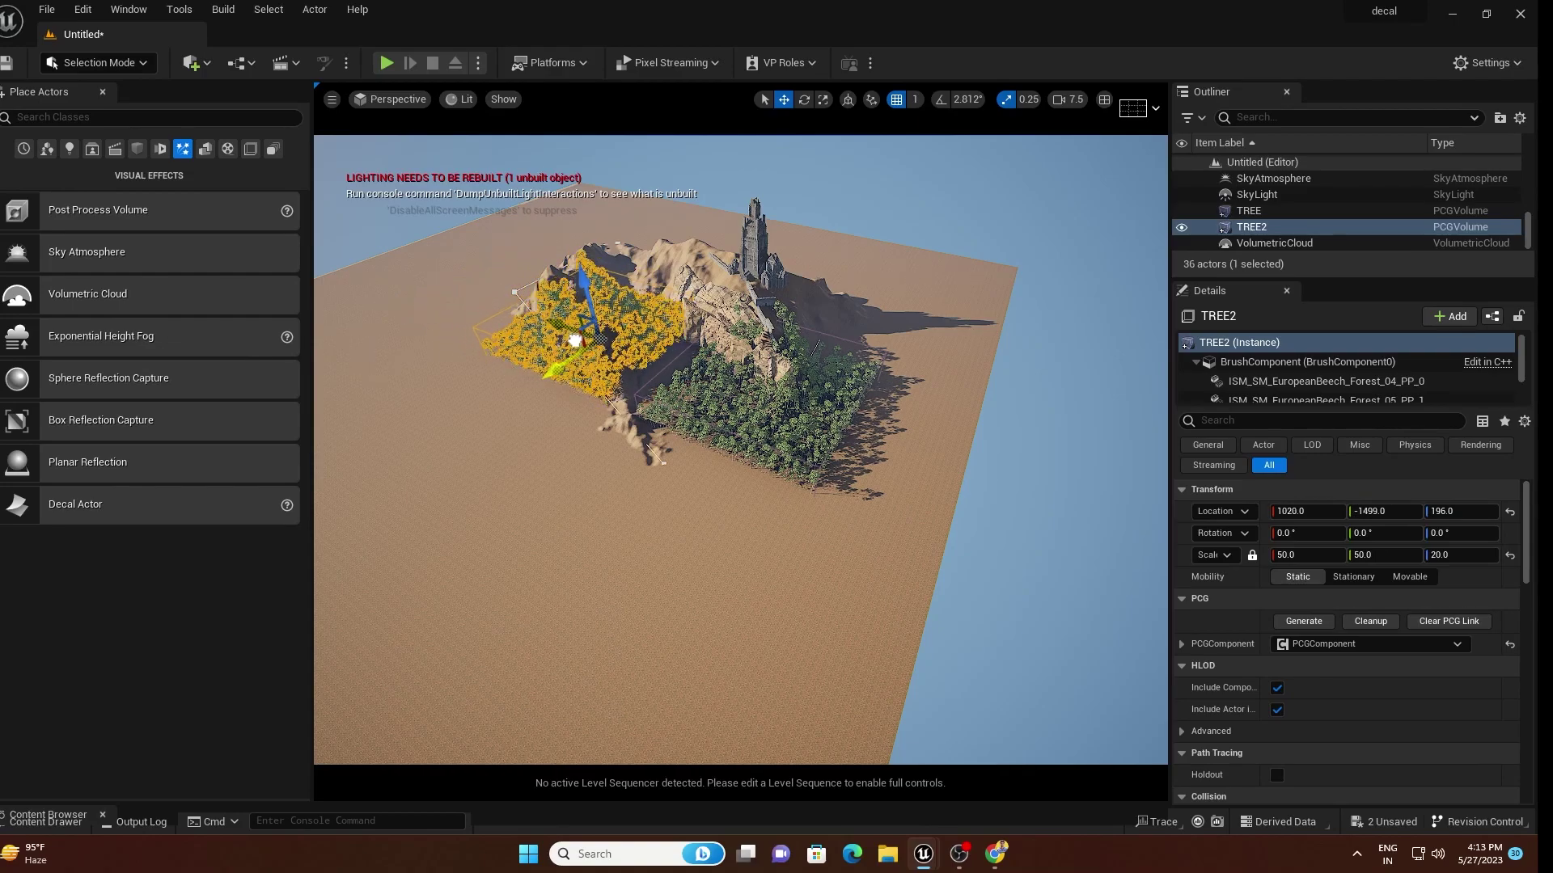
- Place another TREE graph volume from the PCG_TREE folder on the cliff top next to the castle
left_click(619, 226)
key("f")
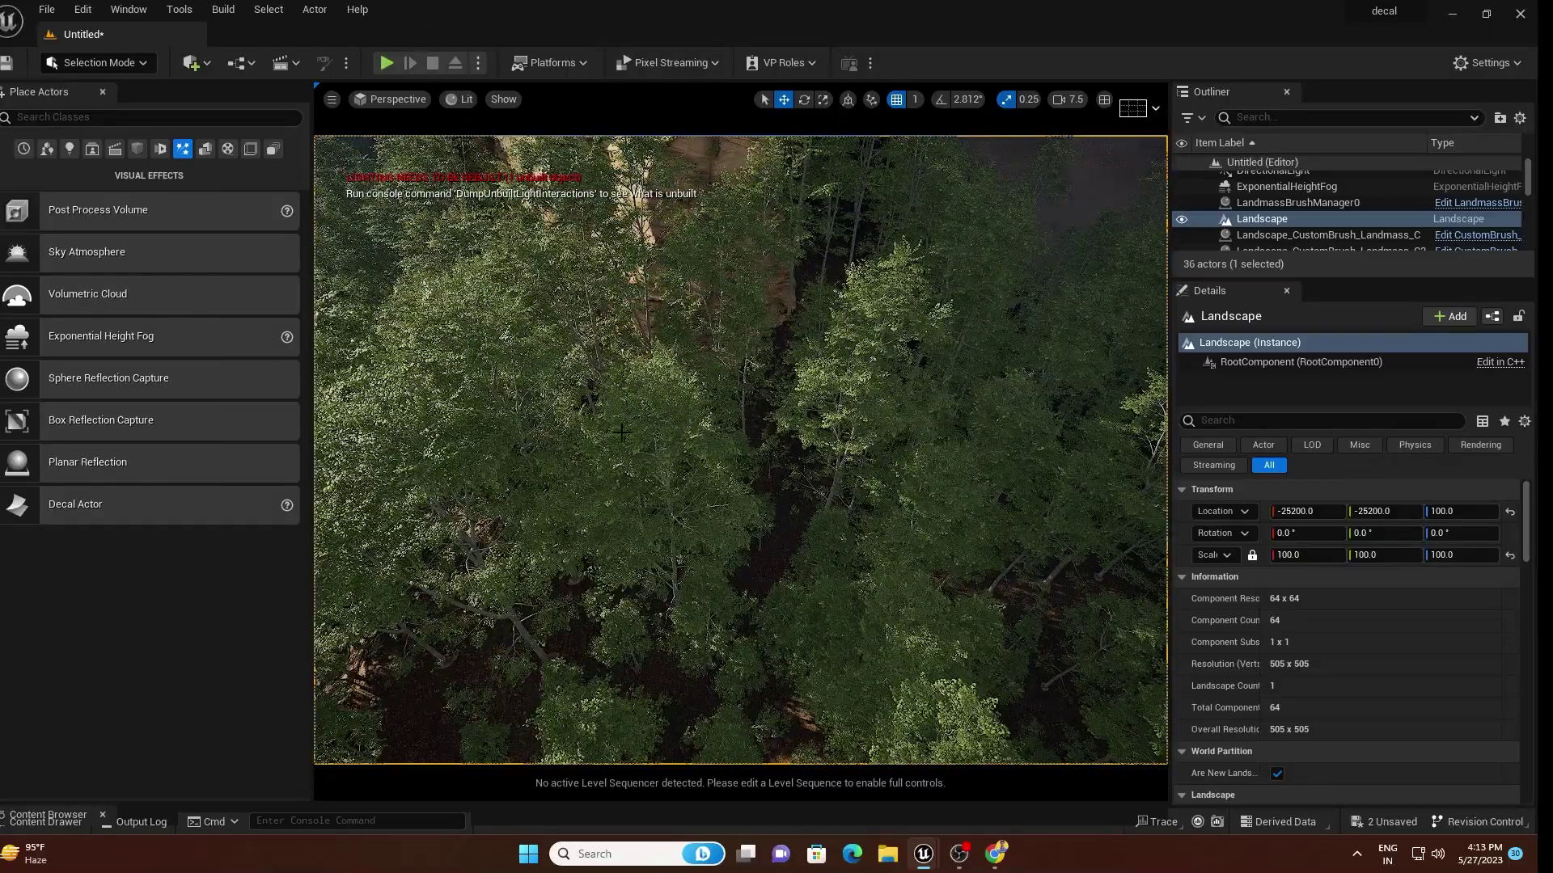
right_click_drag(621, 432, 615, 255)
key("w")
key("s")
right_click_drag(615, 486, 644, 694)
key("w")
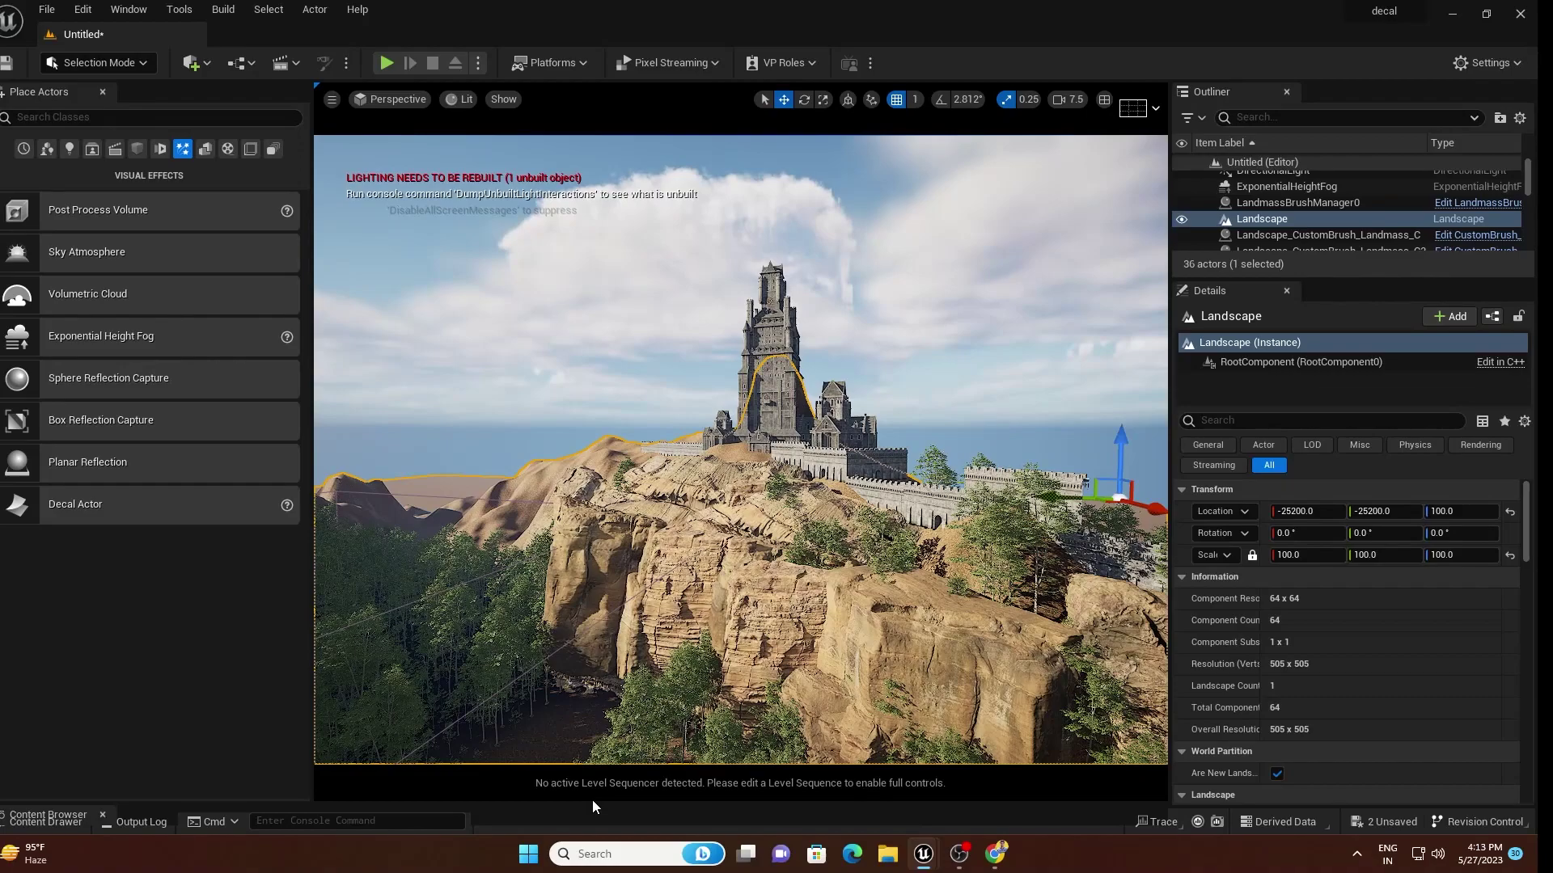
key("ctrl+space")
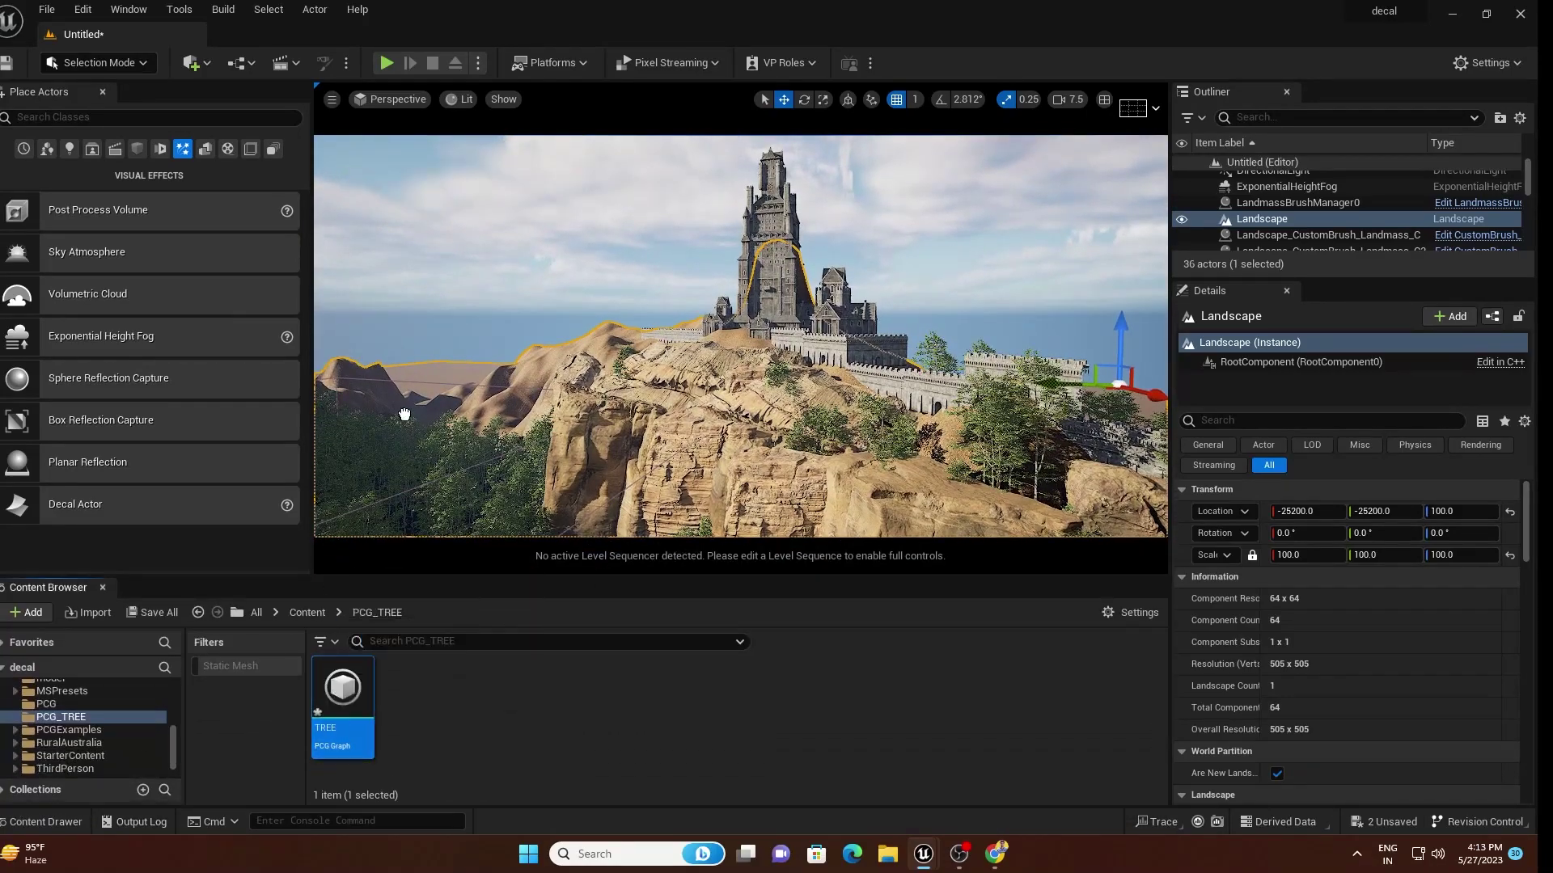
left_click_drag(404, 414, 614, 349)
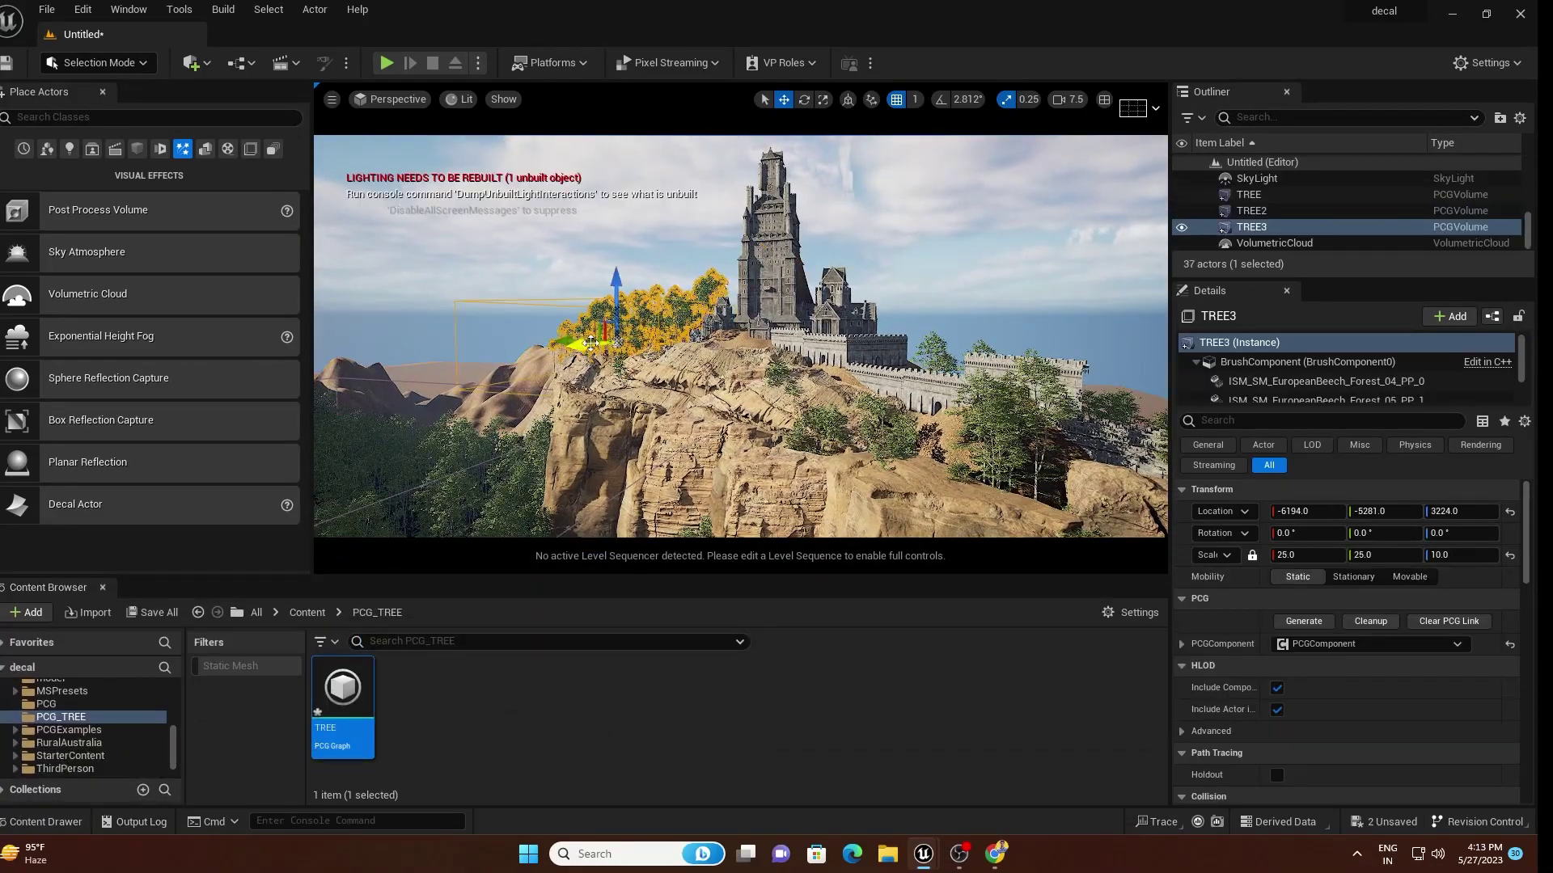
- Move the cliff-top tree volume back and down onto the ridge, to about X -7478, Y -4435, Z 2707
left_click(613, 271)
left_click(616, 317)
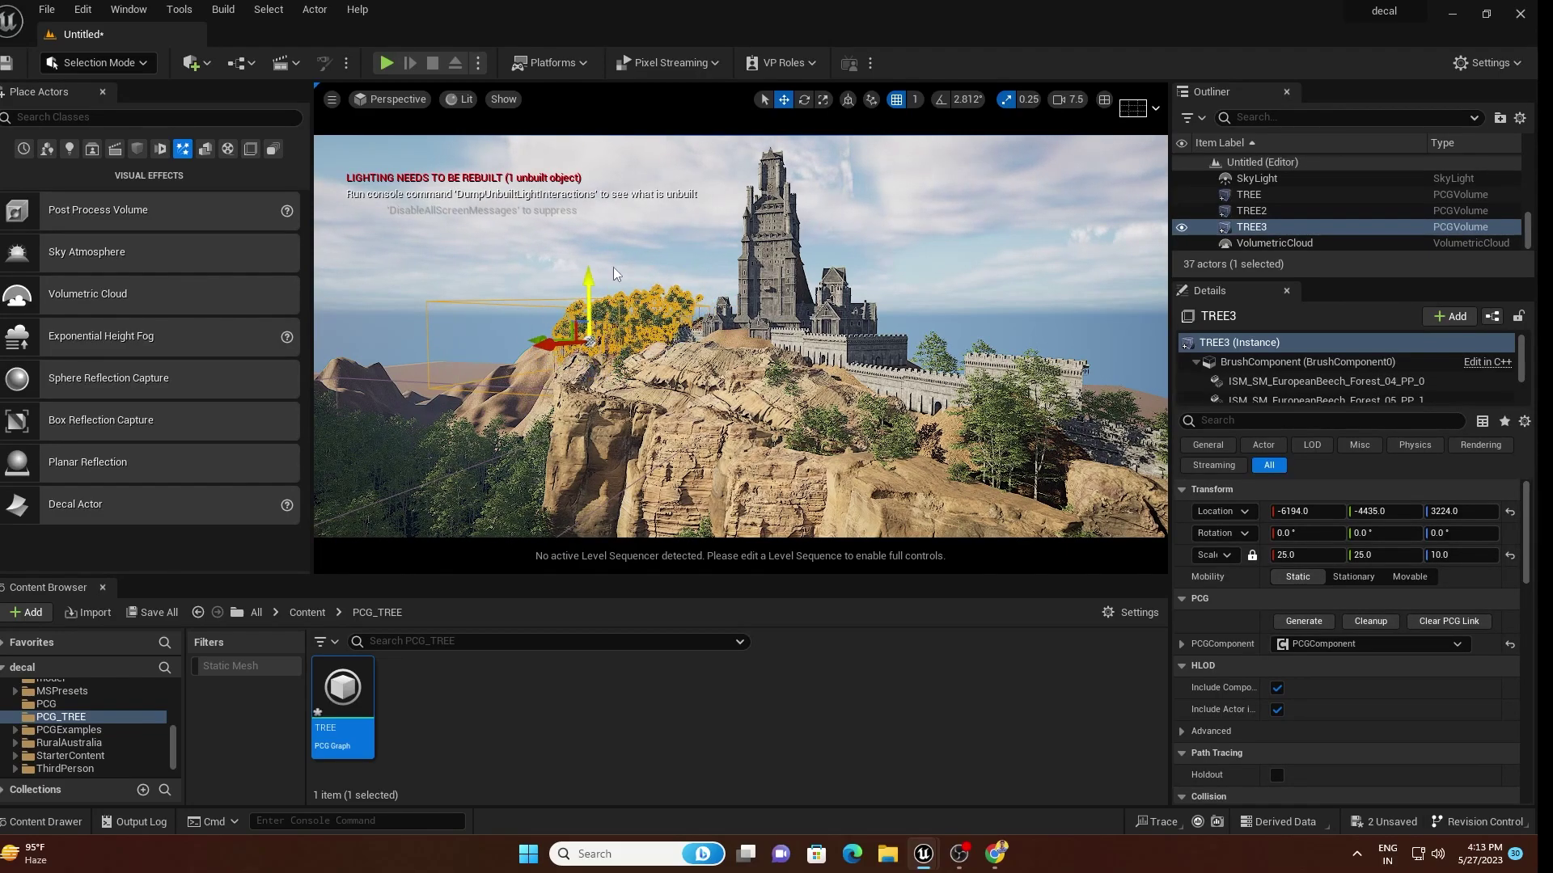
left_click(614, 273)
right_click_drag(613, 274, 703, 318)
left_click(764, 317)
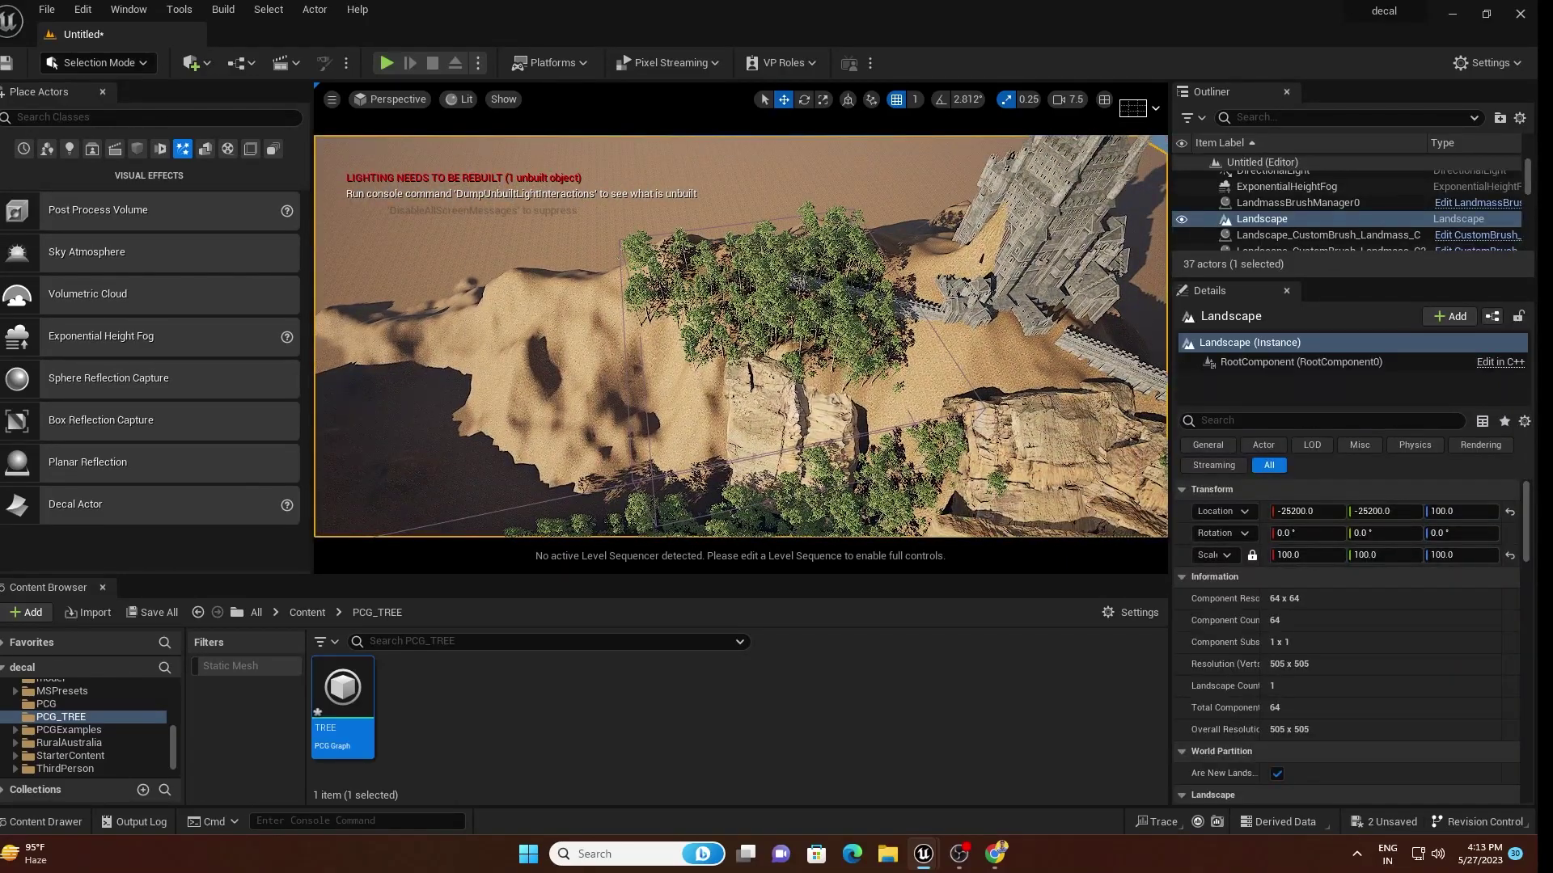
left_click(774, 309)
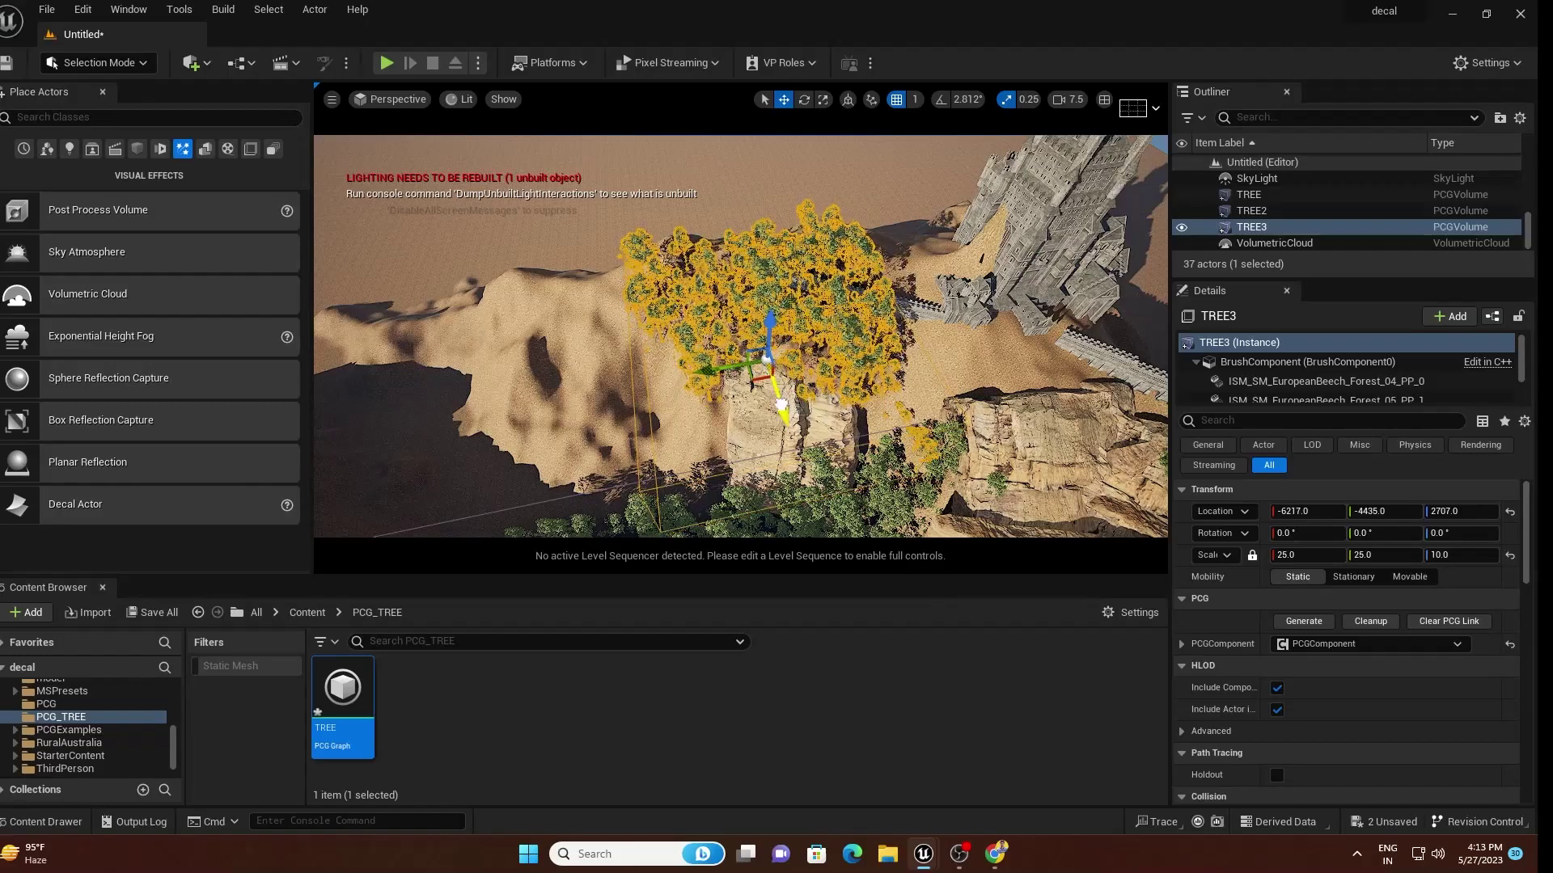
mouse_move(844, 263)
right_mouse_down()
mouse_move(849, 218)
mouse_move(845, 263)
right_mouse_up()
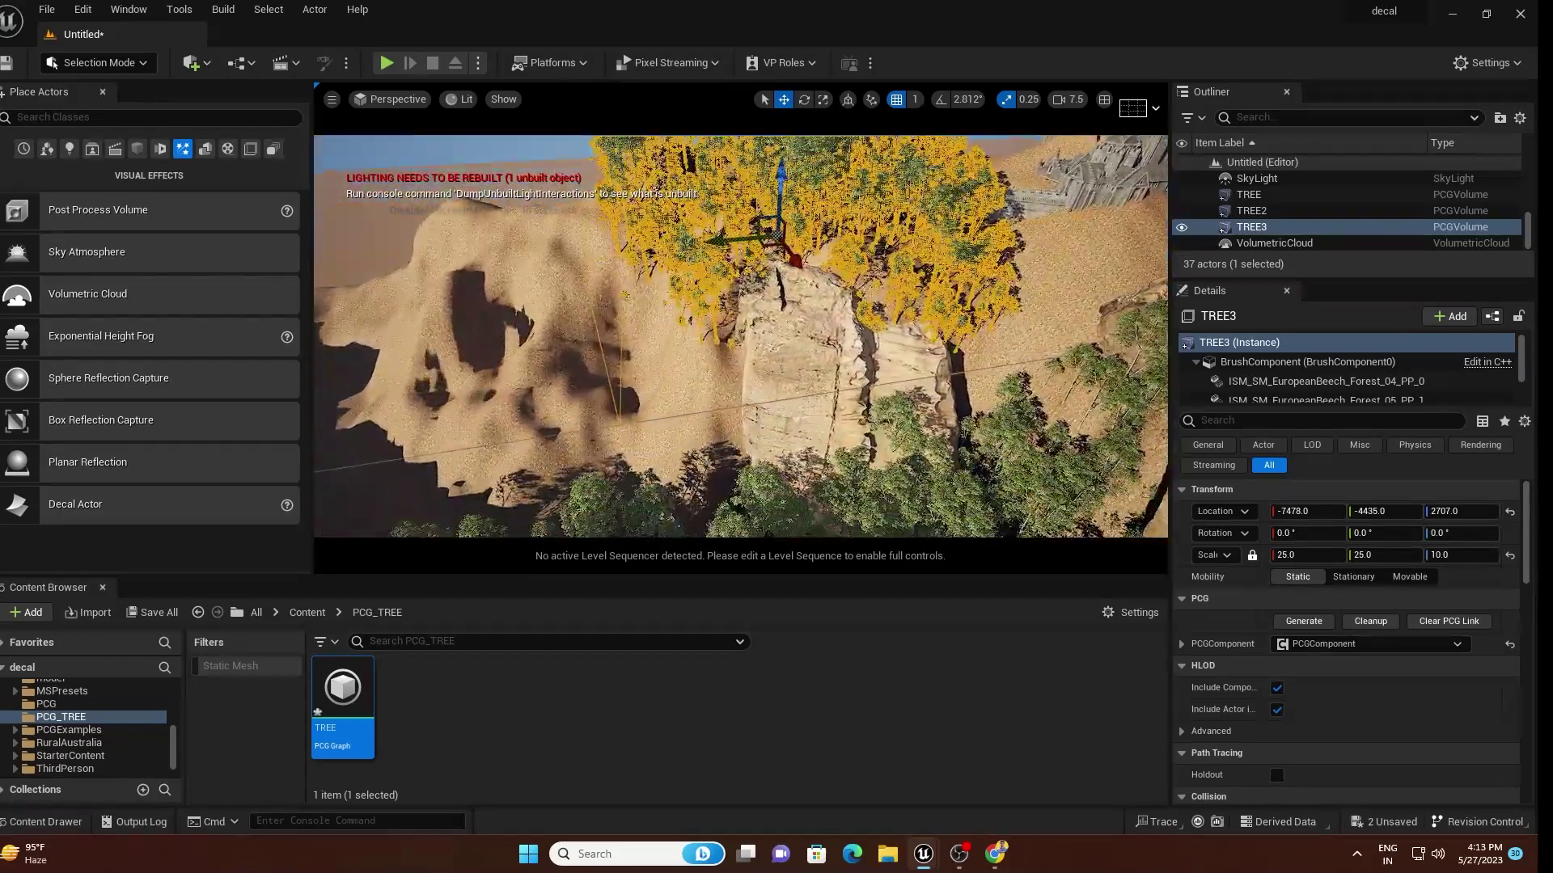
- Add a fourth TREE volume on the sand mountains at about X -7753, Y 172, Z 1794 and scale it to 50, 50, 20
left_click_drag(342, 691, 515, 362)
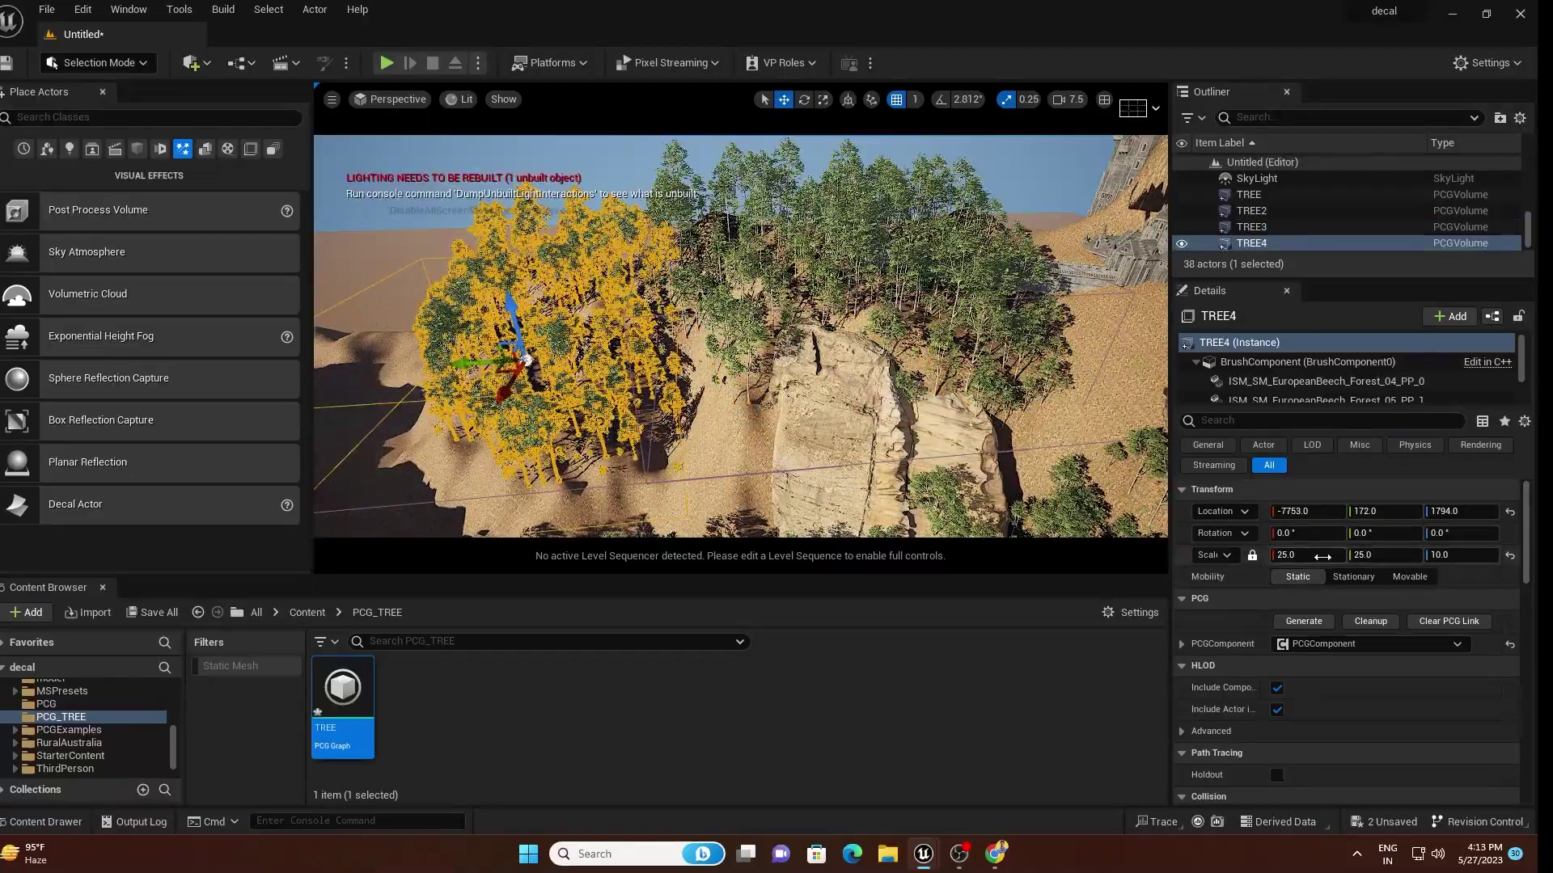
left_click(1321, 556)
type("50")
key("Return")
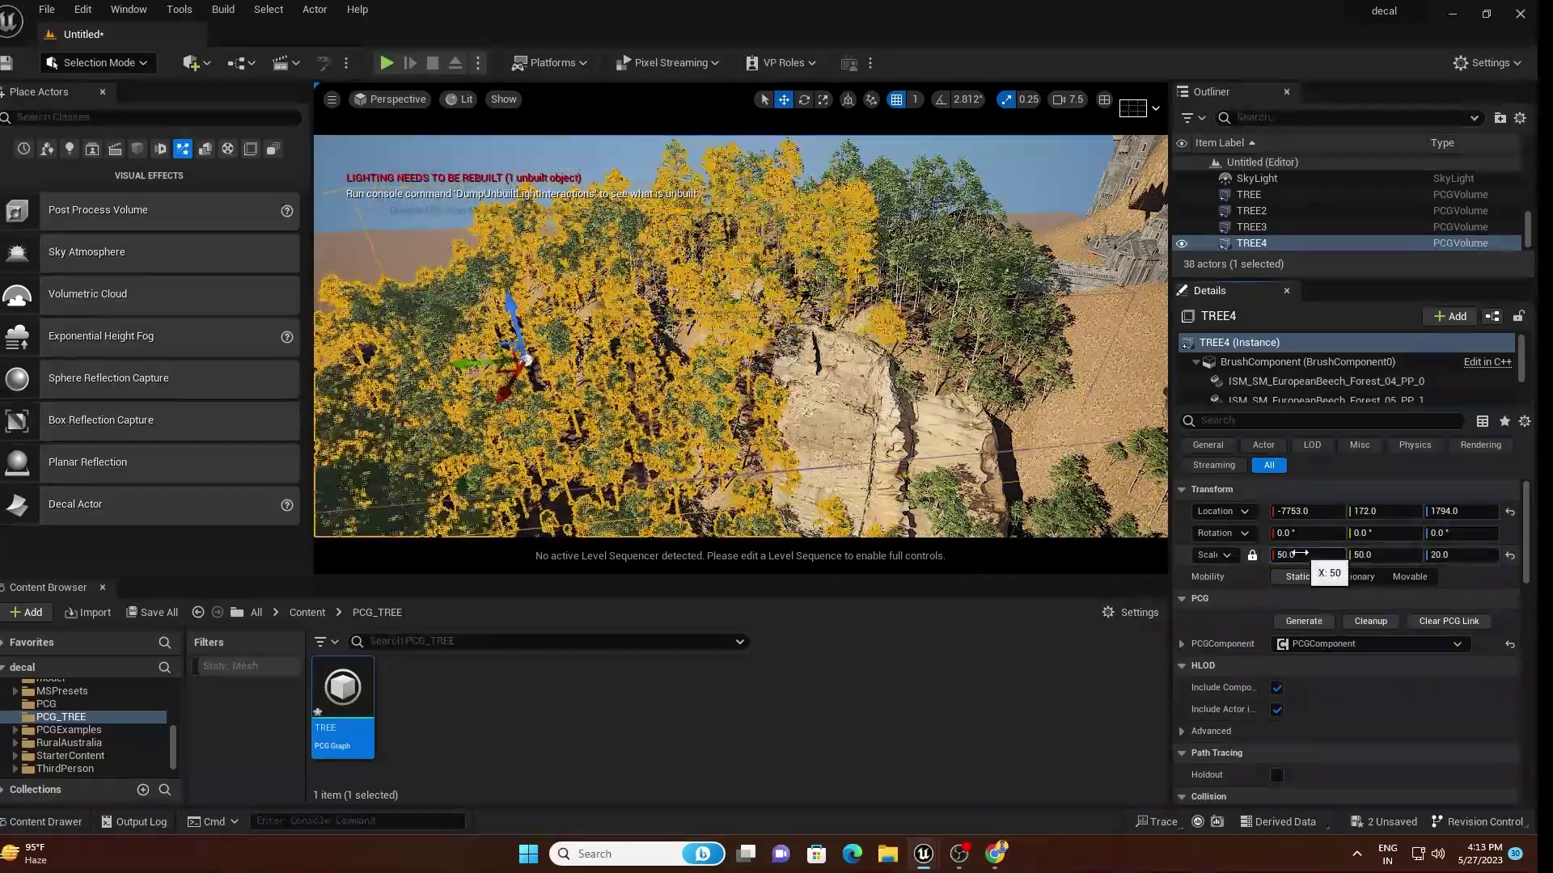
left_click(945, 194)
- Place a fifth TREE volume on the cliff in front of the castle, at about X -4439, Y -7836, Z 2345
mouse_move(945, 194)
right_mouse_down()
mouse_move(897, 174)
mouse_move(841, 182)
mouse_move(1043, 210)
mouse_move(945, 194)
right_mouse_up()
double_click(326, 697)
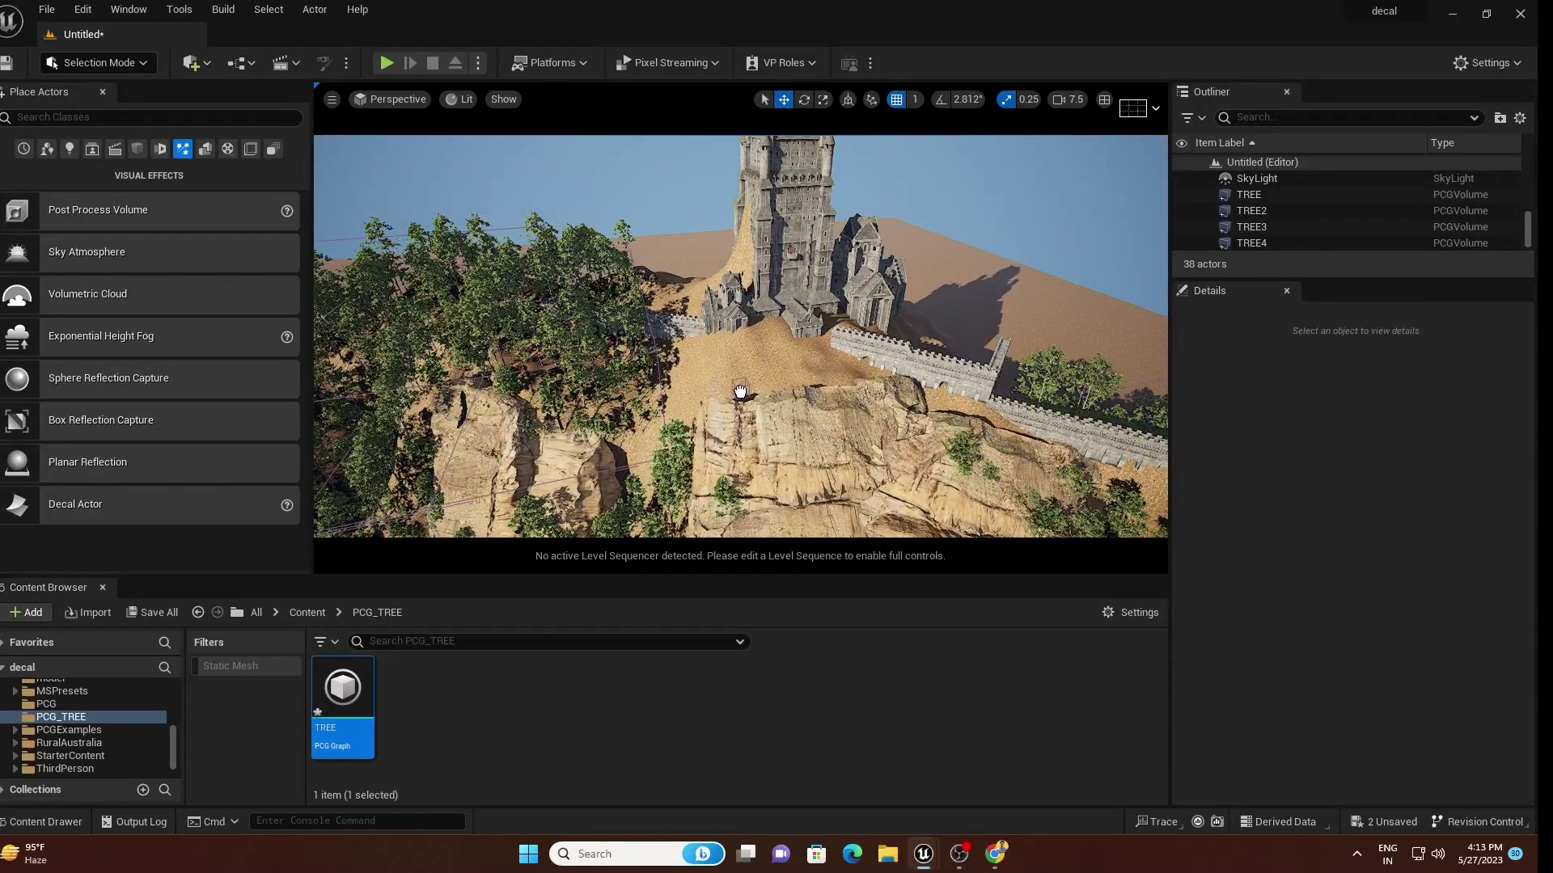
left_click_drag(740, 391, 738, 389)
key("Escape")
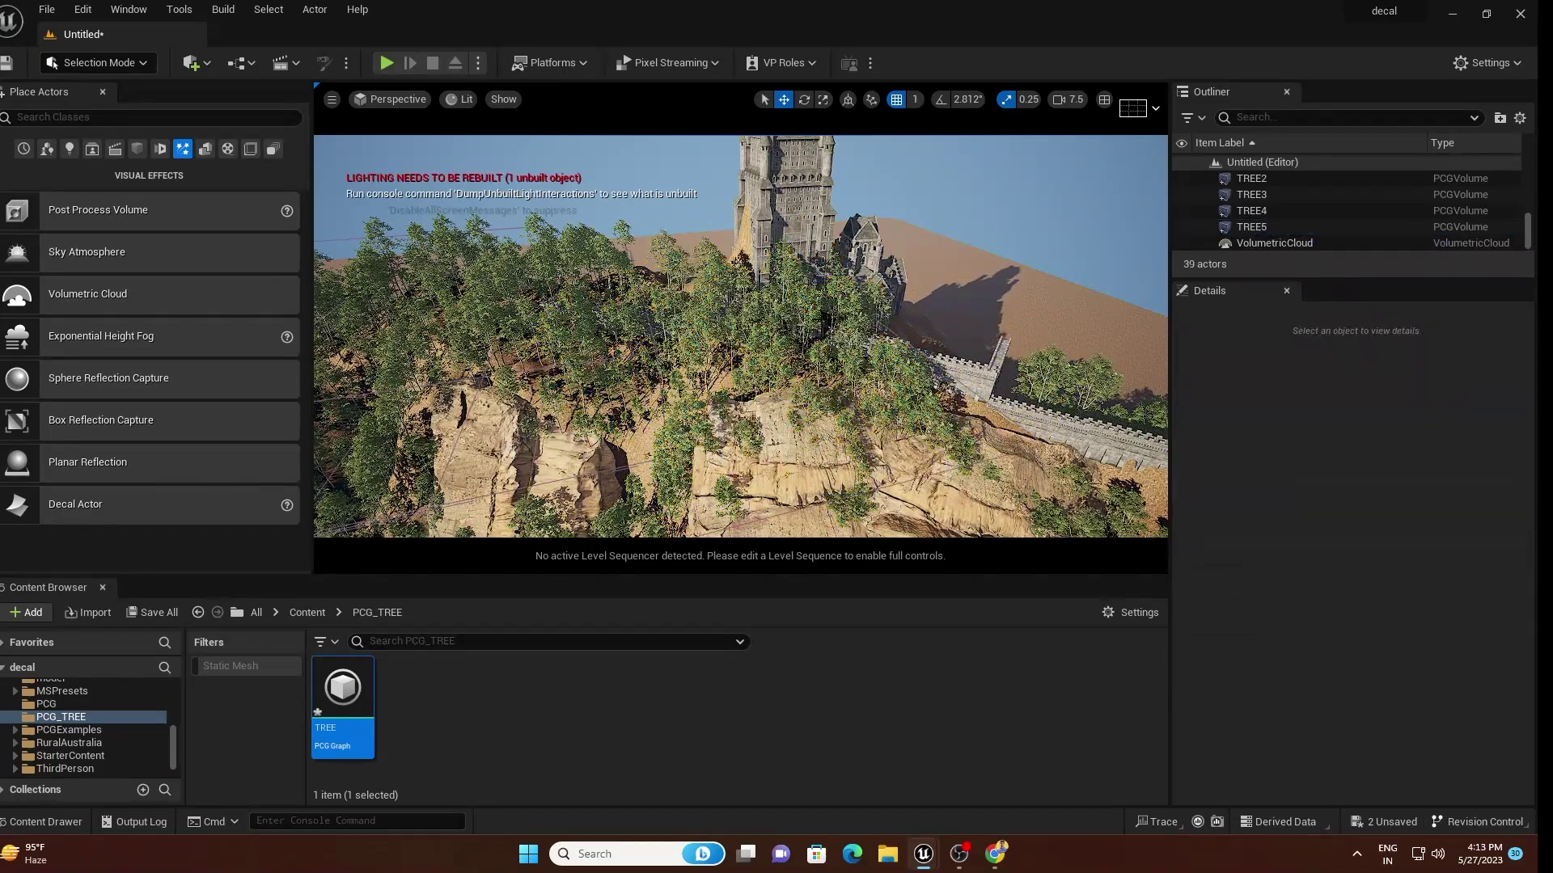
left_click(775, 323)
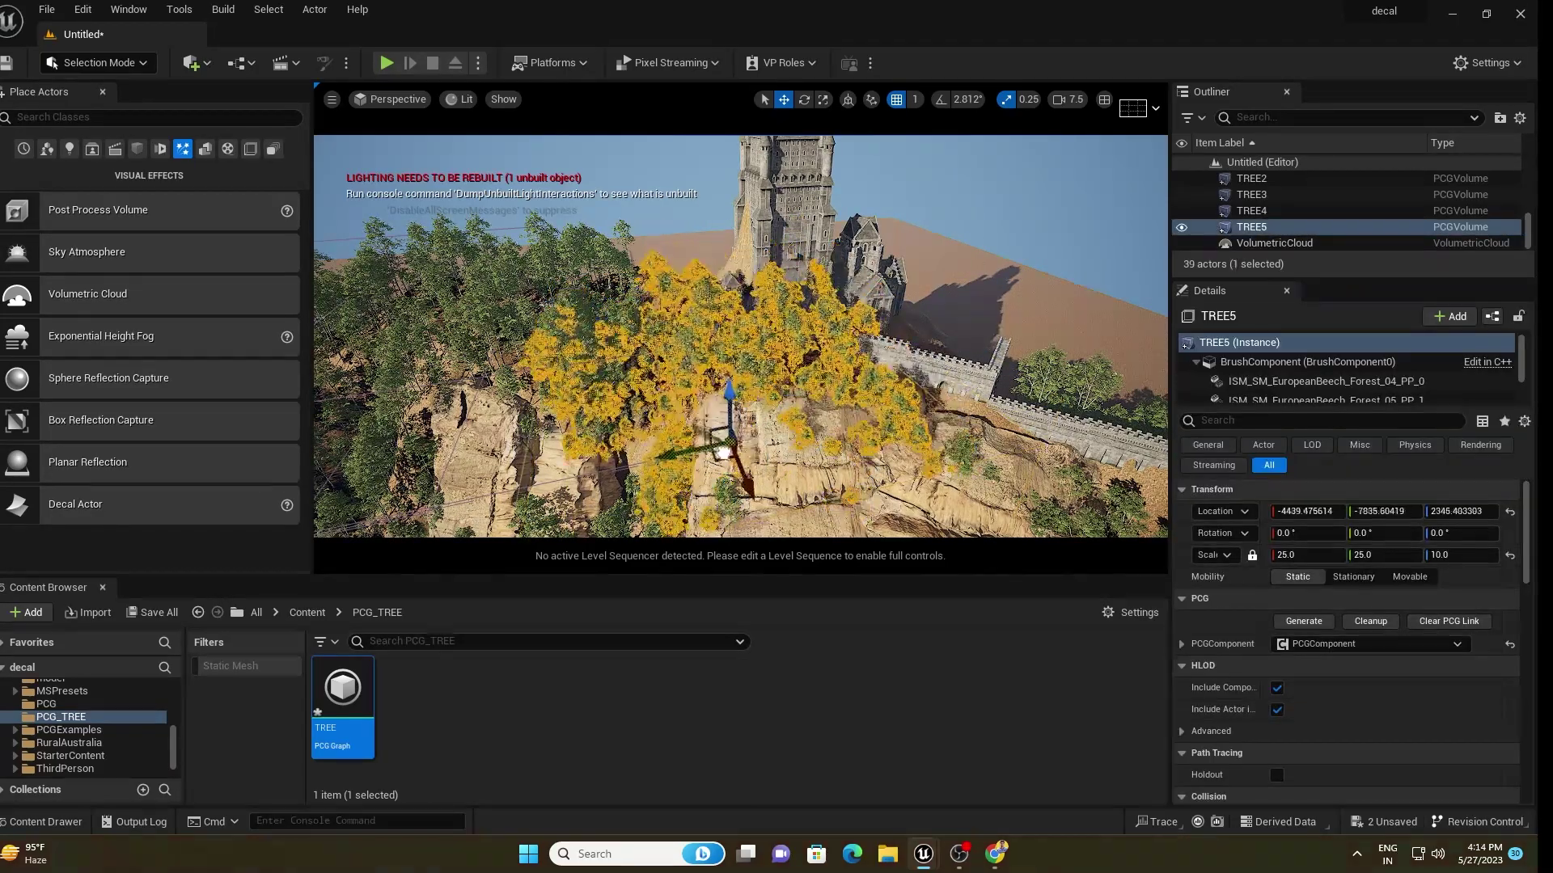
left_click(932, 243)
mouse_move(932, 243)
left_mouse_down()
mouse_move(987, 255)
mouse_move(953, 257)
left_mouse_up()
key("ctrl+z")
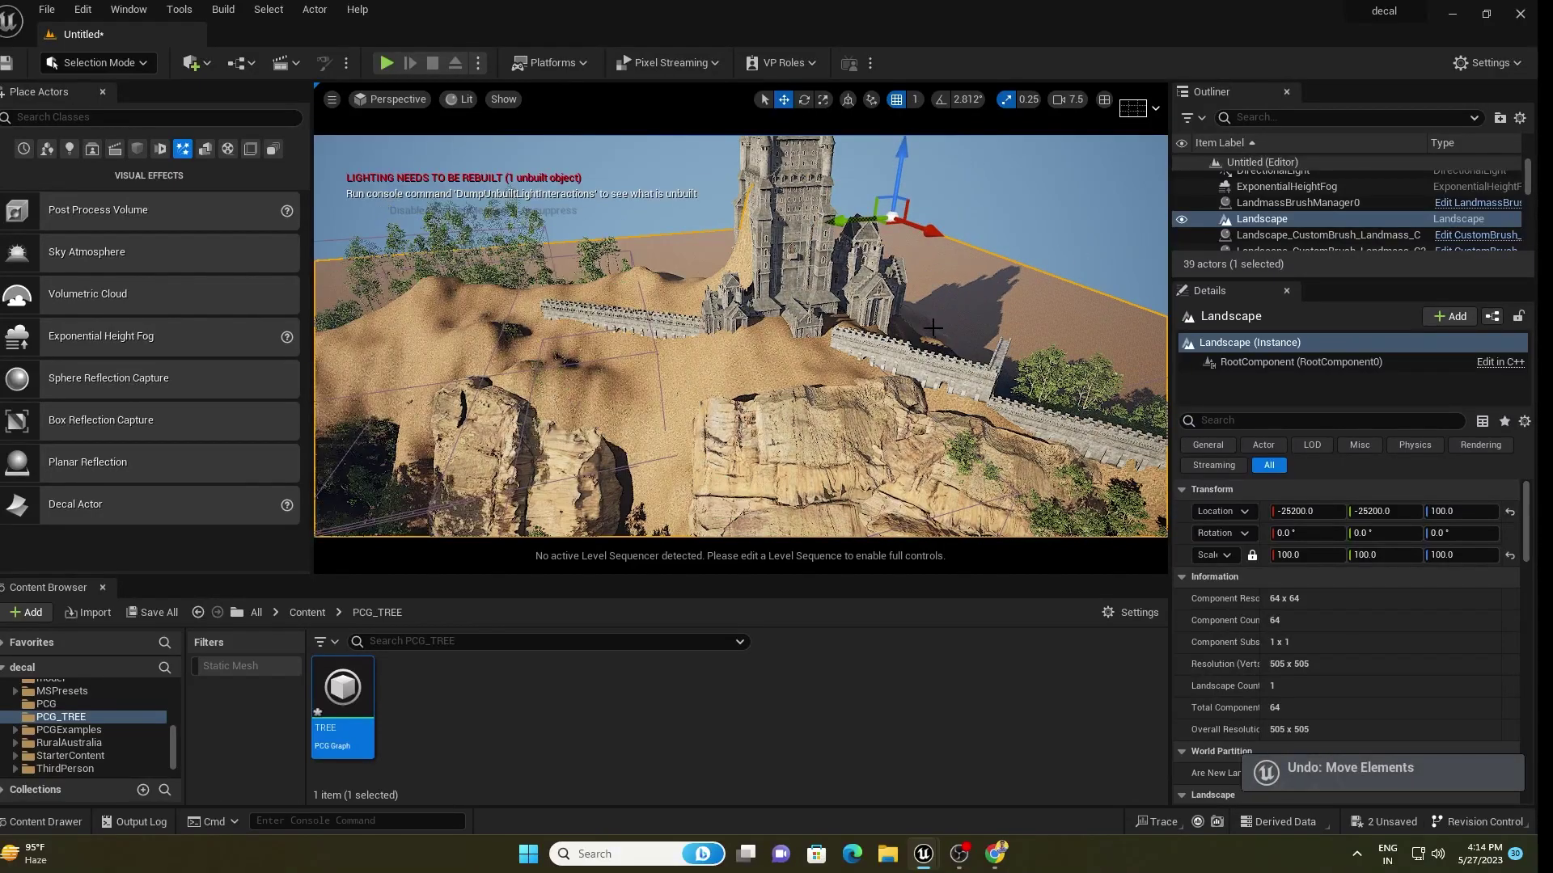
- Examine the castle cliff and the surrounding forest from several distances and heights
right_click_drag(740, 336, 686, 346)
key("s")
key("a")
key("s")
key("w")
left_click(982, 268)
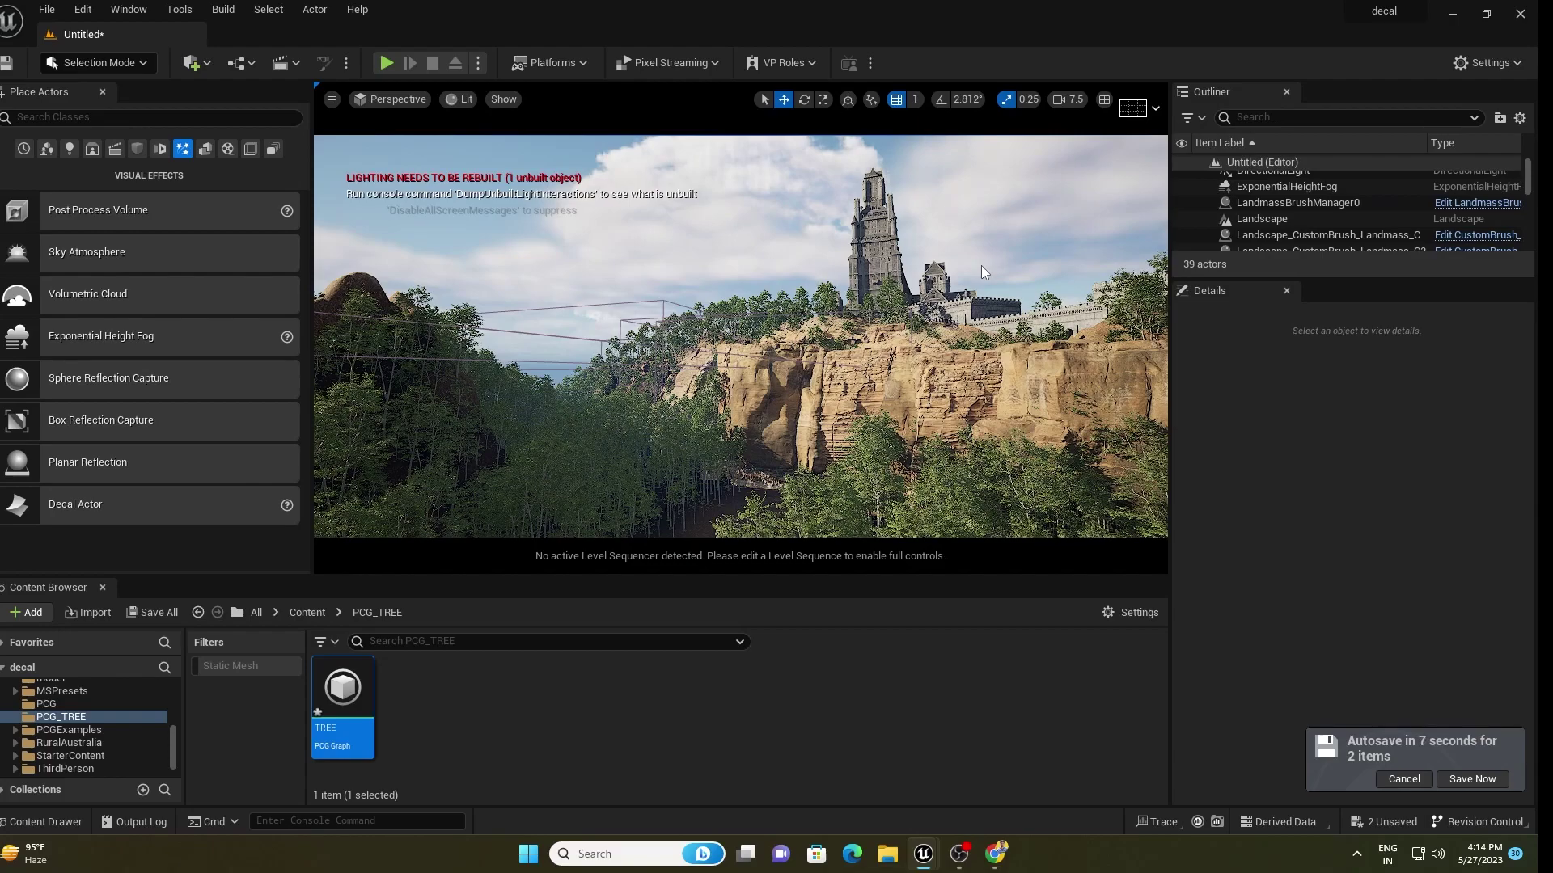
key("w")
mouse_move(963, 297)
right_mouse_down()
mouse_move(817, 267)
mouse_move(963, 271)
right_mouse_up()
key("q")
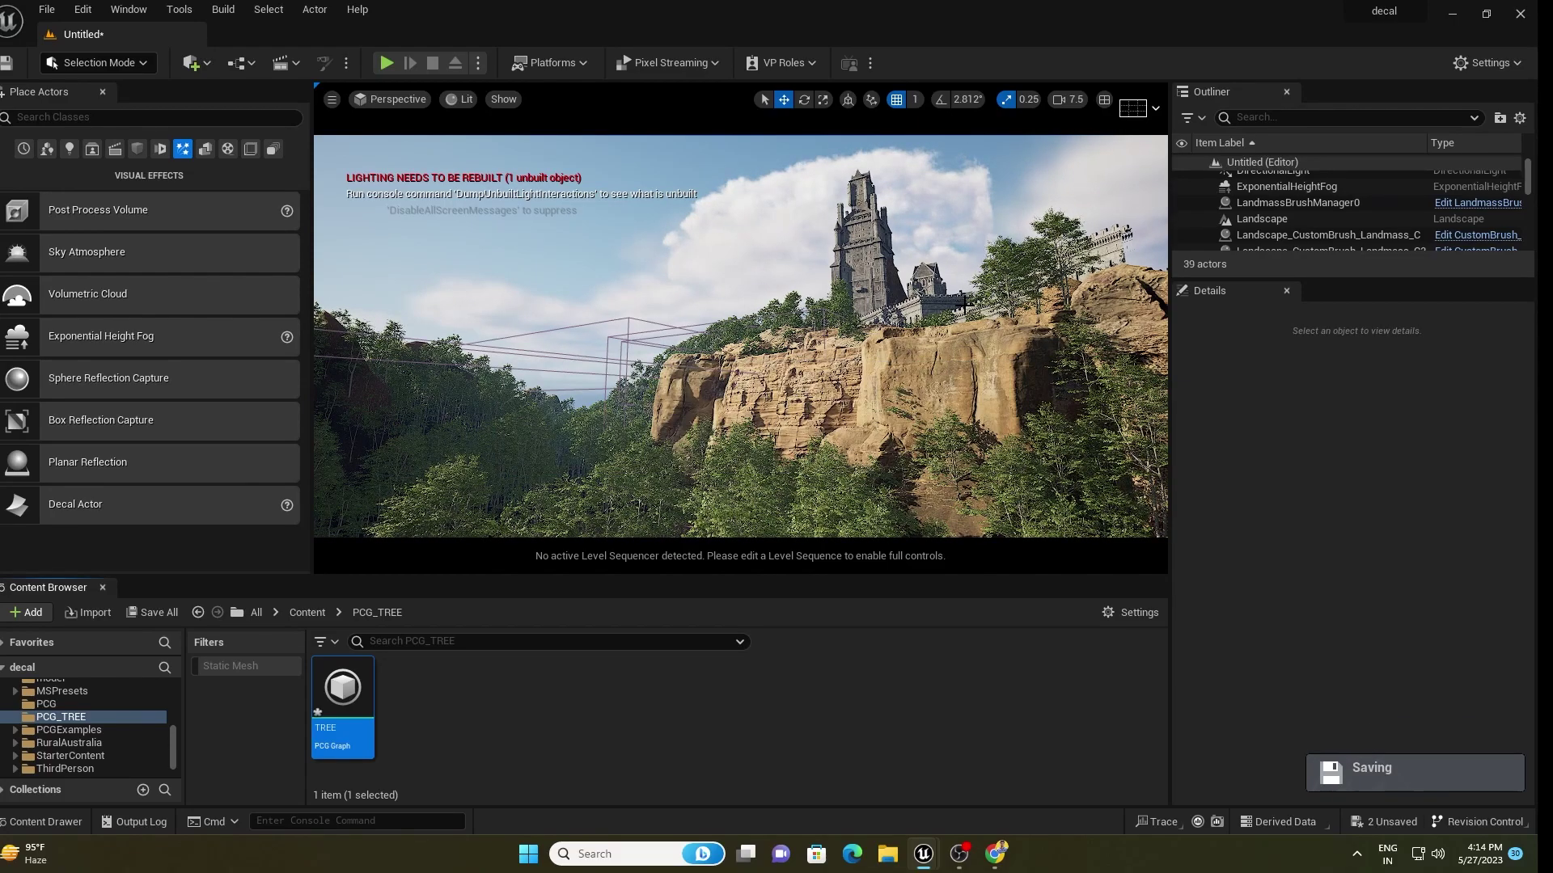
key("w")
mouse_move(972, 362)
right_mouse_down()
mouse_move(992, 362)
mouse_move(986, 346)
right_mouse_up()
key("w")
key("s")
key("w")
key("s")
key("s")
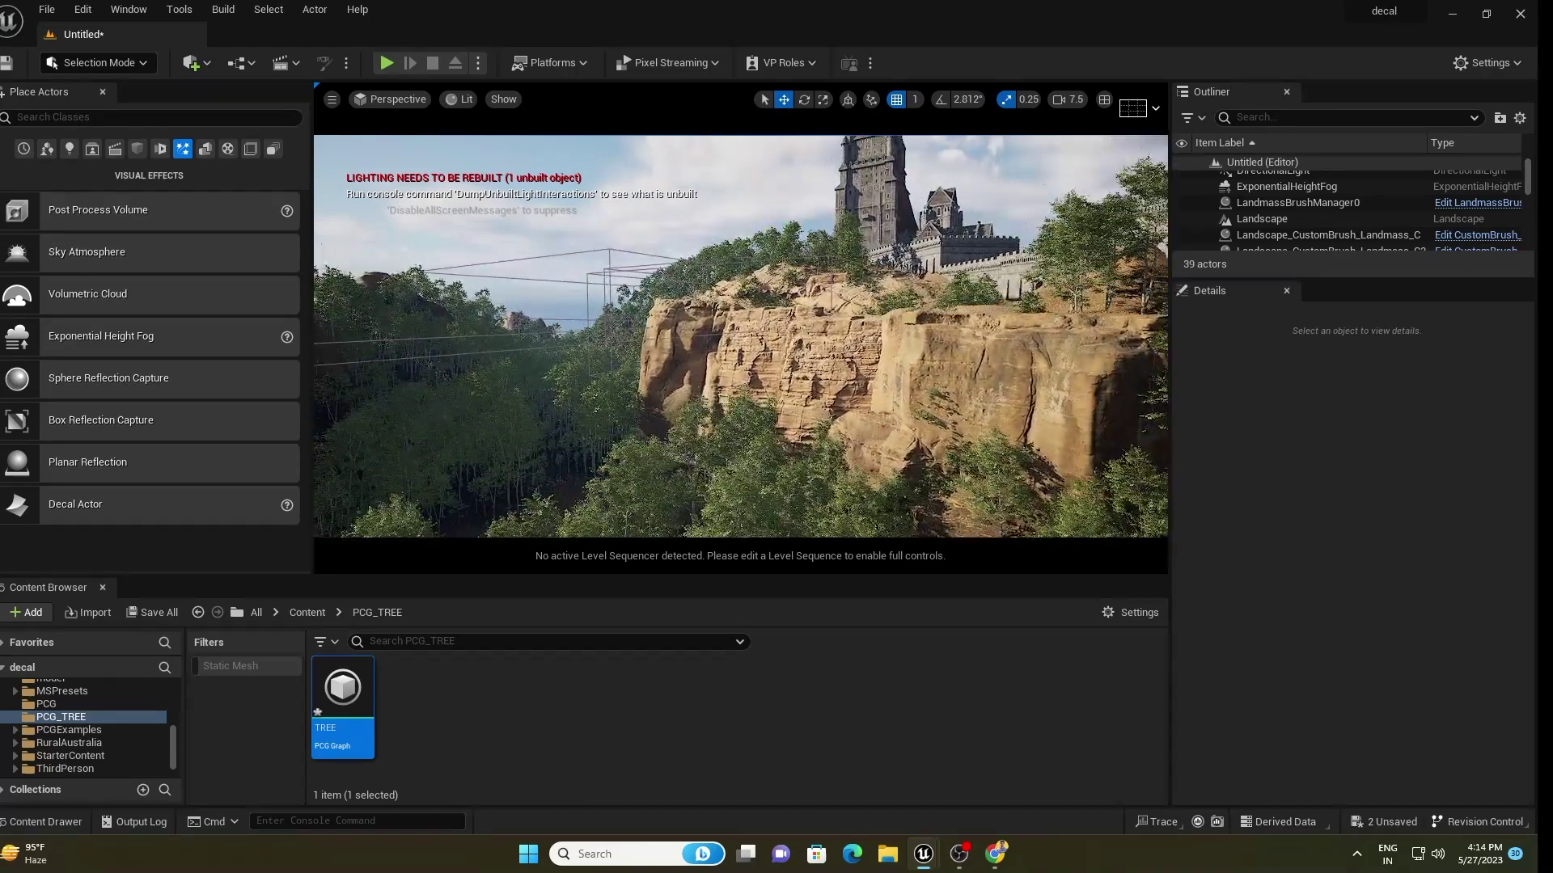
- Rotate the sunlight direction around the scene to try different lighting on the castle cliff
key("ctrl+l")
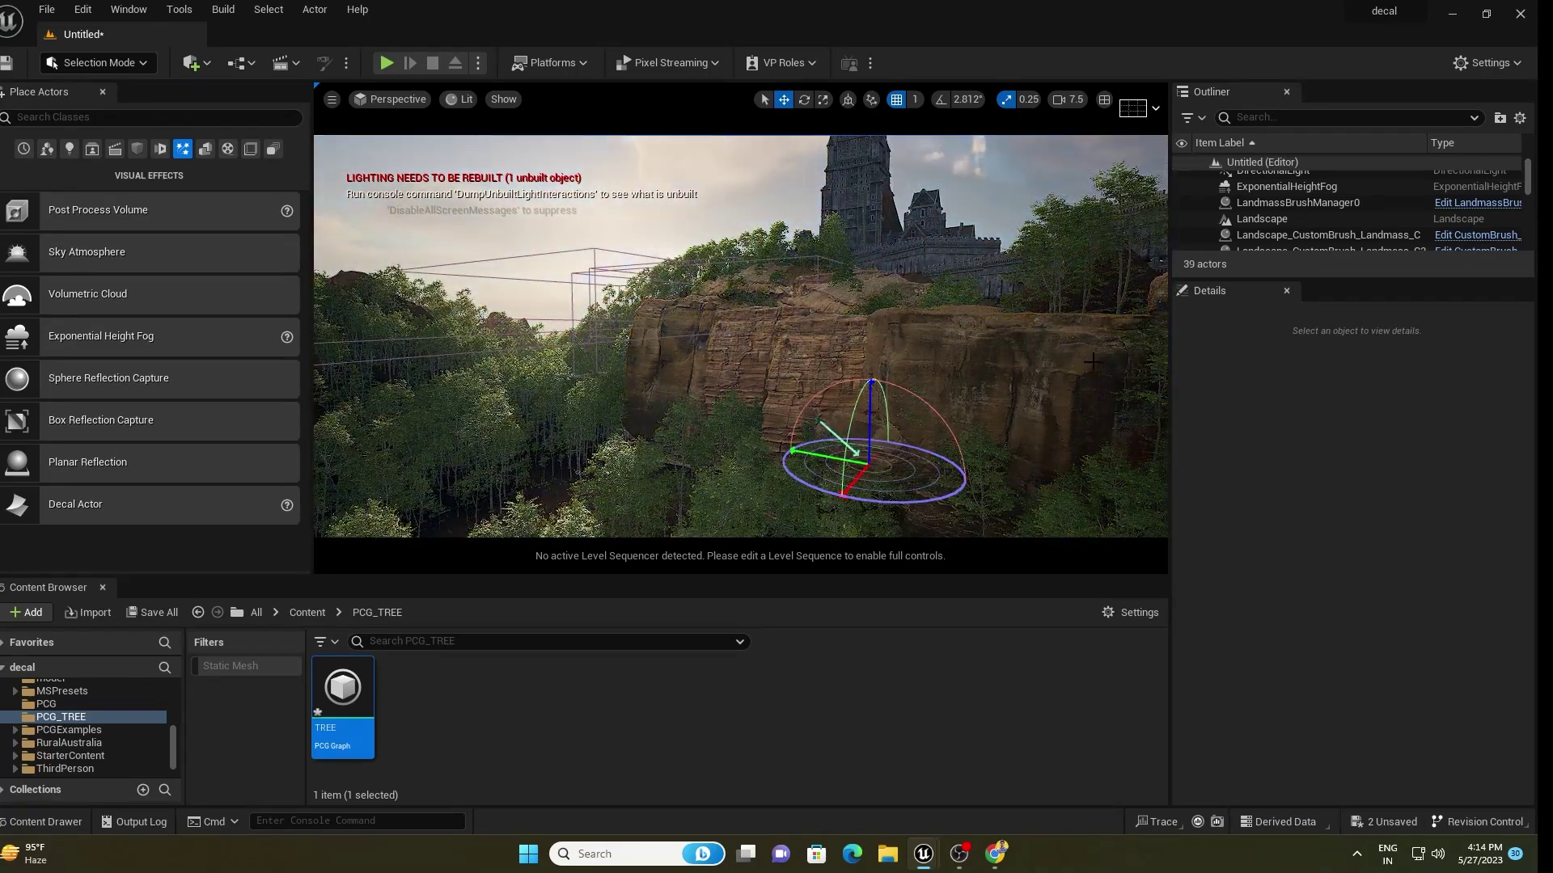
key("ctrl+l")
key("ctrl+l")
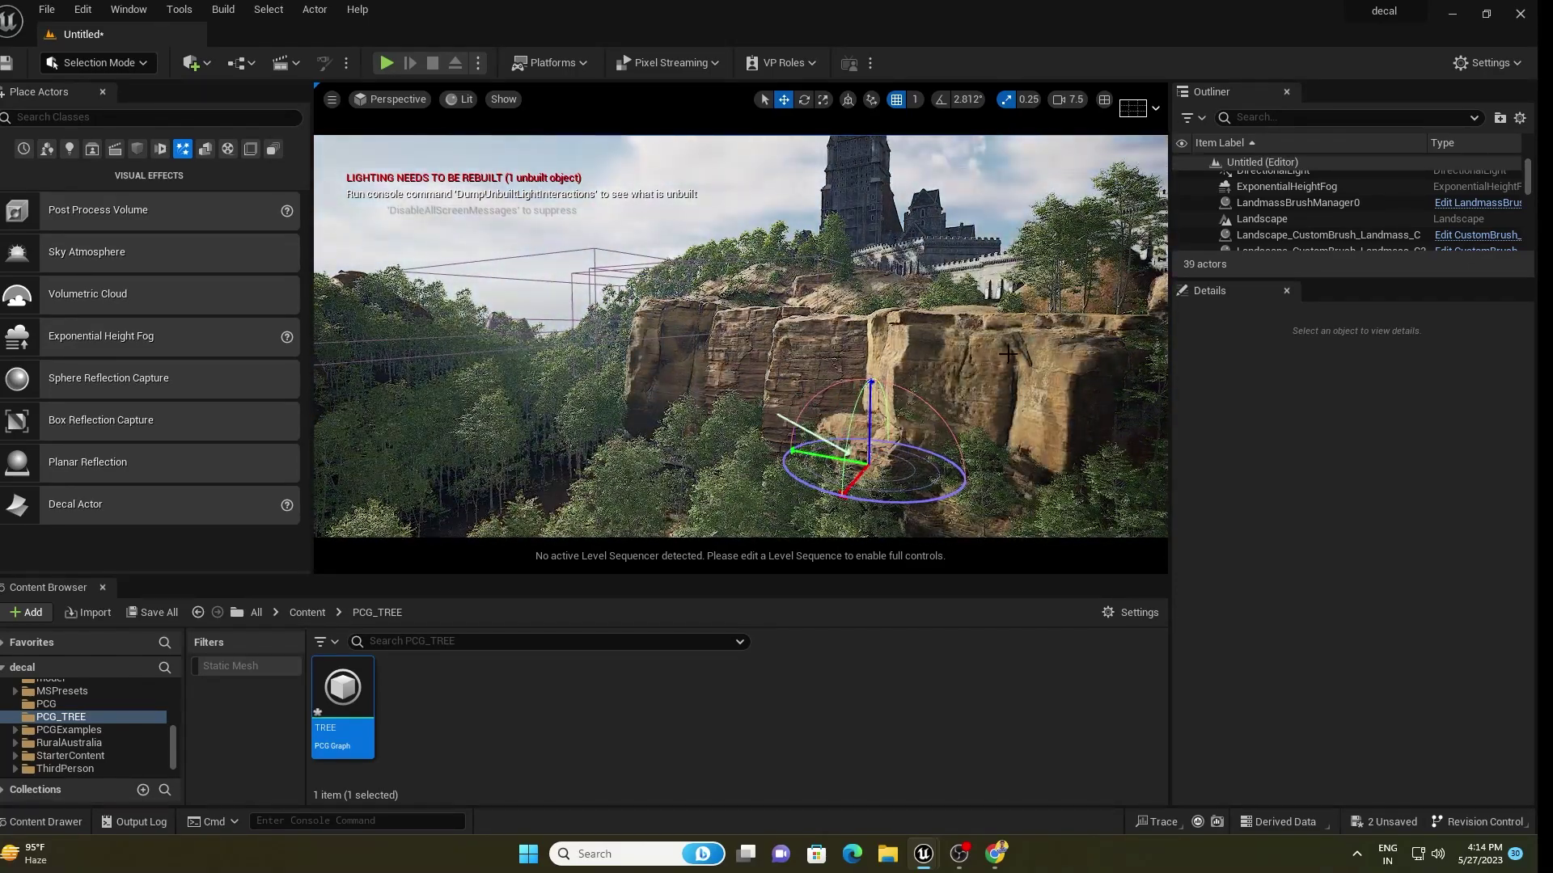
key("ctrl+l")
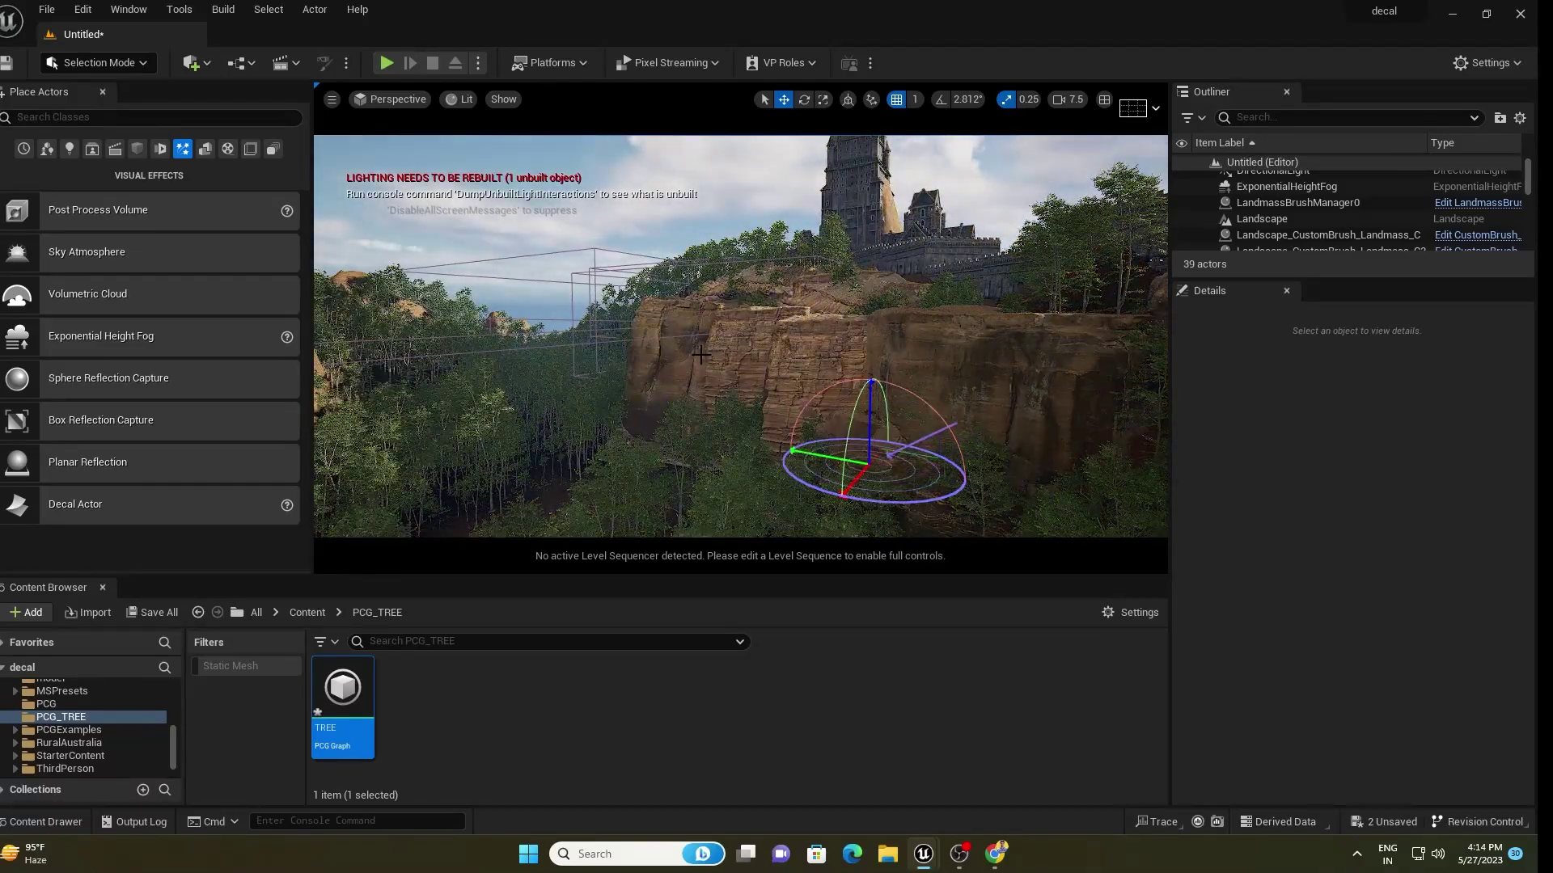
key("ctrl+l")
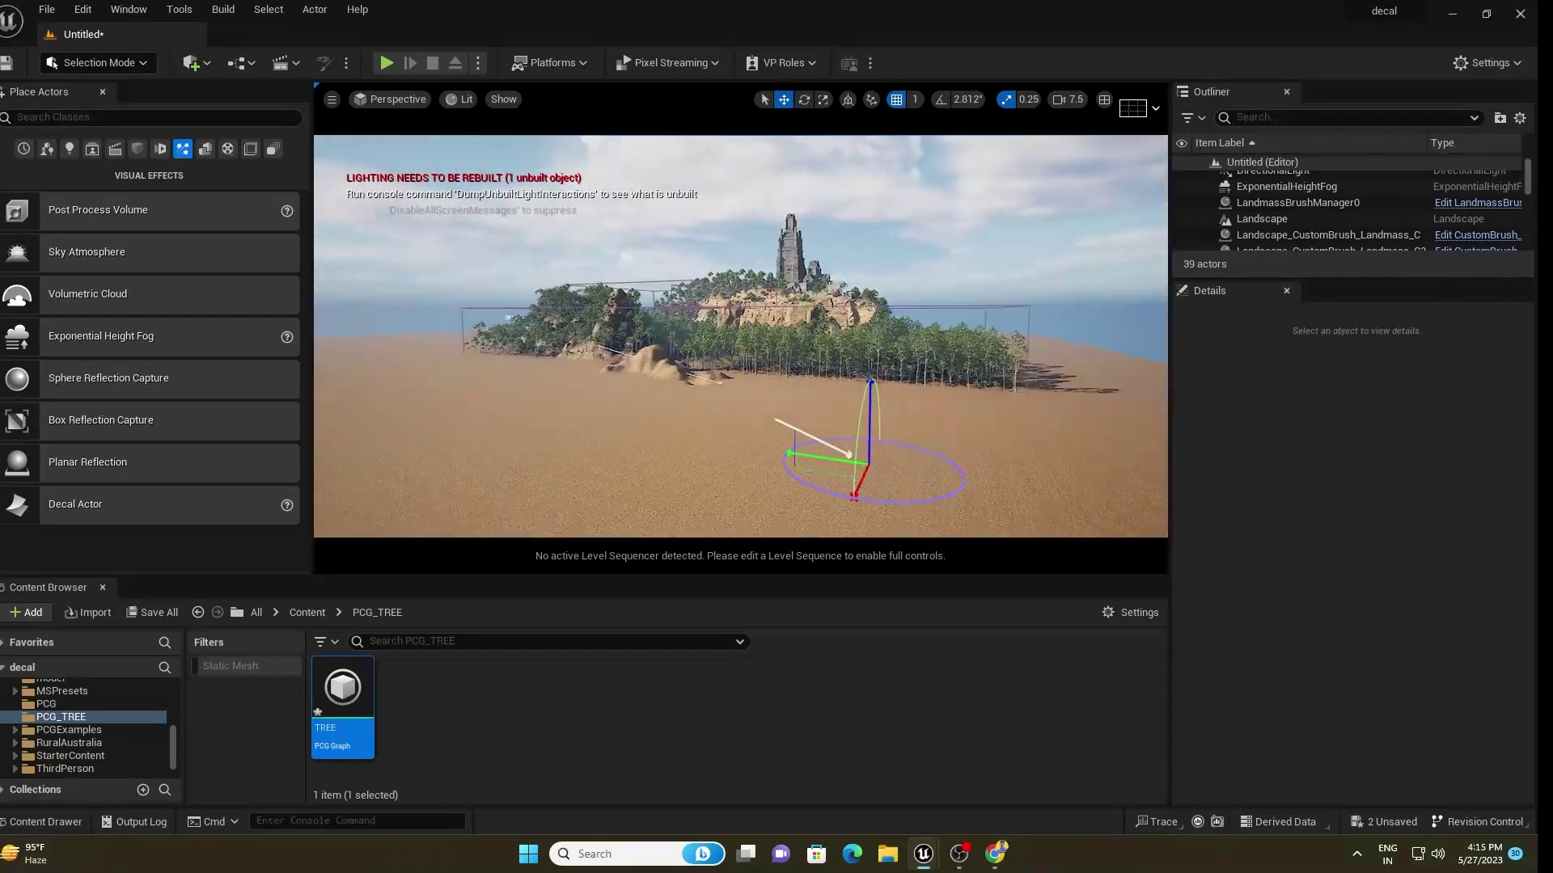
- Place a sixth TREE volume on the open sand beside the mountains, at about X 10677, Y -4919, Z 228, and select it
right_click_drag(740, 335, 553, 358)
right_click_drag(655, 431, 657, 436)
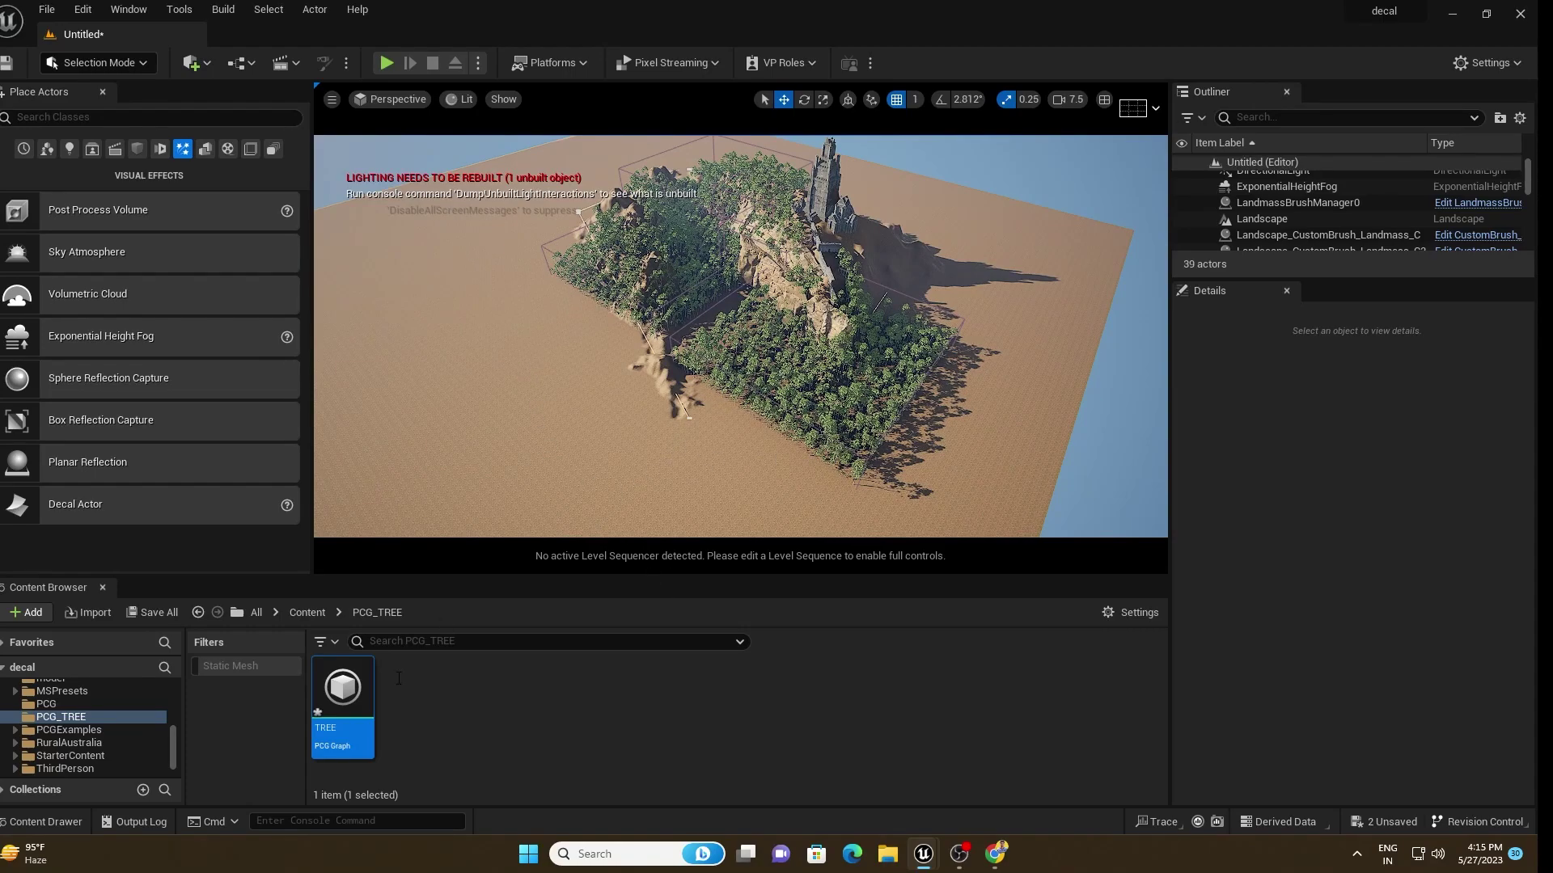
left_click_drag(336, 685, 453, 368)
right_click_drag(453, 368, 477, 429)
key("q")
key("e")
left_click(768, 574)
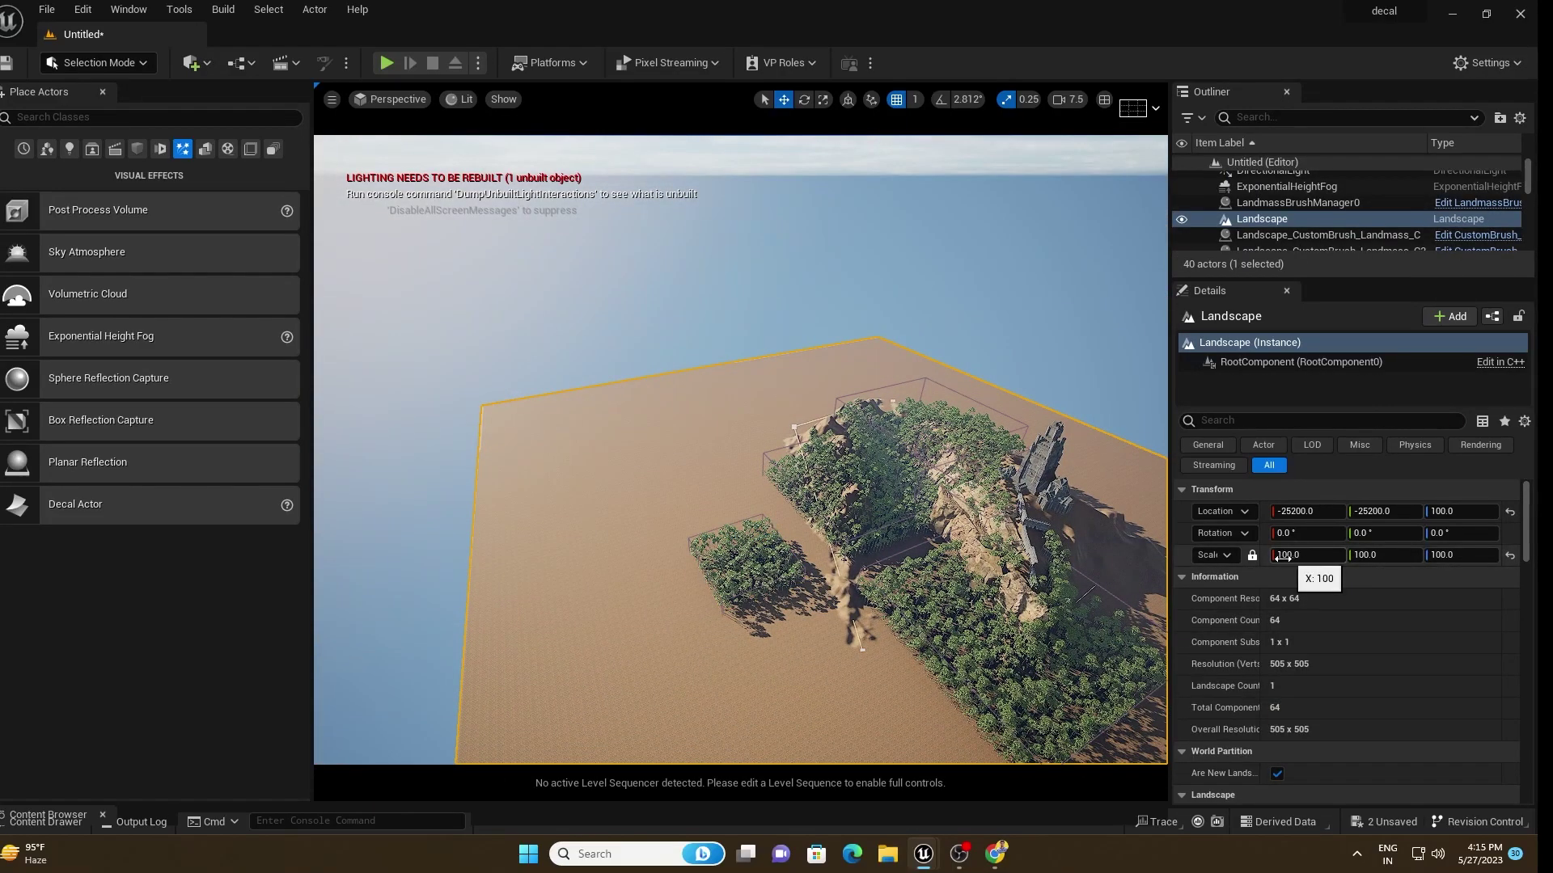
left_click(749, 561)
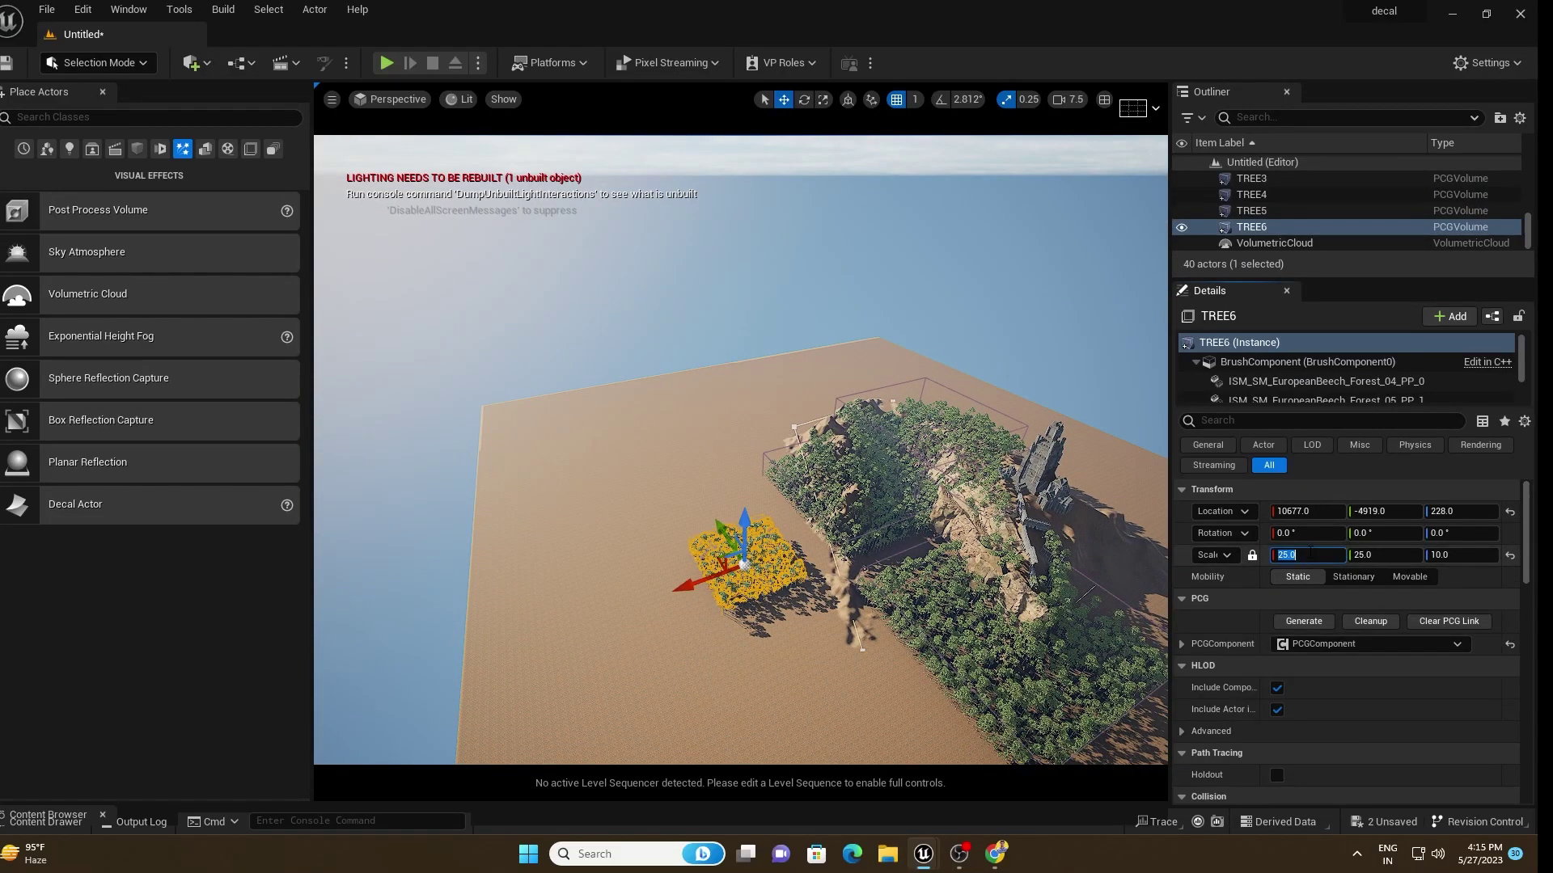
- Scale the new TREE volume to 500, 500, 200 so its trees cover the whole landscape
left_click(1309, 551)
type("500")
key("Return")
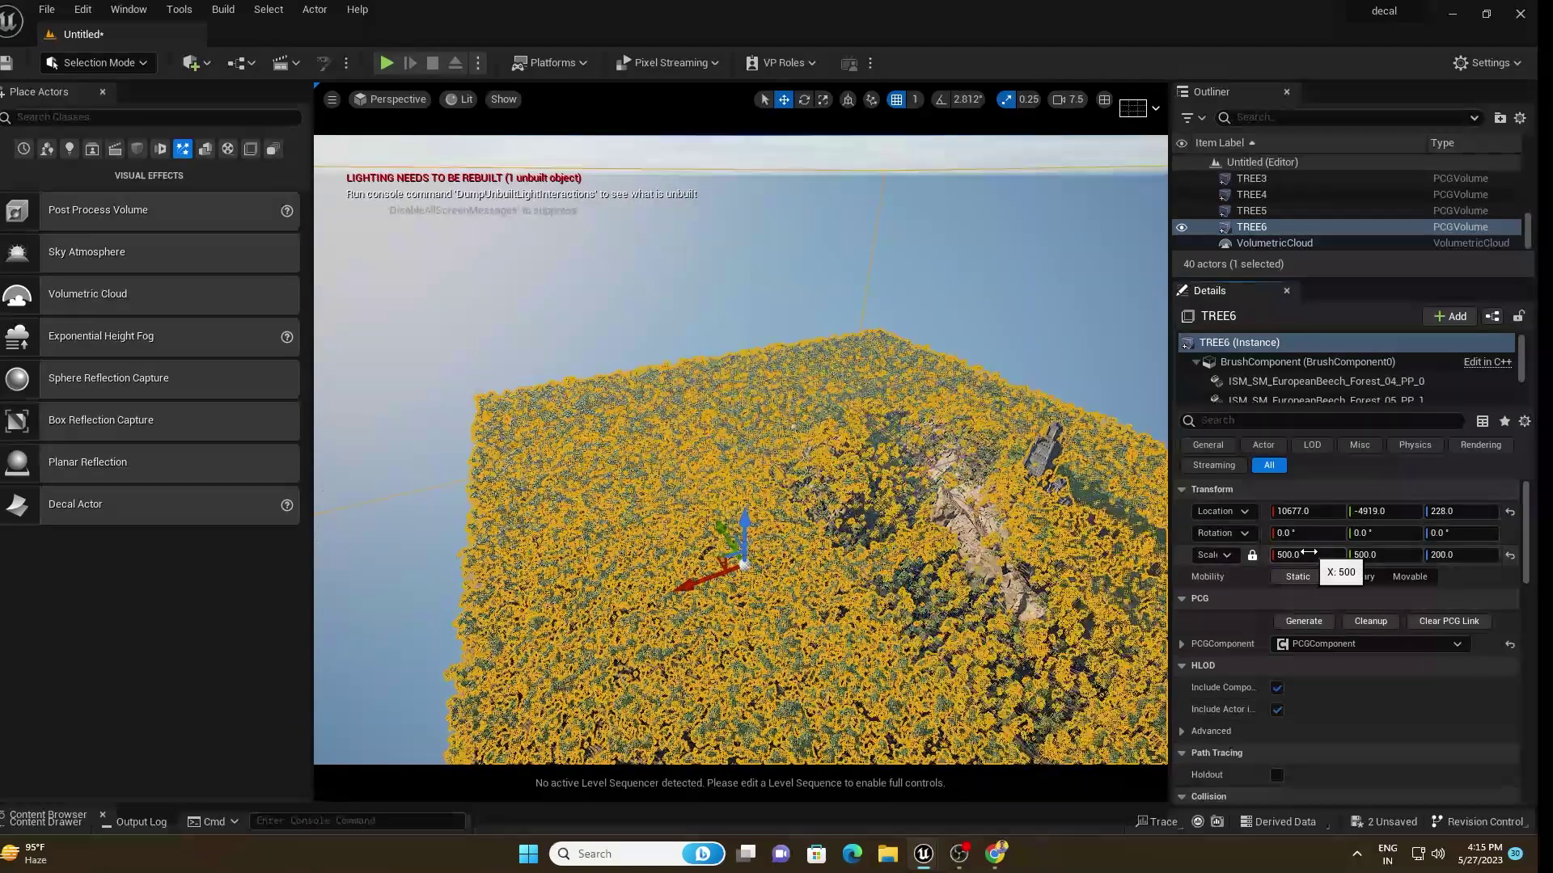
- Examine the forest coverage over the landscape and around the castle cliff from above and close up
left_click(957, 359)
mouse_move(957, 361)
right_mouse_down()
mouse_move(963, 375)
mouse_move(948, 242)
mouse_move(958, 389)
right_mouse_up()
scroll(957, 357, "up", 8)
scroll(956, 356, "down", 10)
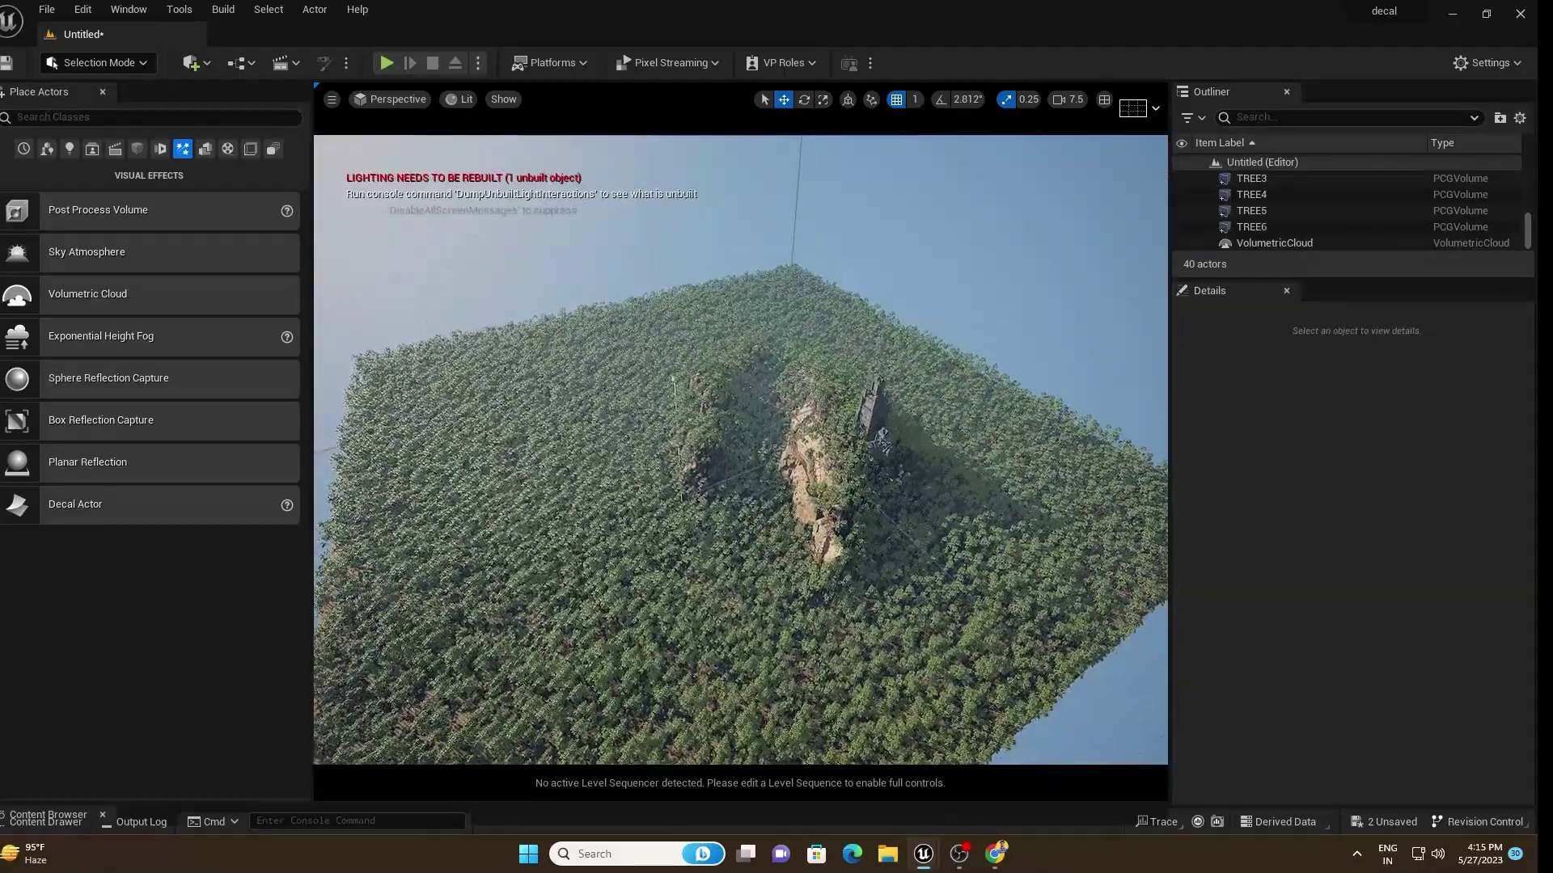
scroll(956, 357, "up", 8)
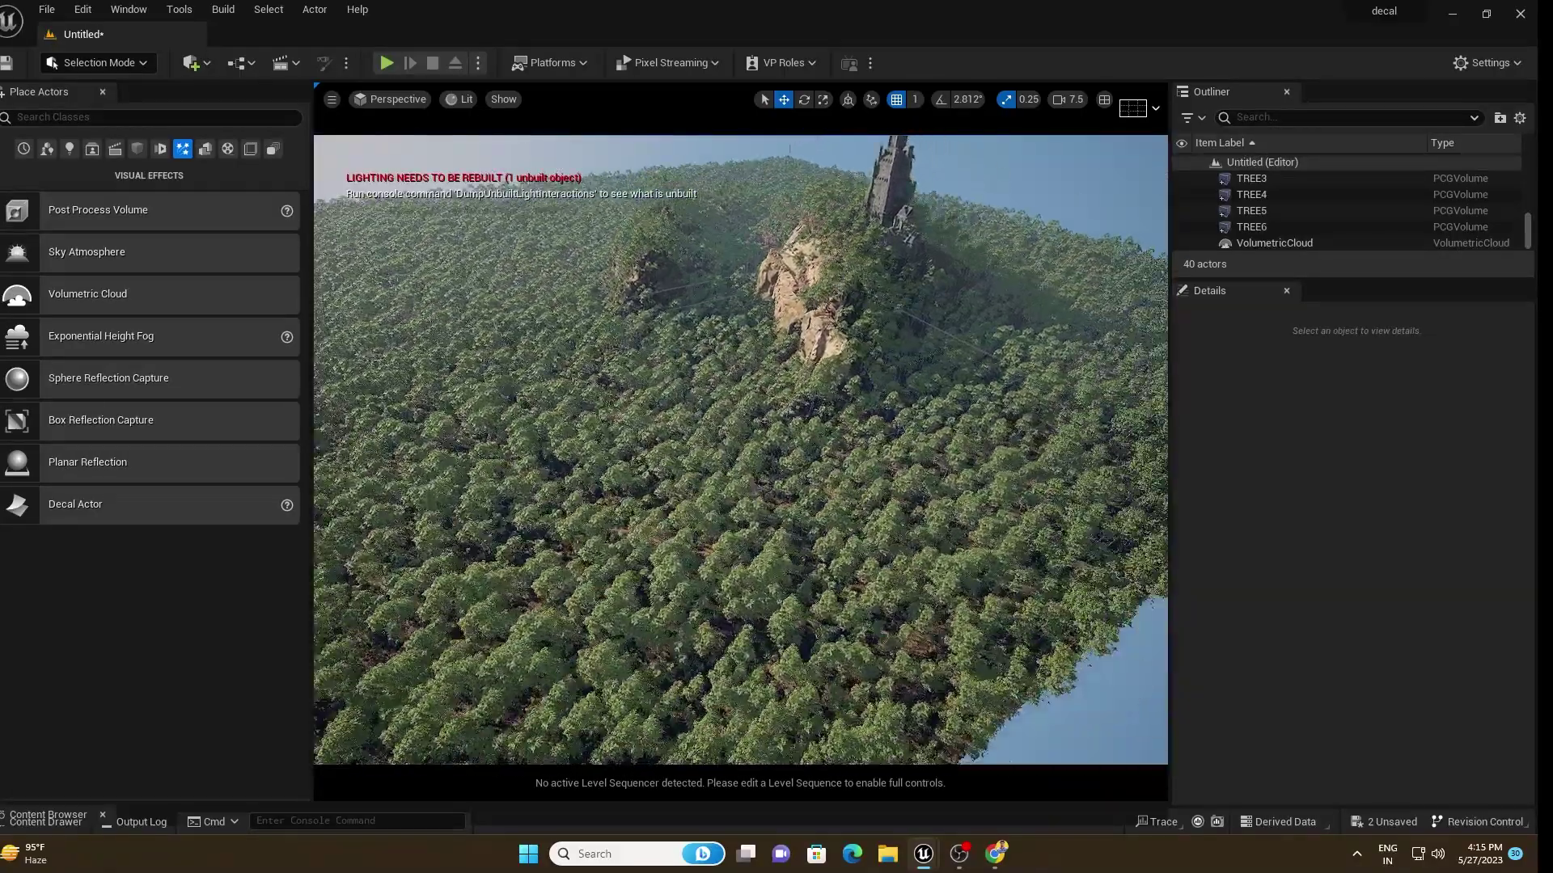
key("w")
right_click_drag(956, 356, 901, 344)
- Set the Transform Points minimum scale to 0.05 on all axes in the TREE PCG graph and close the graph
left_click_drag(823, 808, 825, 541)
double_click(345, 659)
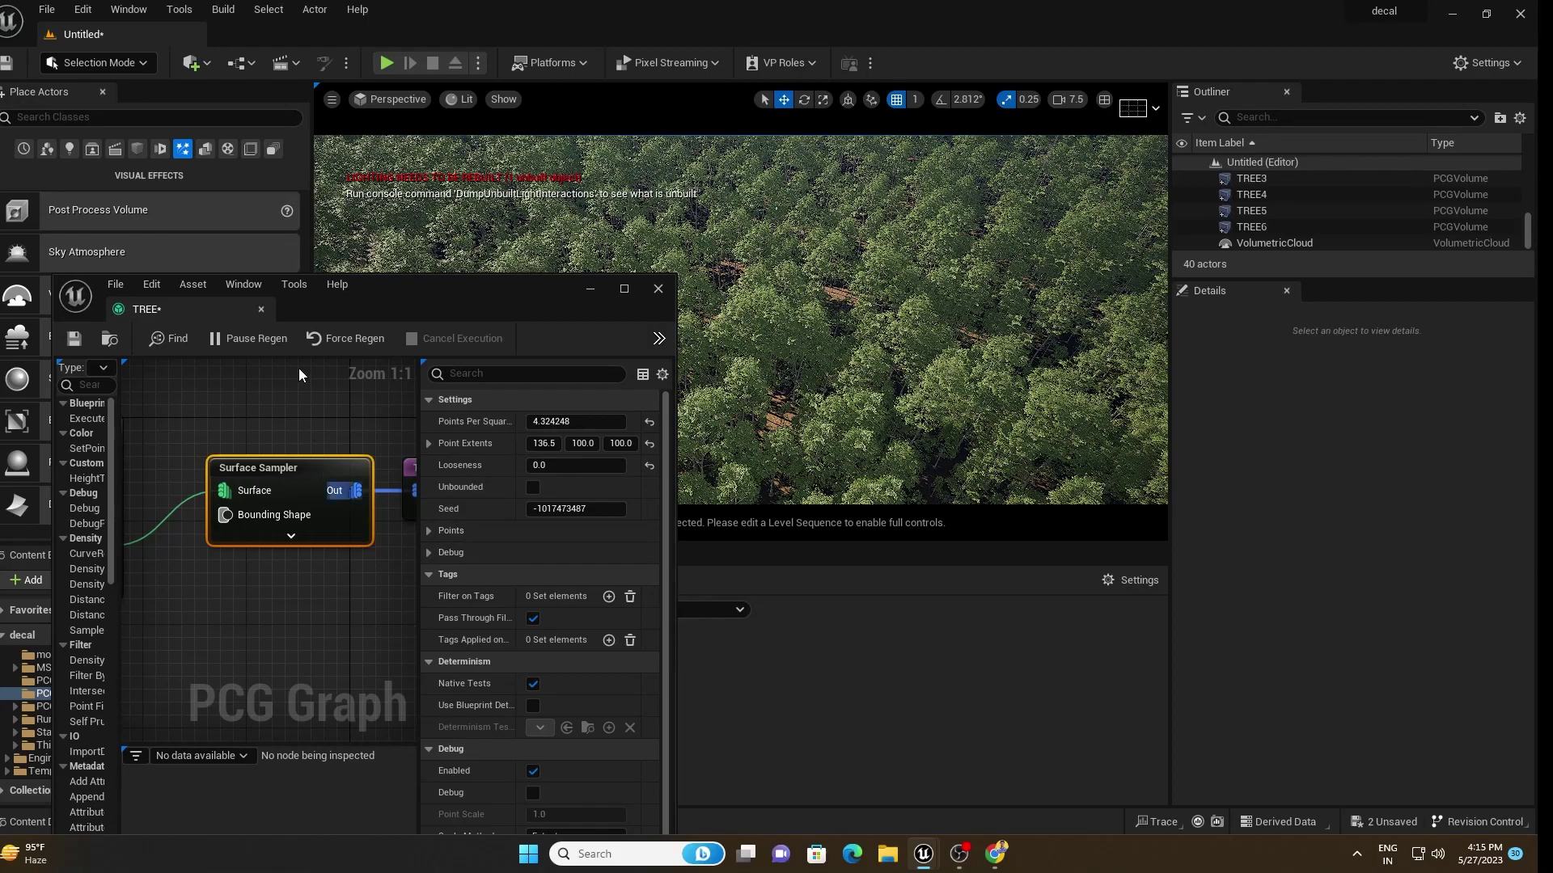
right_click_drag(301, 409, 184, 413)
left_click(372, 476)
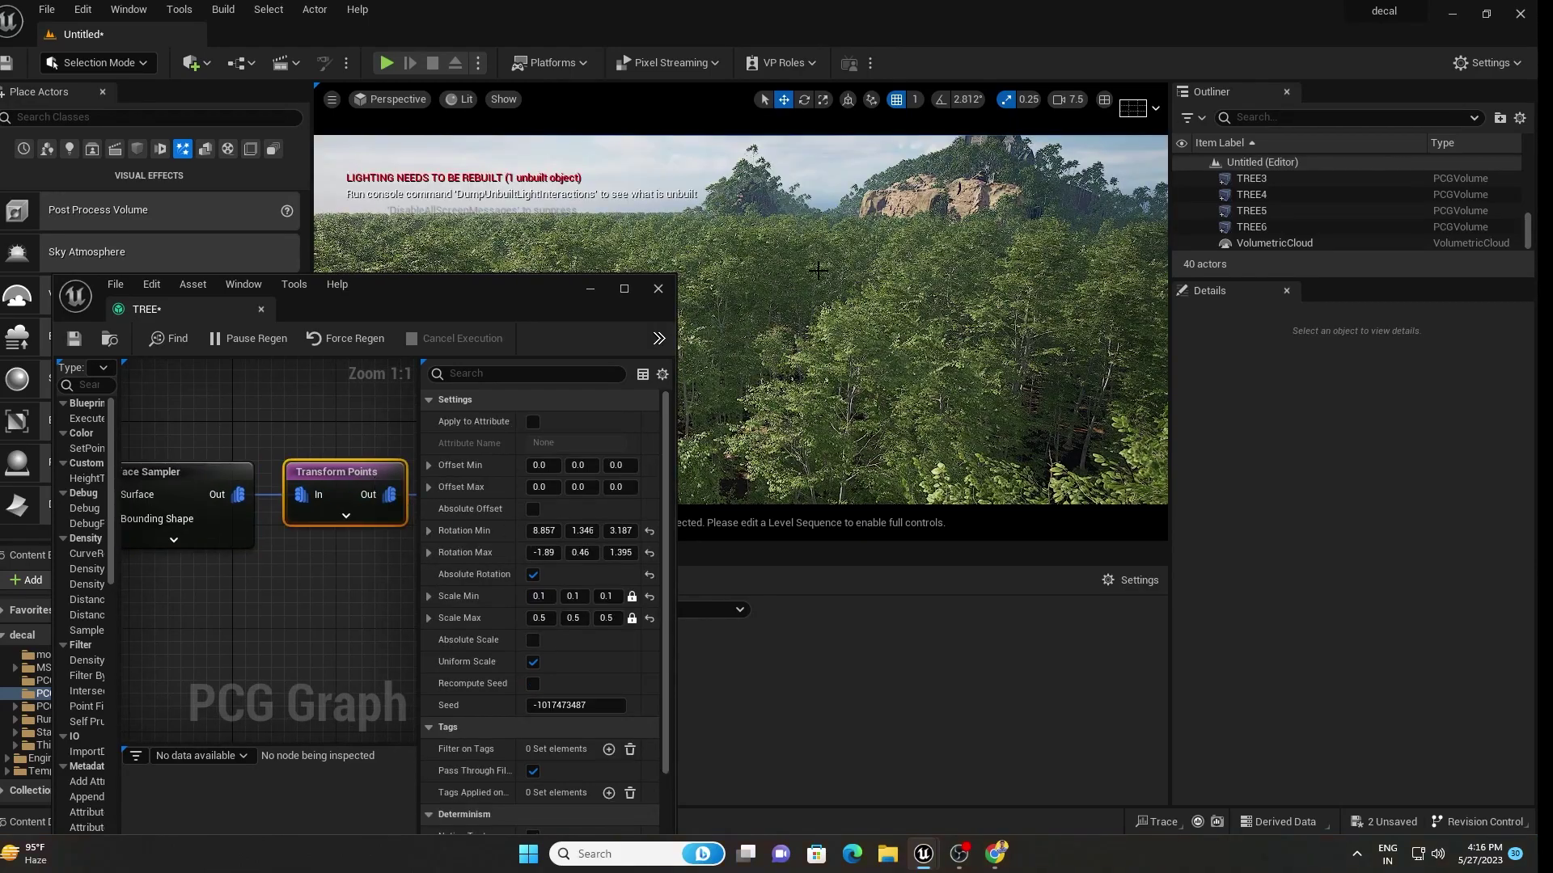
right_click_drag(818, 270, 858, 270)
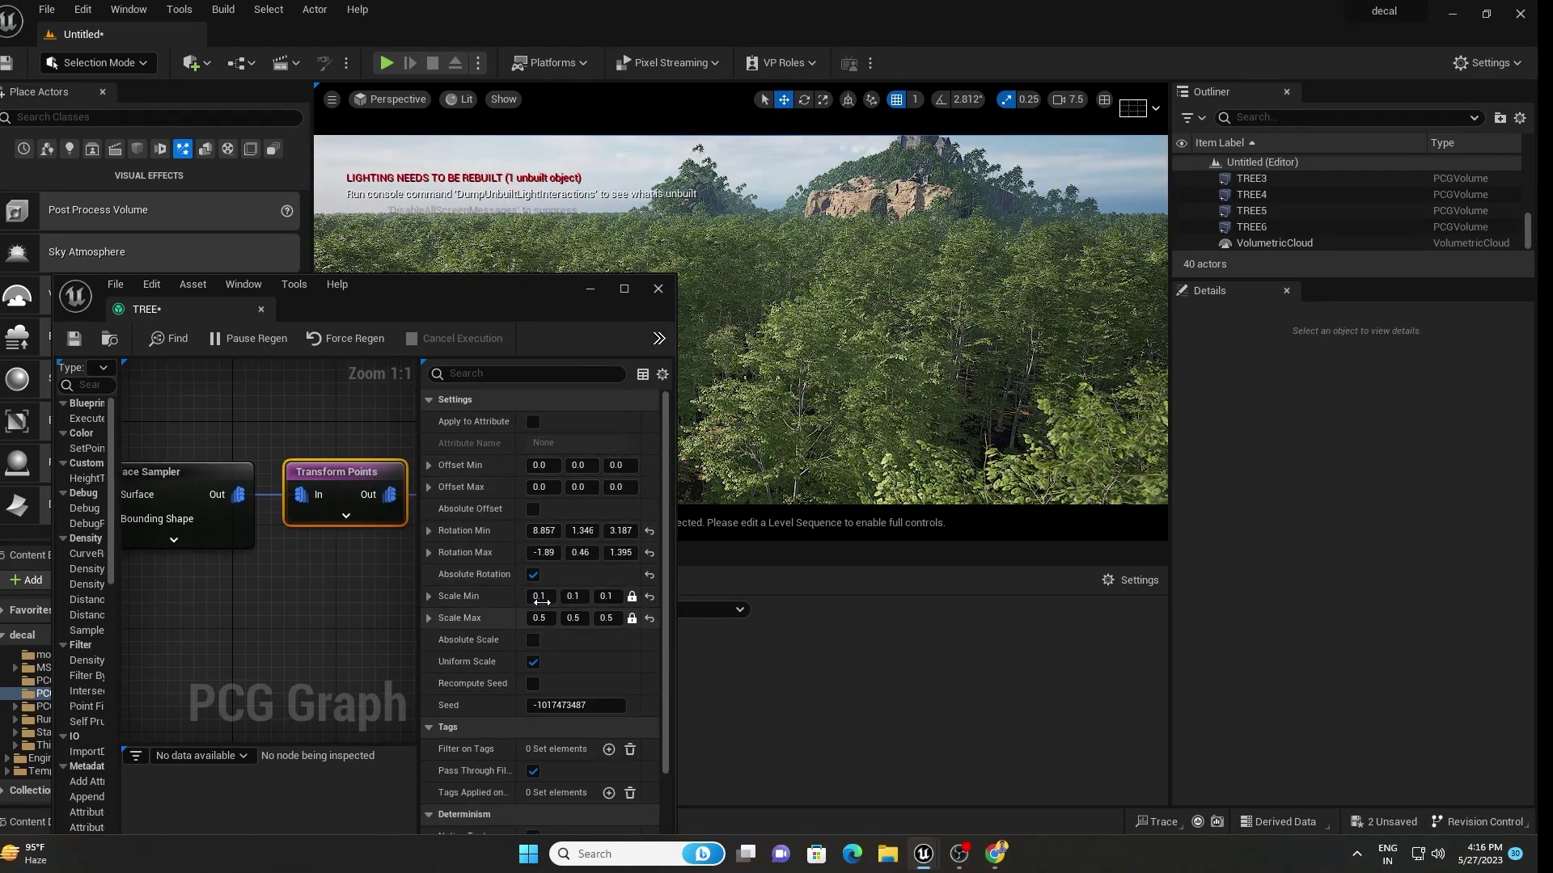
left_click(538, 597)
type("0.05")
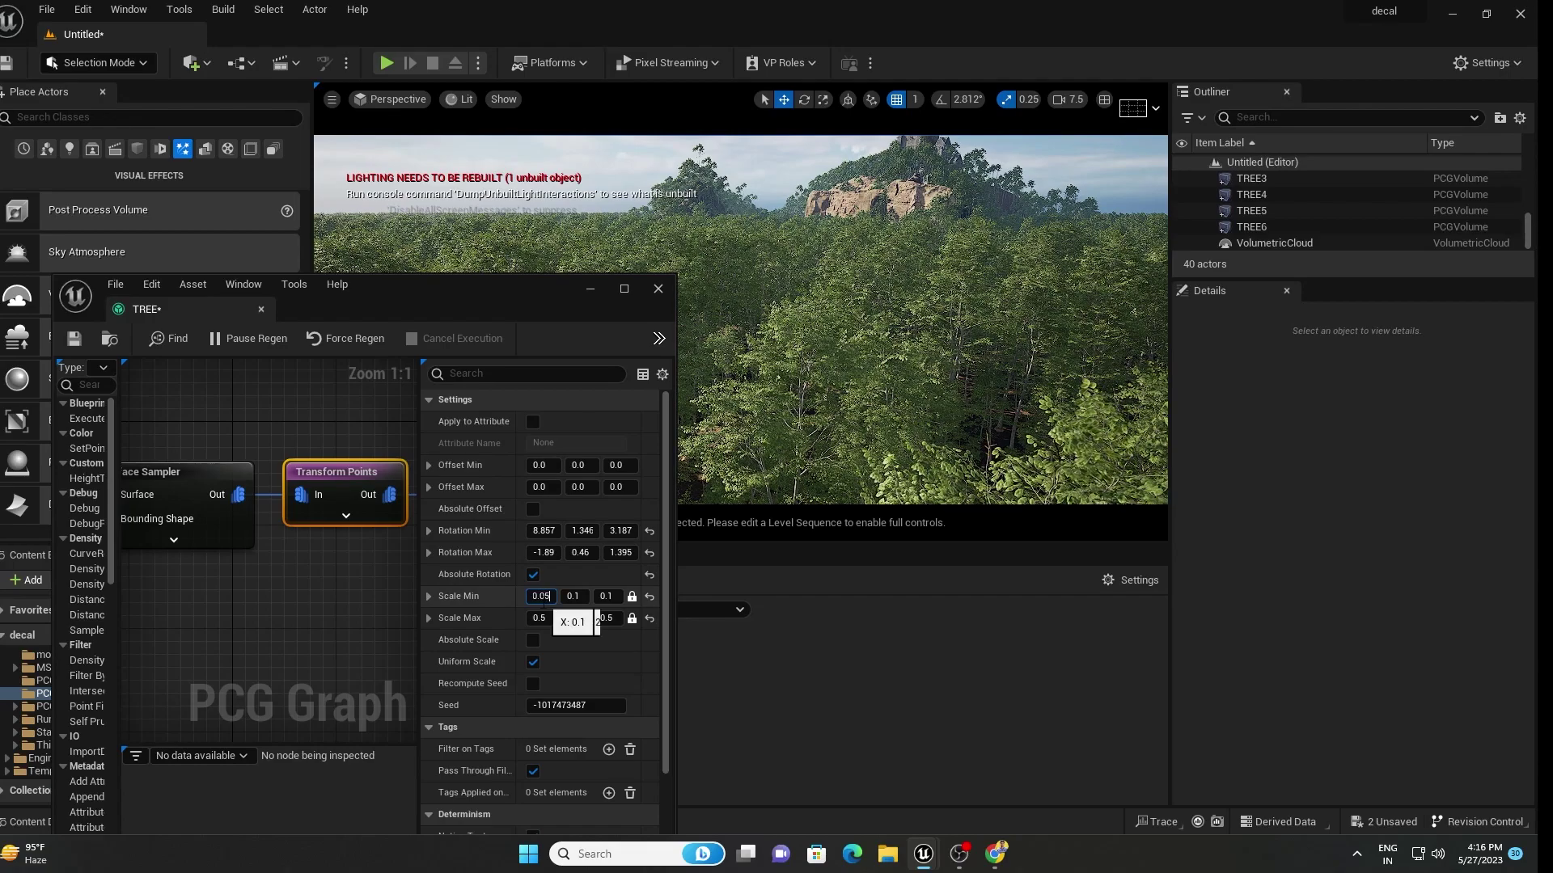
key("Return")
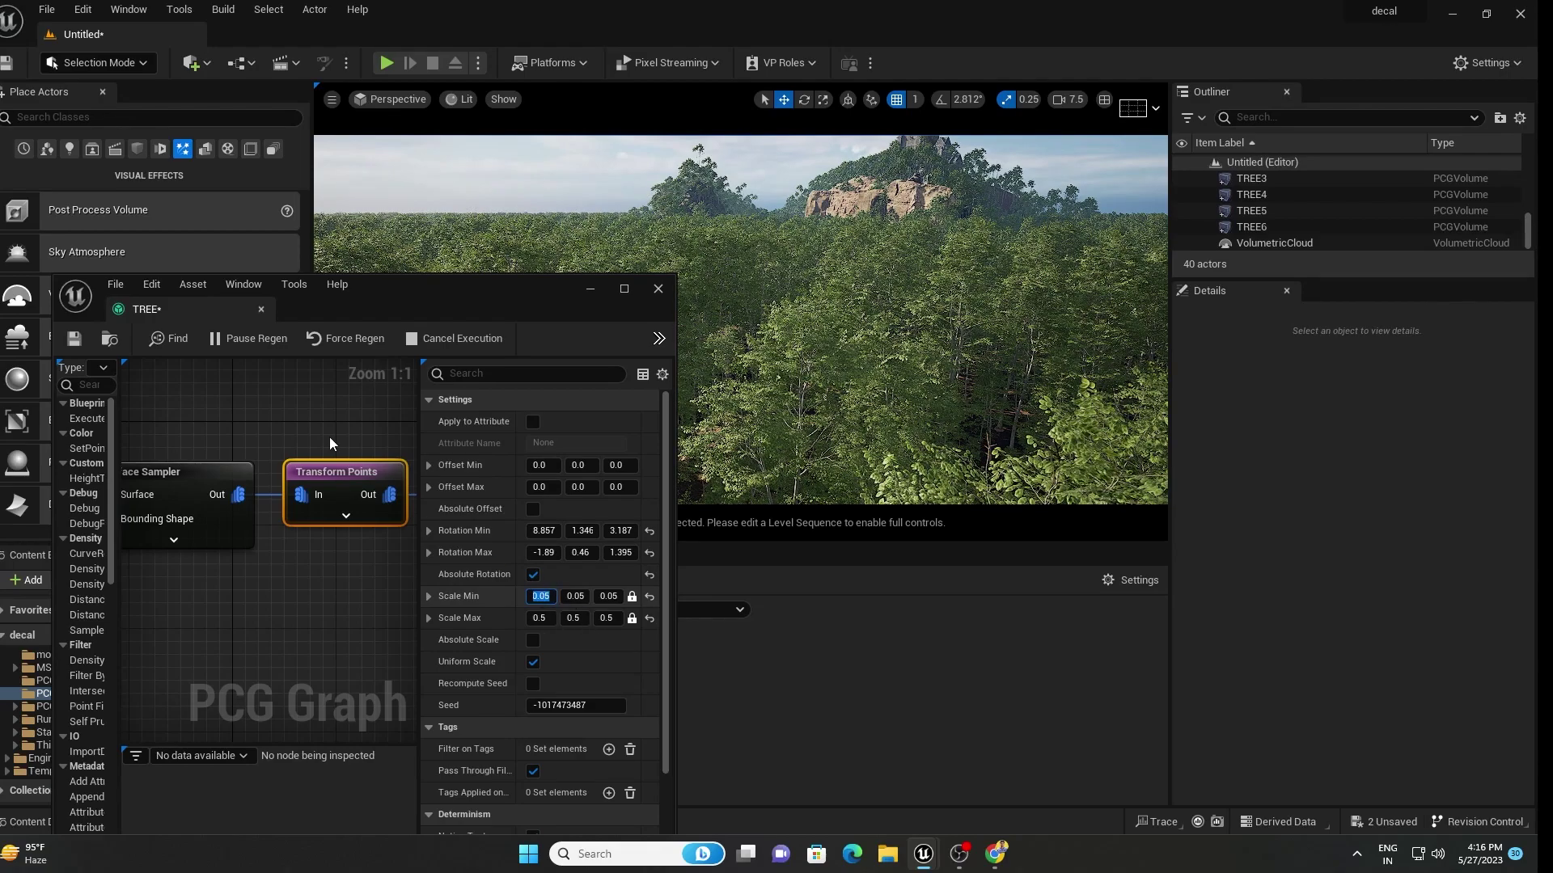
left_click(261, 309)
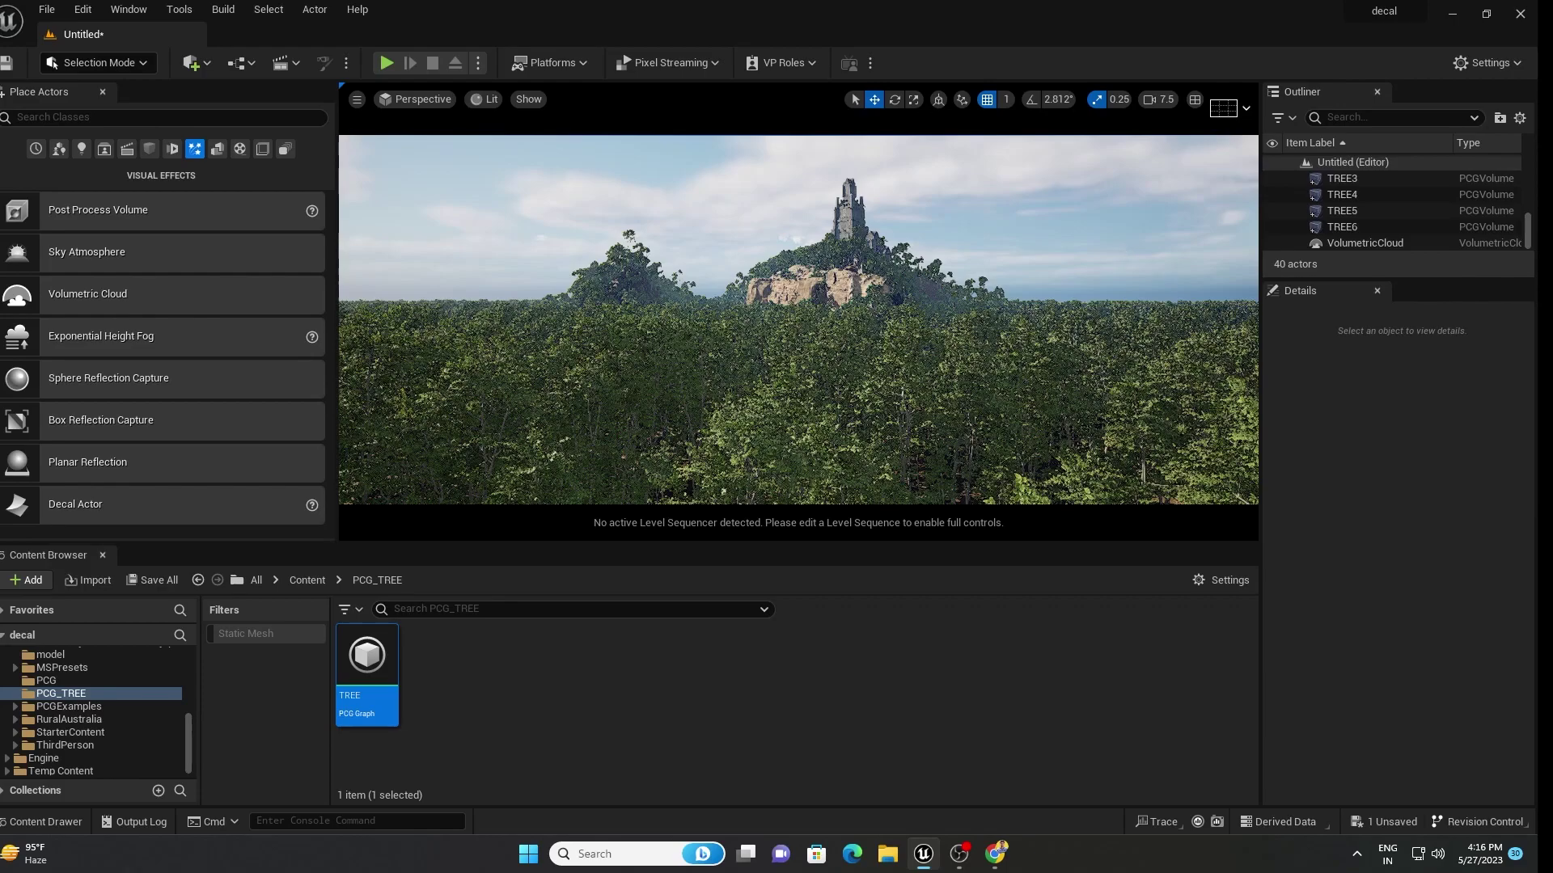
- Hide the large TREE6 volume so its forest no longer covers the open sand around the mountains
left_click(1118, 316)
left_click(1272, 228)
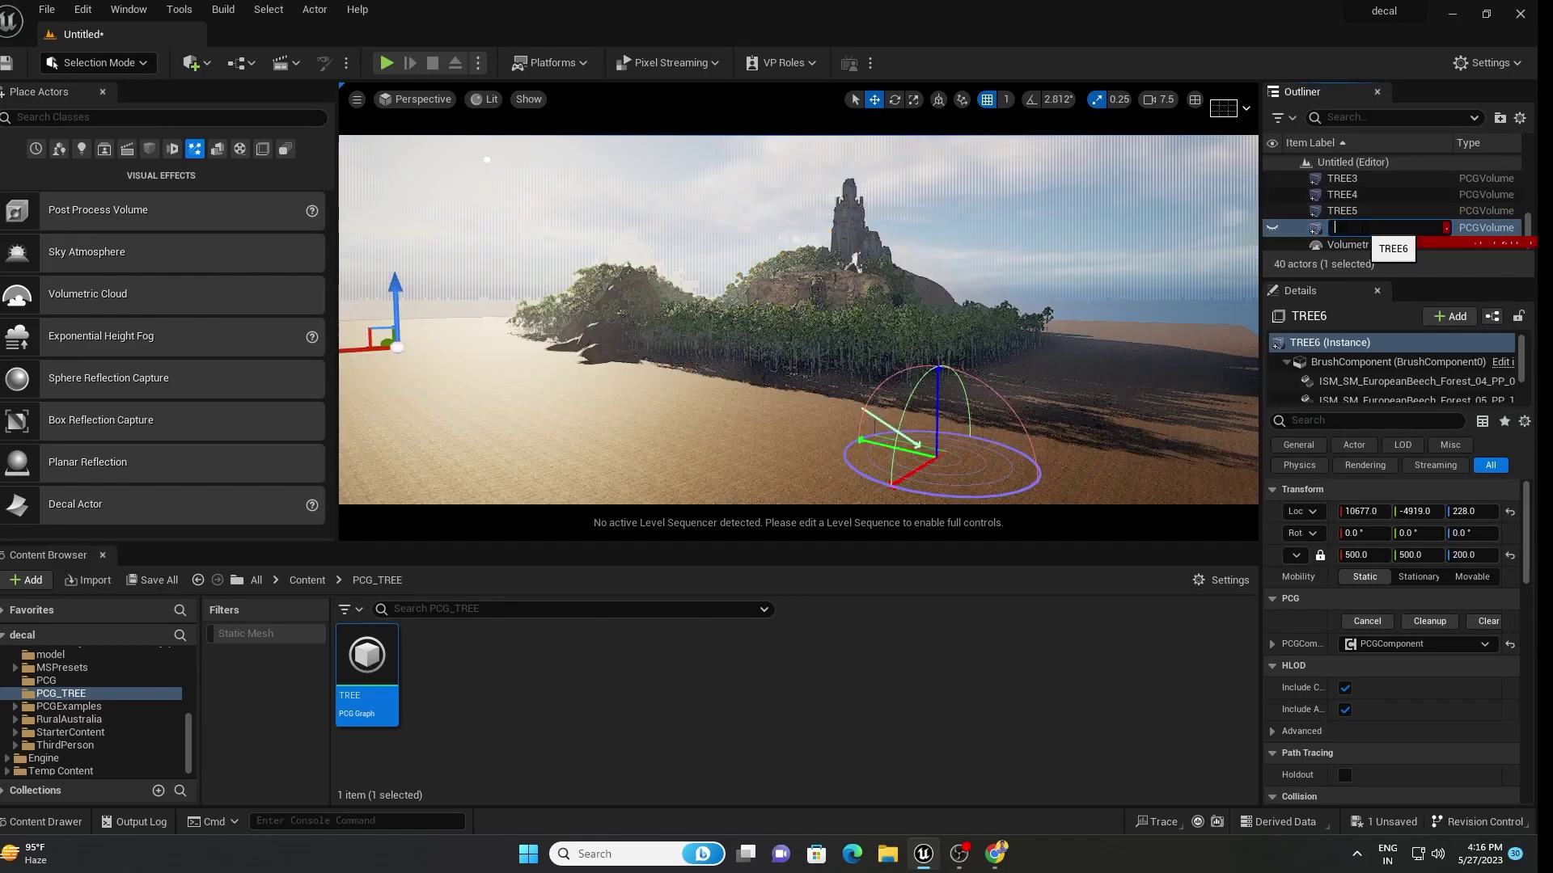
left_click(1372, 213)
left_click(1372, 227)
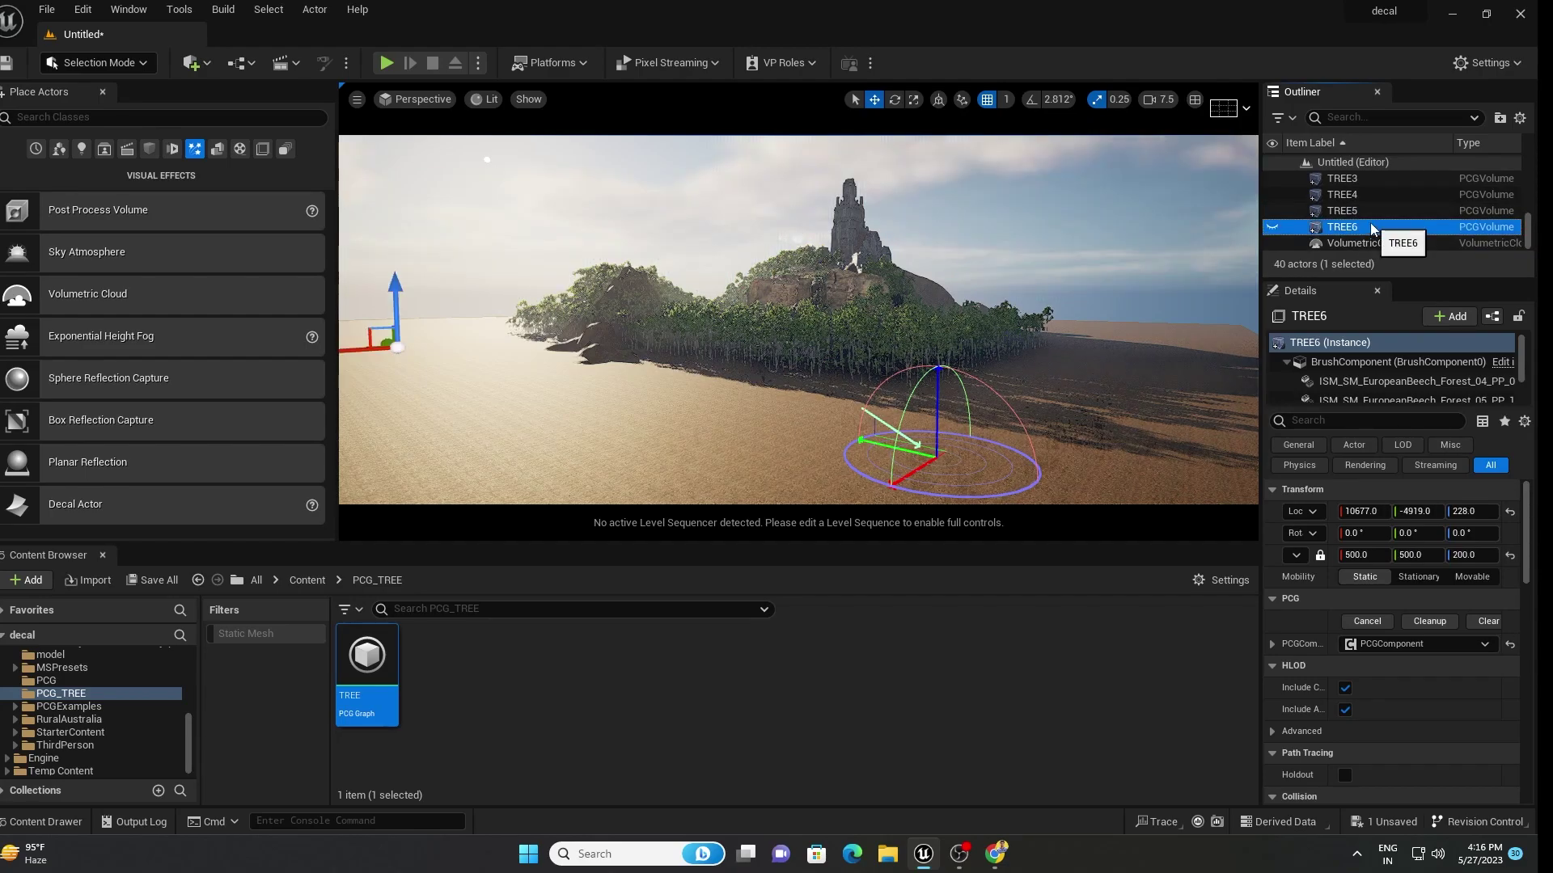
left_click(923, 255)
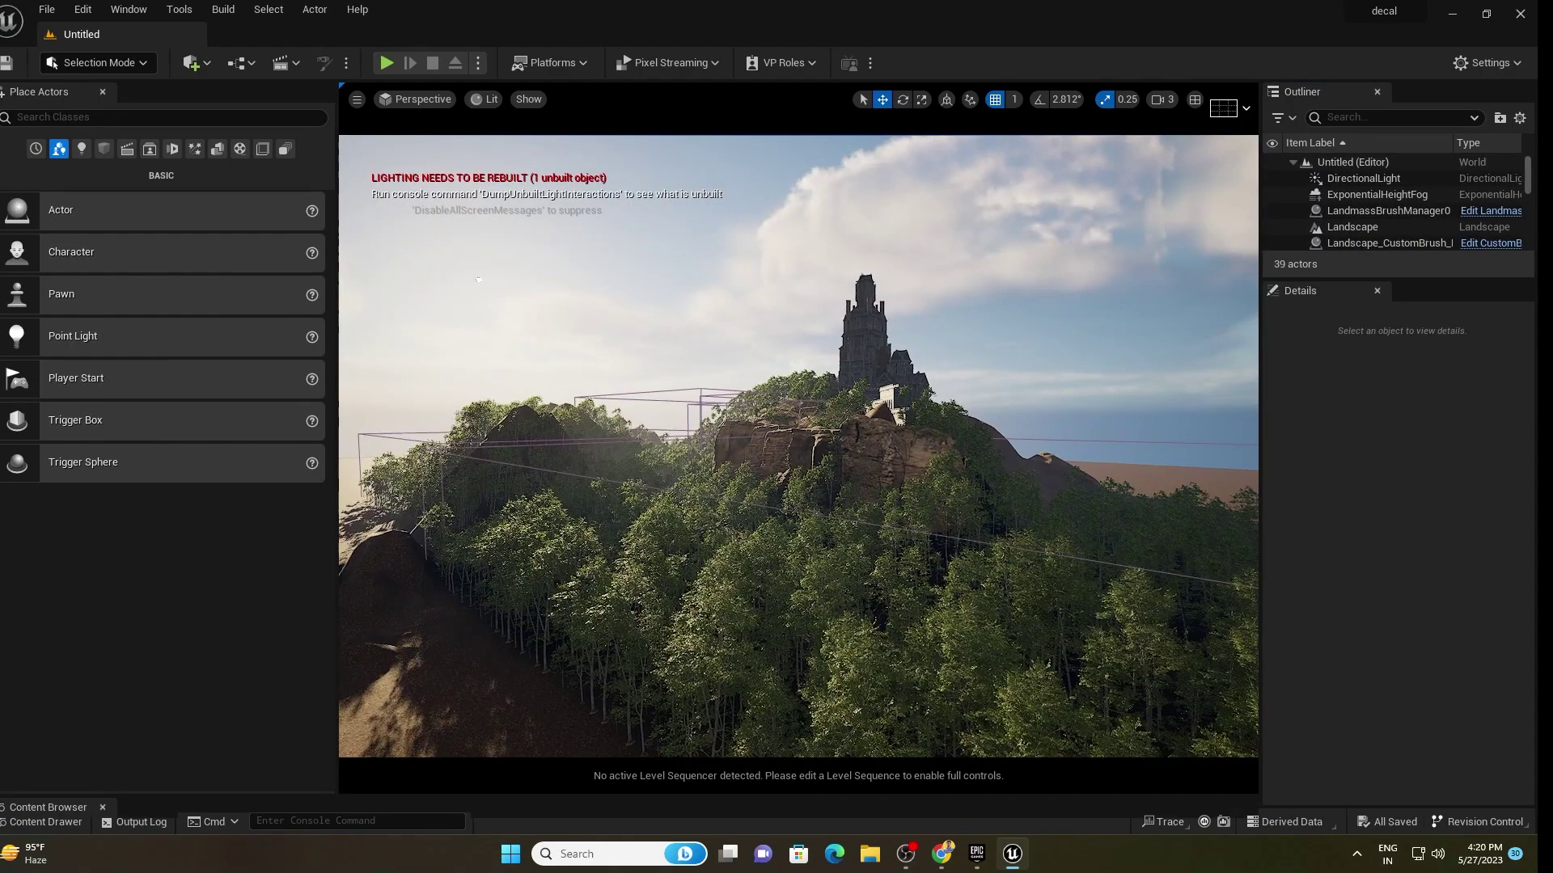
- Examine the castle, its cliffs and the surrounding forest from a distance and close up
middle_click_drag(798, 446, 788, 493)
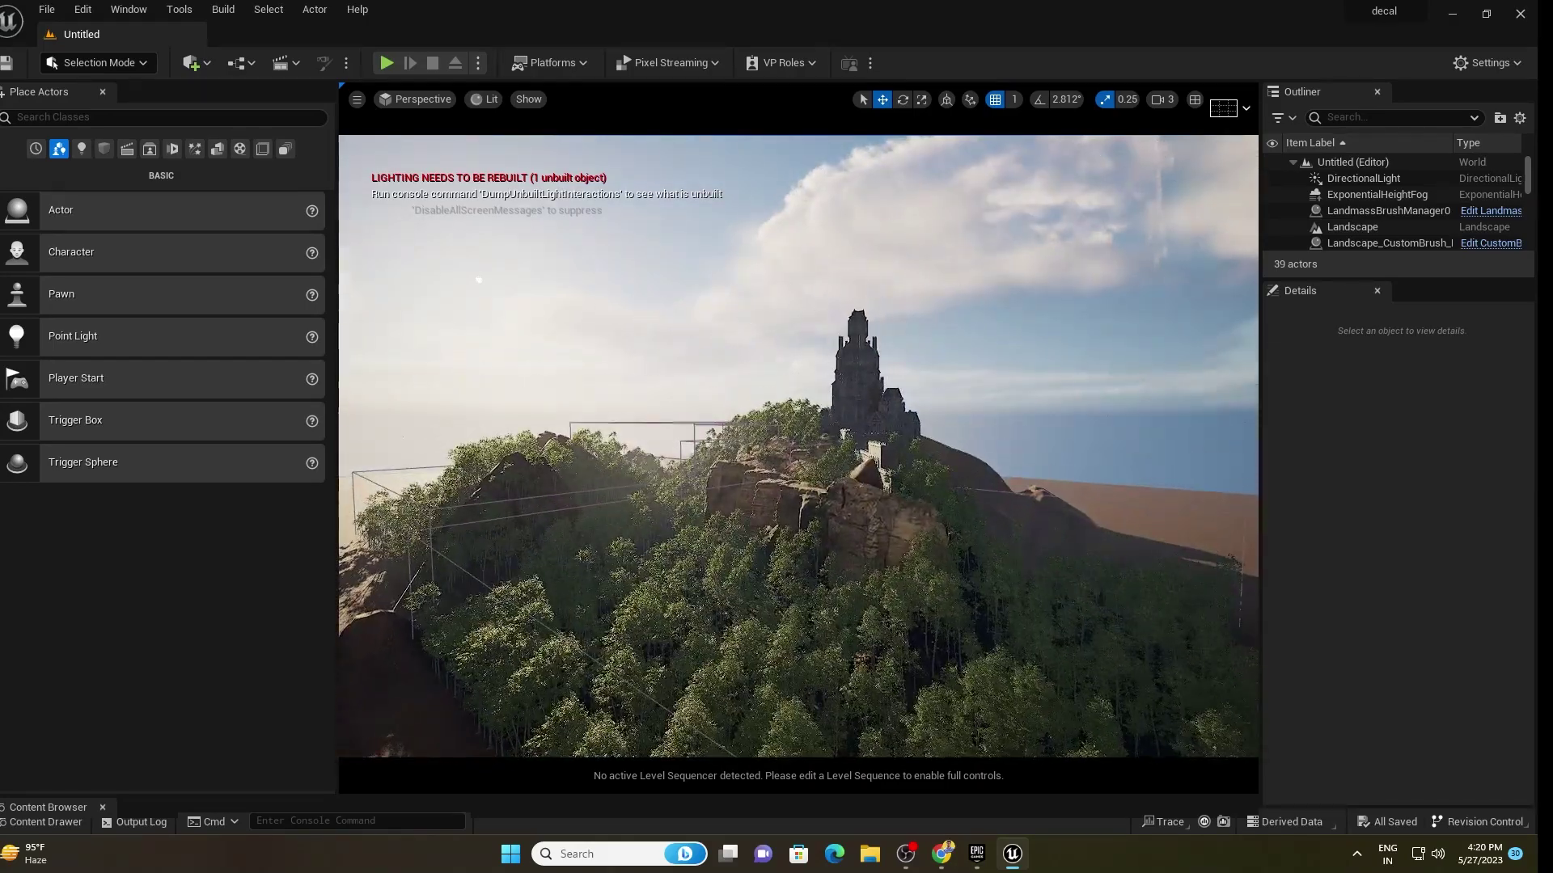
key("w")
right_click_drag(789, 493, 705, 497)
right_click_drag(641, 298, 640, 298)
right_click_drag(754, 540, 647, 540)
key("w")
key("s")
right_click_drag(641, 298, 640, 297)
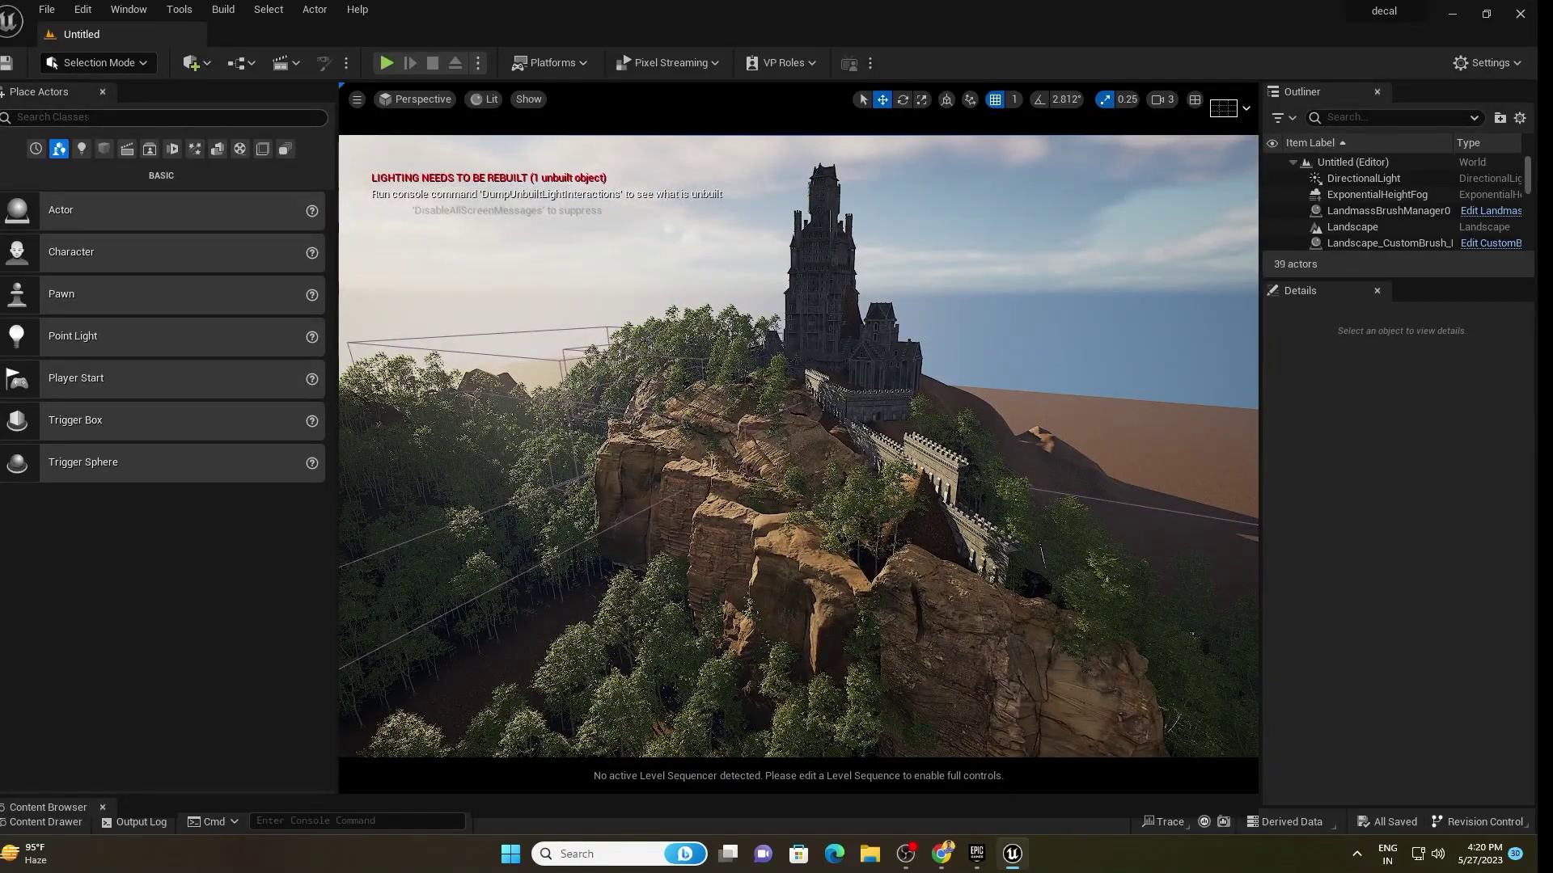
- Place a Water Body Ocean at the castle cliff, at about X -993, Y -12393, and lower it to about Z -1227
left_click(87, 117)
type("WATER")
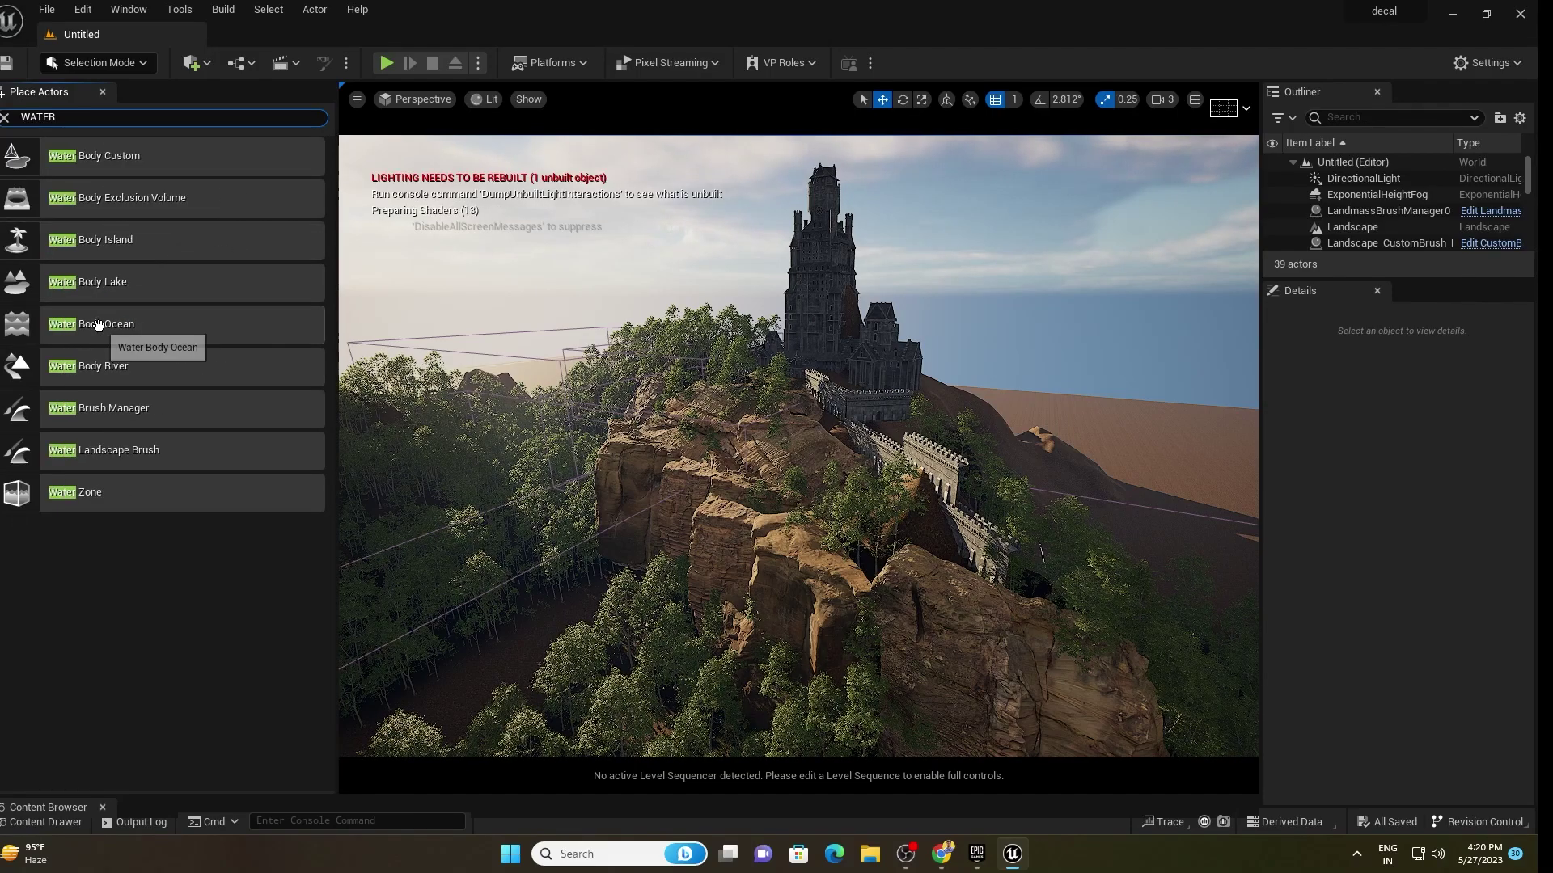
left_click_drag(97, 325, 857, 515)
right_click_drag(857, 515, 718, 502)
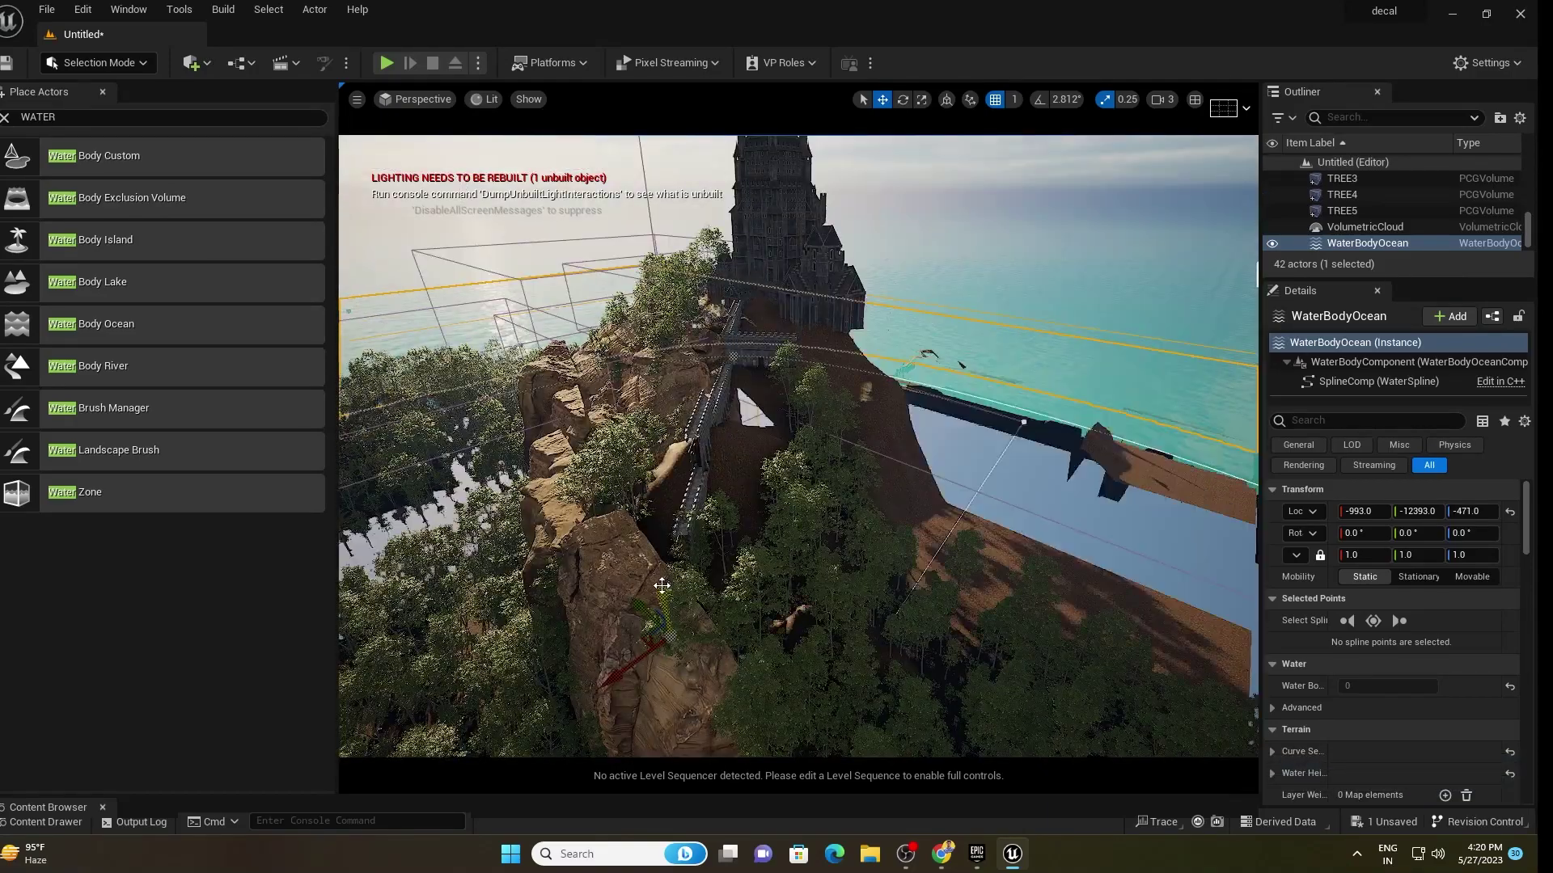
left_click_drag(664, 591, 665, 612)
right_click_drag(636, 541, 576, 541)
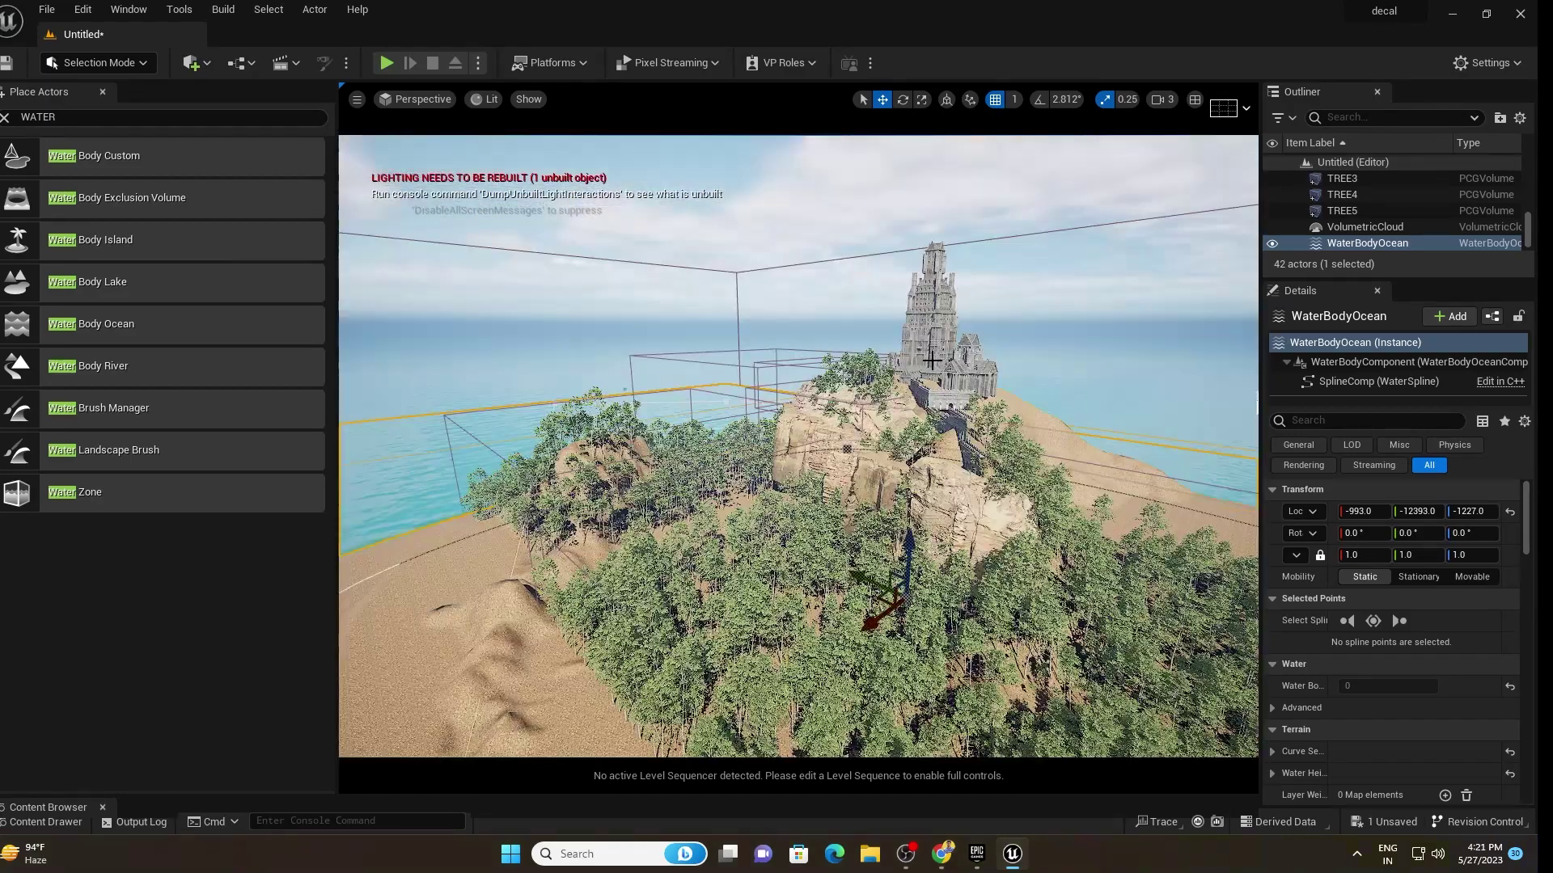